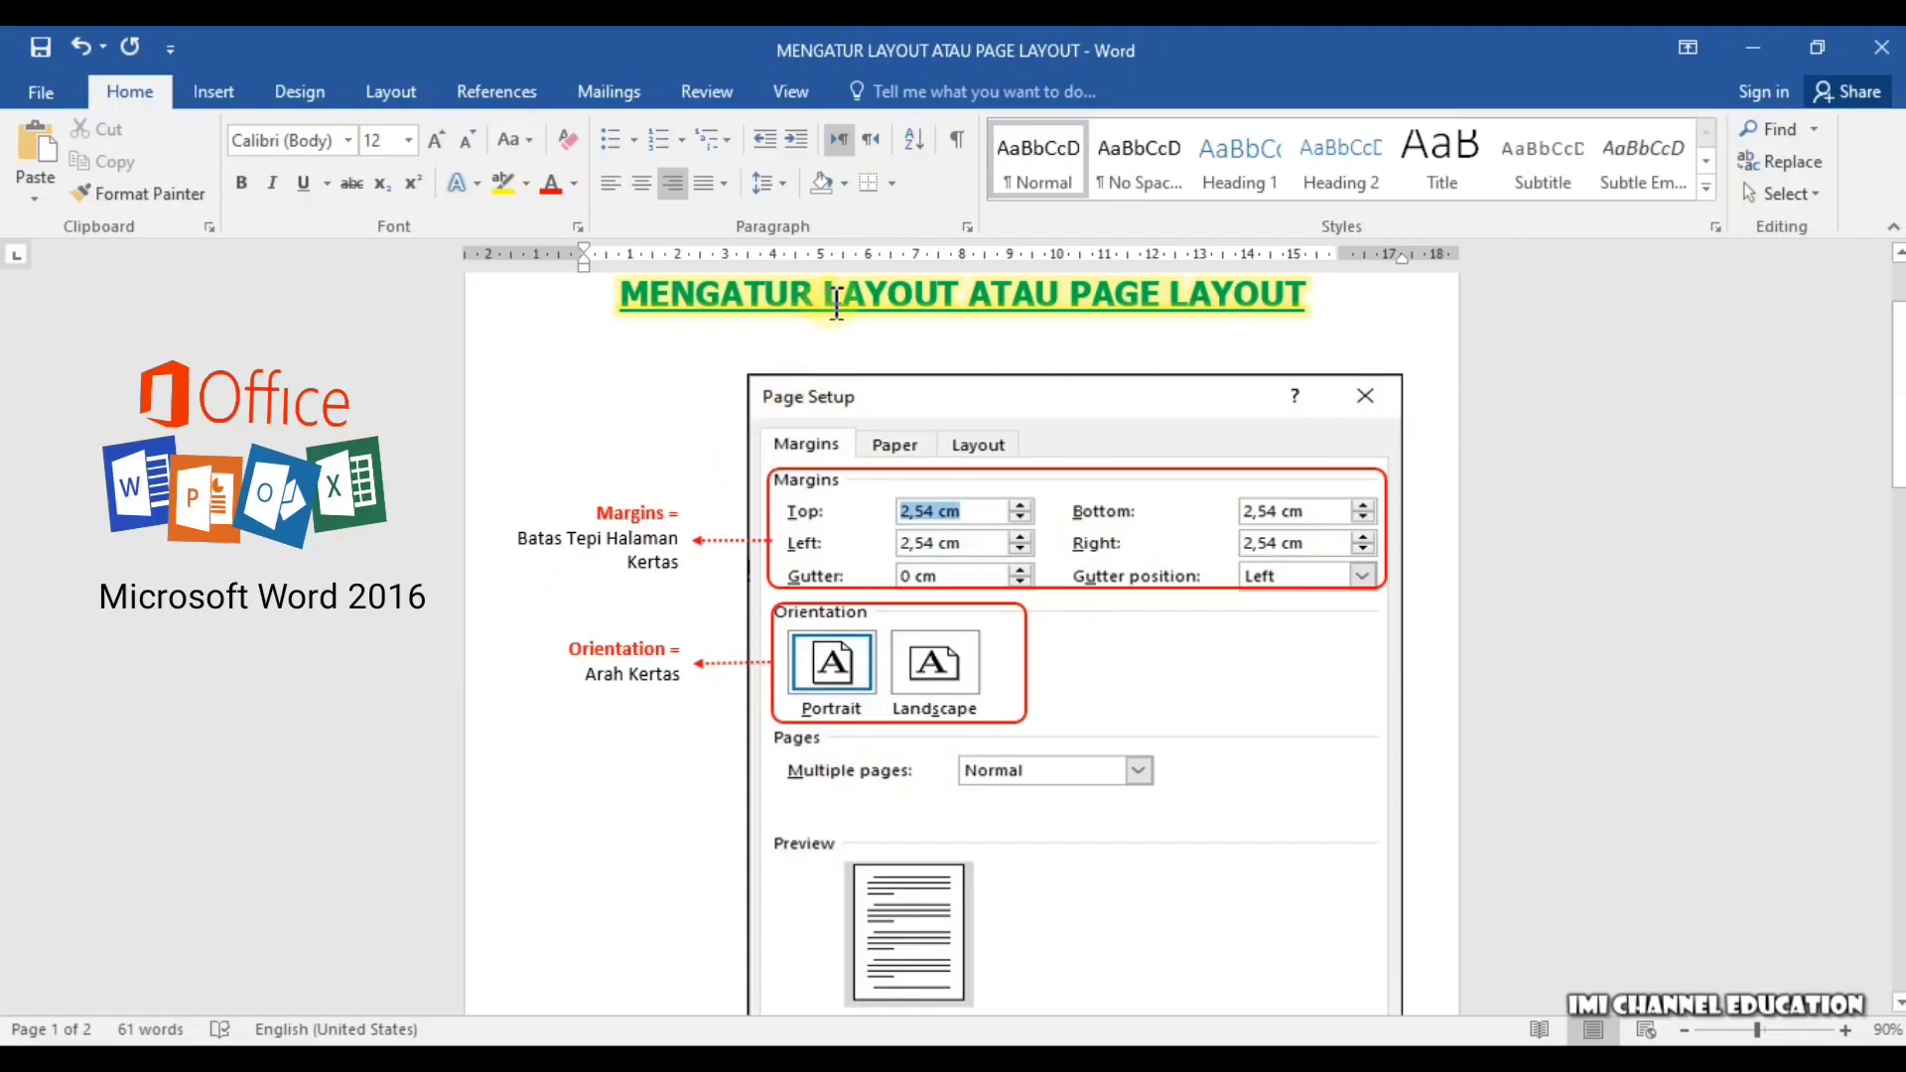
drag(823, 303, 959, 301)
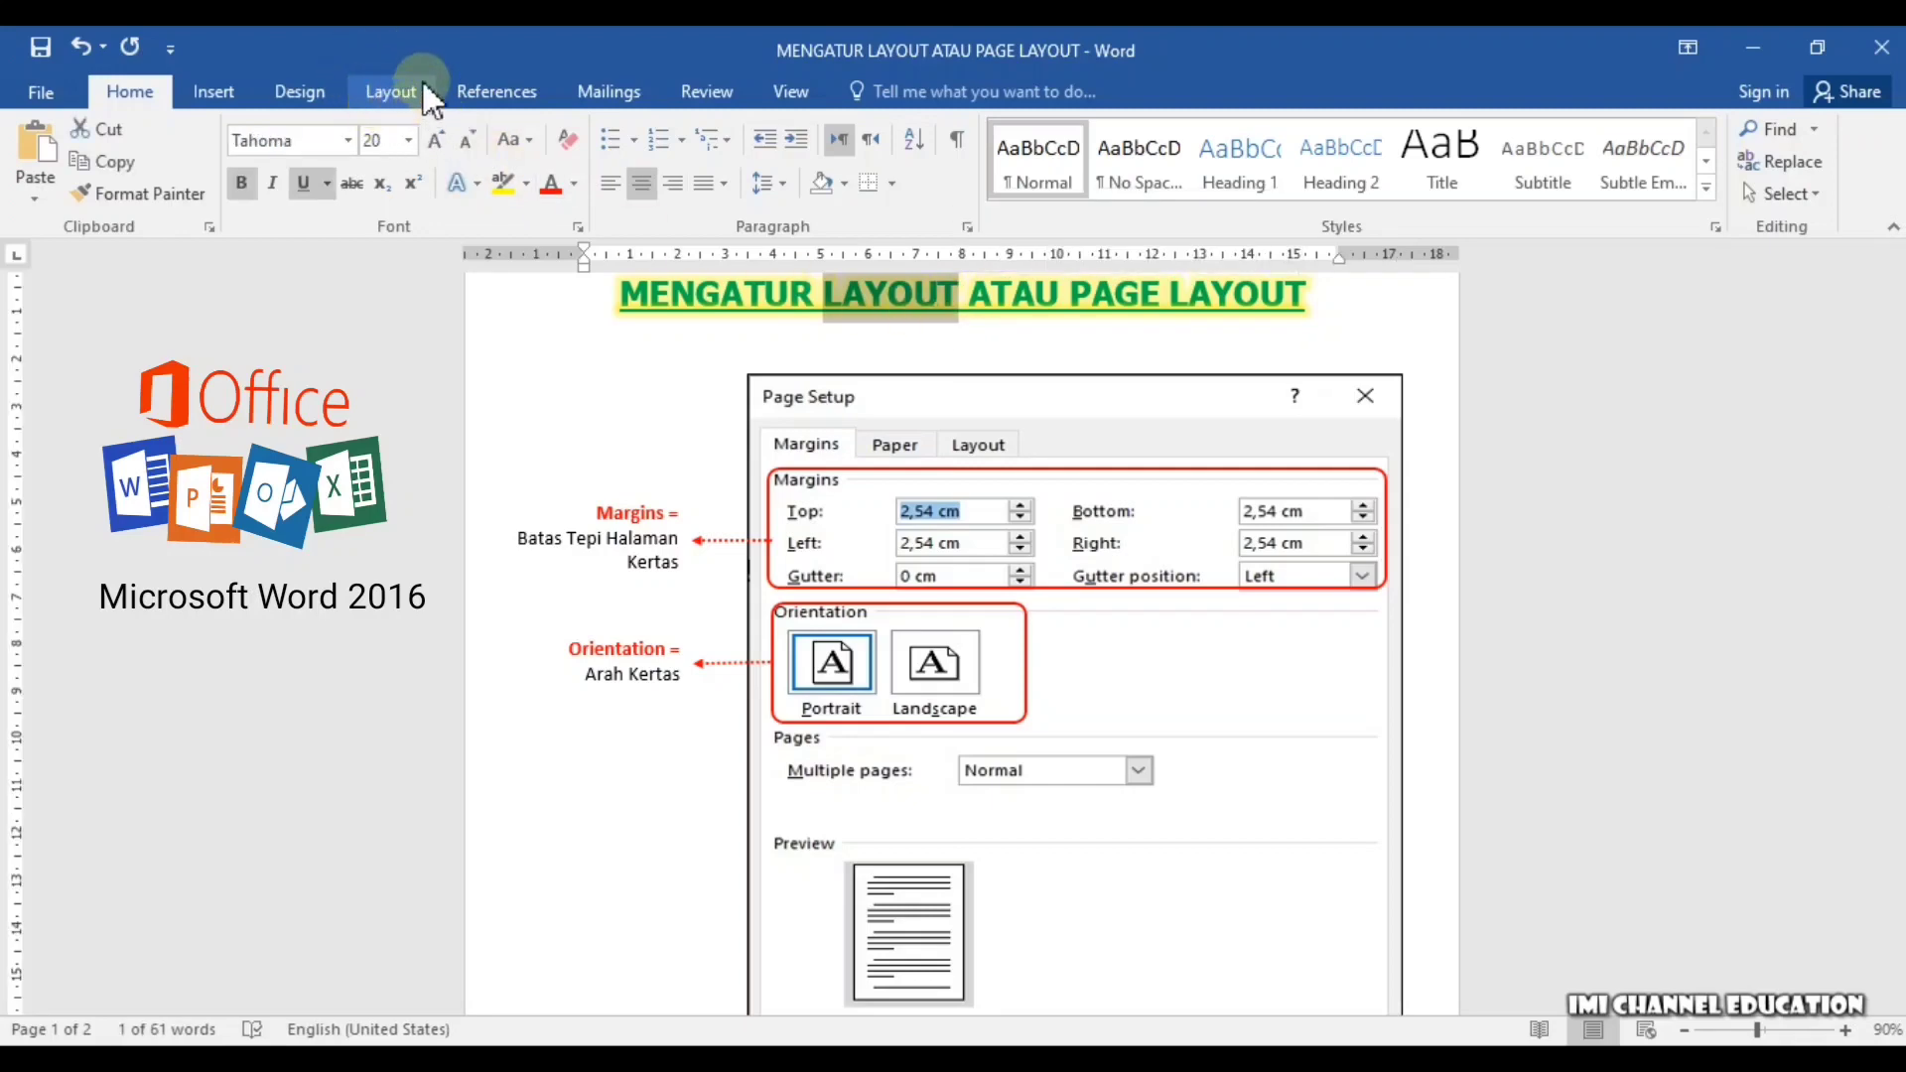
click(872, 296)
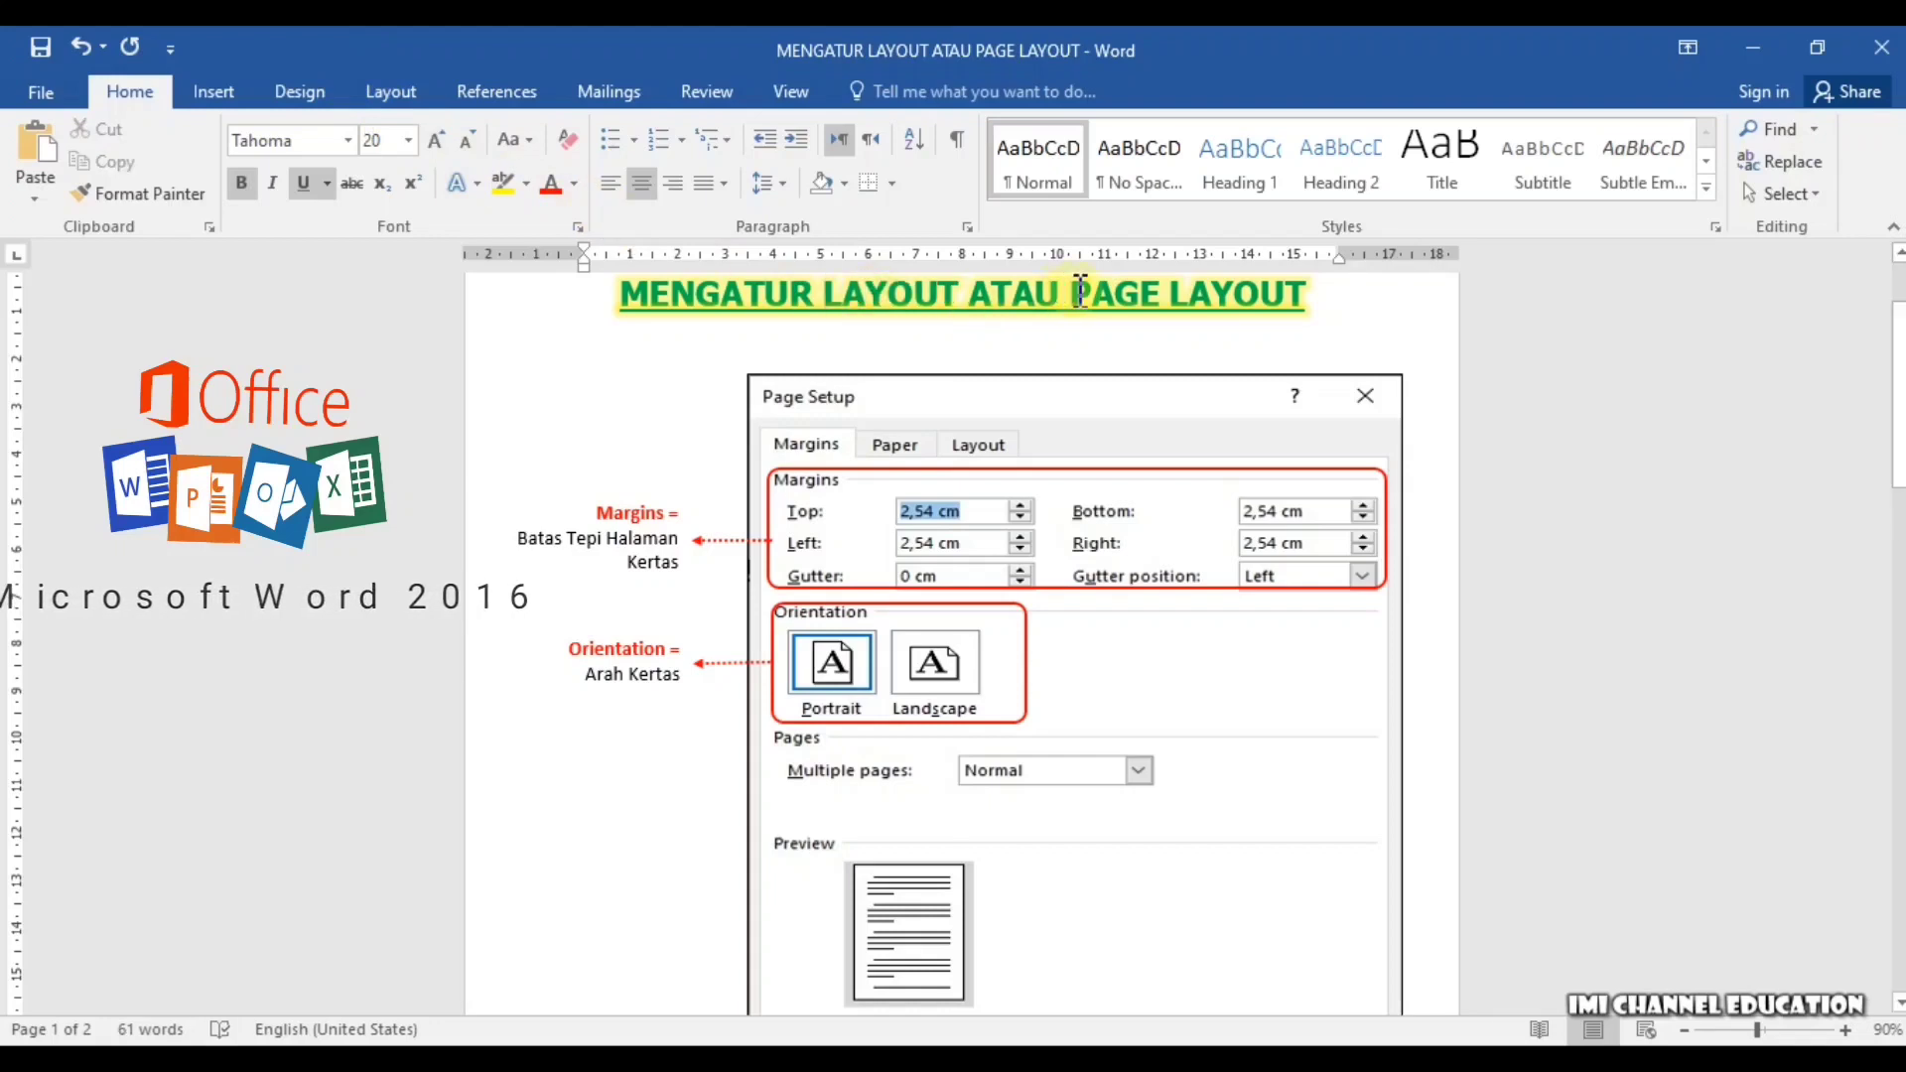
drag(1076, 298, 1233, 308)
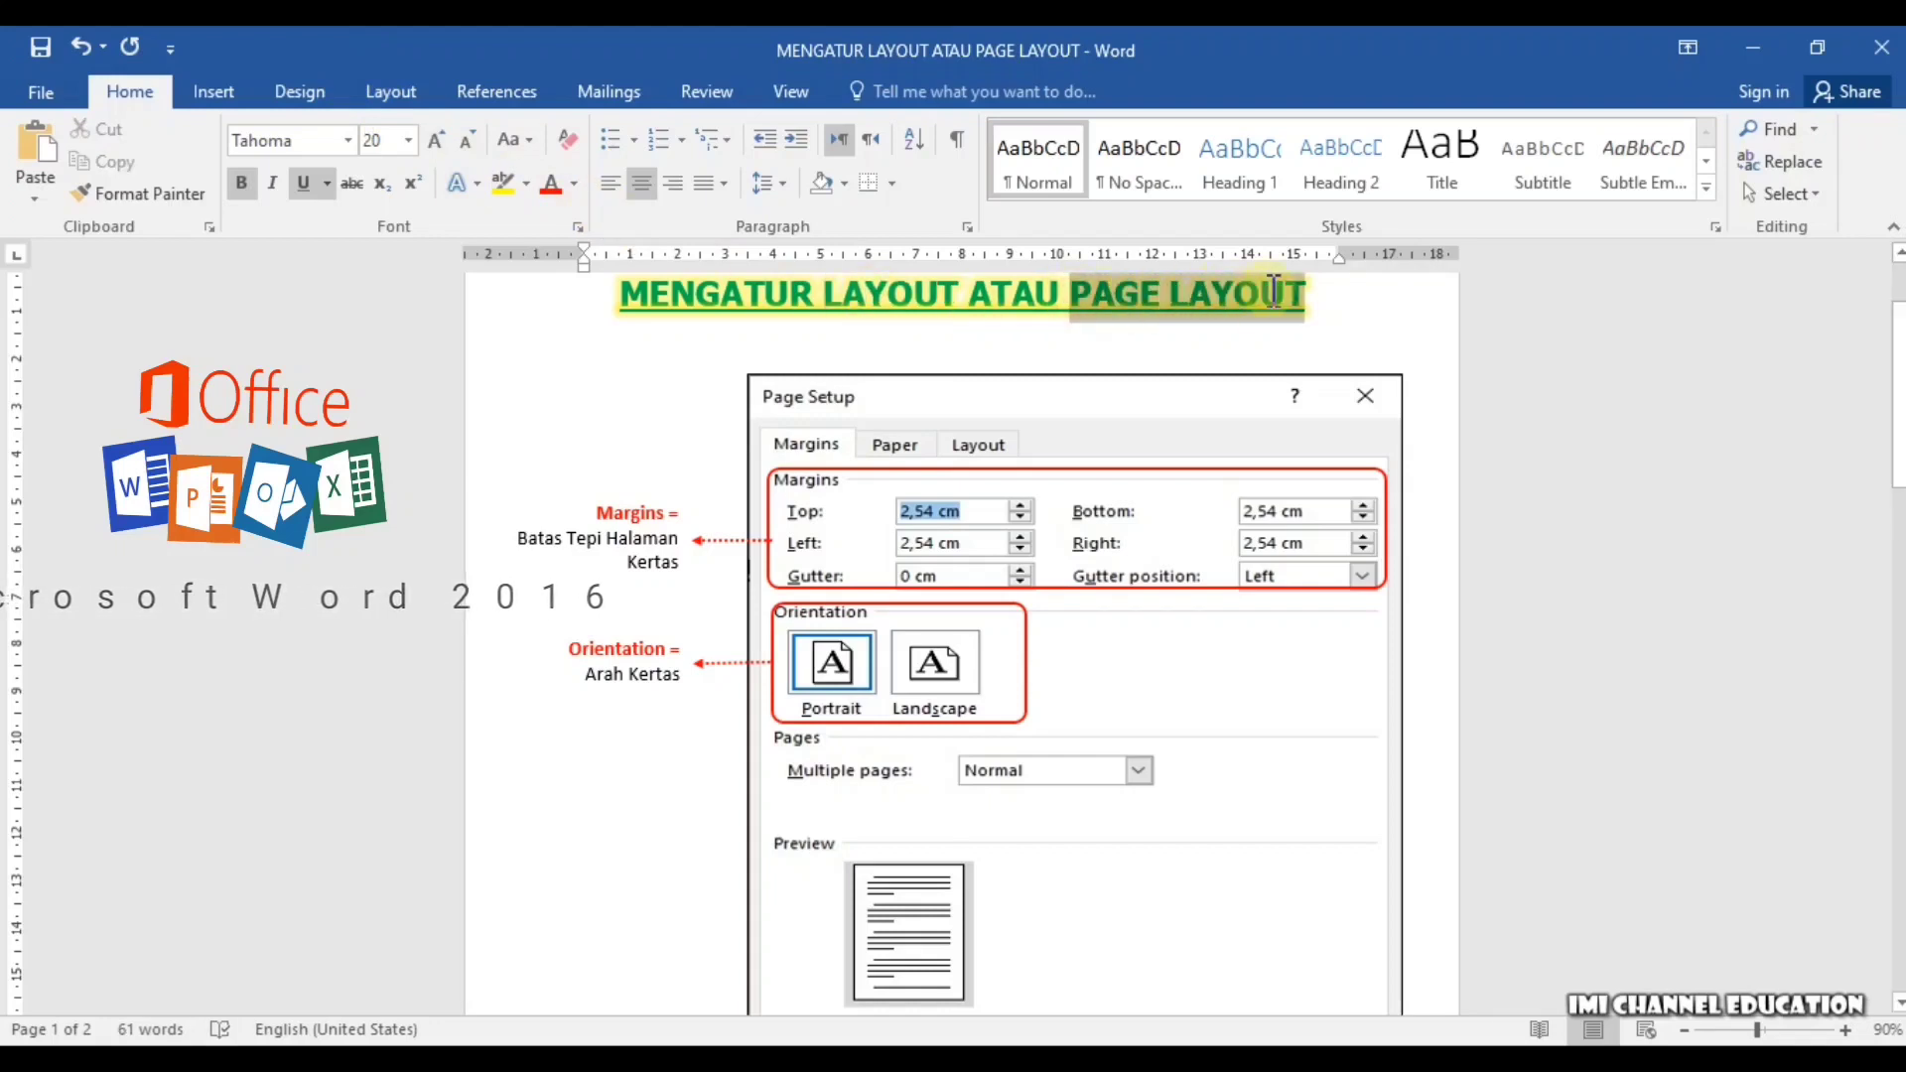
click(1233, 308)
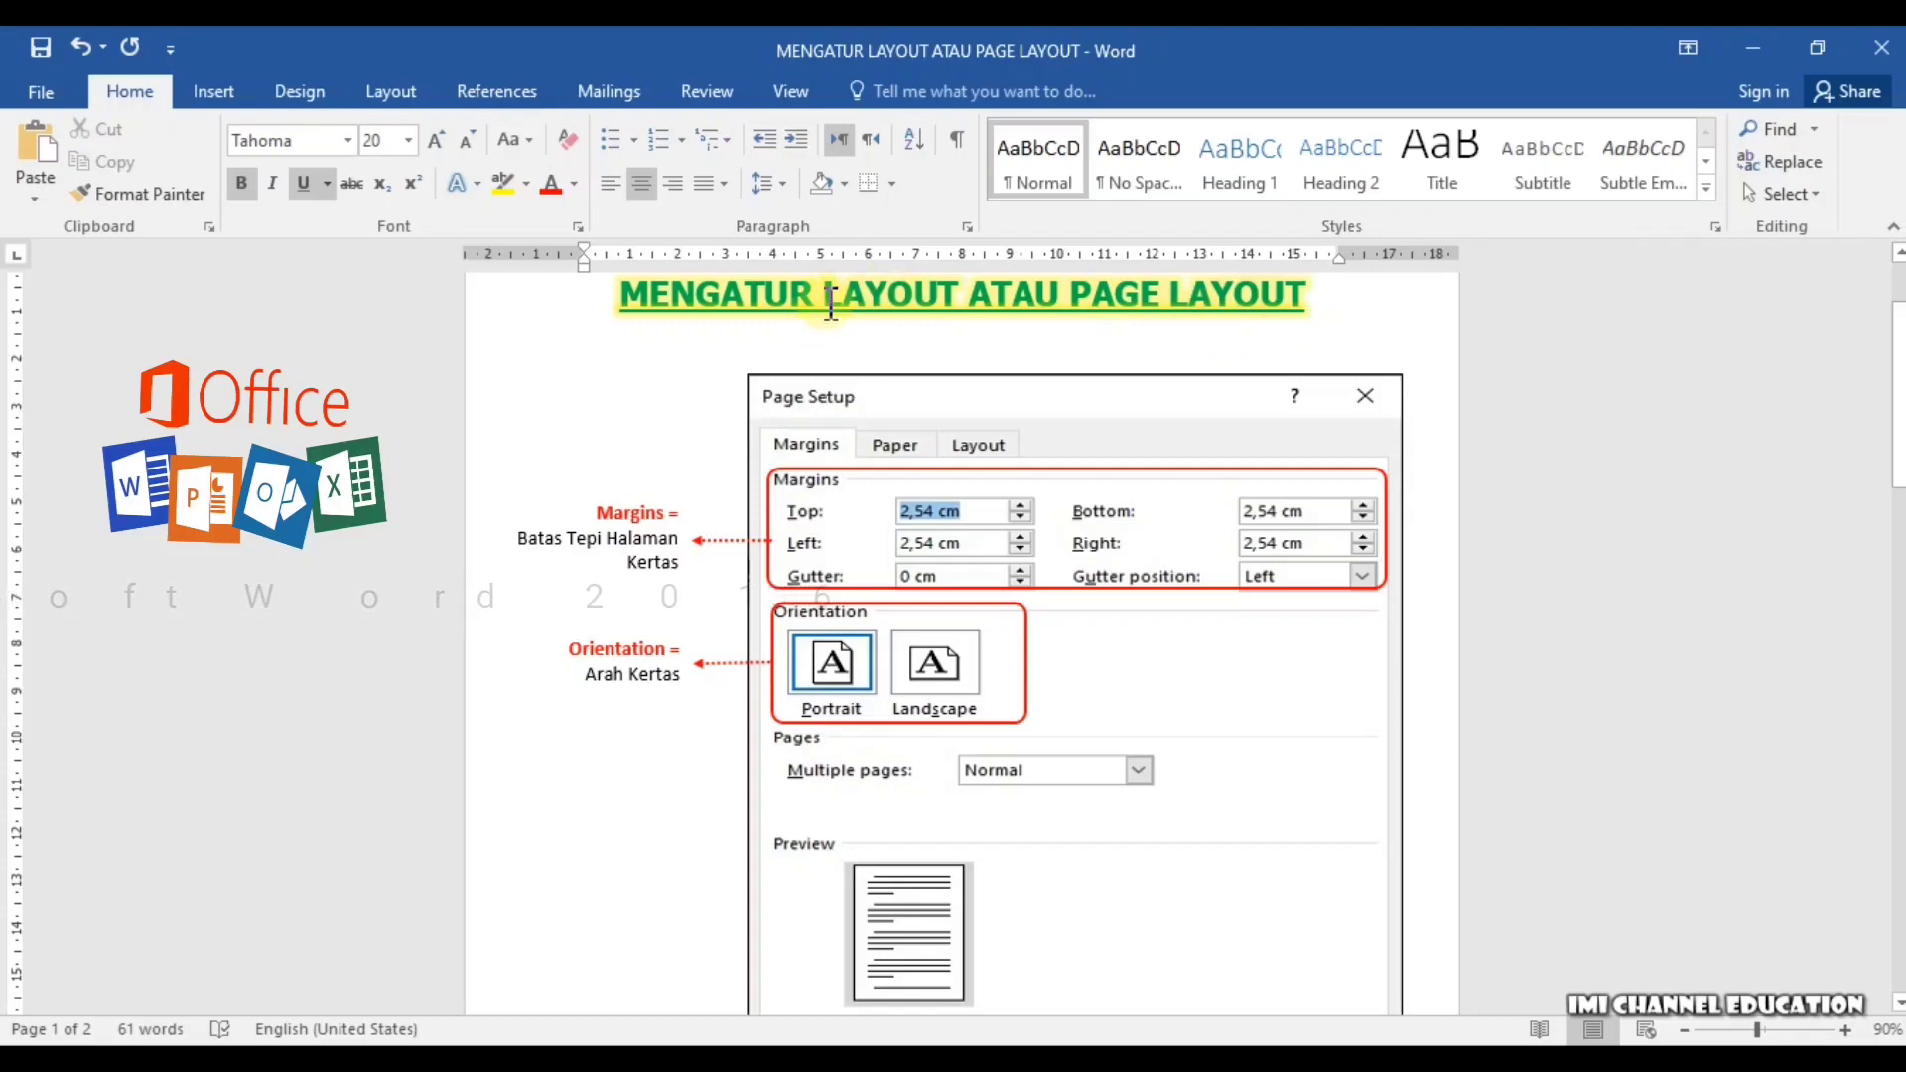
drag(831, 303, 1260, 290)
click(1225, 302)
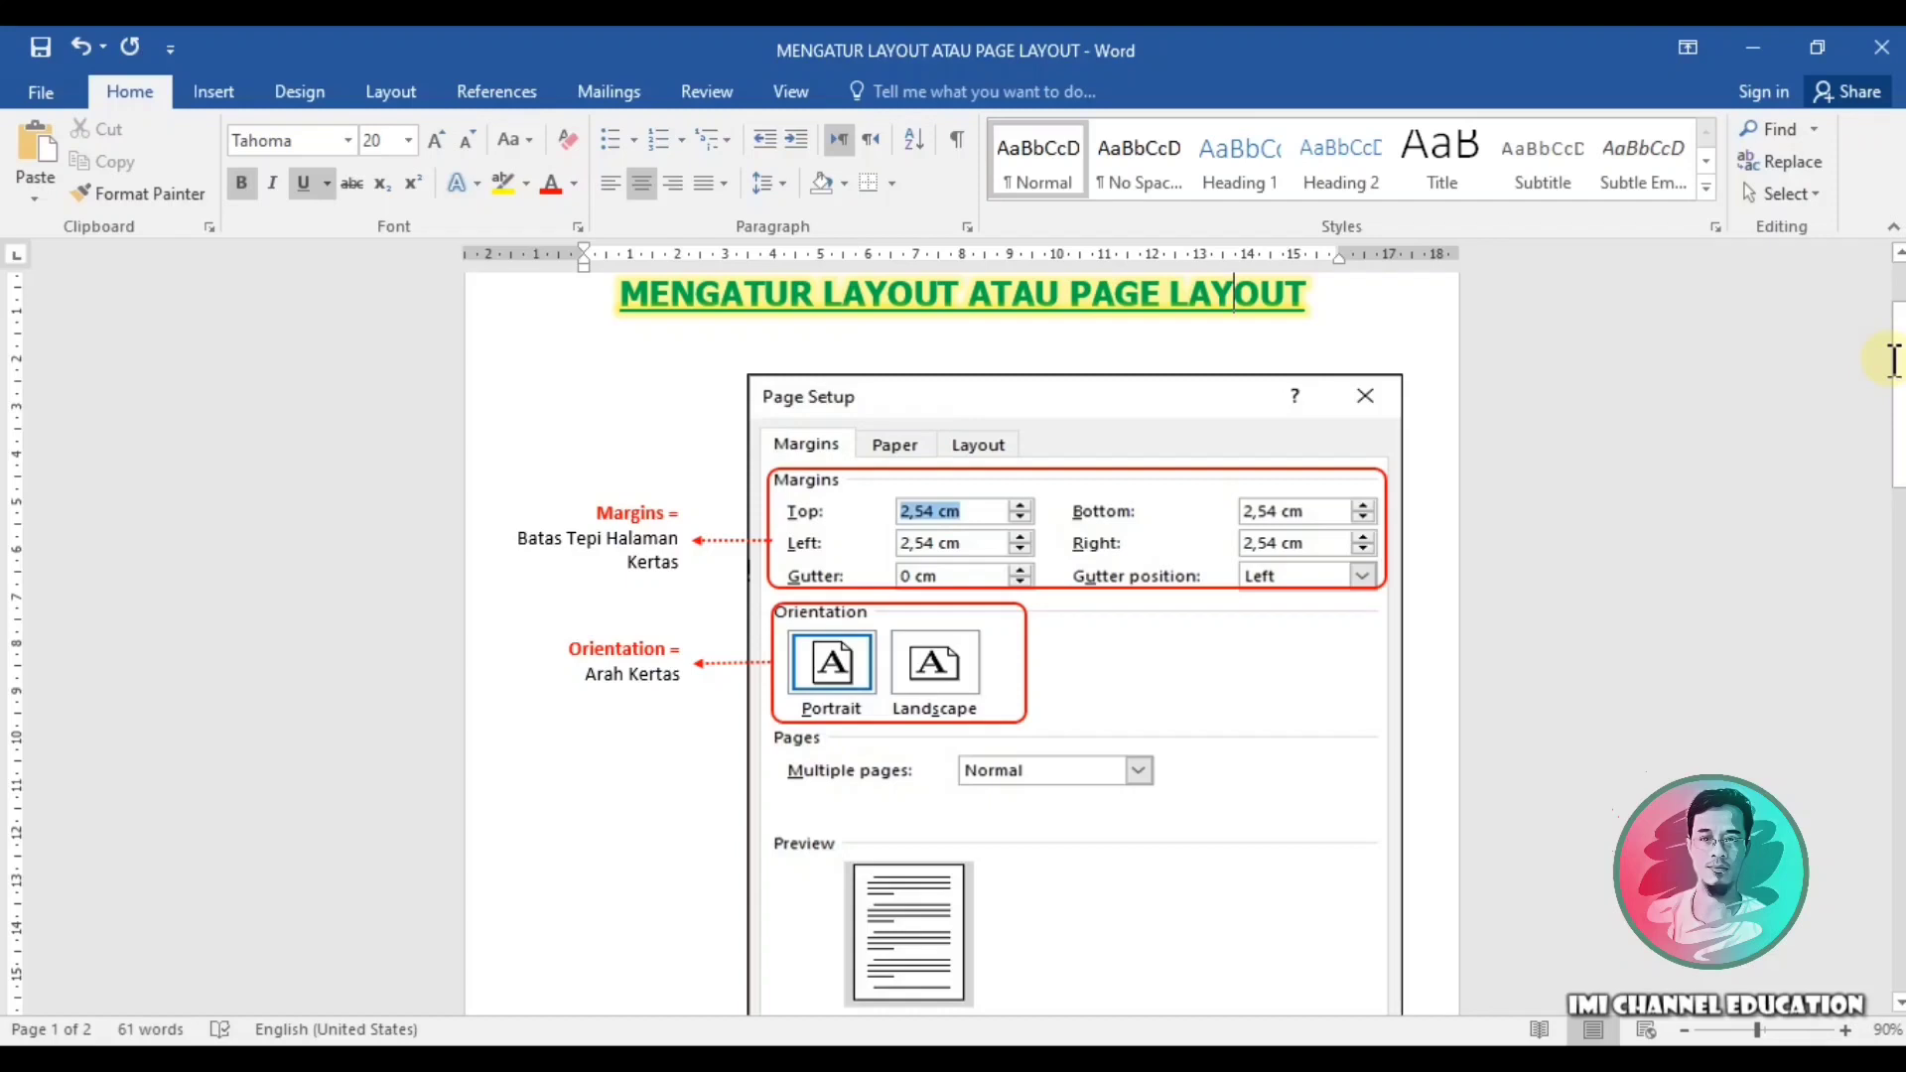
- Look through the preset page margins offered for the document and leave the list without choosing one
click(393, 89)
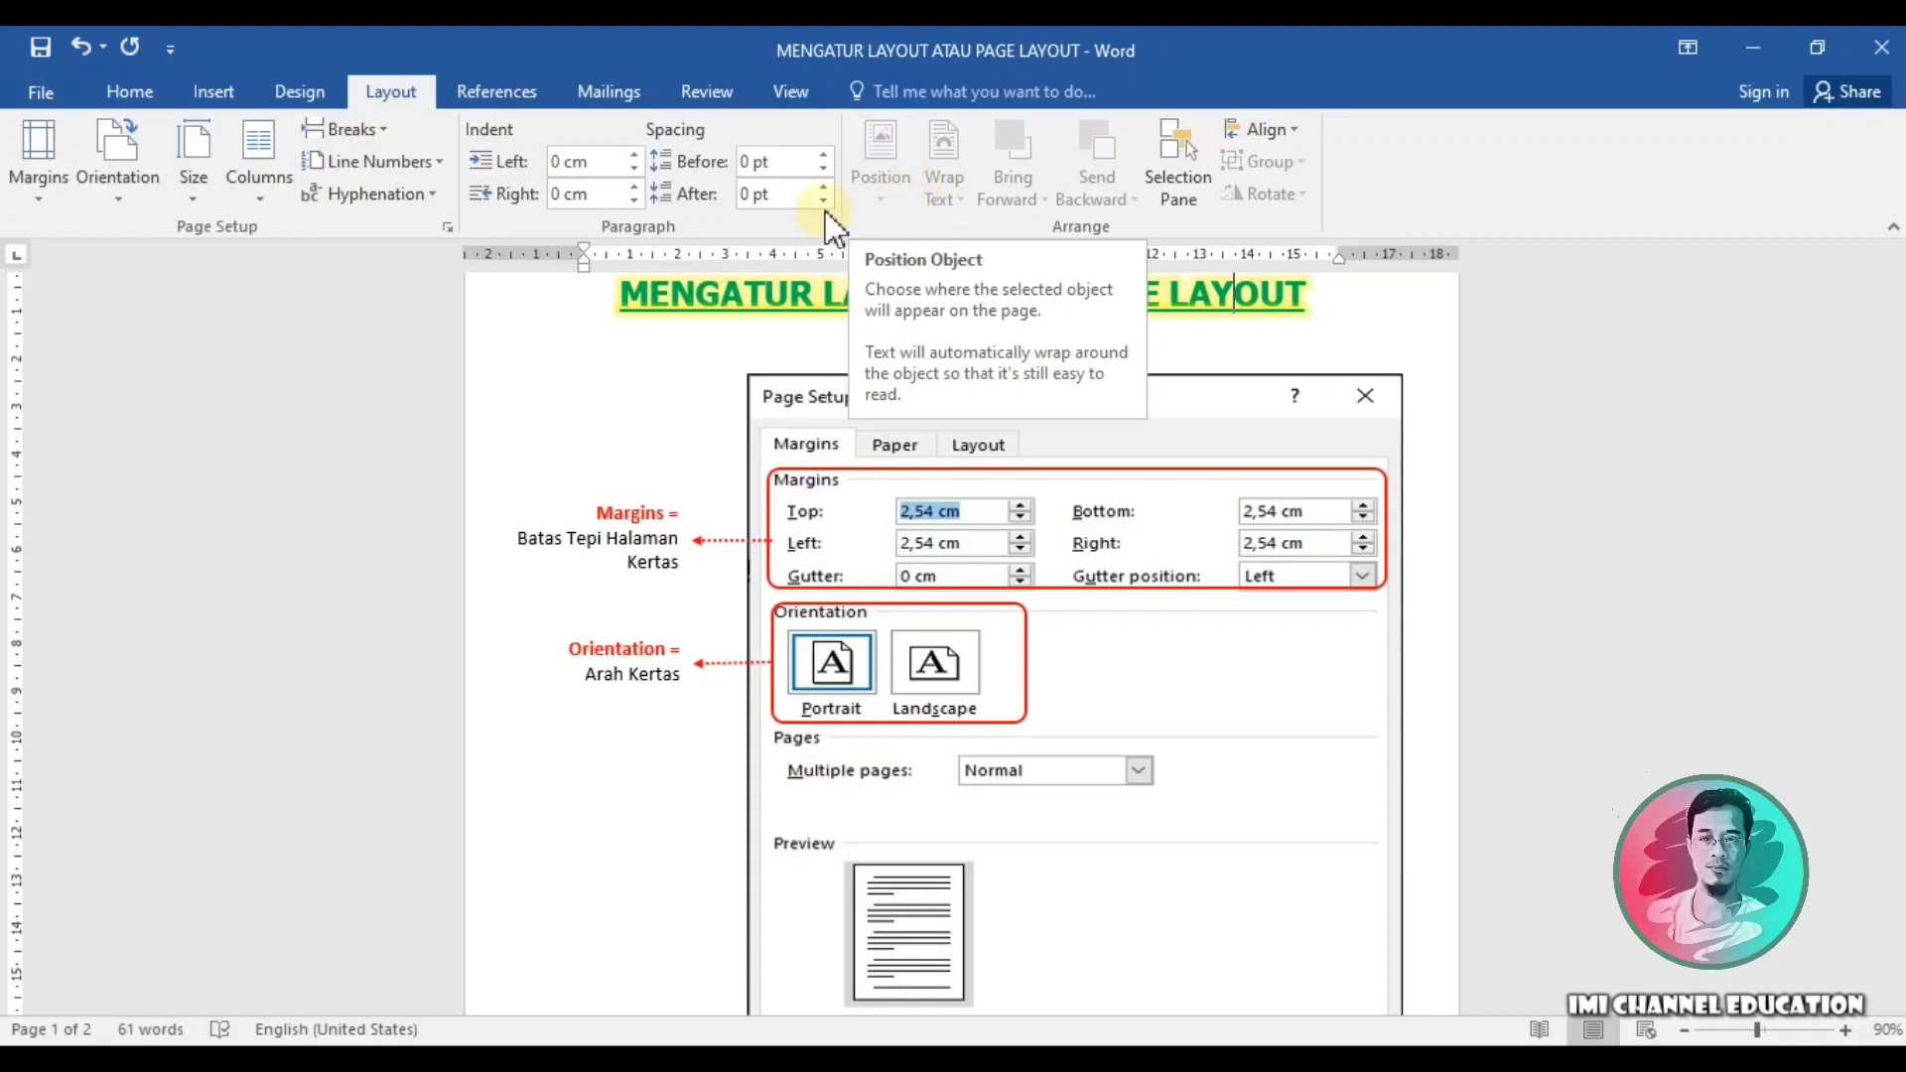
click(31, 173)
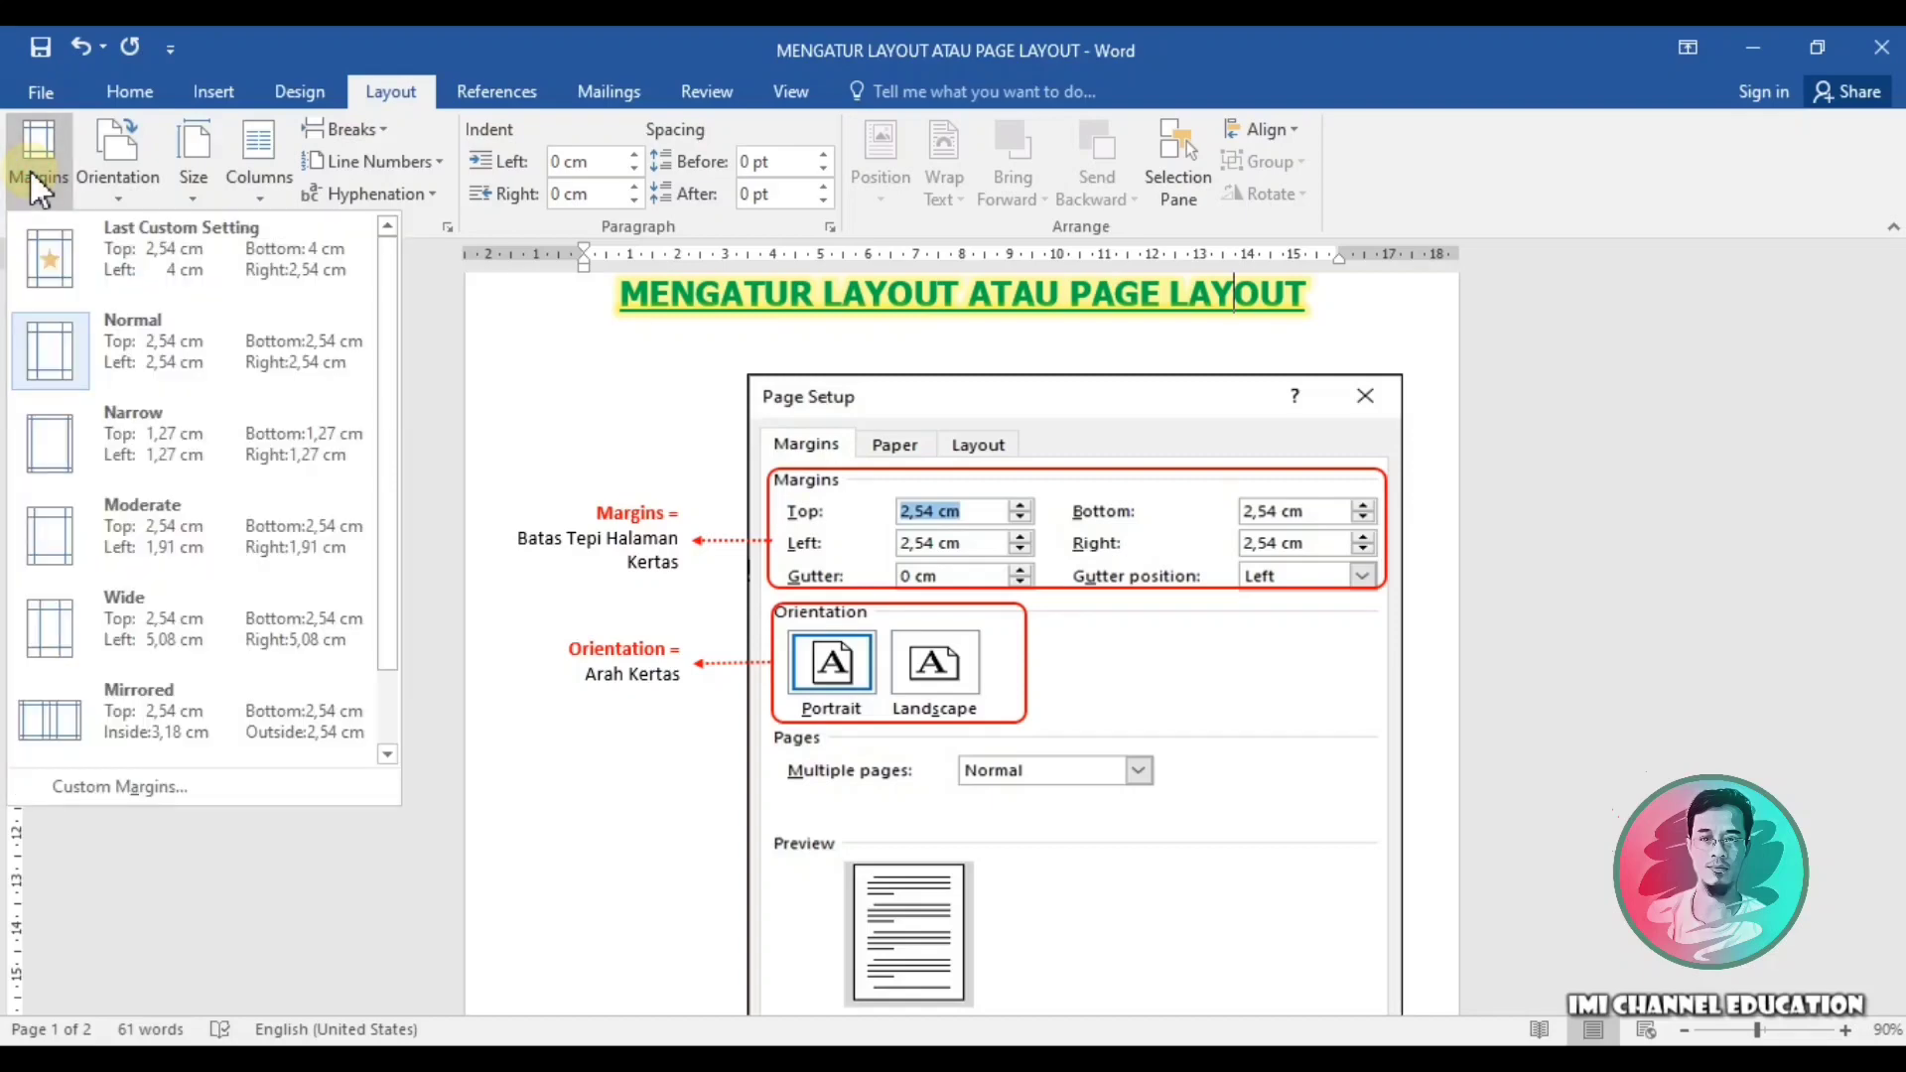
click(402, 92)
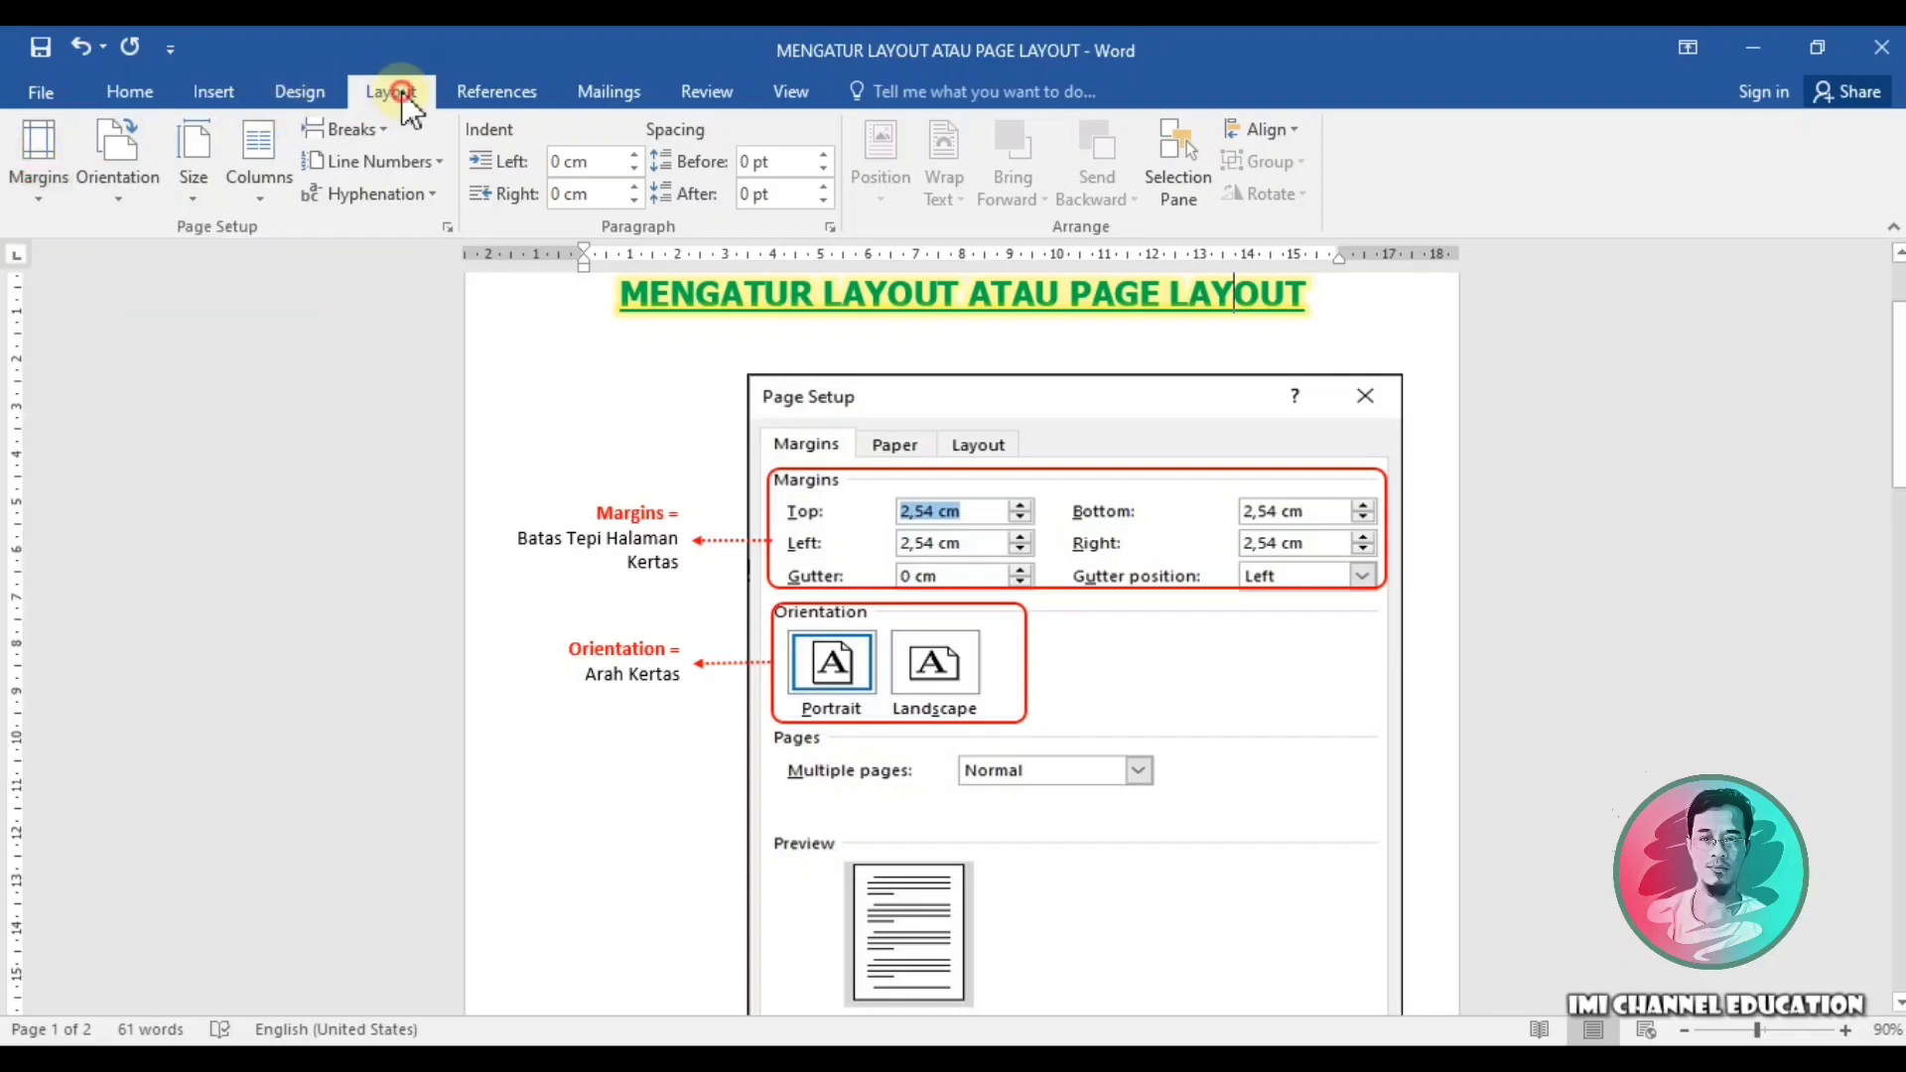
double_click(397, 92)
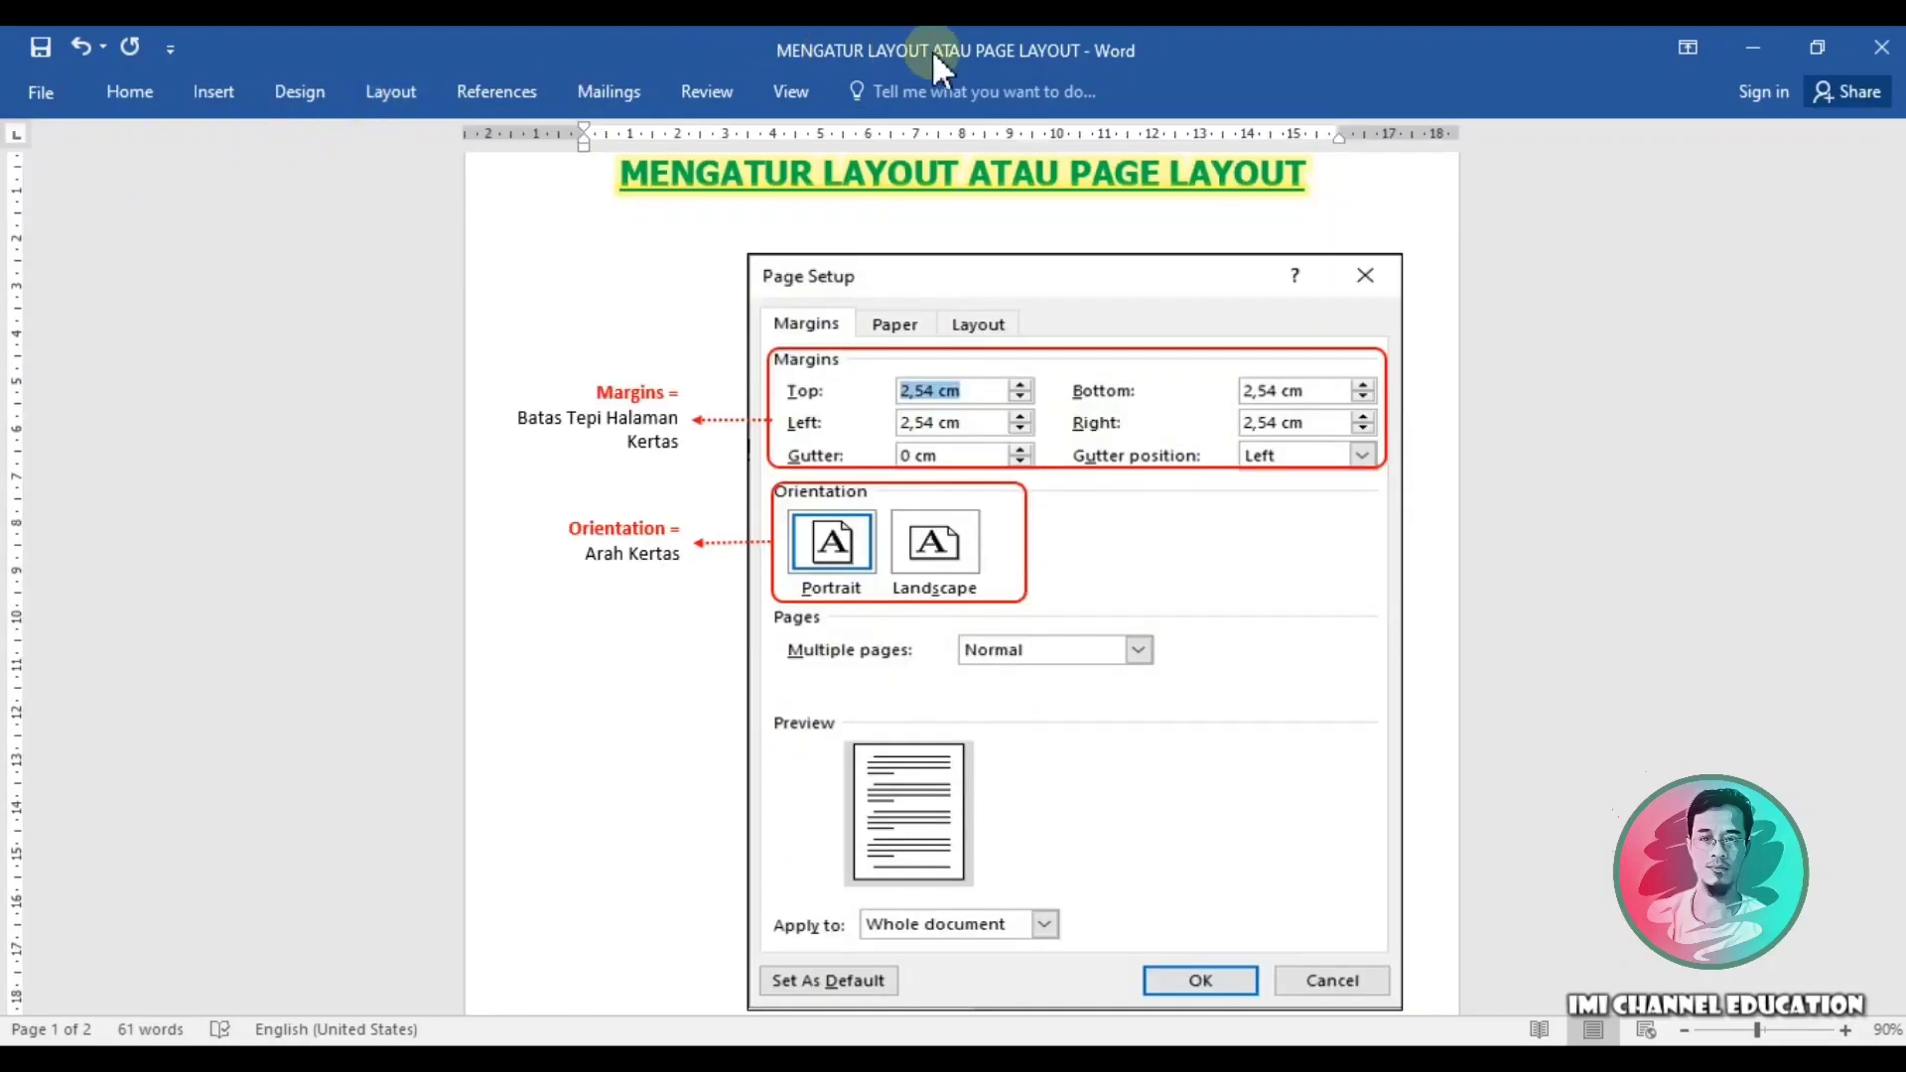
right_click(800, 89)
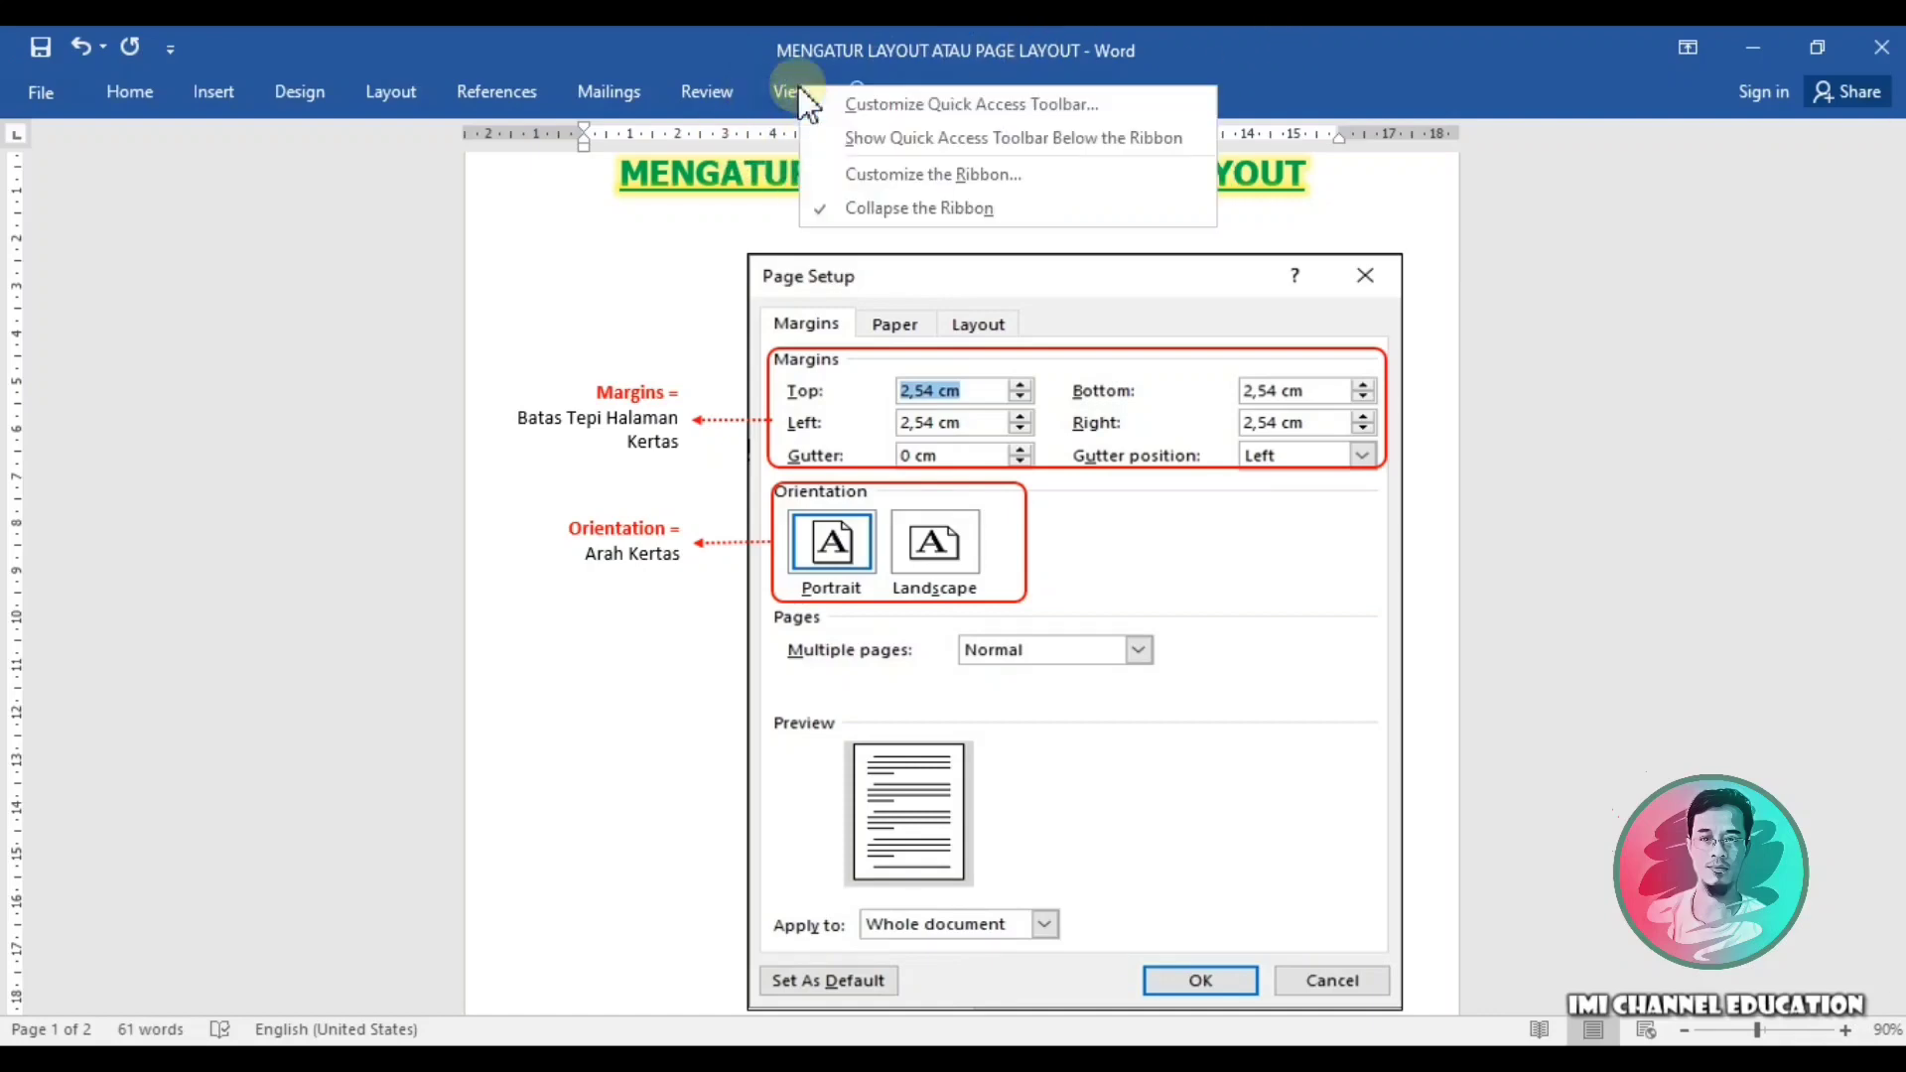
click(854, 209)
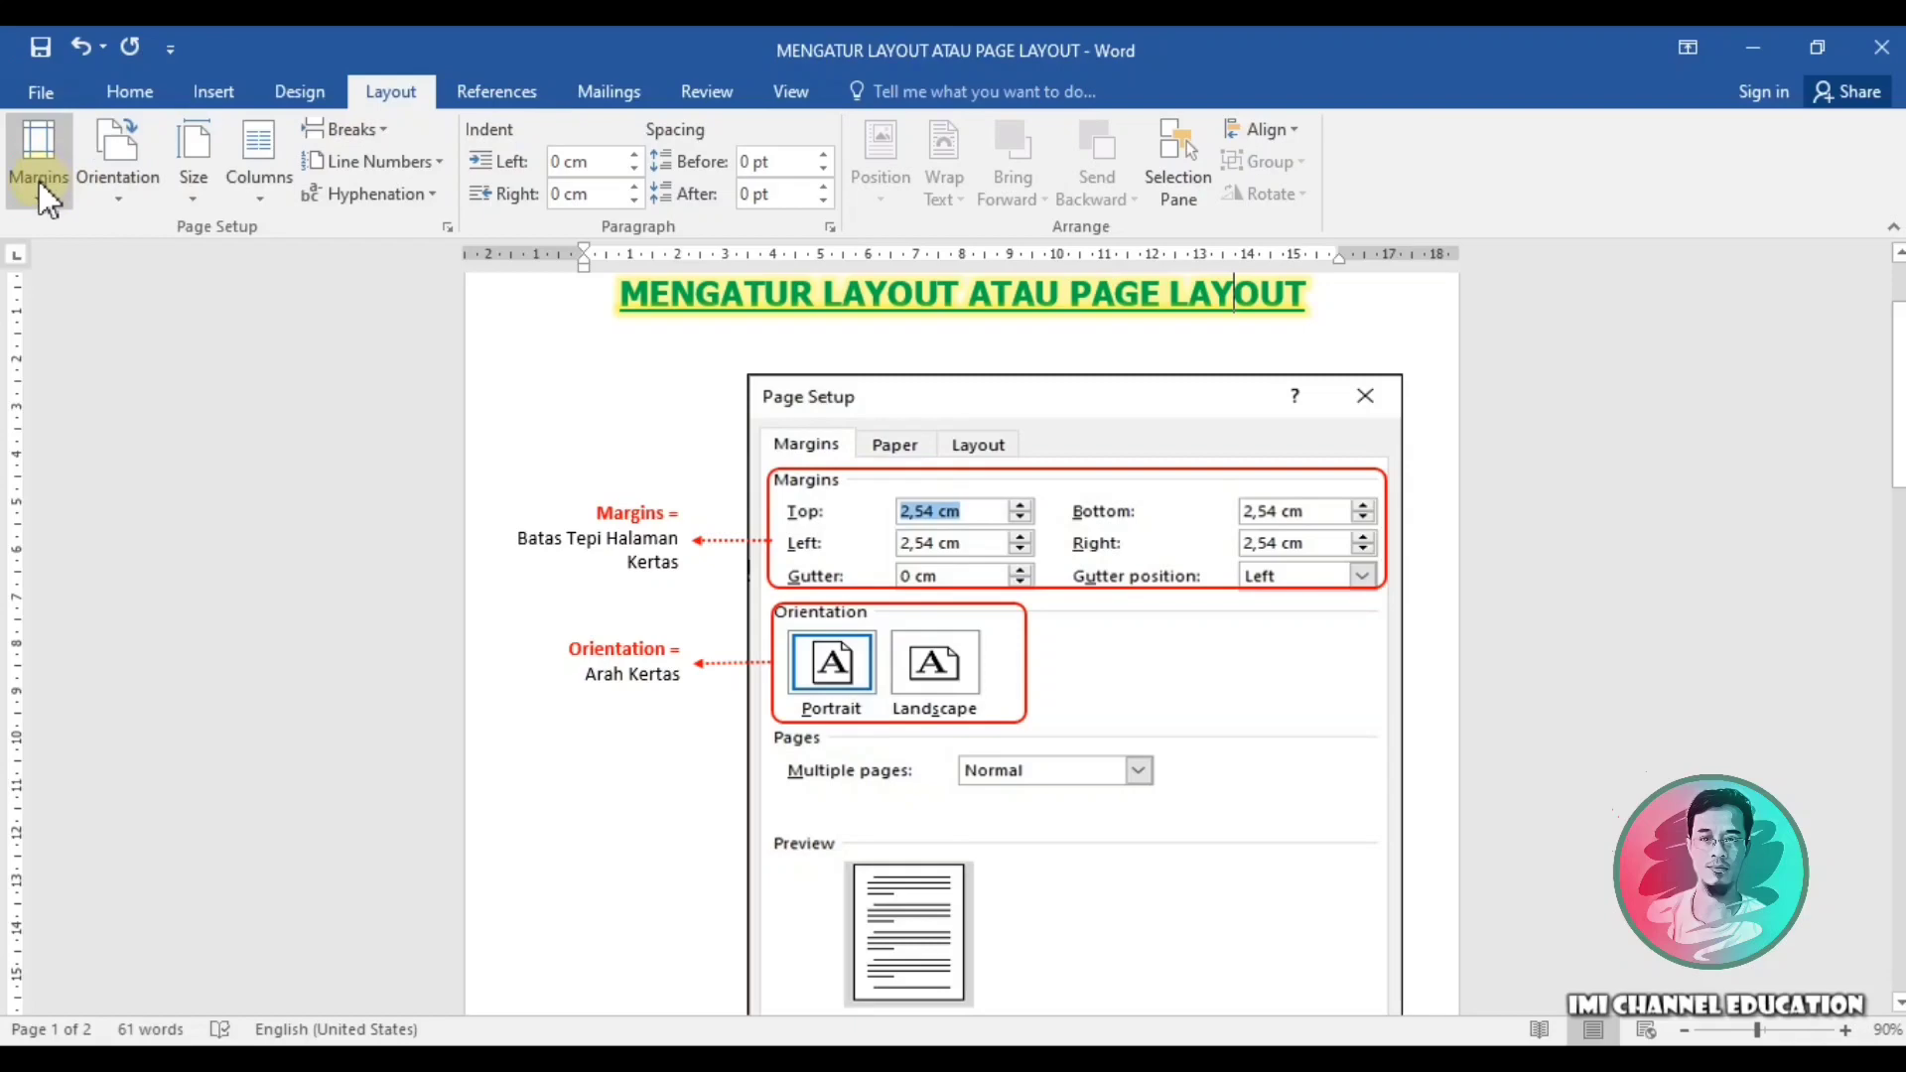
- Open the custom margins settings to review the margin and orientation options, and leave them without changes
click(40, 193)
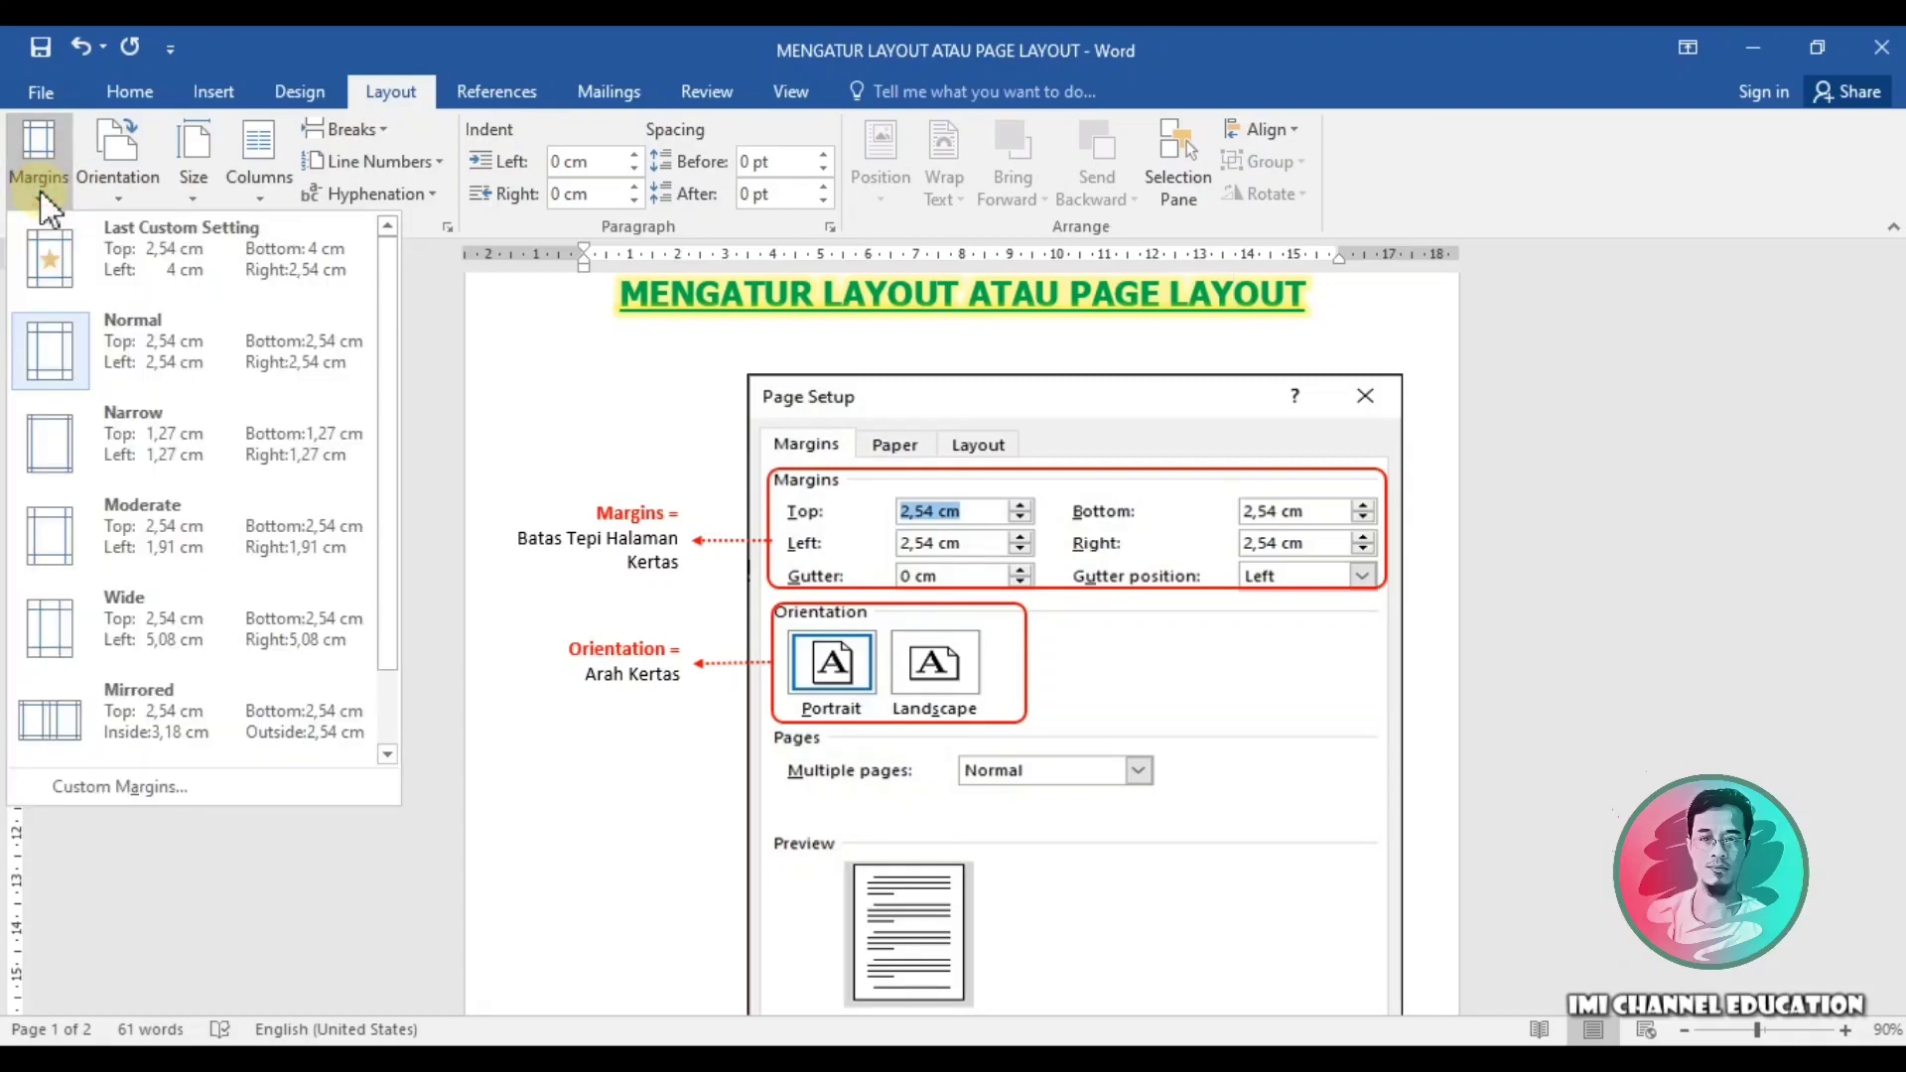
click(287, 779)
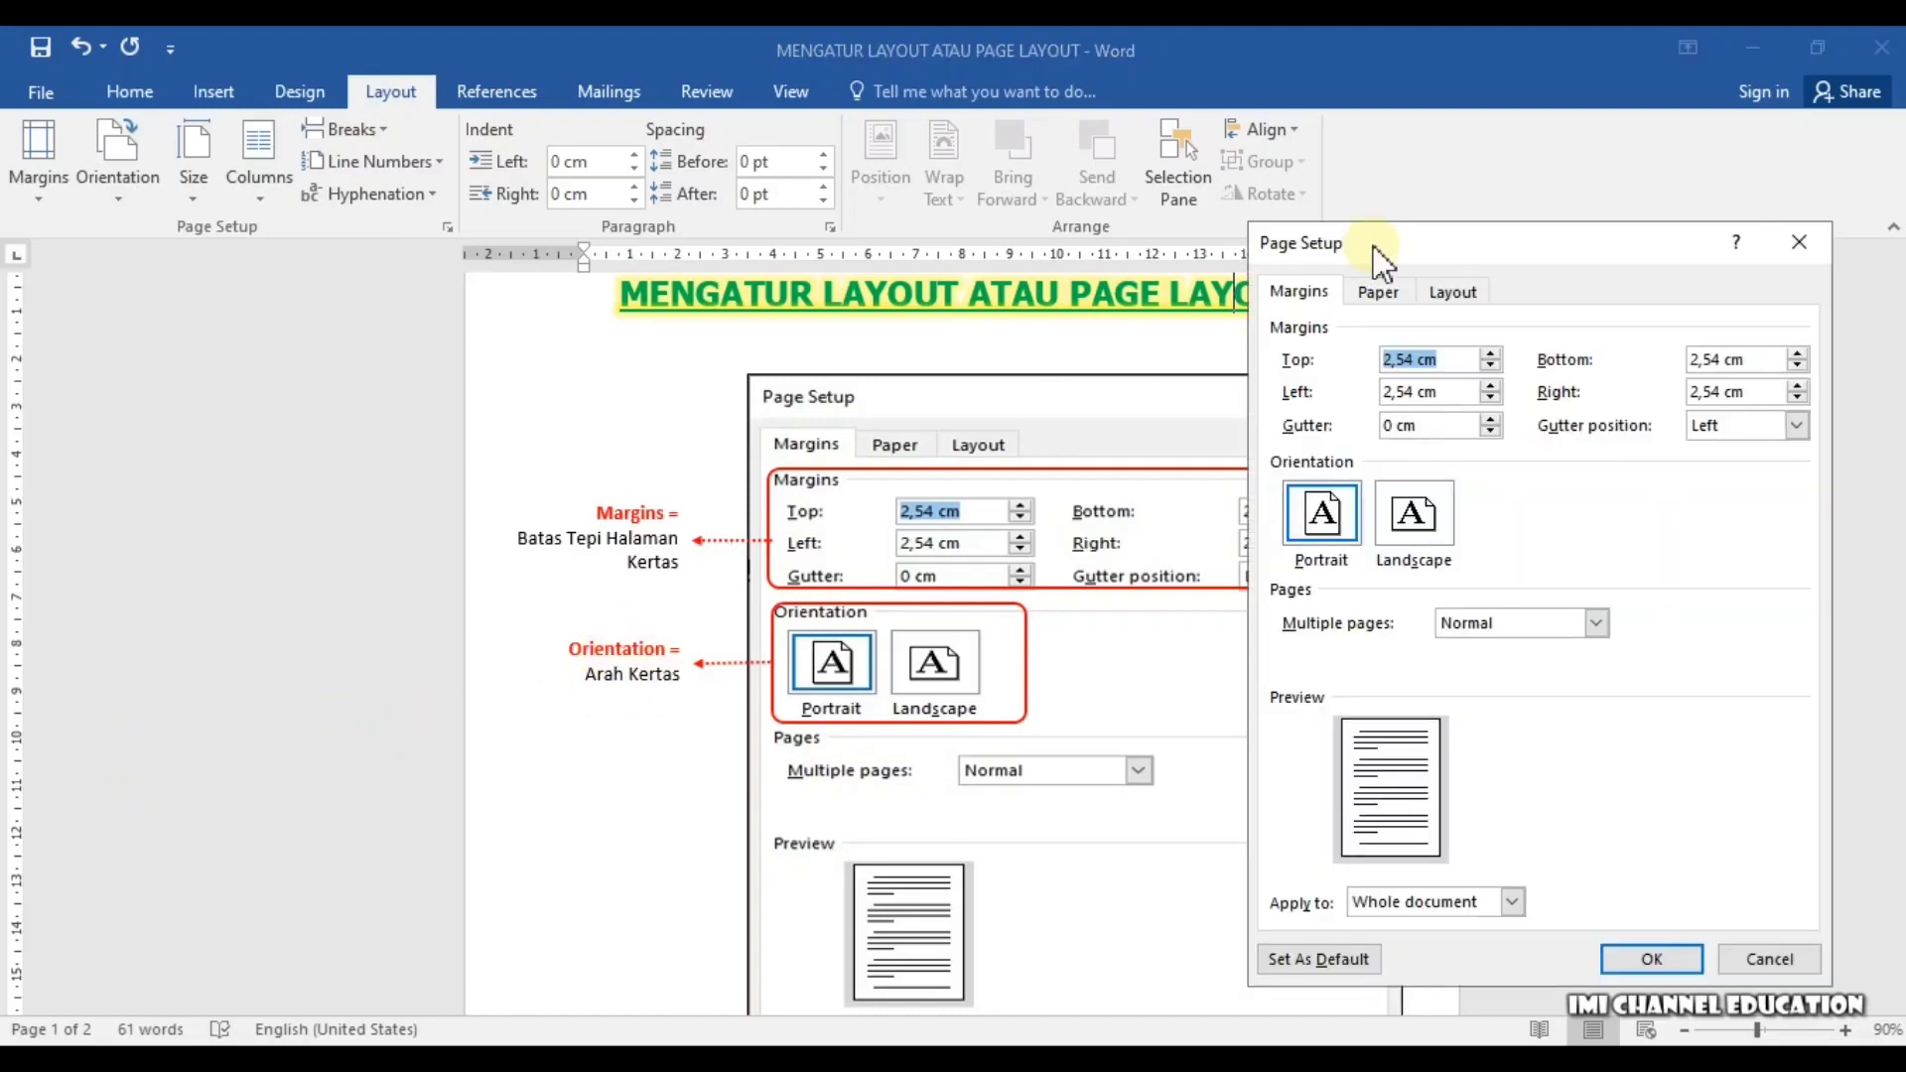
mouse_move(1373, 246)
mouse_down()
mouse_move(1438, 240)
mouse_move(1442, 289)
mouse_move(490, 328)
mouse_move(1370, 244)
mouse_up()
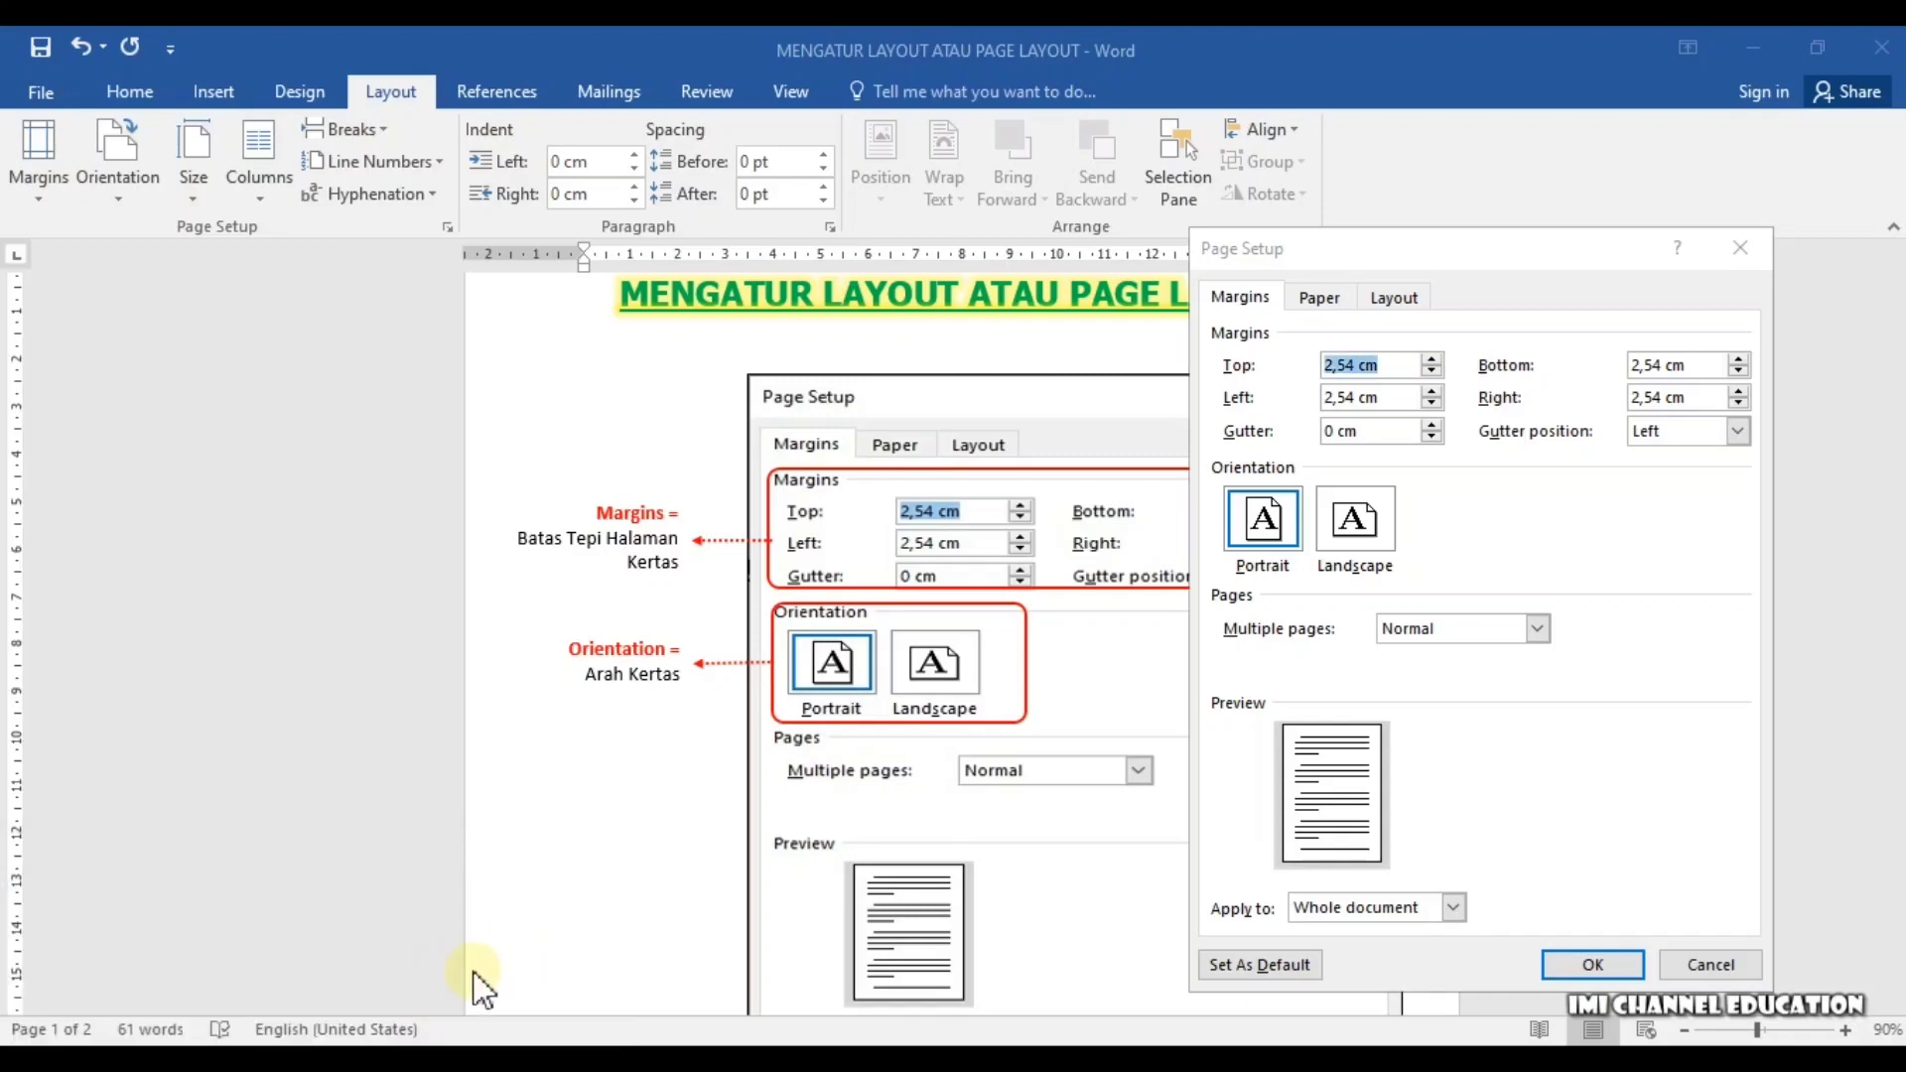
click(1709, 964)
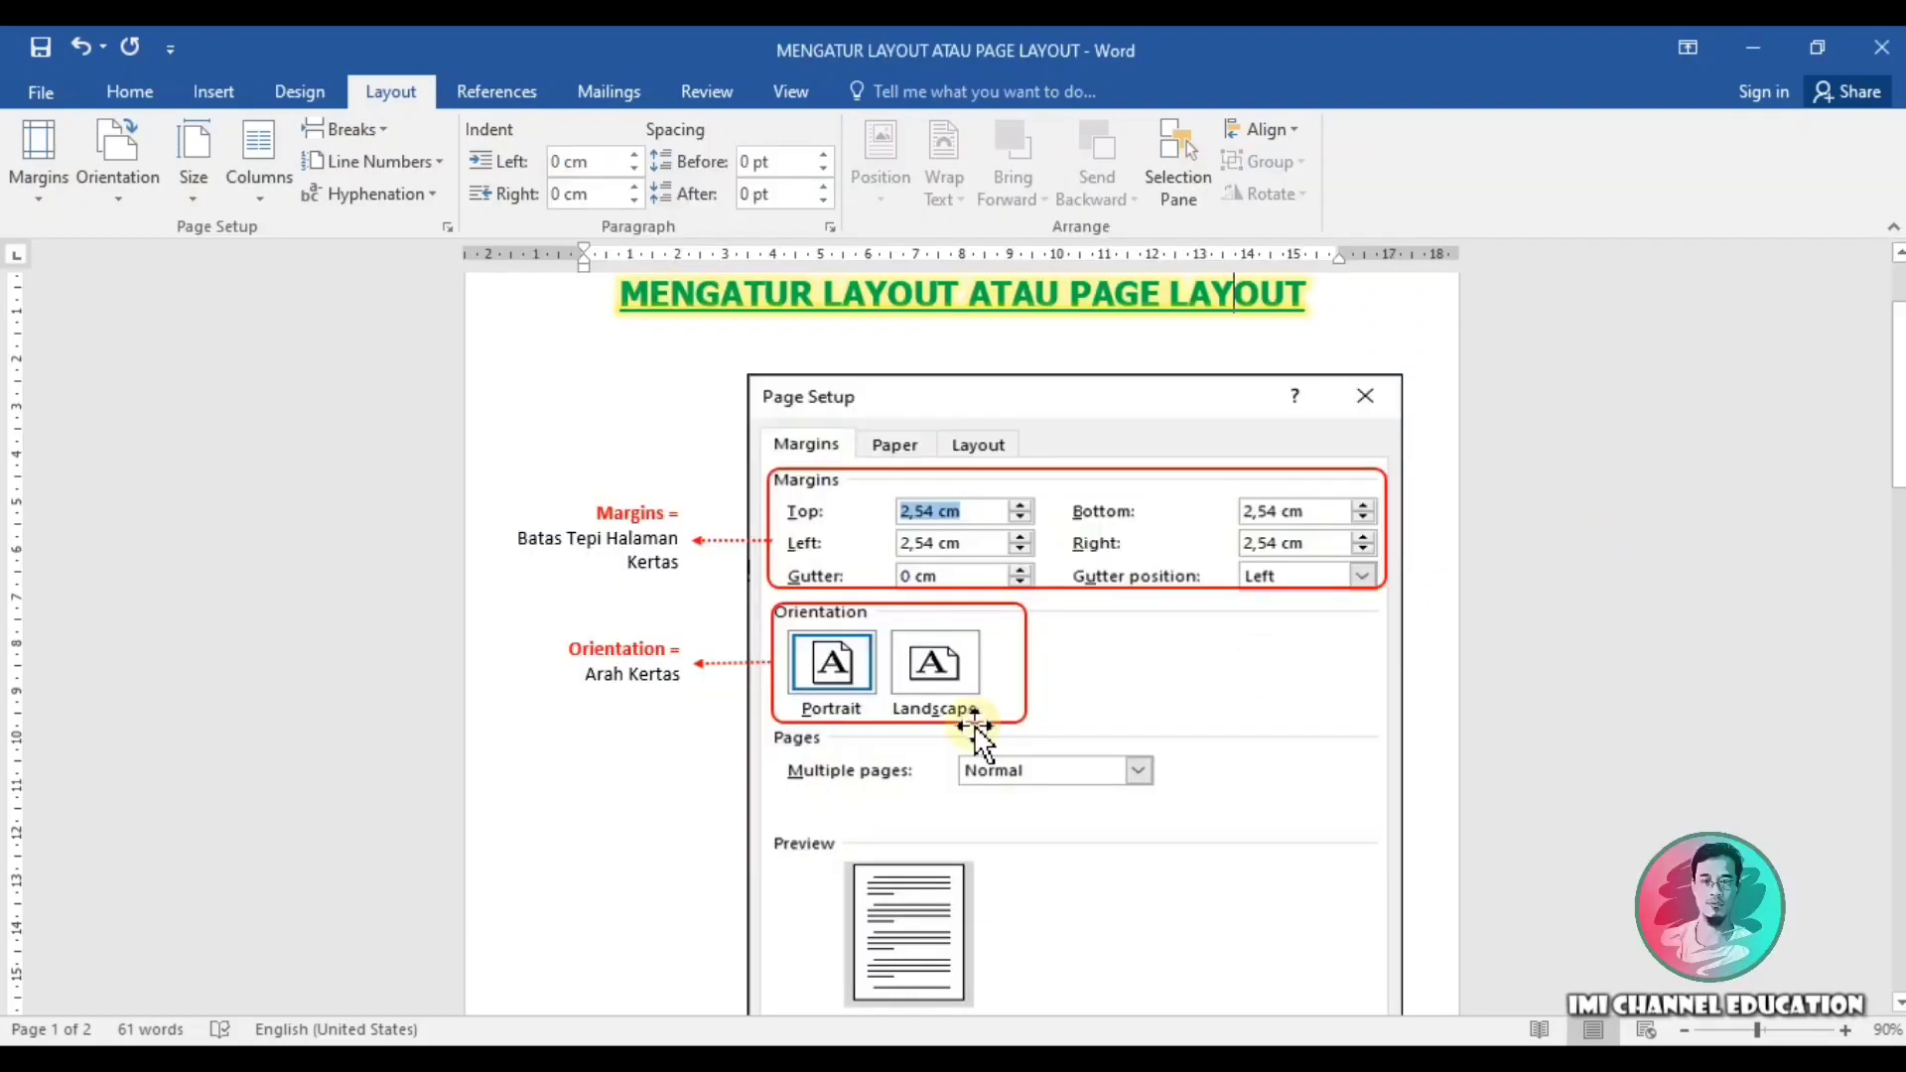
- Switch to the document Selain Pengawas dan Kepala Sekolah and zoom out to 50% to view its whole page
click(404, 1000)
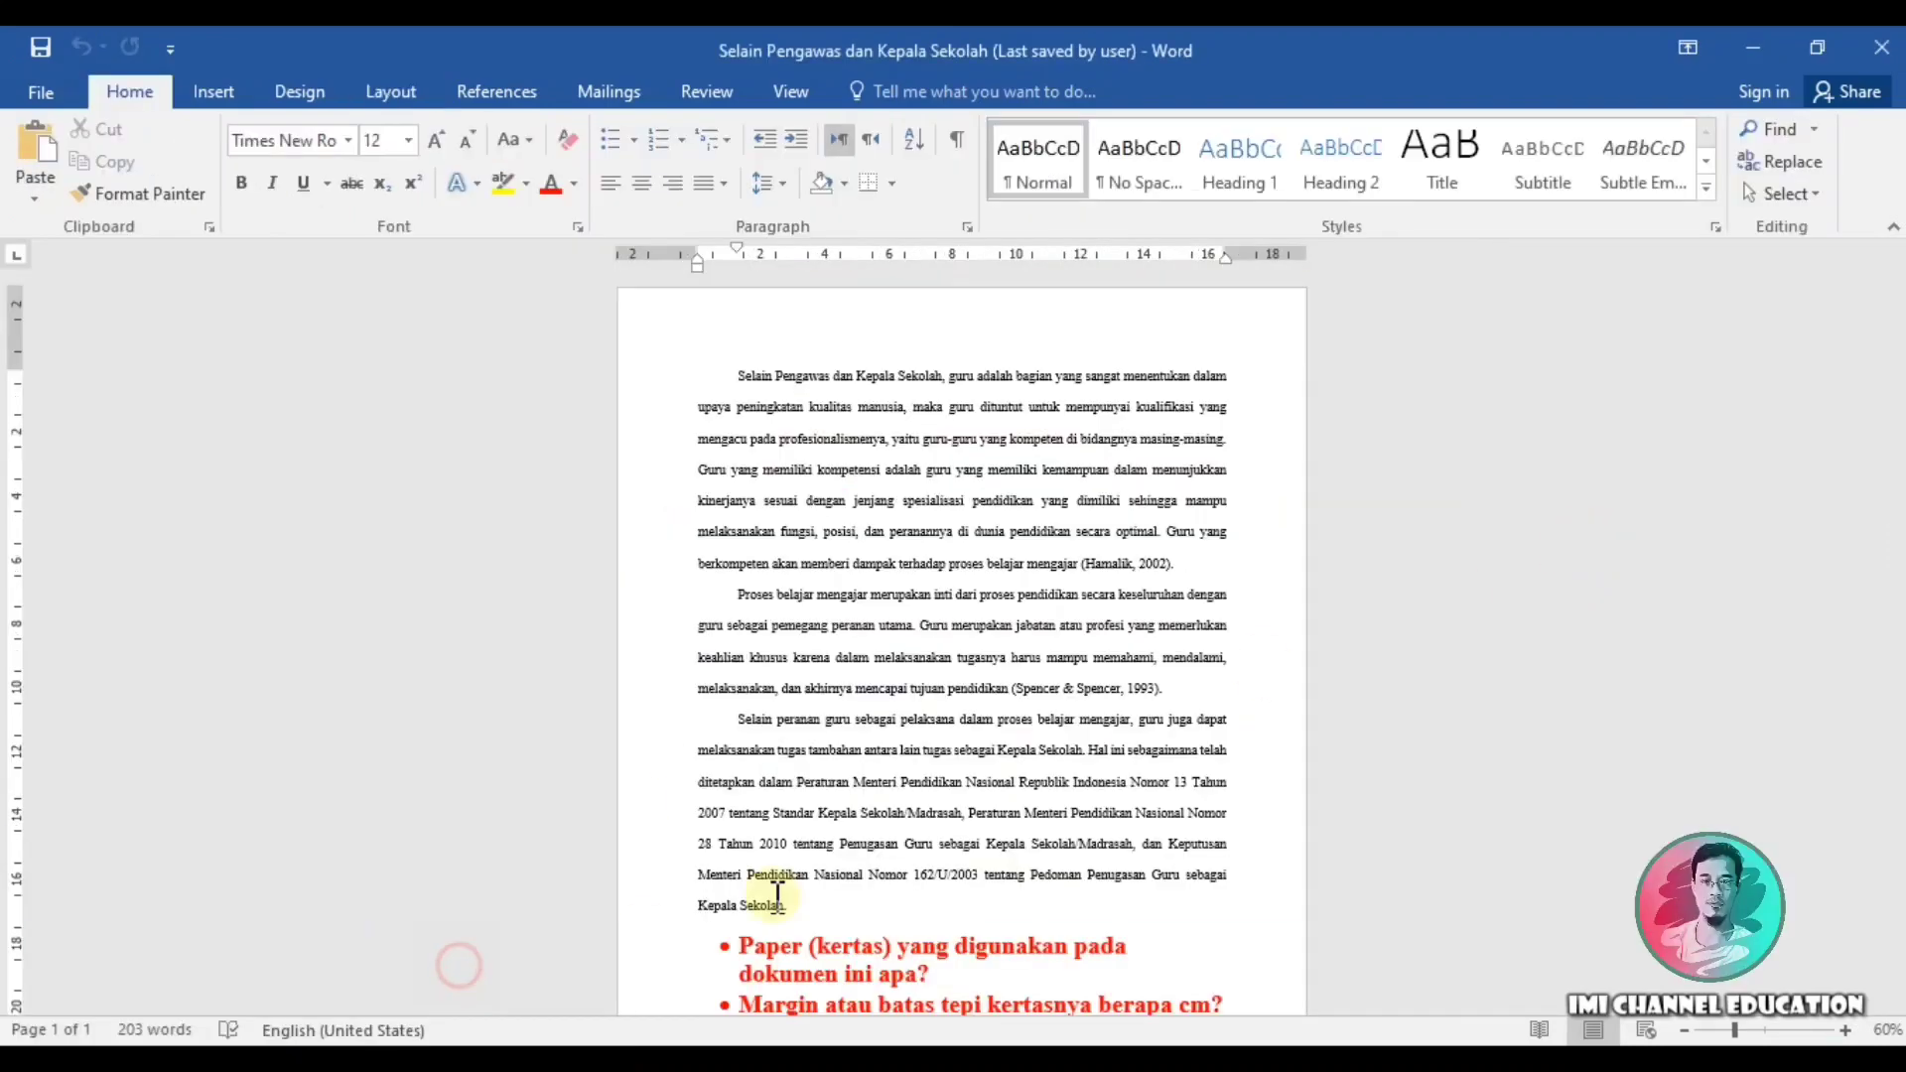
scroll(1529, 504, down, 1)
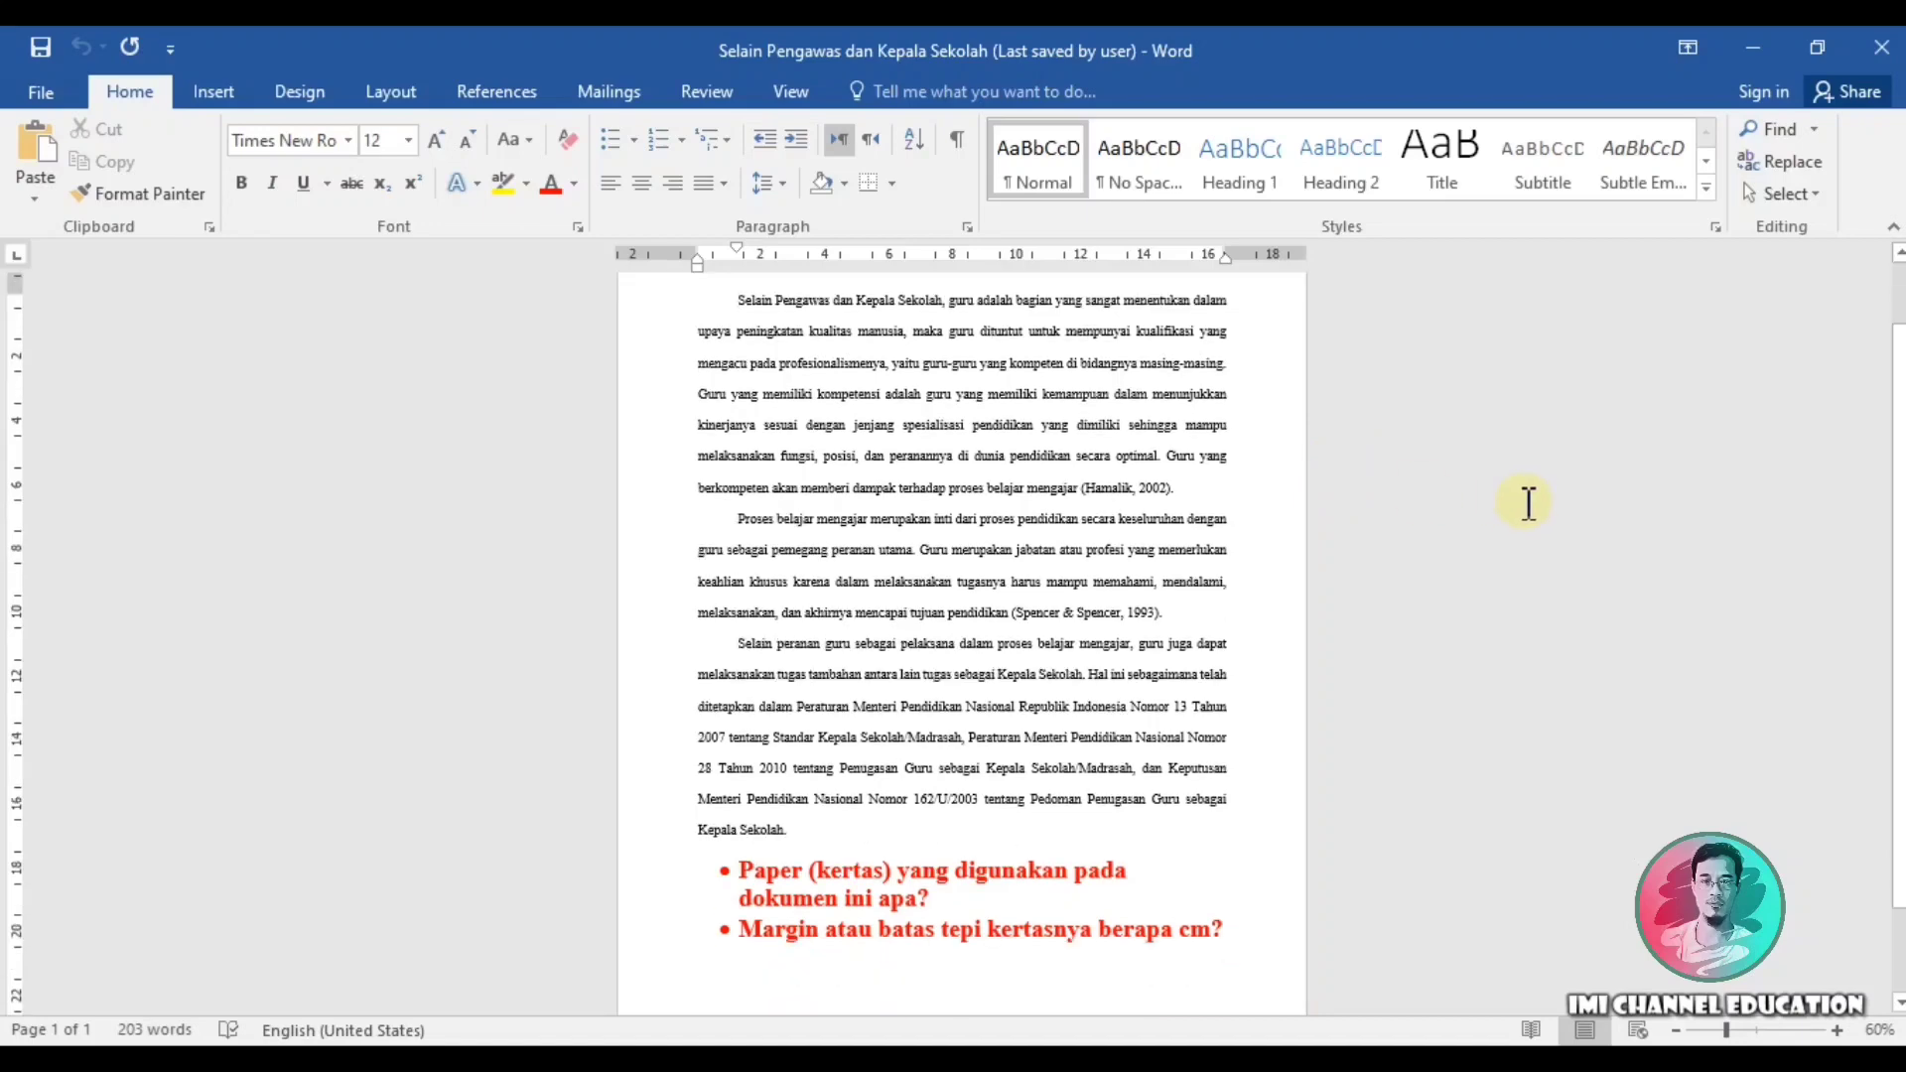
ctrl+scroll(1523, 498, down, 1)
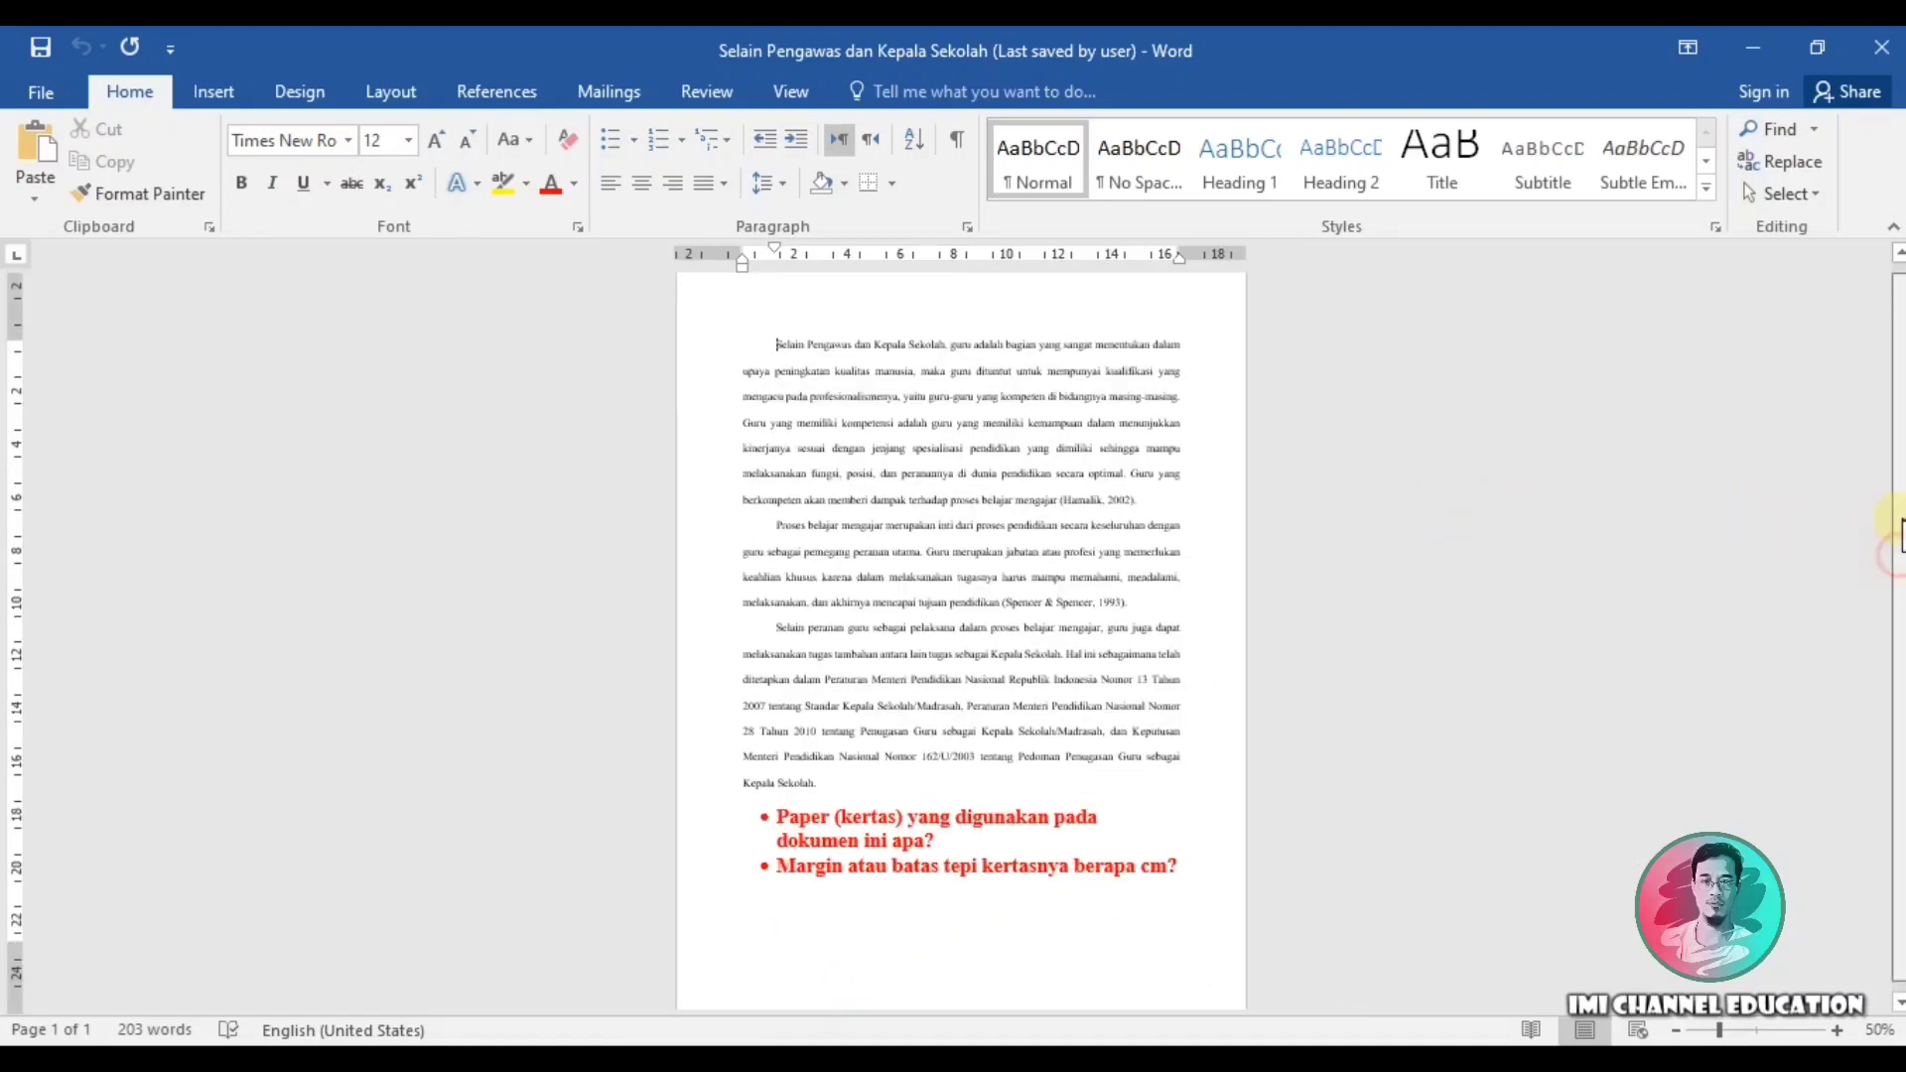
scroll(1901, 531, up, 1)
scroll(961, 640, down, 1)
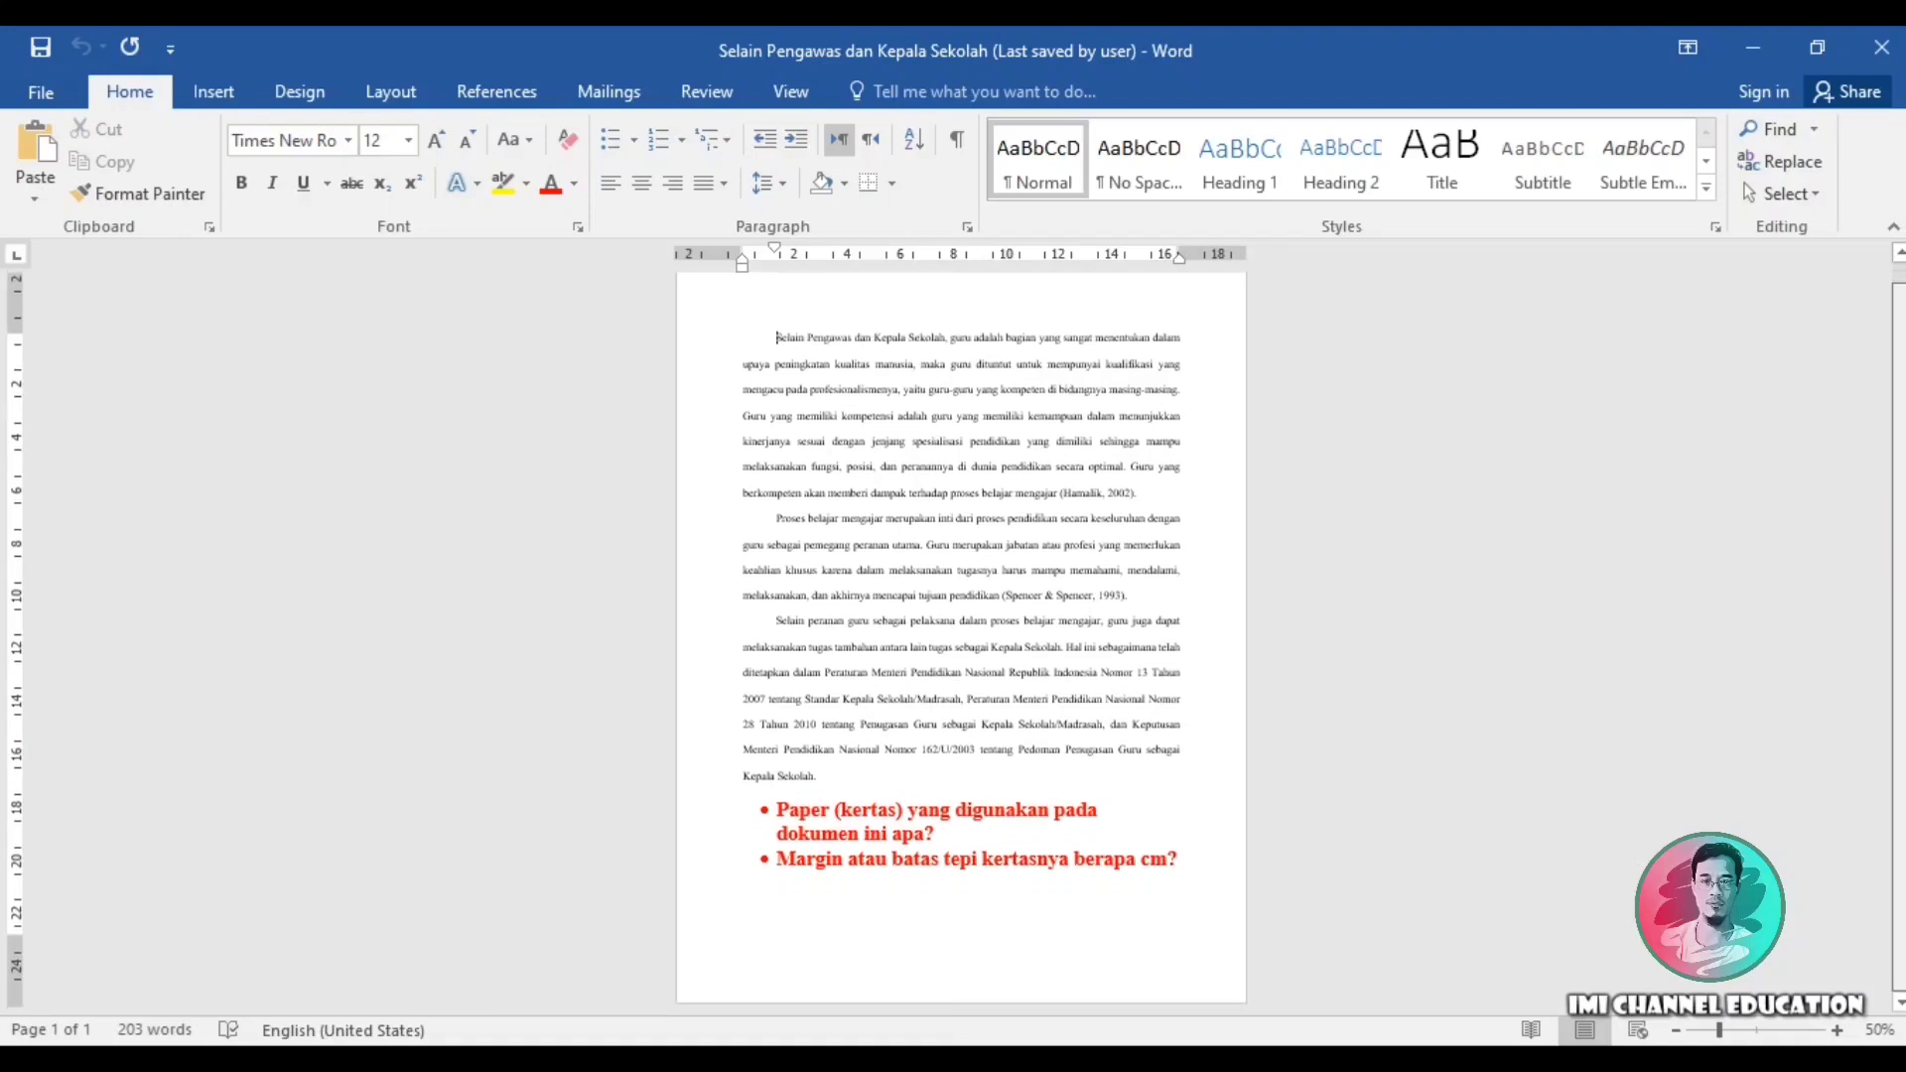
scroll(961, 640, up, 1)
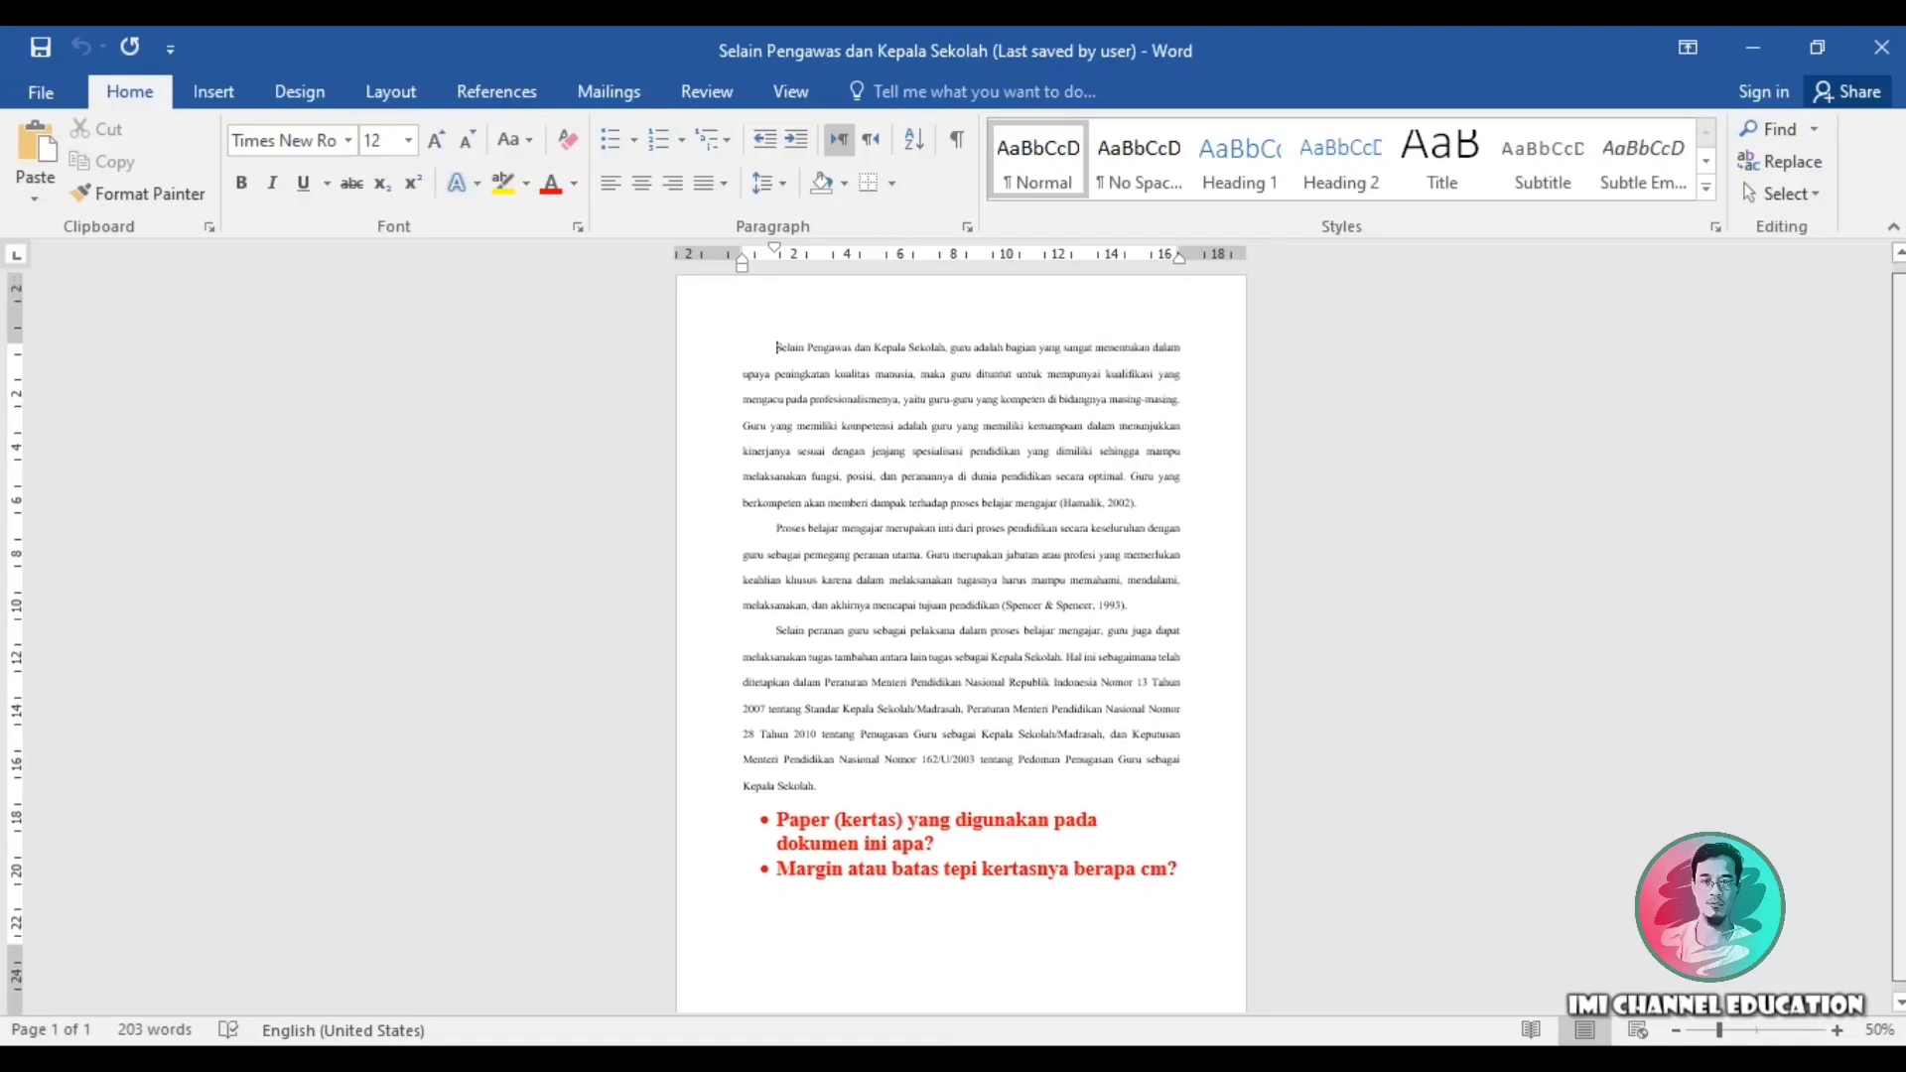
click(1678, 1031)
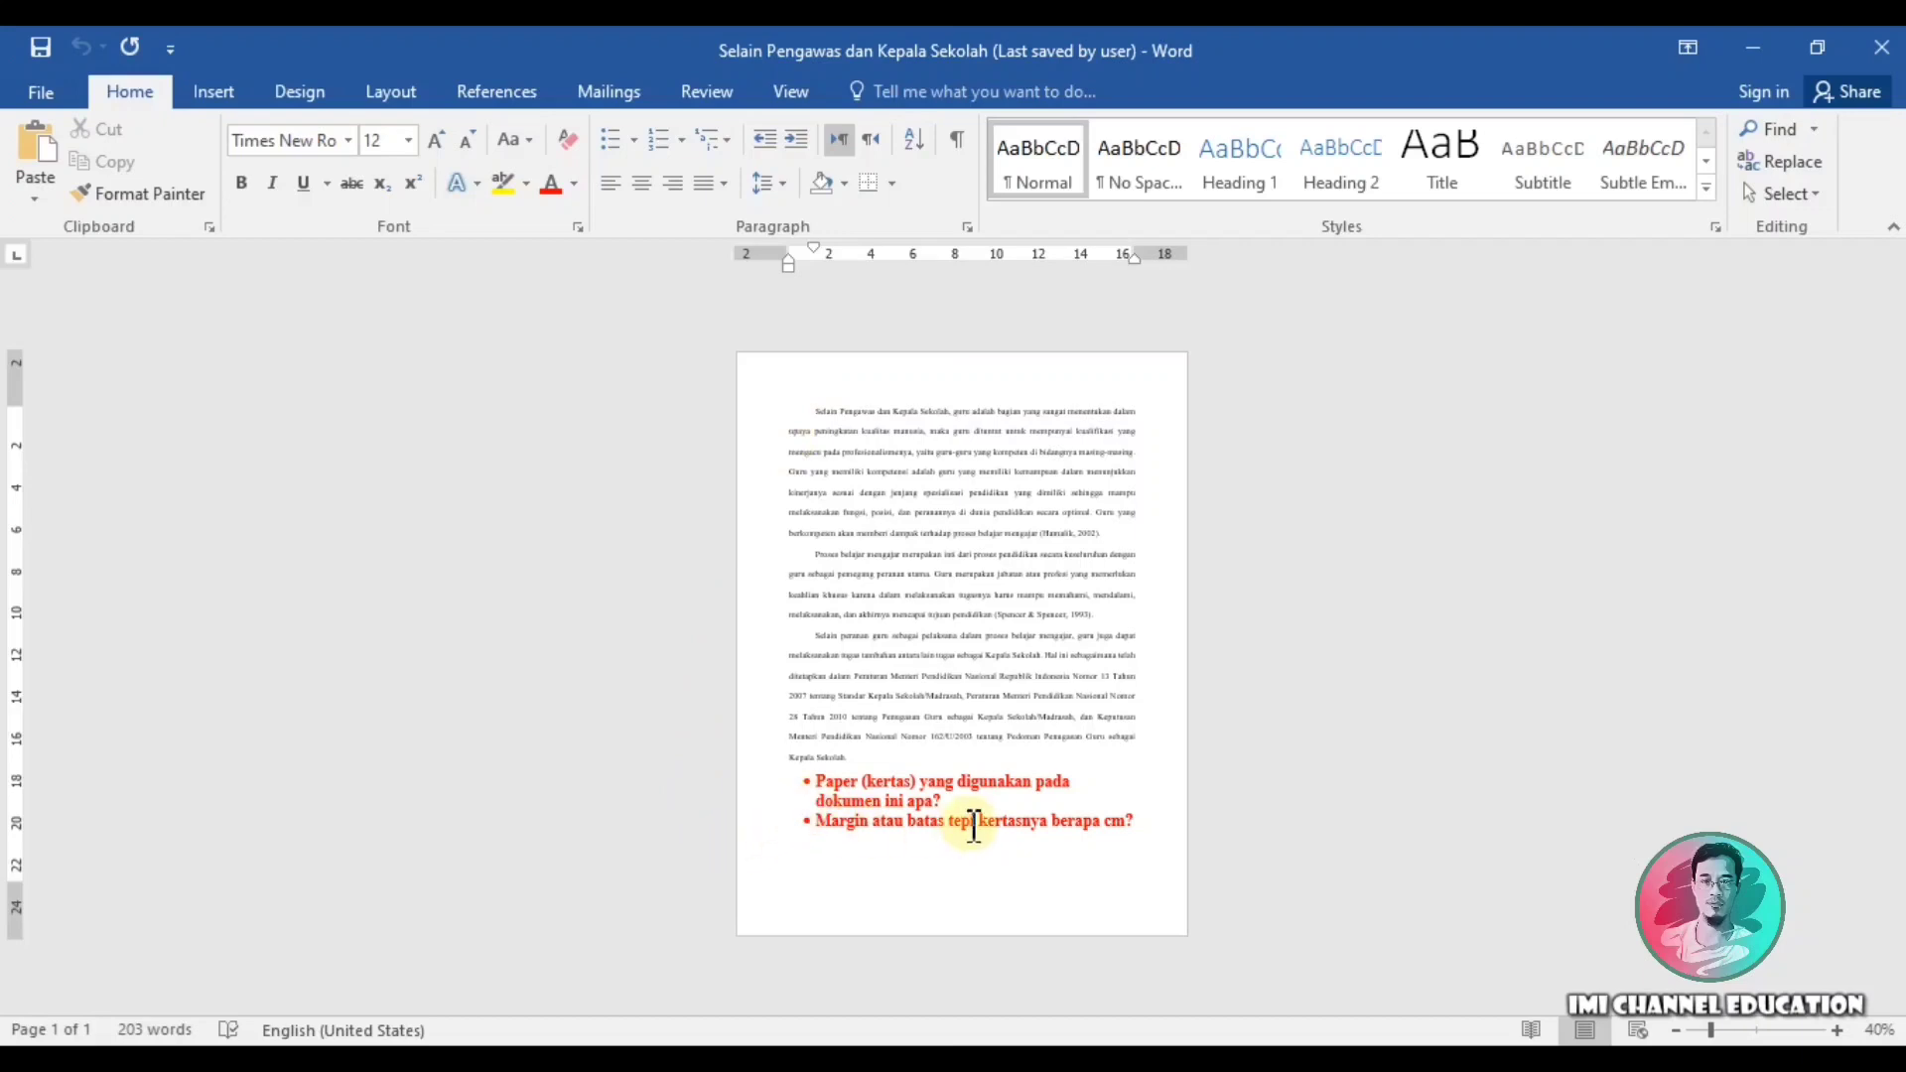
scroll(973, 827, up, 1)
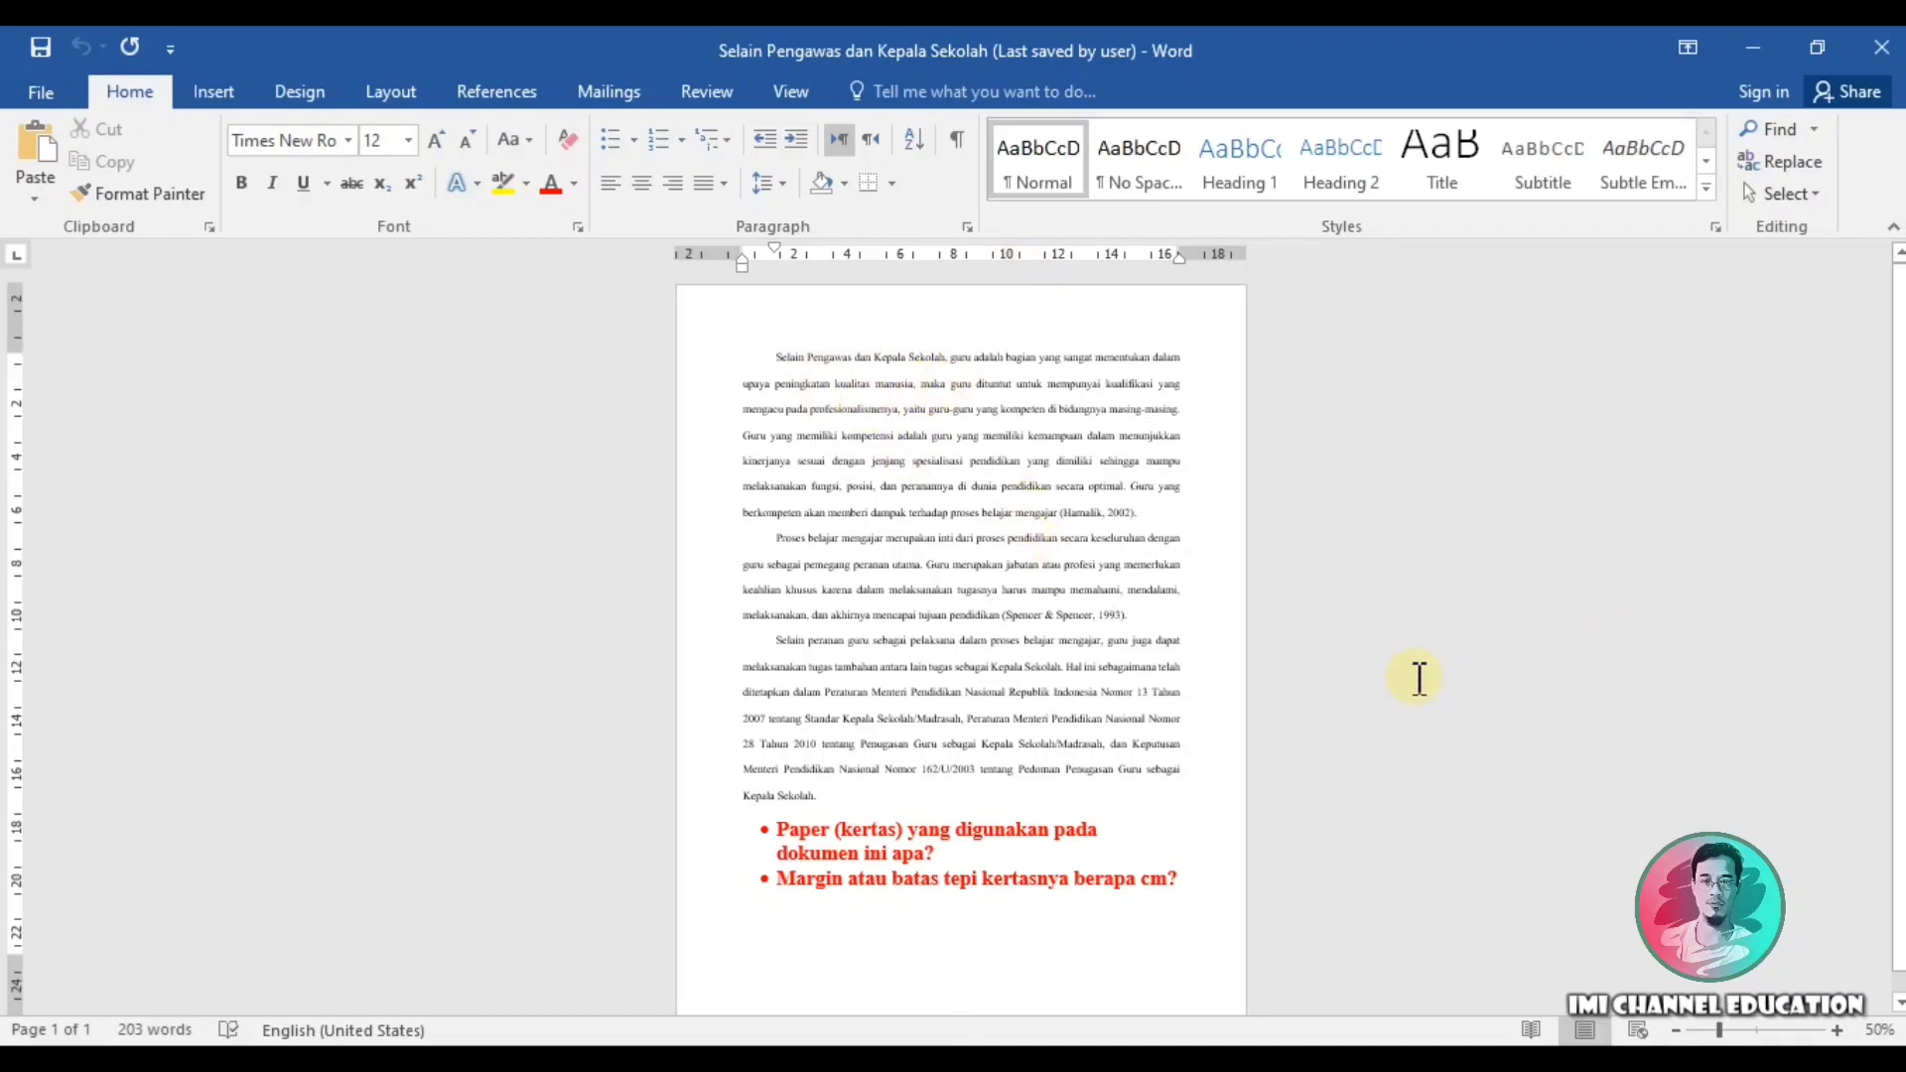
- Show the page layout commands and examine the blank margins around the page's text
click(390, 90)
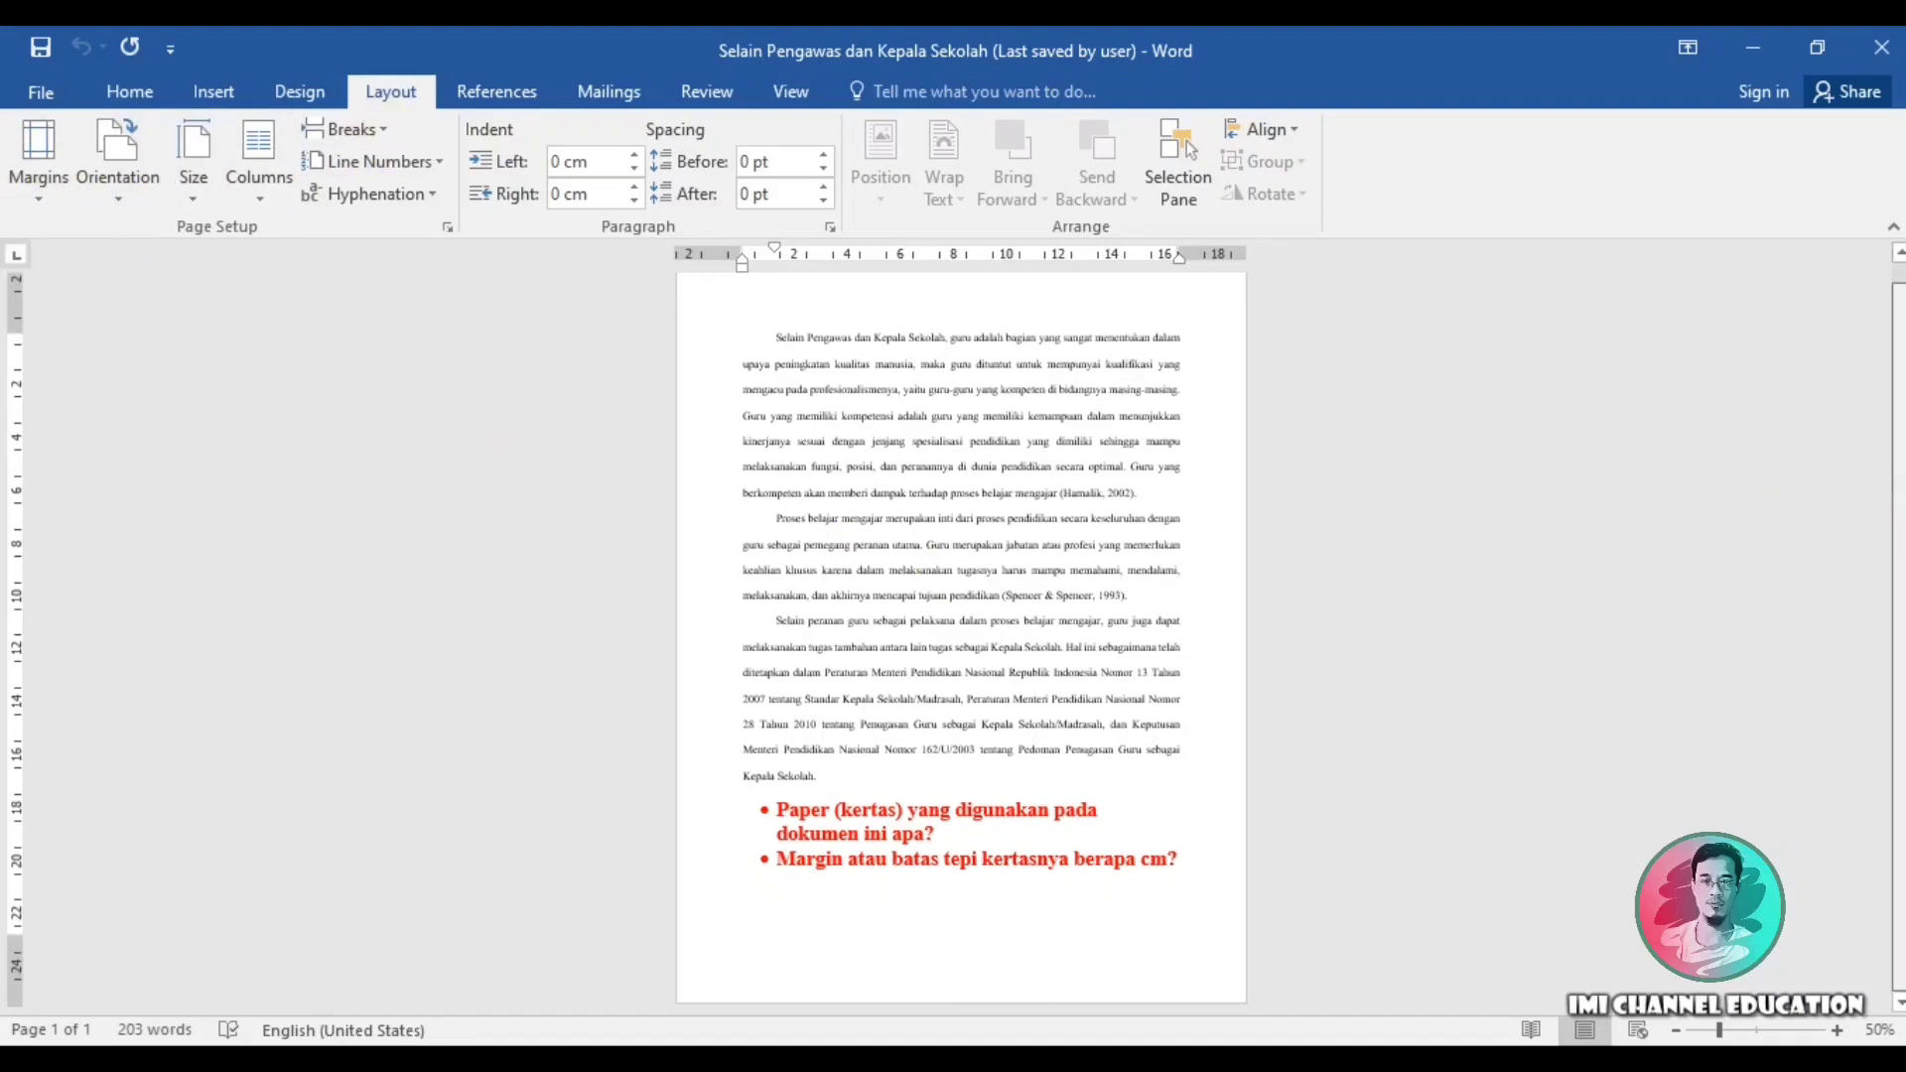
drag(1896, 521, 1896, 531)
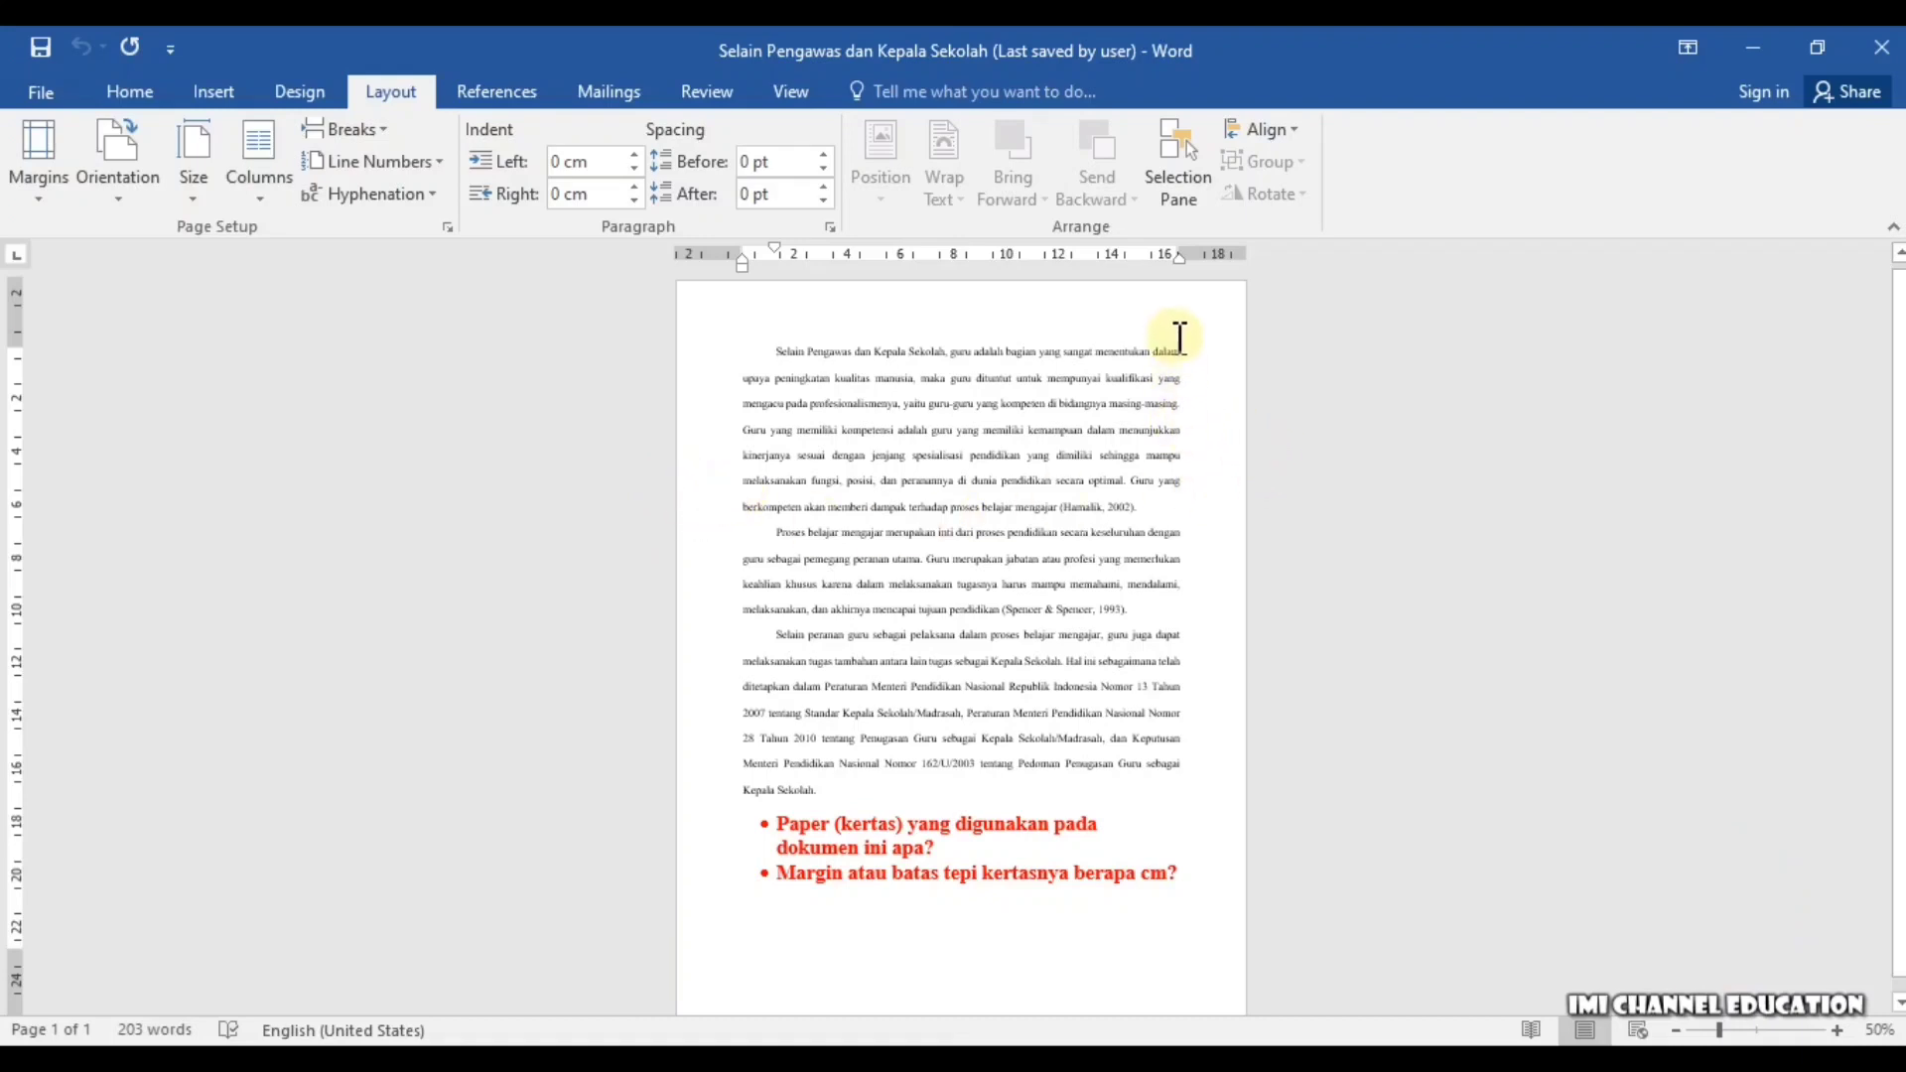
scroll(1176, 670, down, 1)
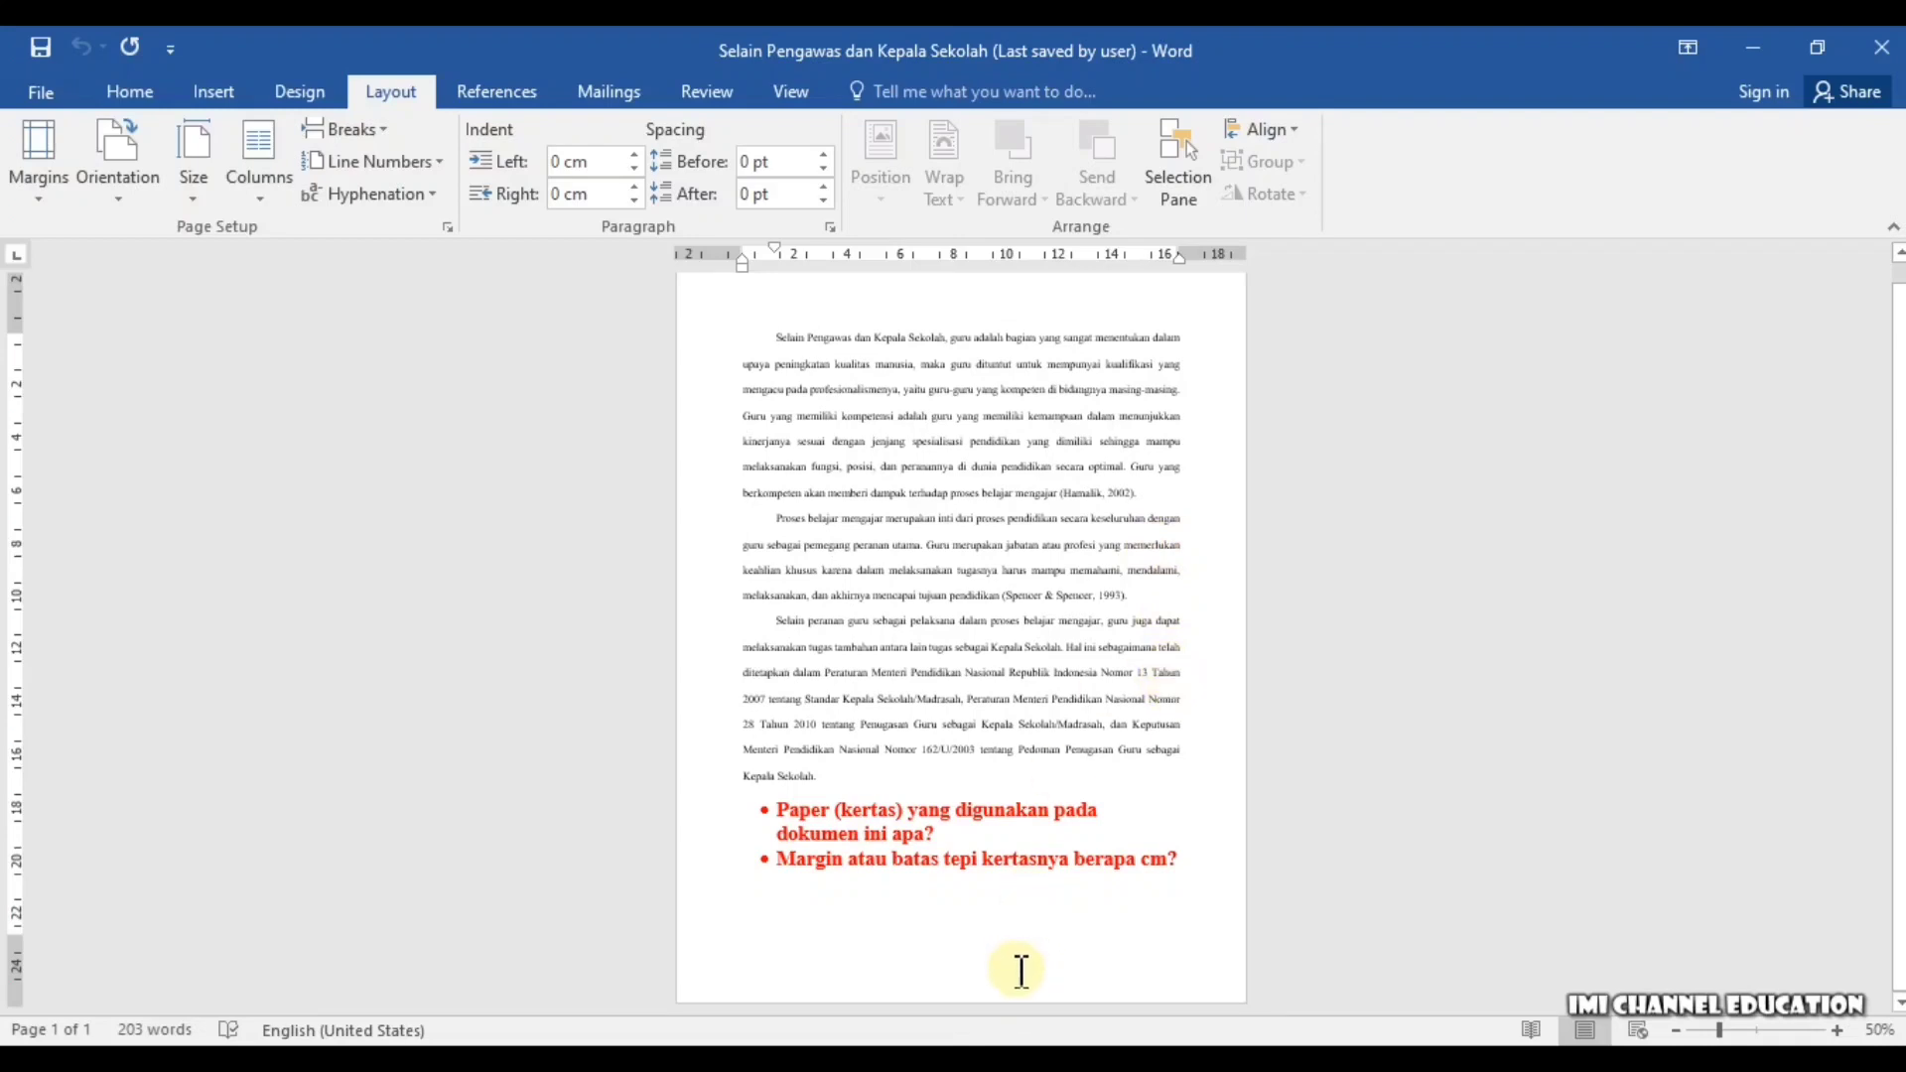
scroll(1691, 685, up, 1)
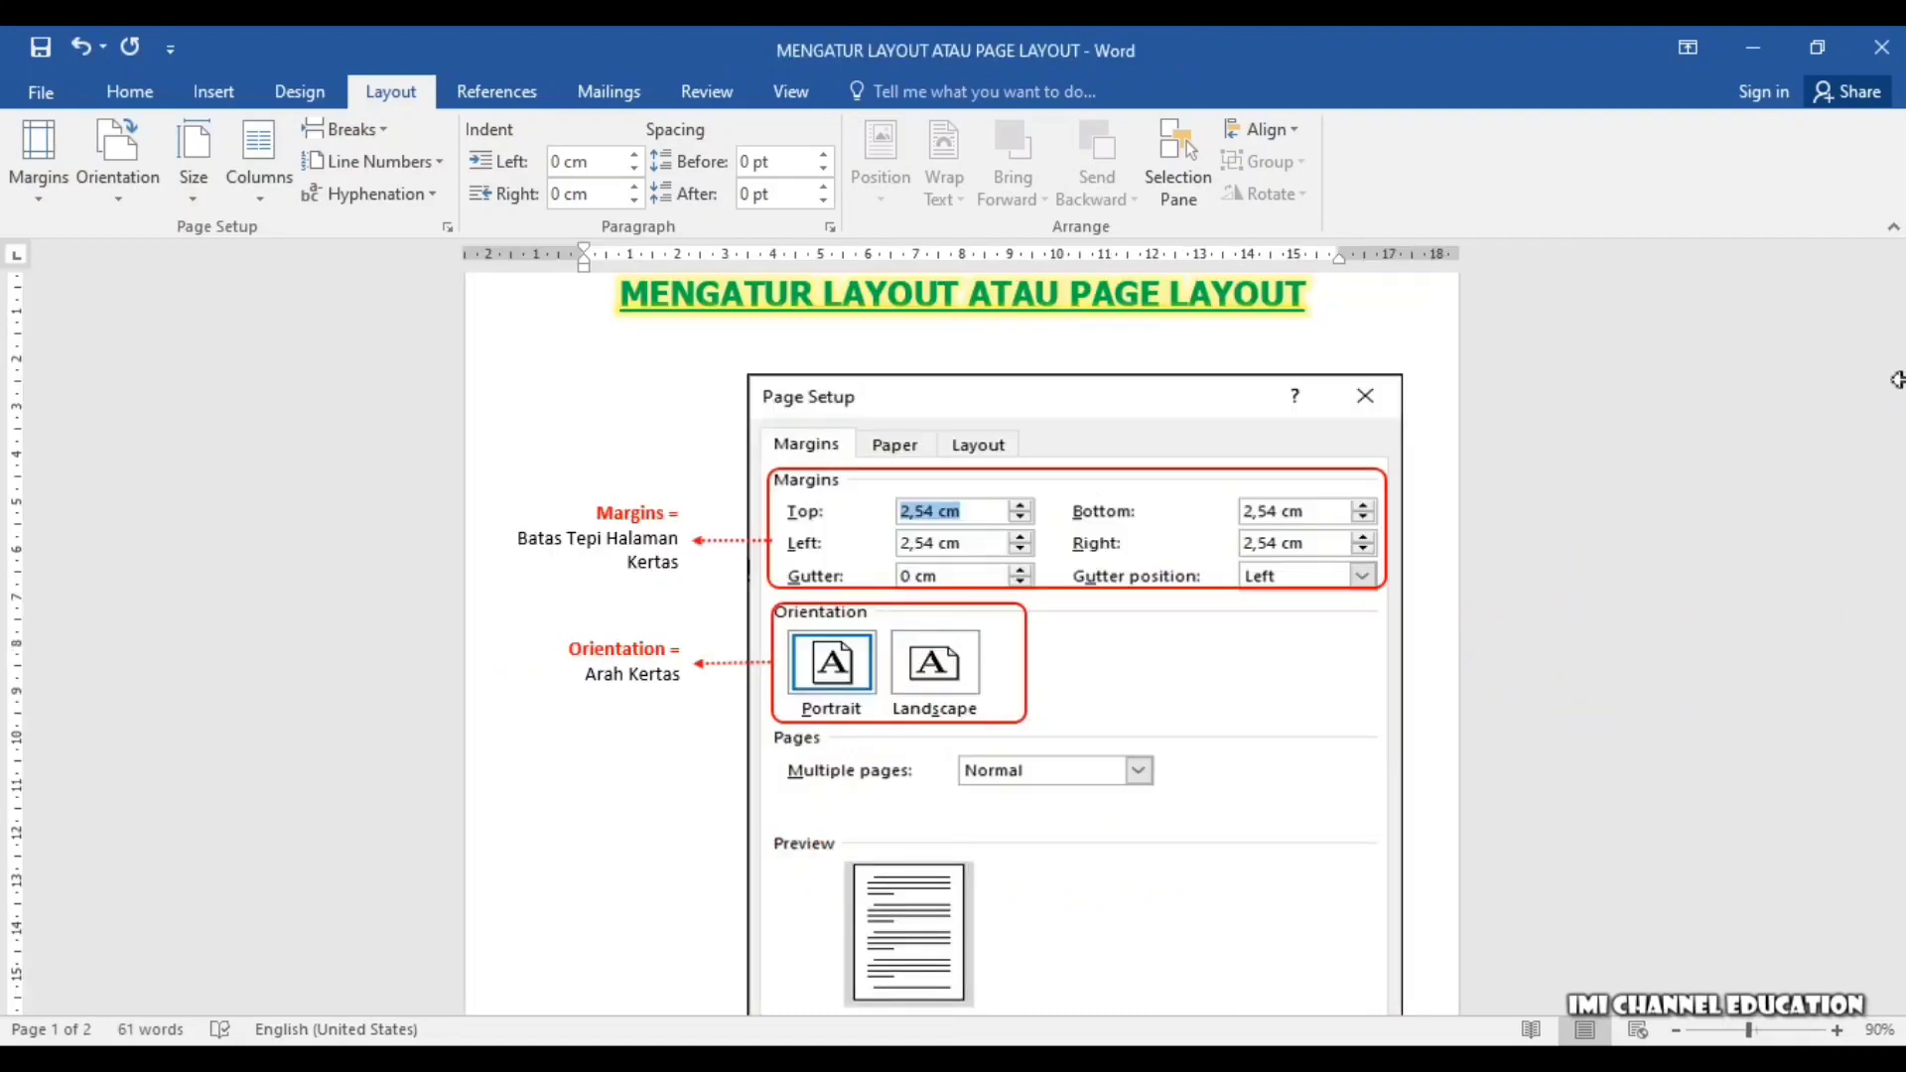
- Return to the document MENGATUR LAYOUT ATAU PAGE LAYOUT and open its custom margins settings
drag(1896, 417, 1900, 449)
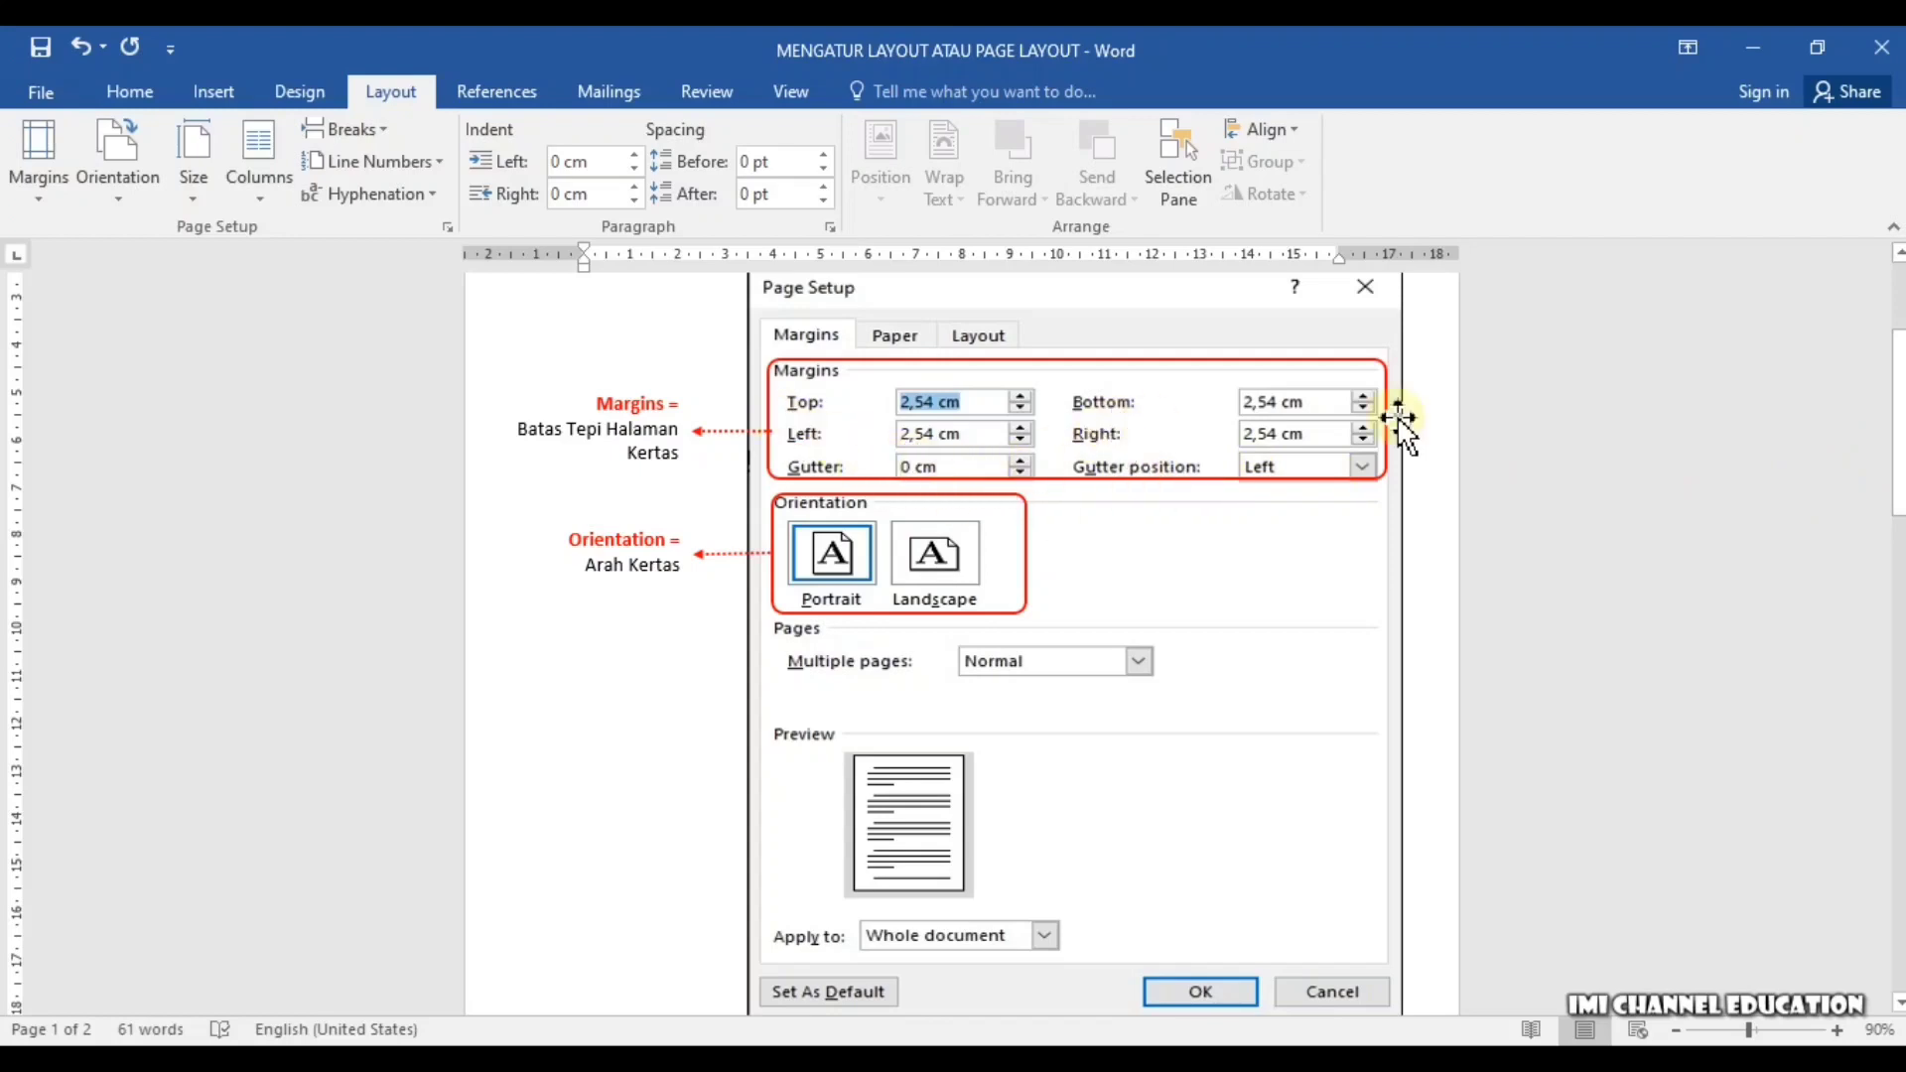
drag(1898, 397, 1898, 393)
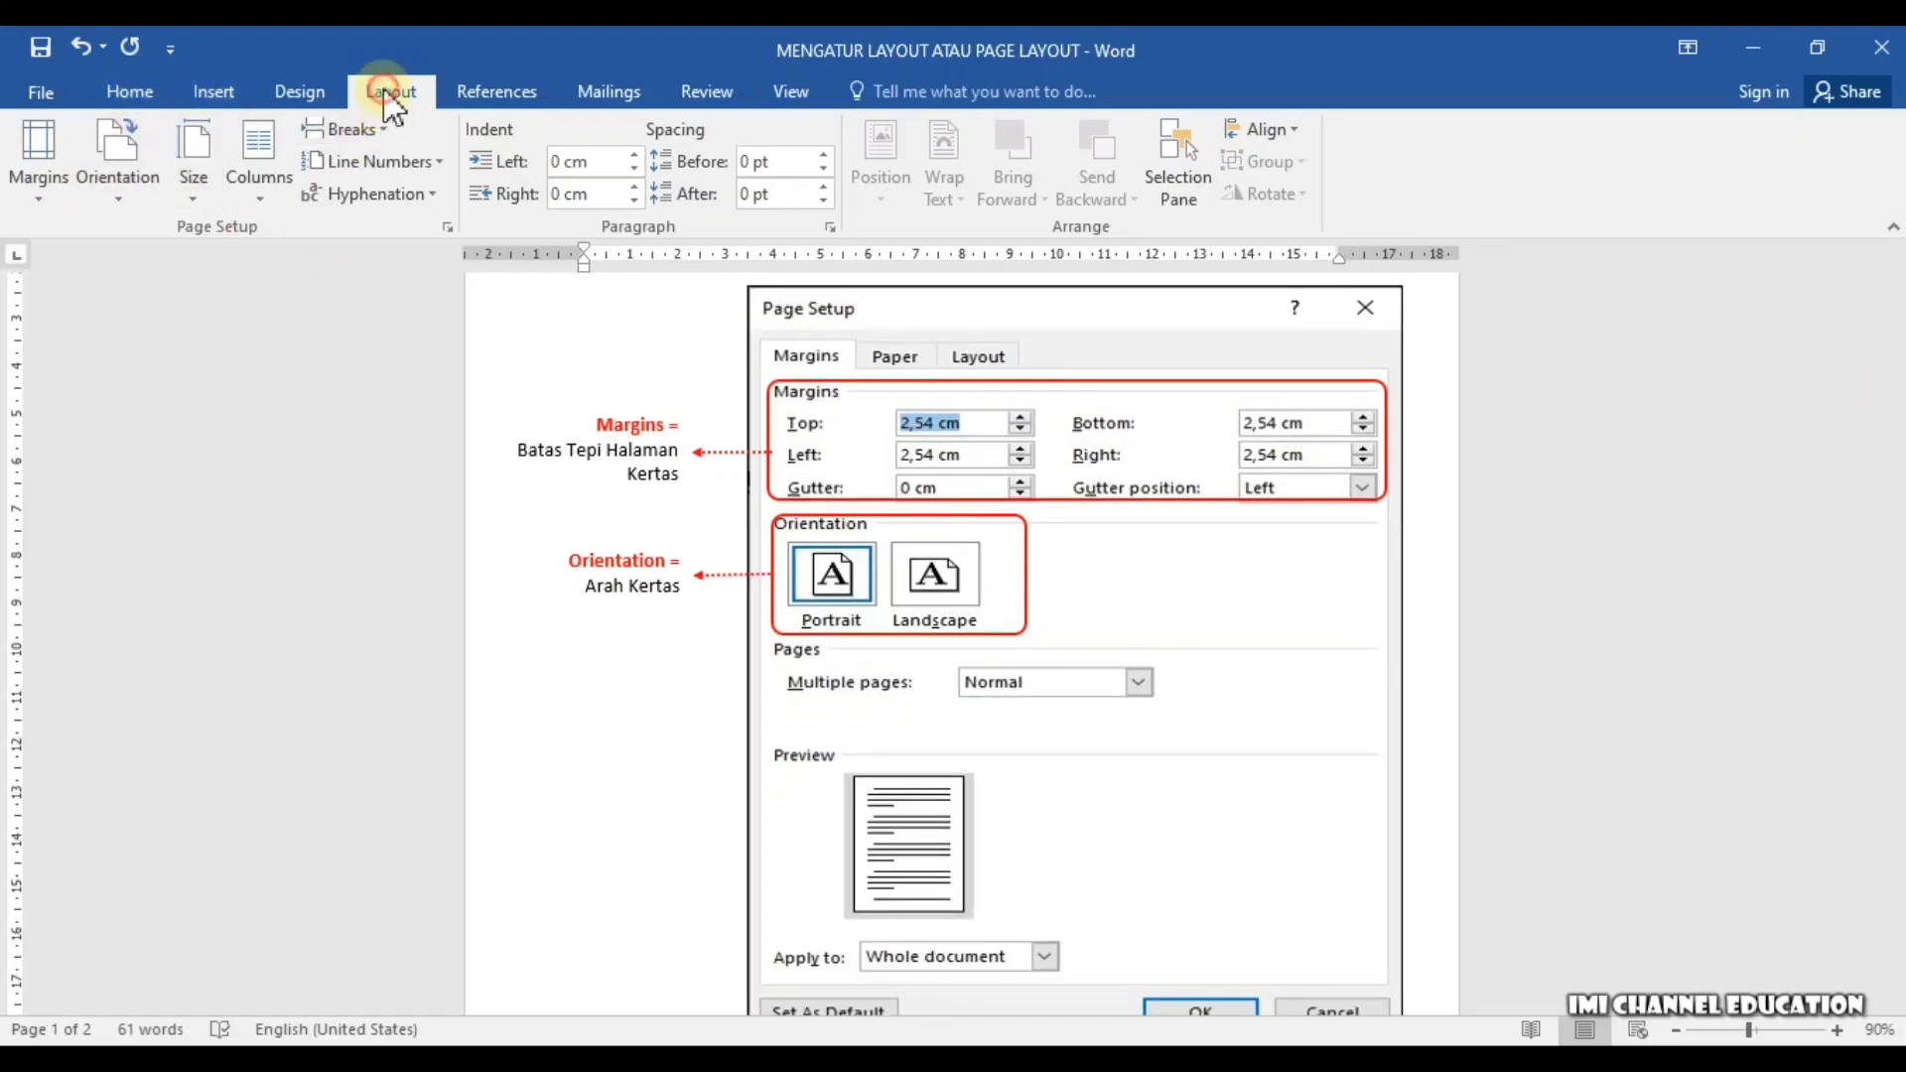
click(40, 164)
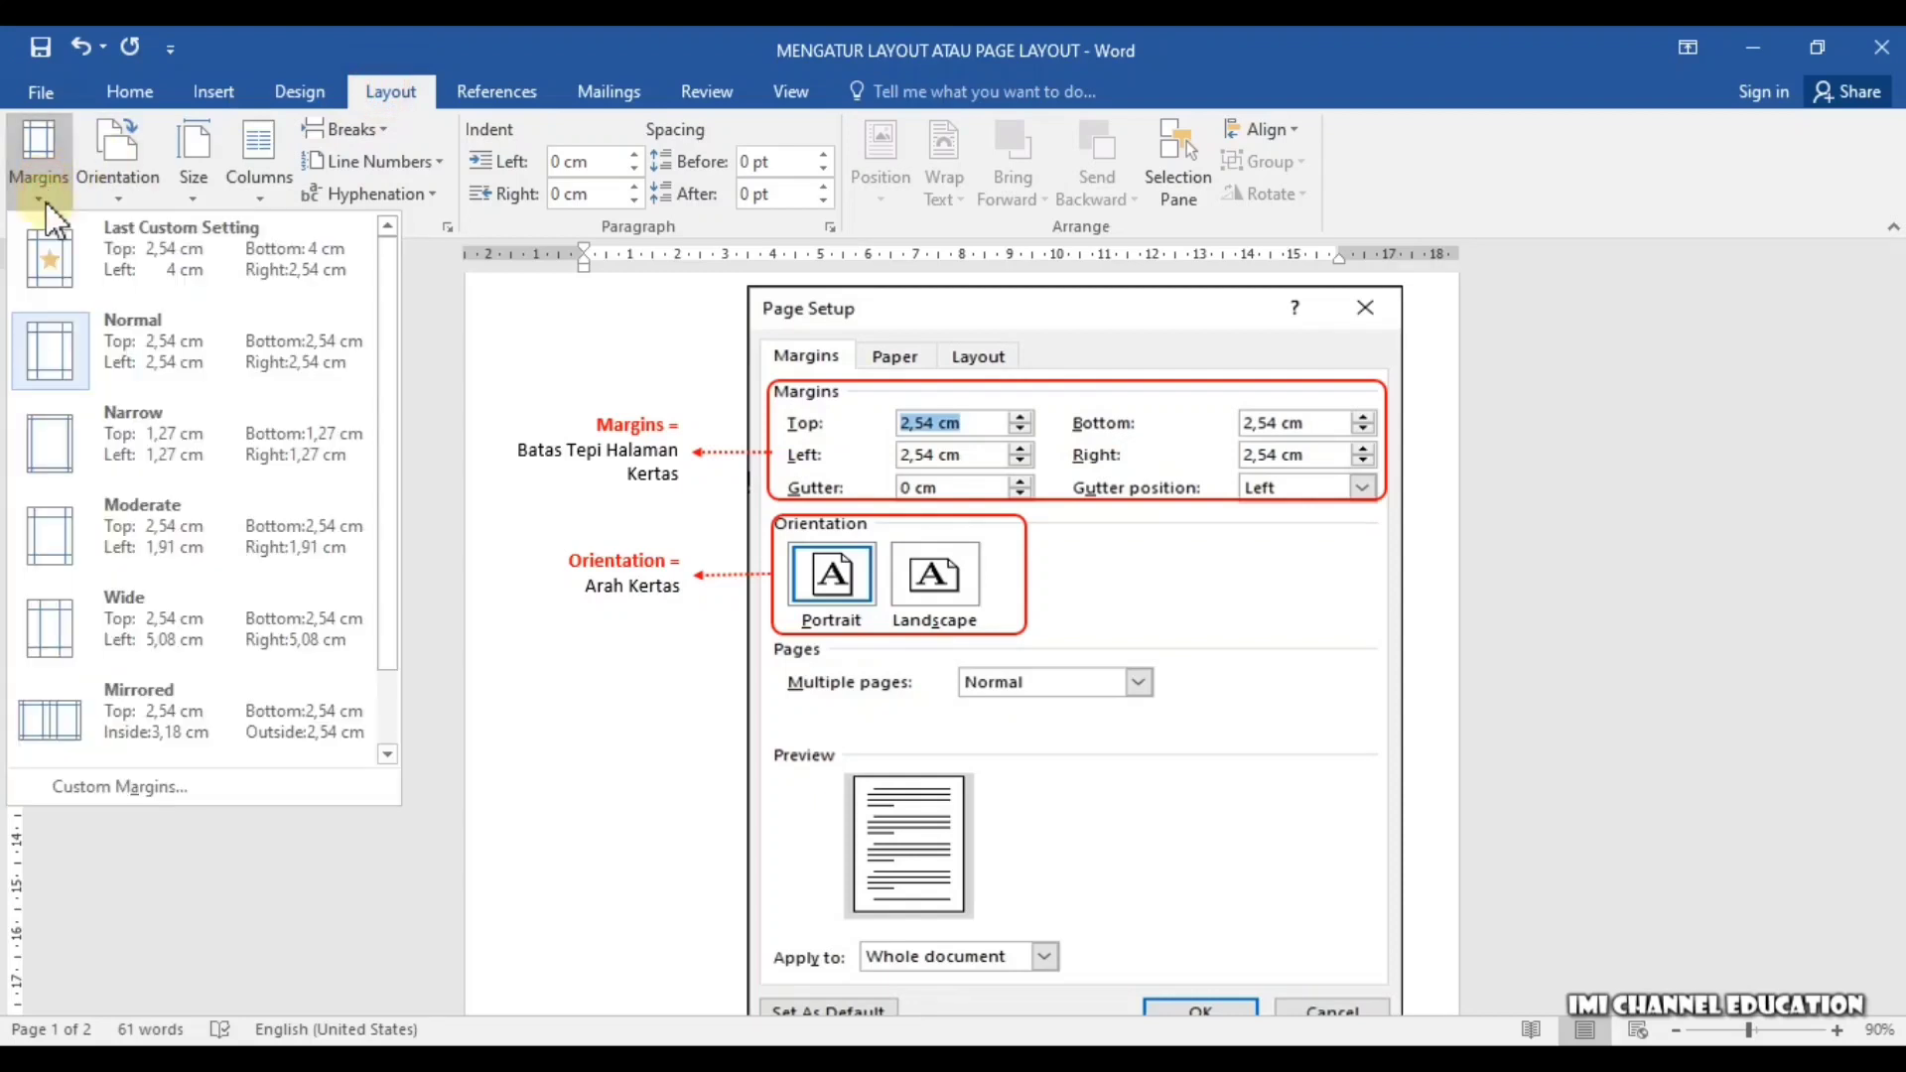
click(152, 788)
mouse_move(1479, 264)
mouse_down()
mouse_move(1166, 303)
mouse_move(1051, 285)
mouse_move(1044, 260)
mouse_move(1071, 241)
mouse_up()
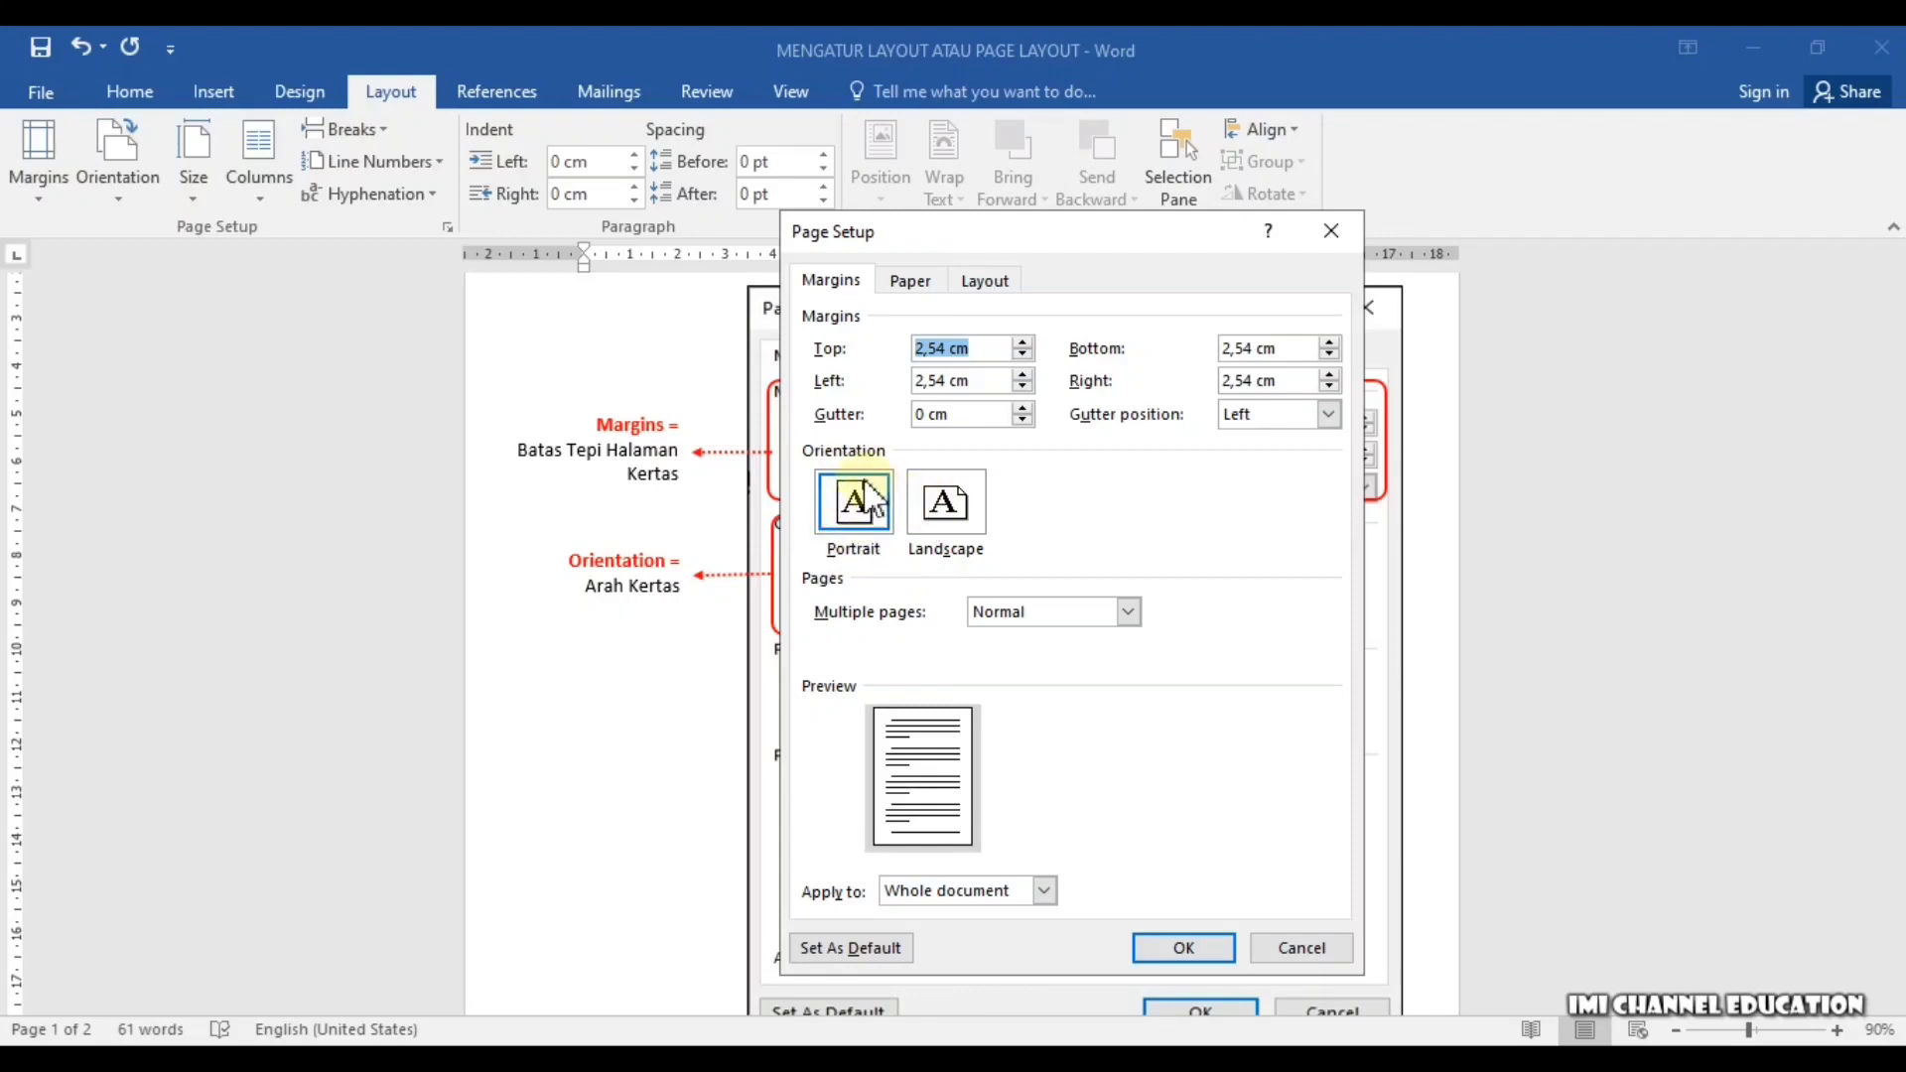
- Compare Landscape and Portrait orientation in the page setup preview, ending on Portrait
click(950, 518)
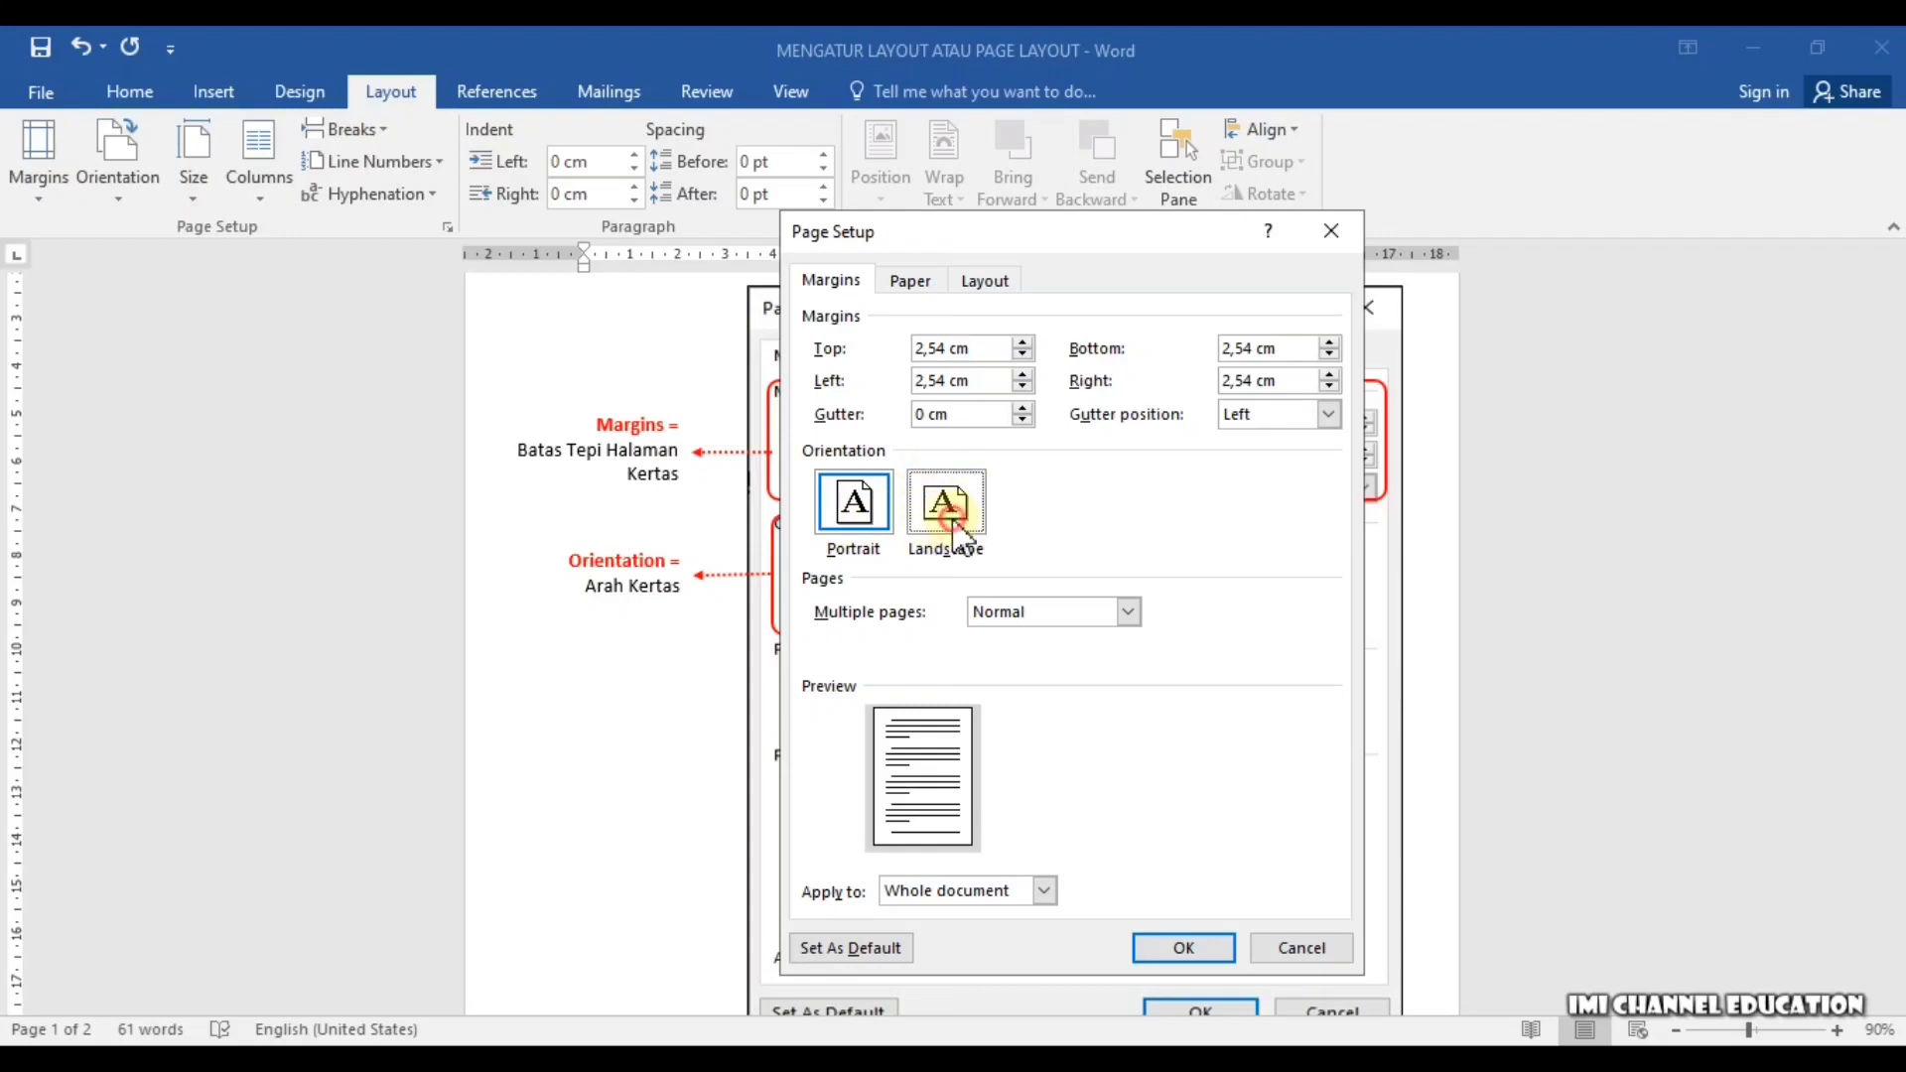
click(875, 518)
click(955, 511)
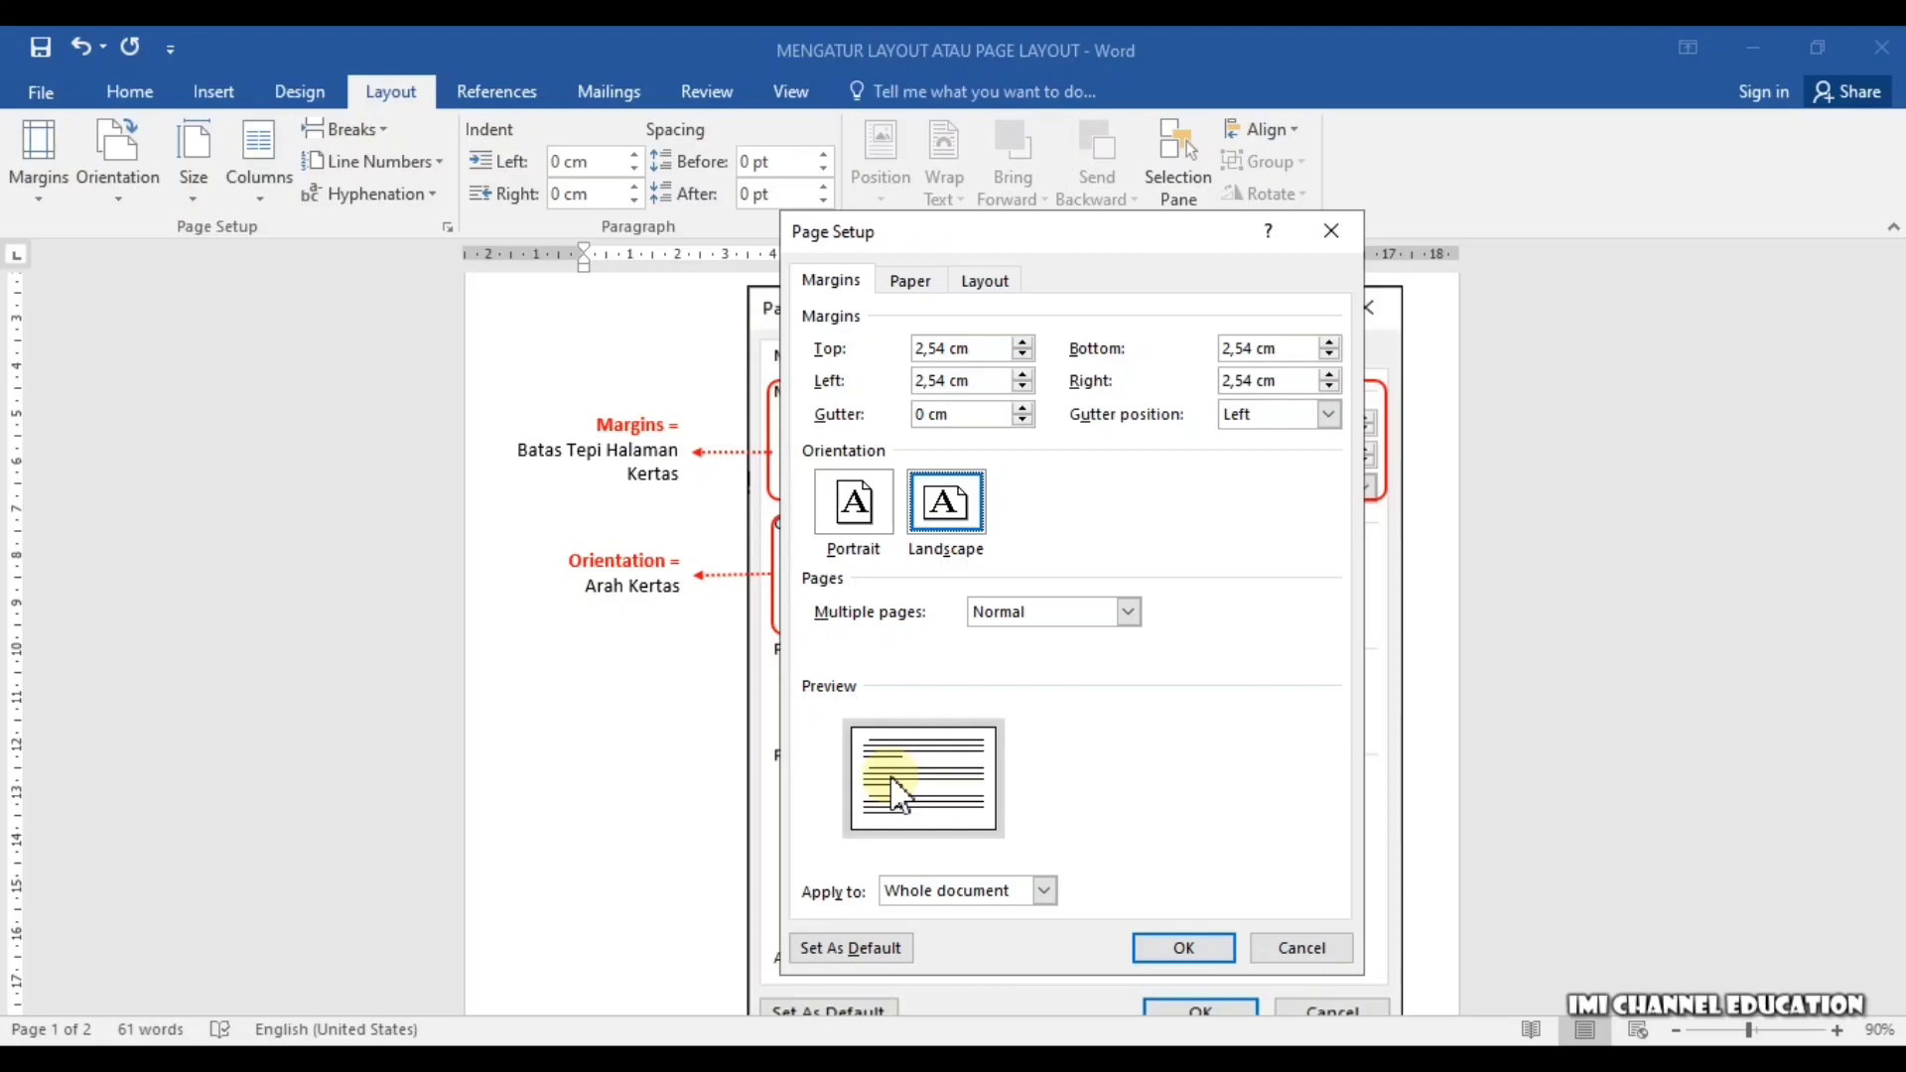
click(851, 509)
click(977, 526)
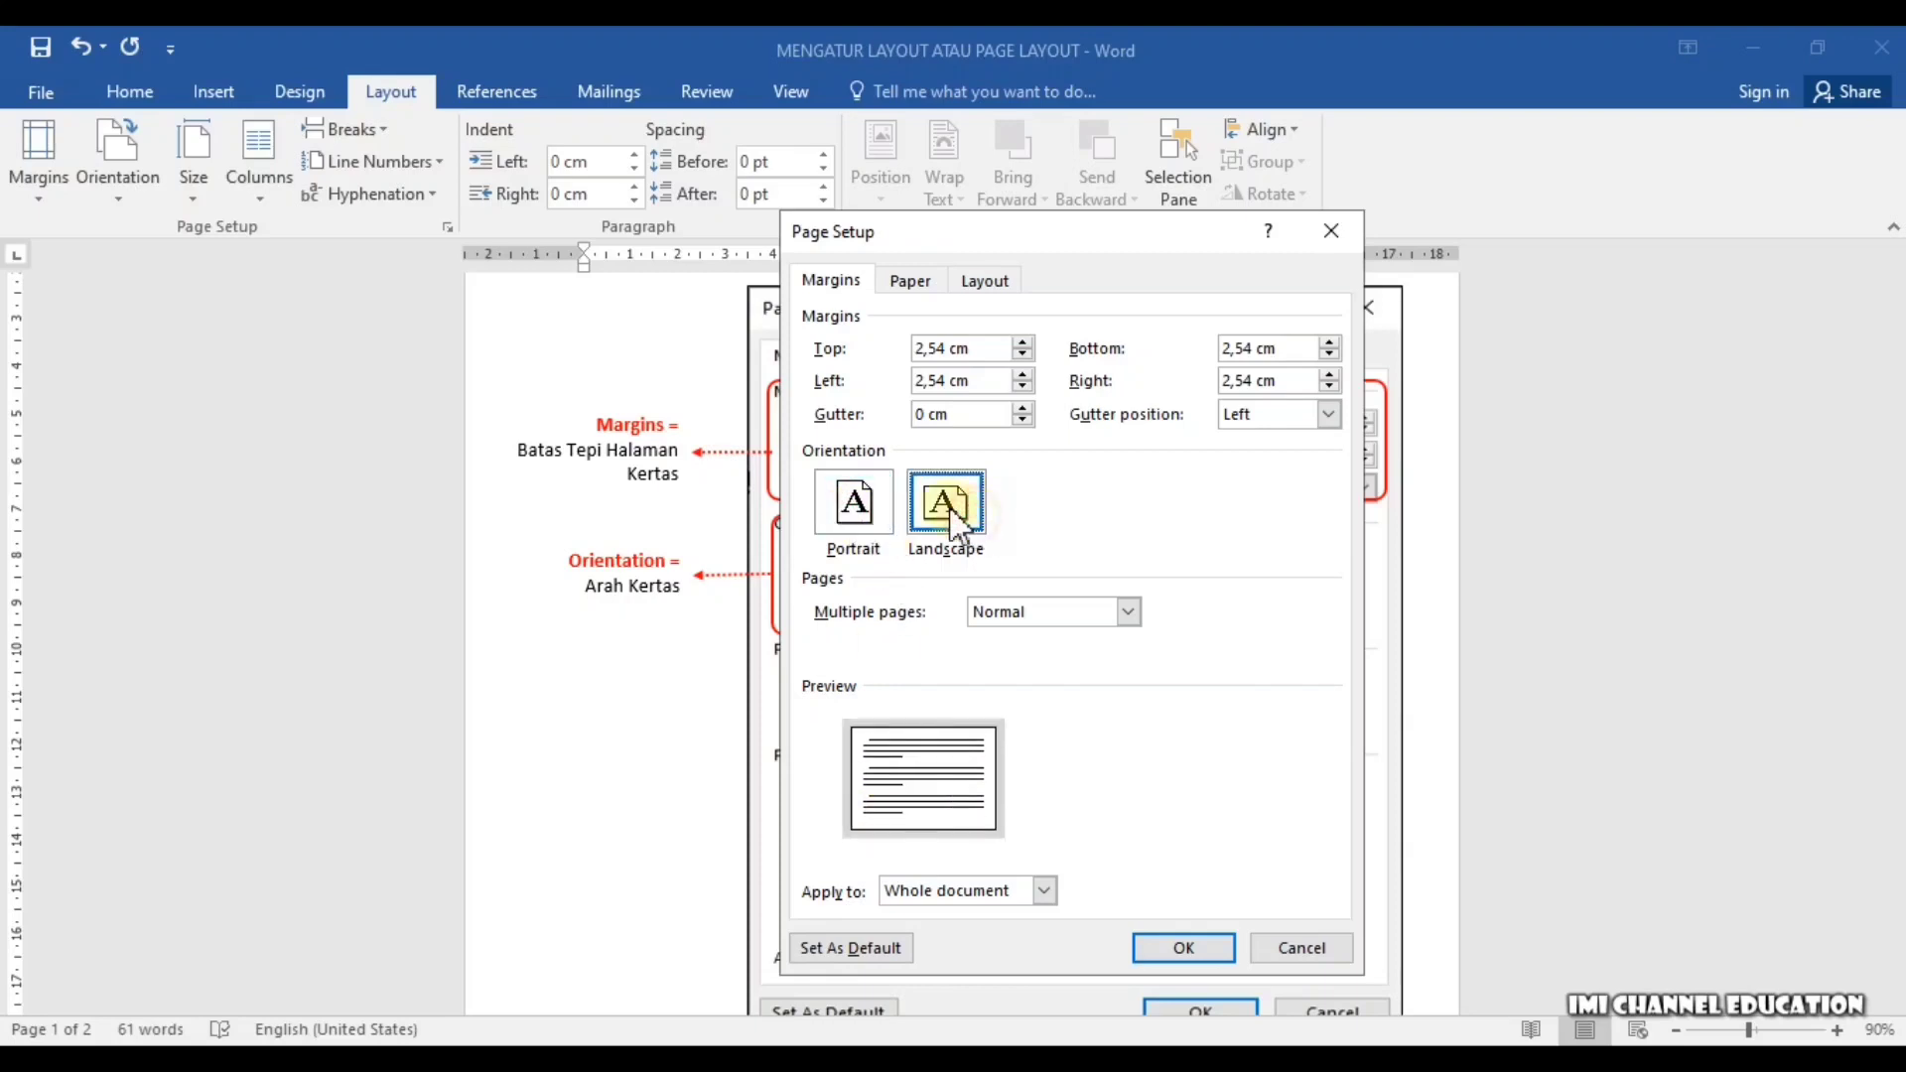
click(865, 501)
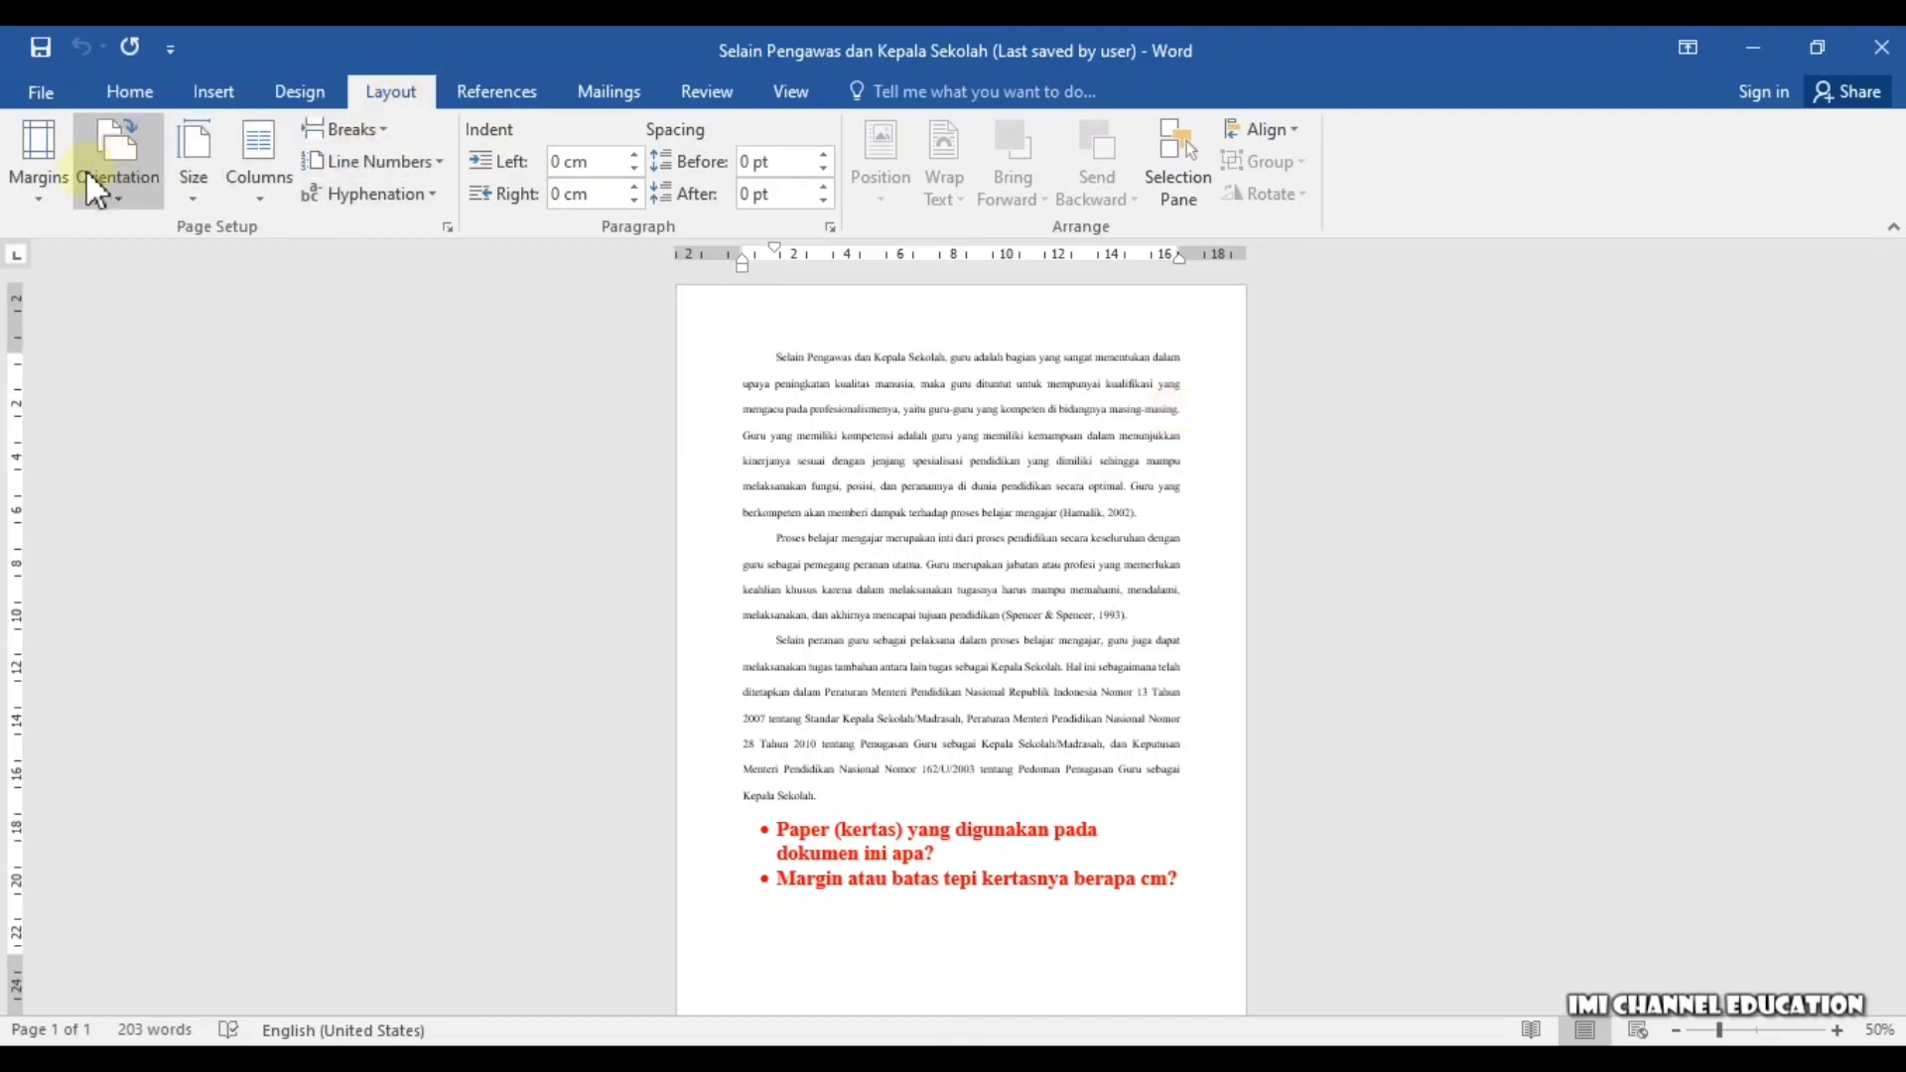
- Open the custom margins settings beside the page, compare the margin values with the text's blank edges, and close them
click(50, 201)
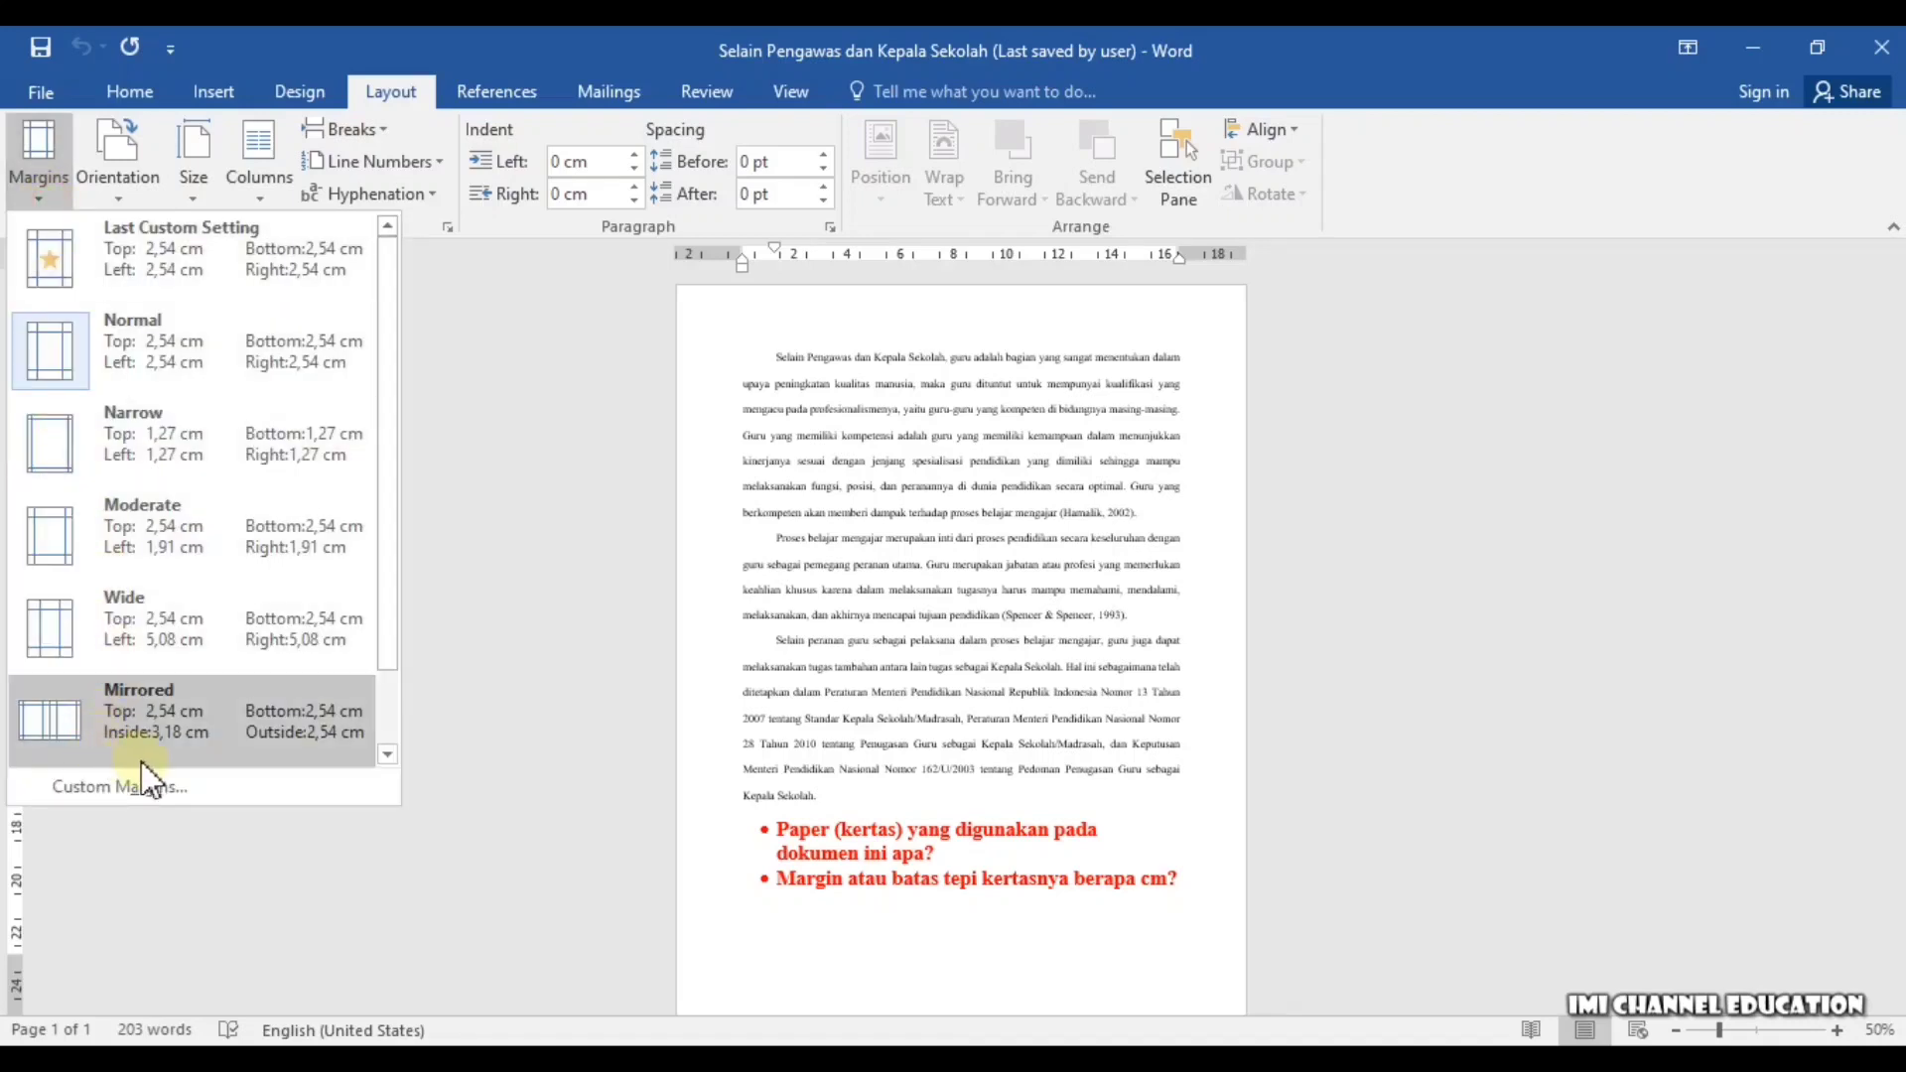
click(255, 790)
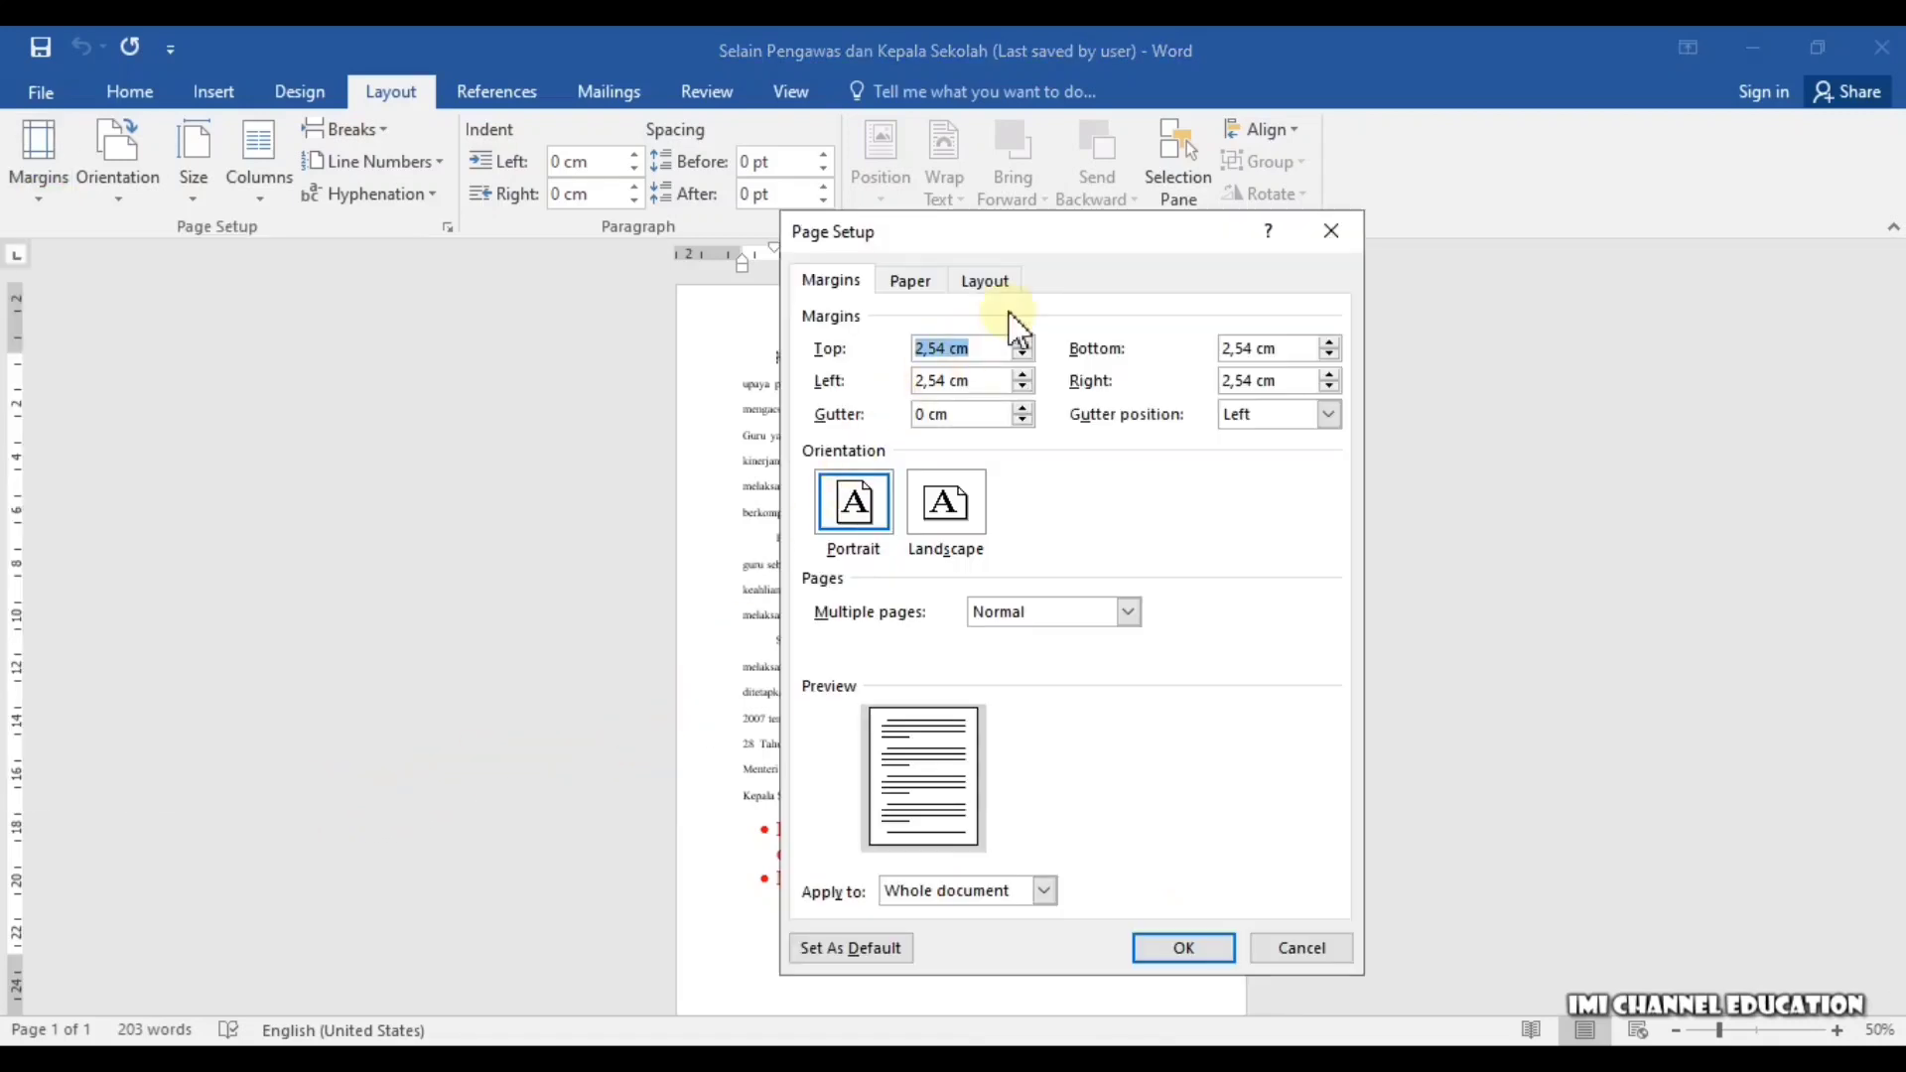
drag(1010, 222, 1498, 269)
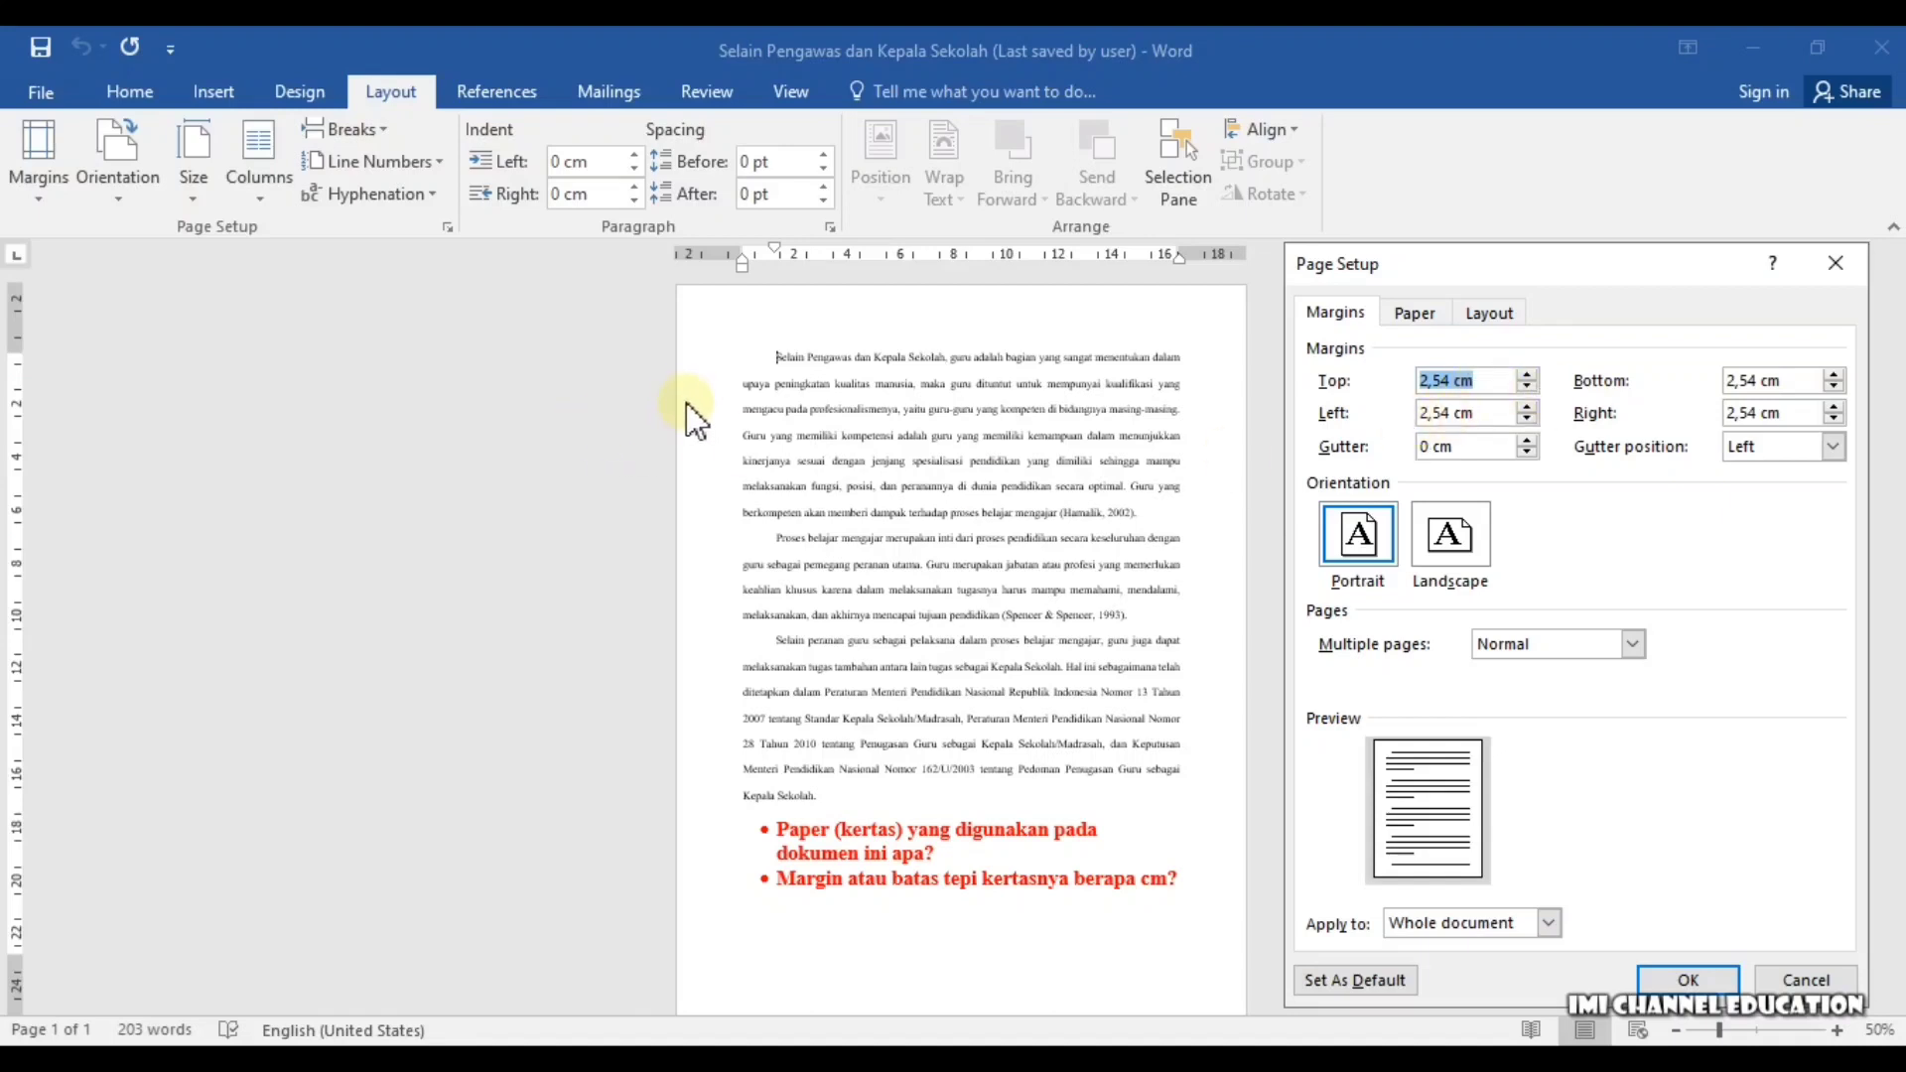
click(194, 121)
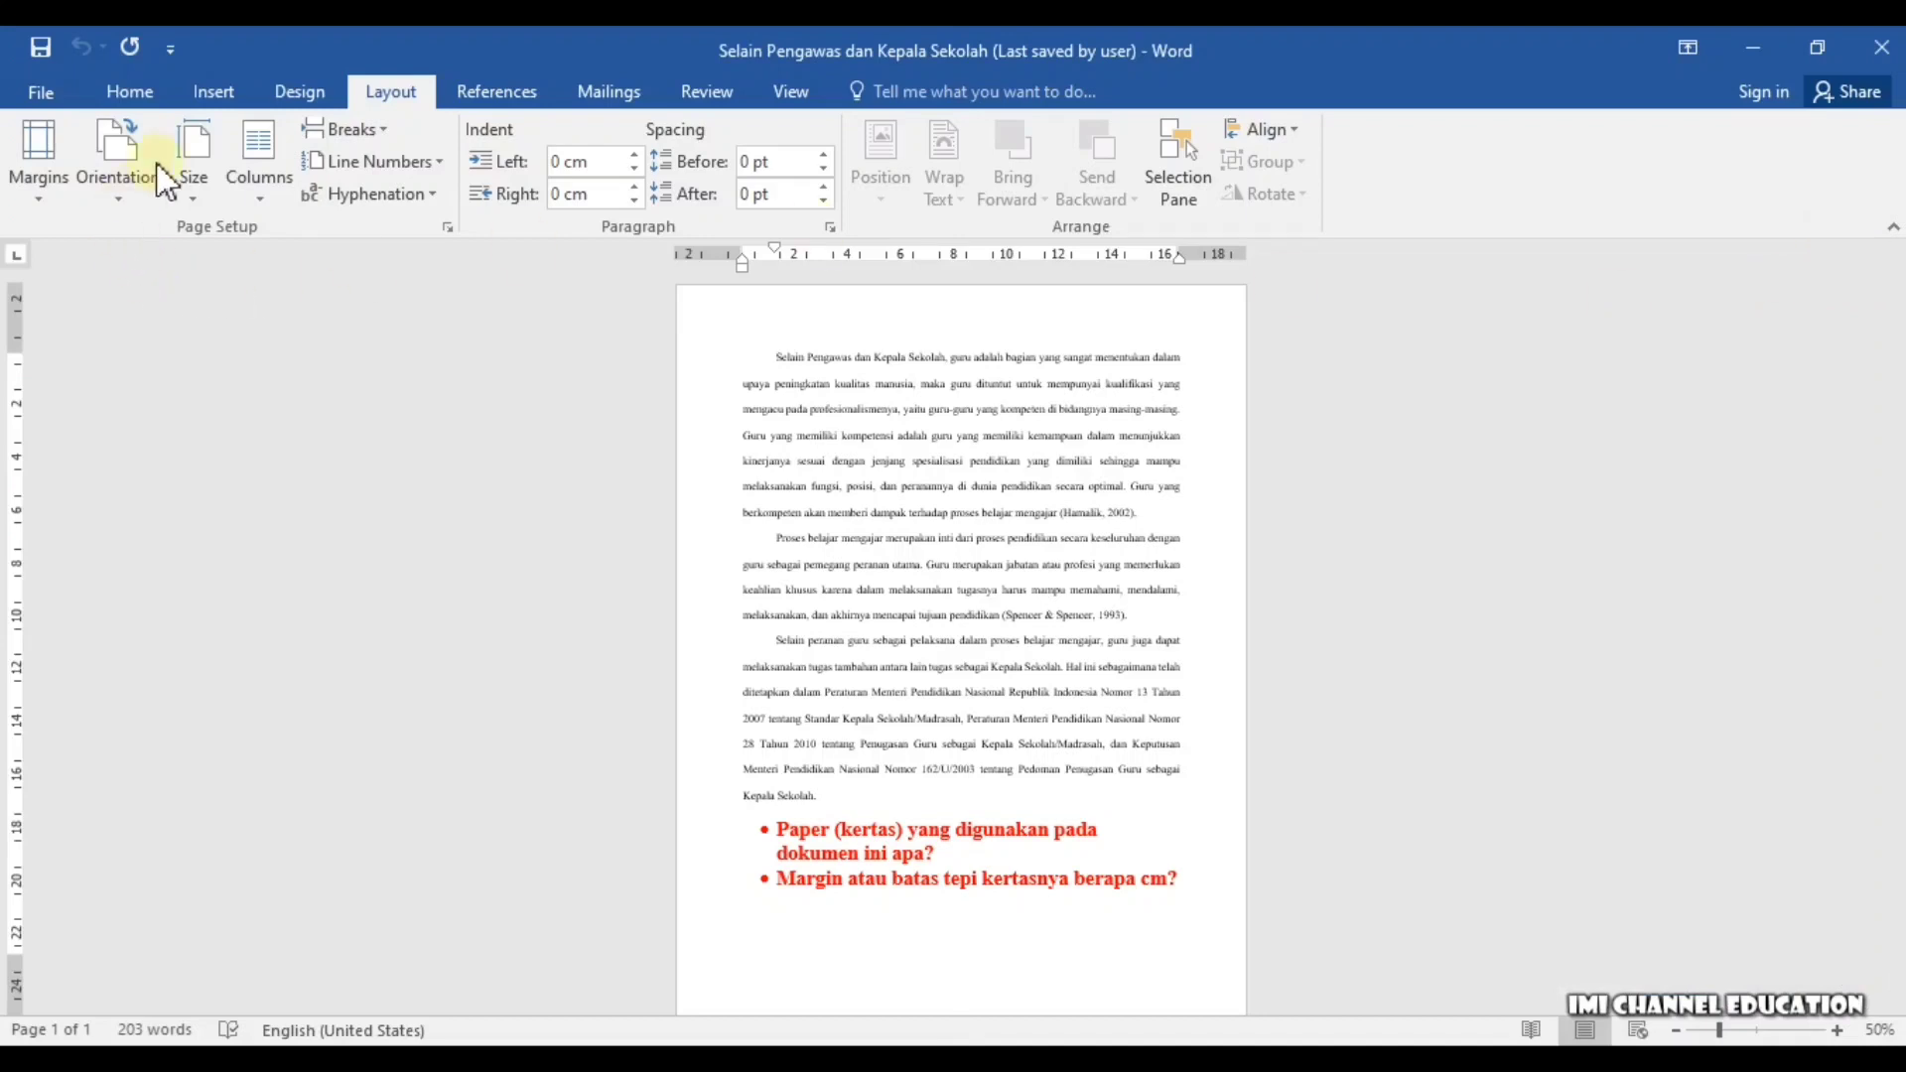
- Draw a rectangle around the page's text and adjust its sides to about 16.7 cm wide and 20.9 cm high
click(213, 92)
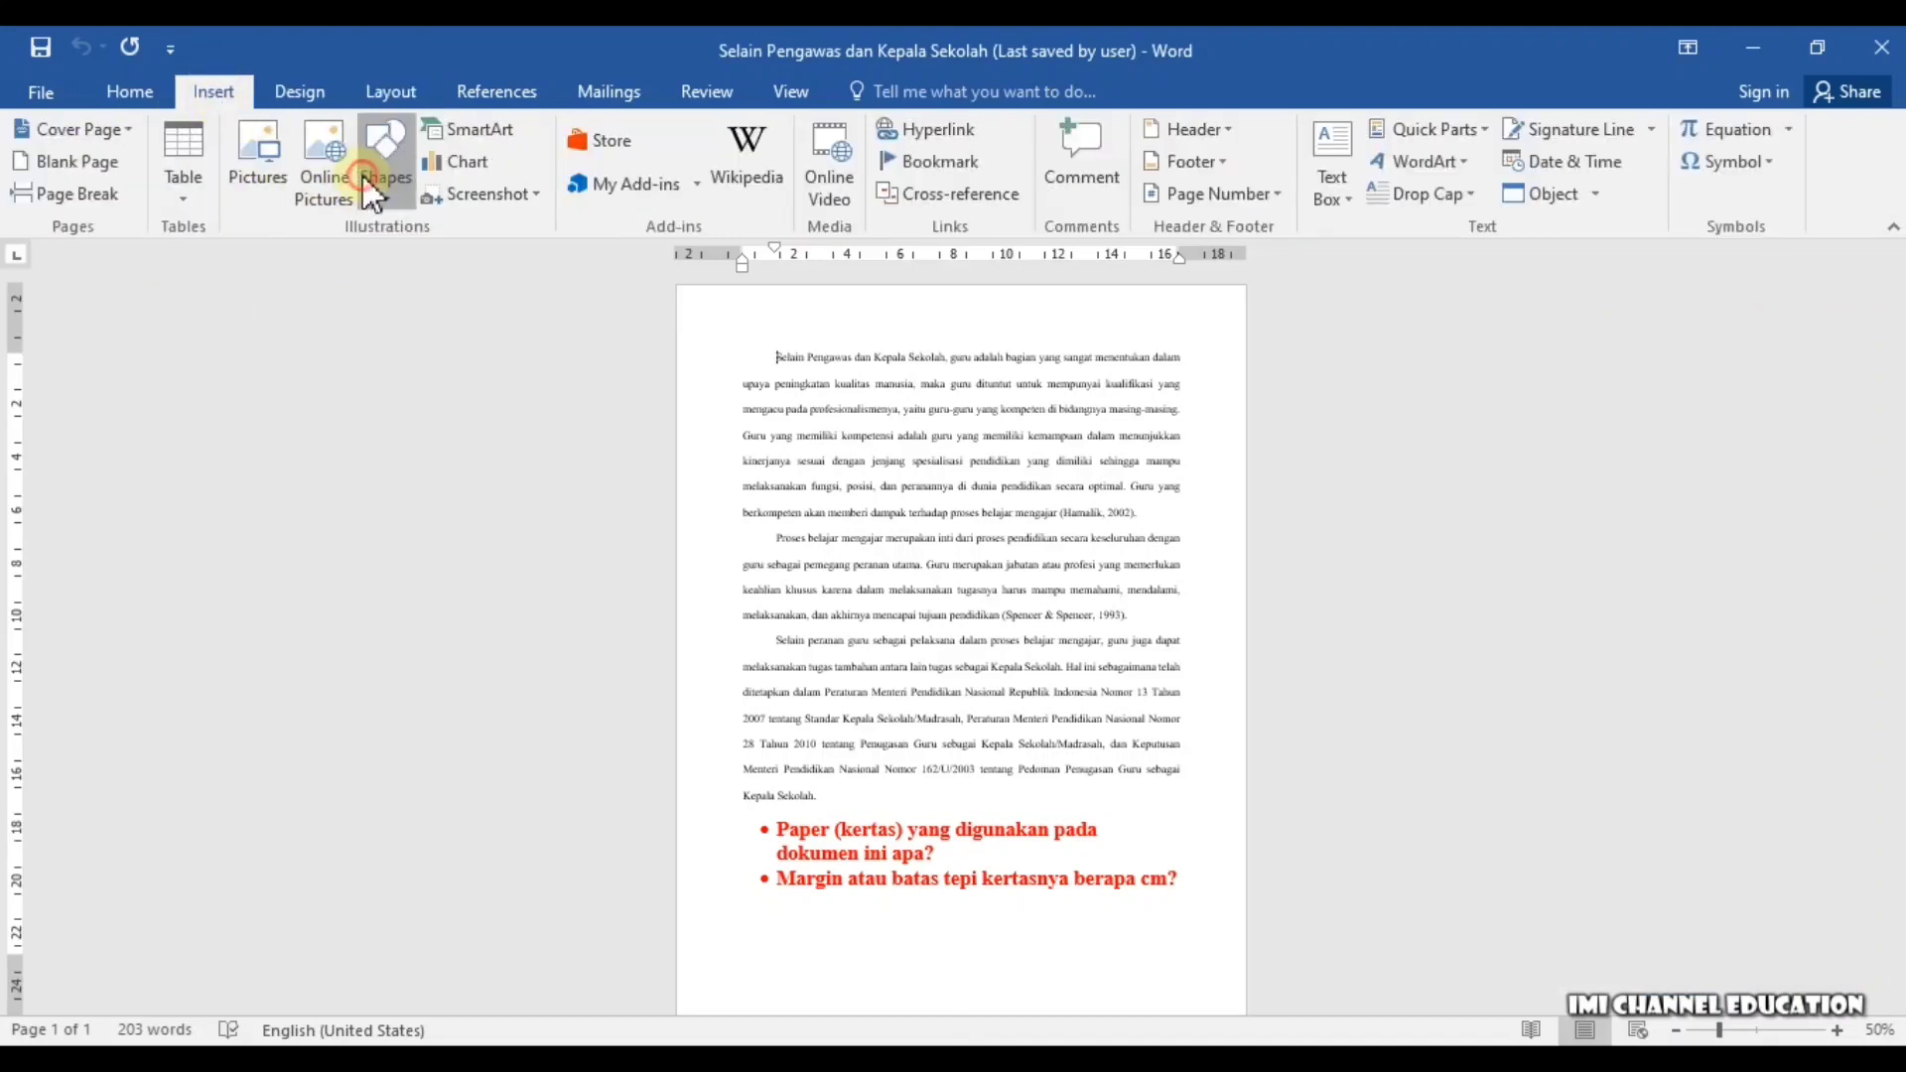
click(385, 159)
click(454, 257)
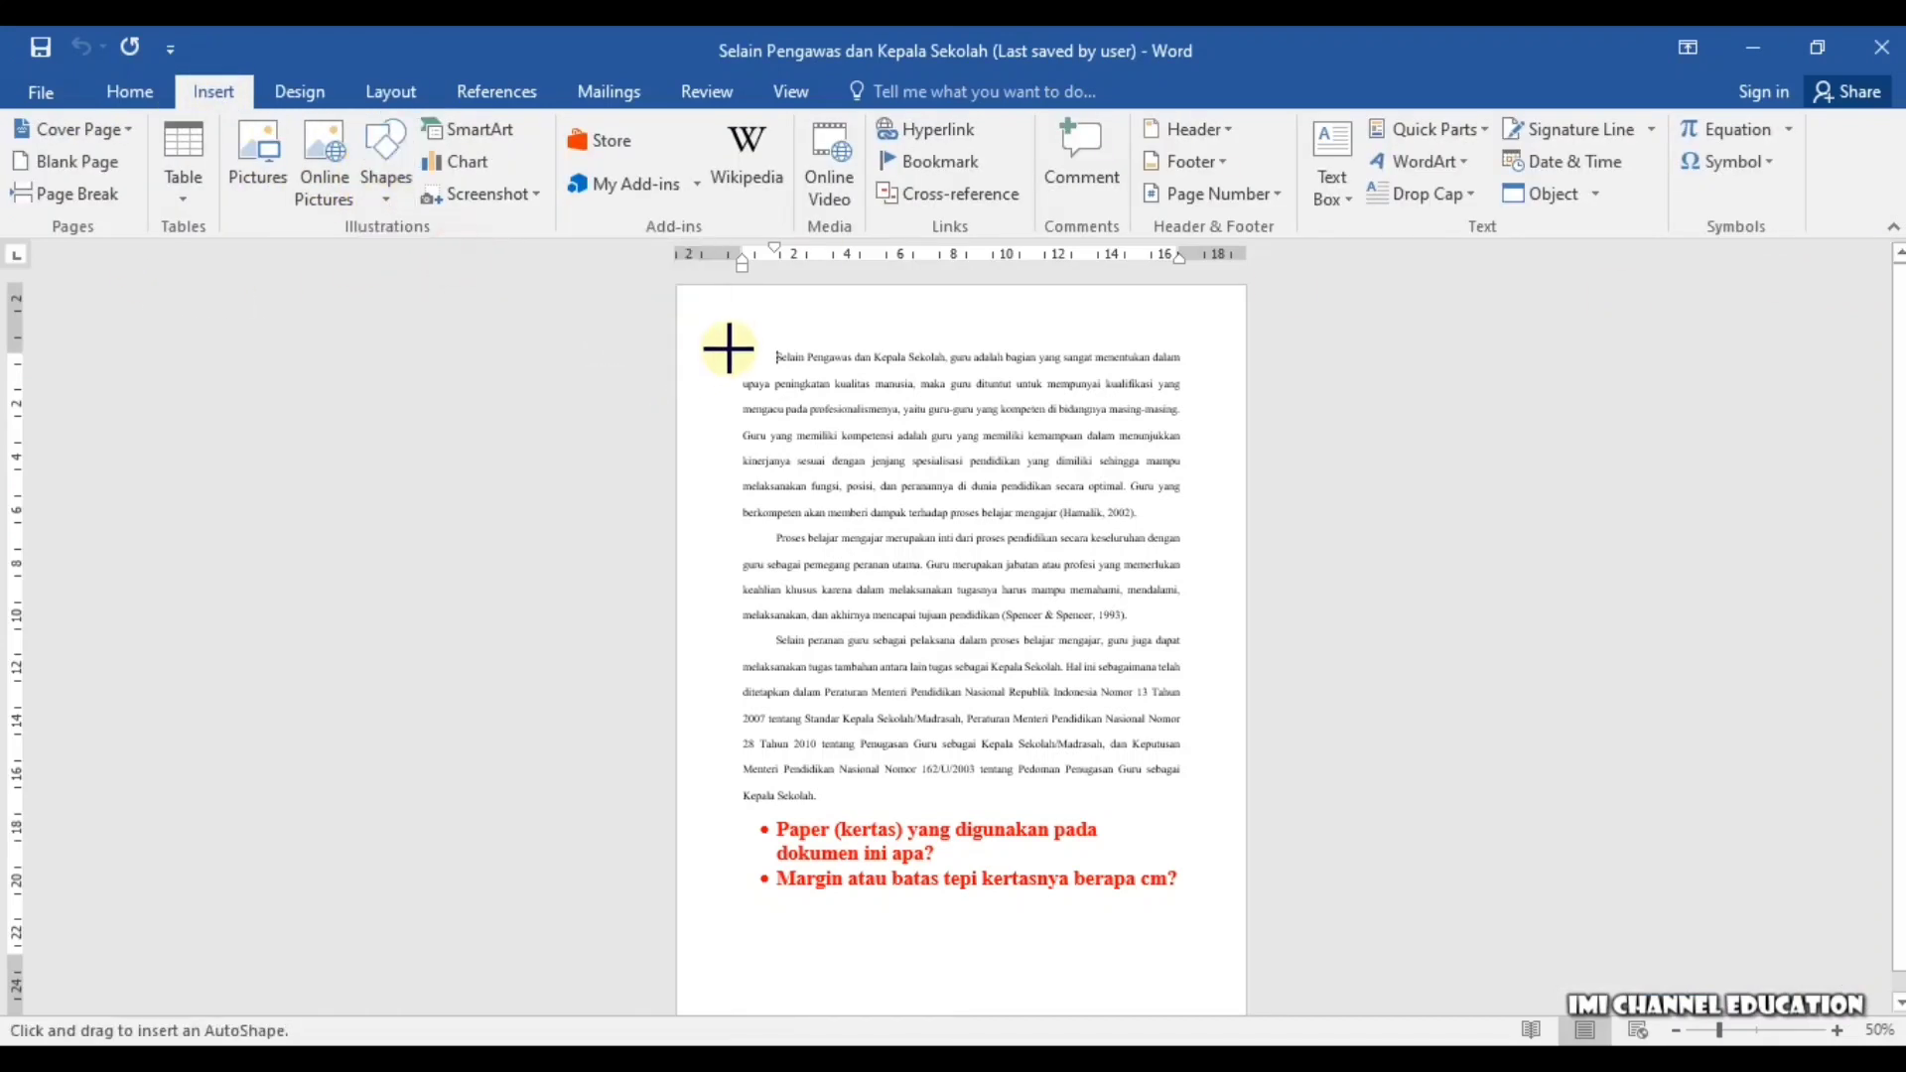
drag(745, 342, 1173, 898)
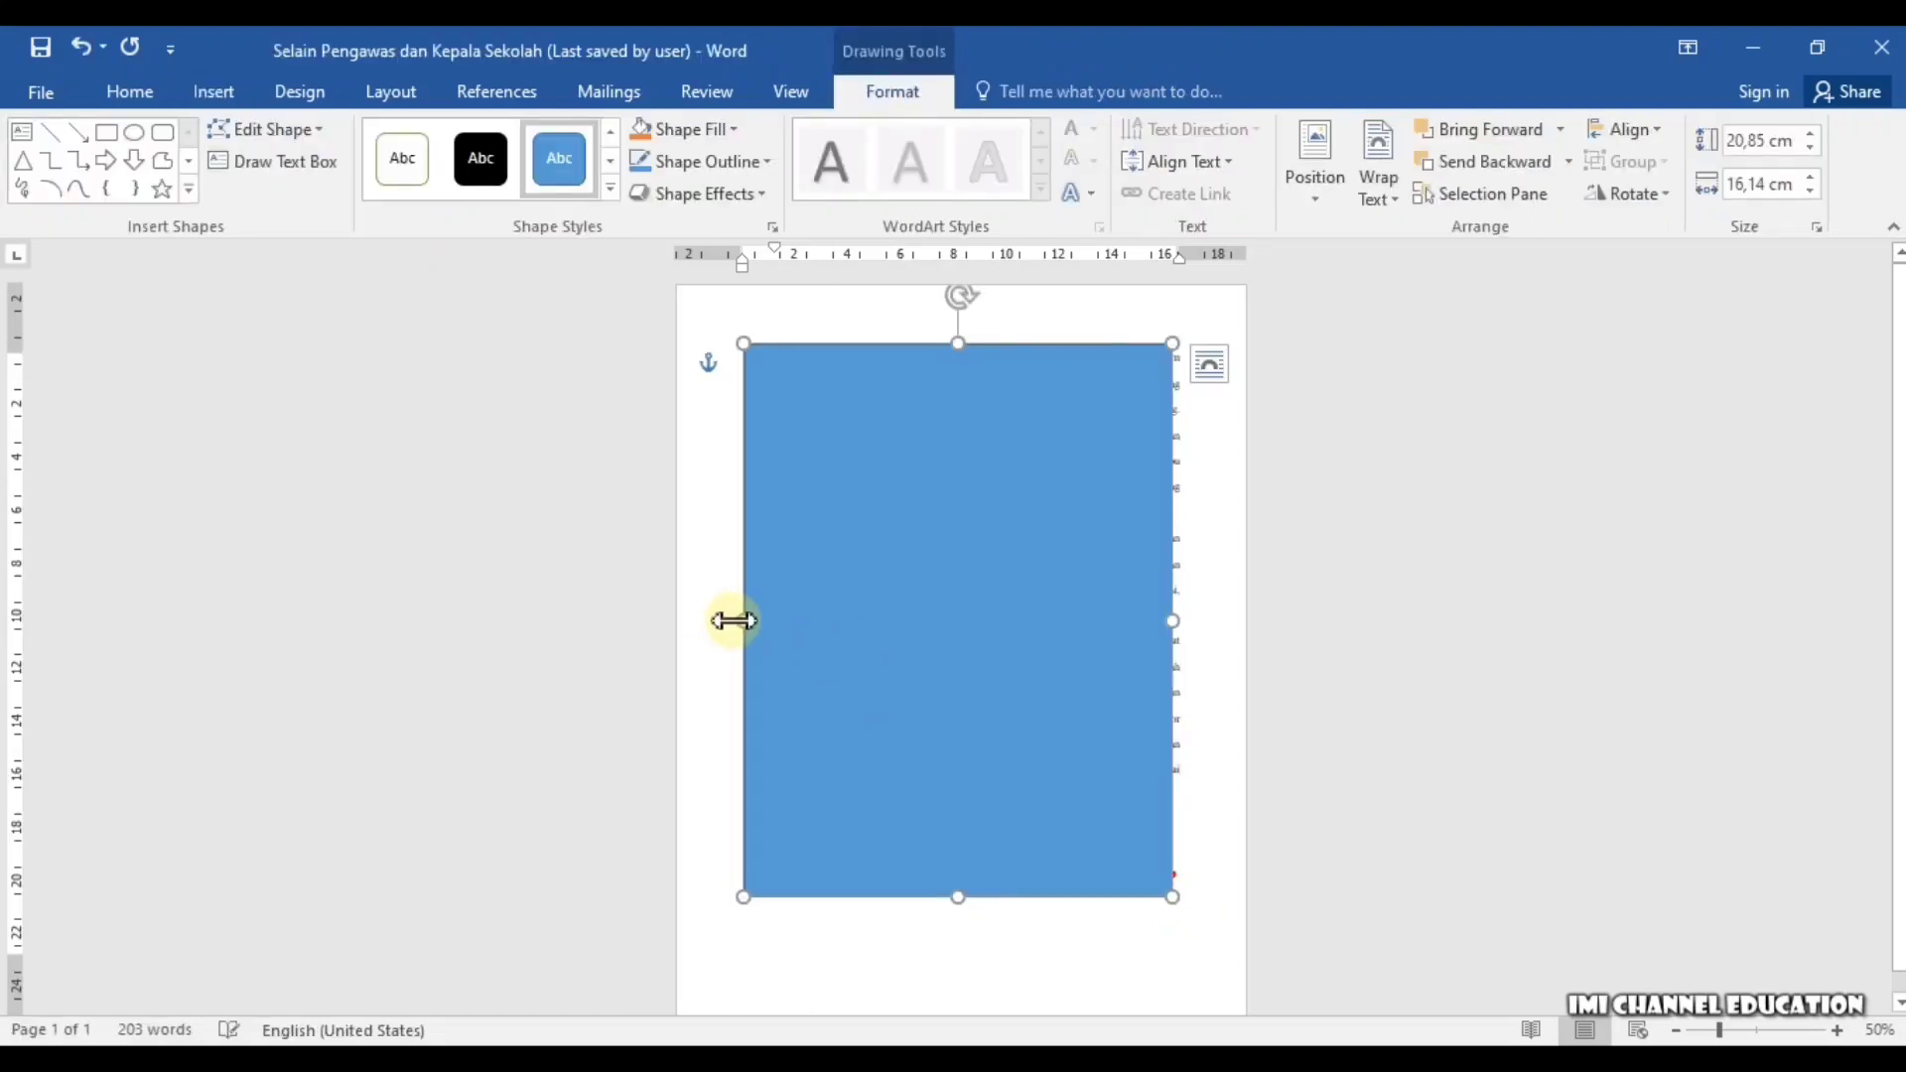
drag(742, 621, 740, 621)
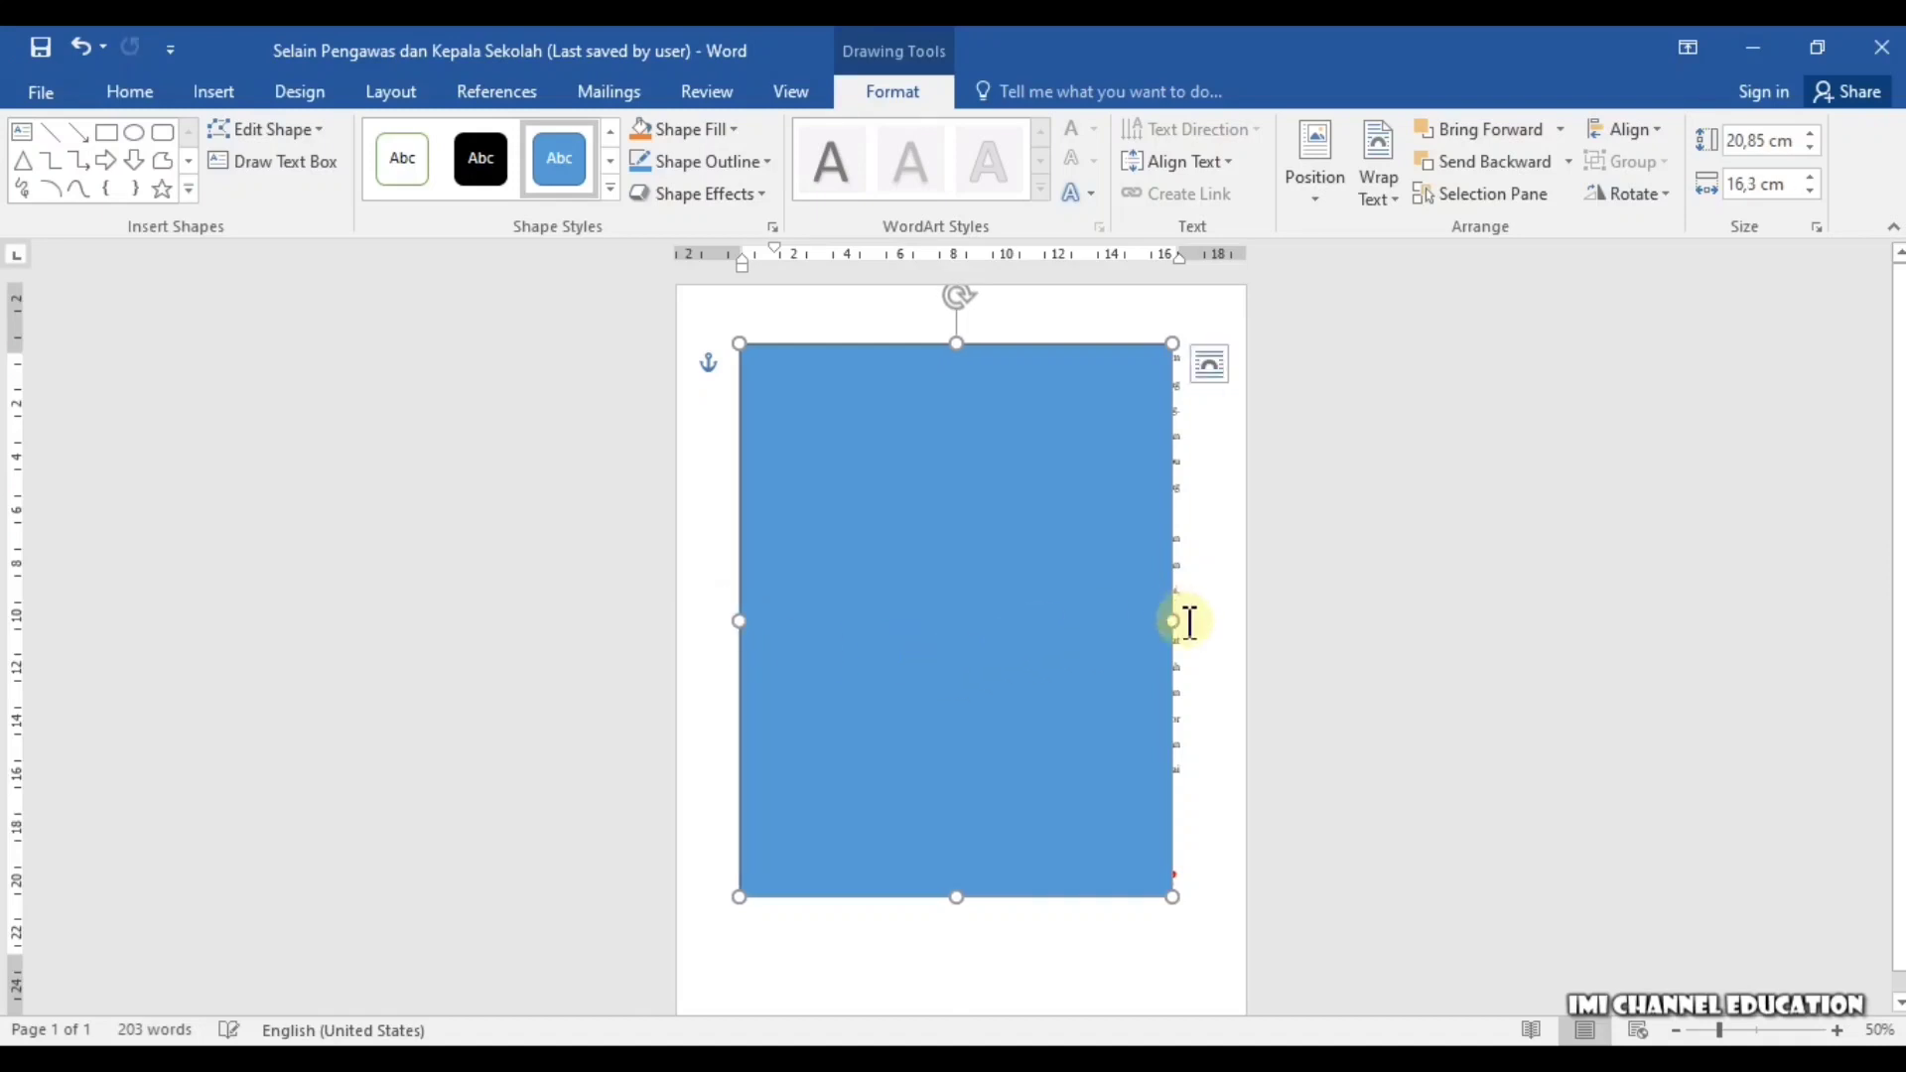
drag(1174, 624, 1179, 625)
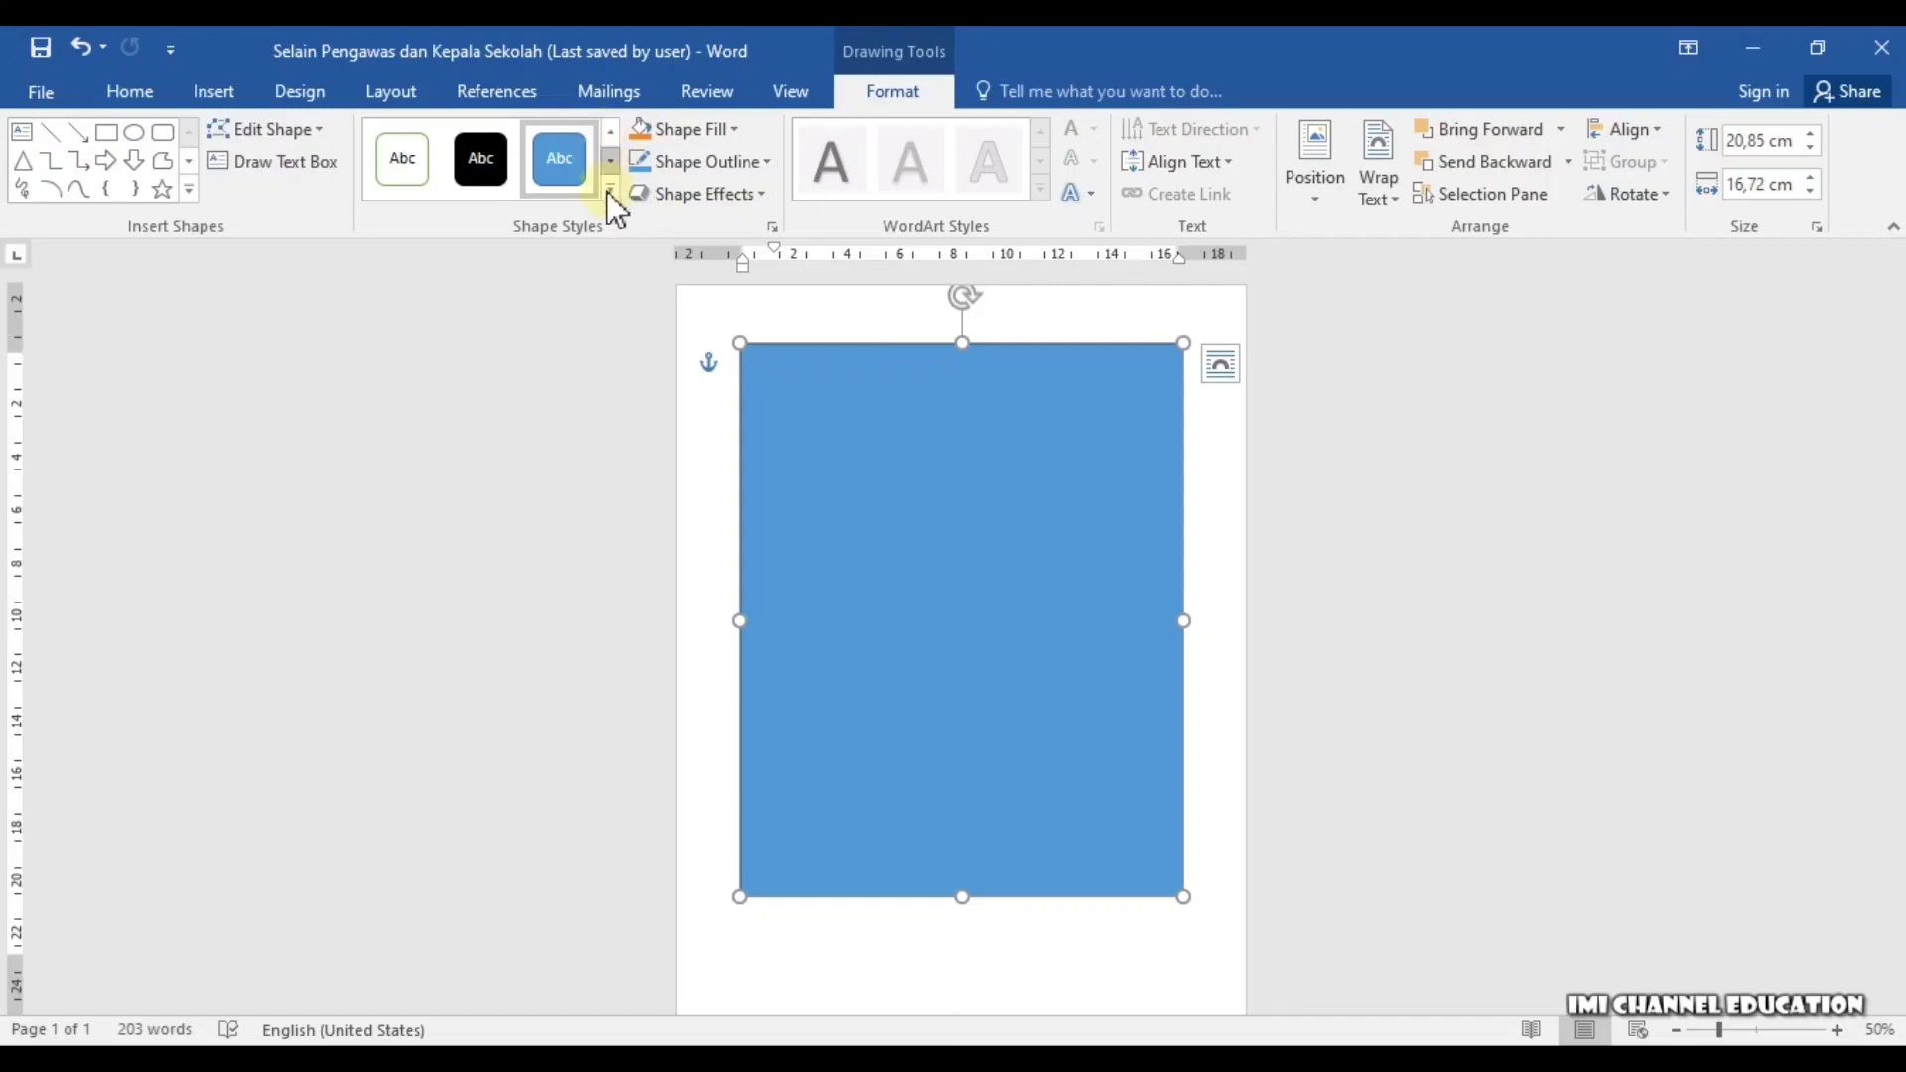
- Remove the rectangle's fill so only its outline frames the text, and deselect it
click(695, 130)
click(730, 380)
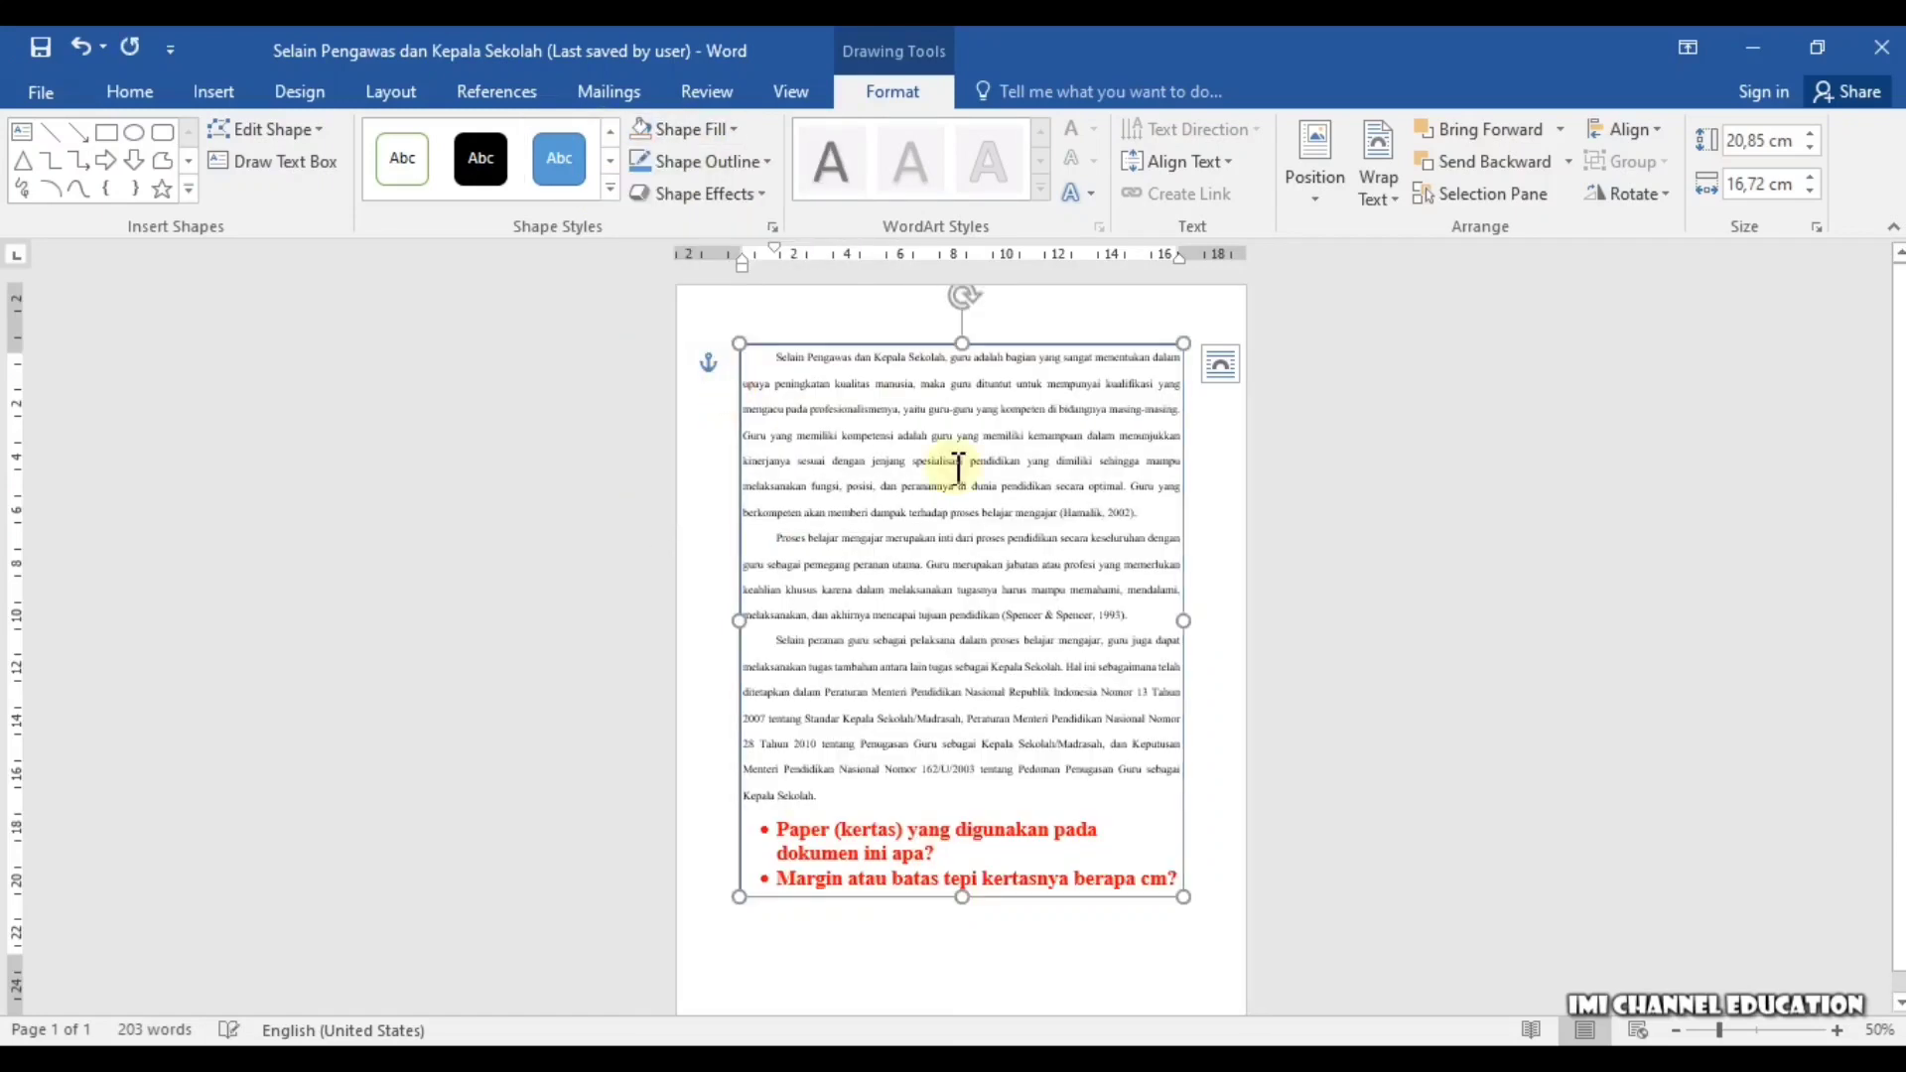
click(1340, 536)
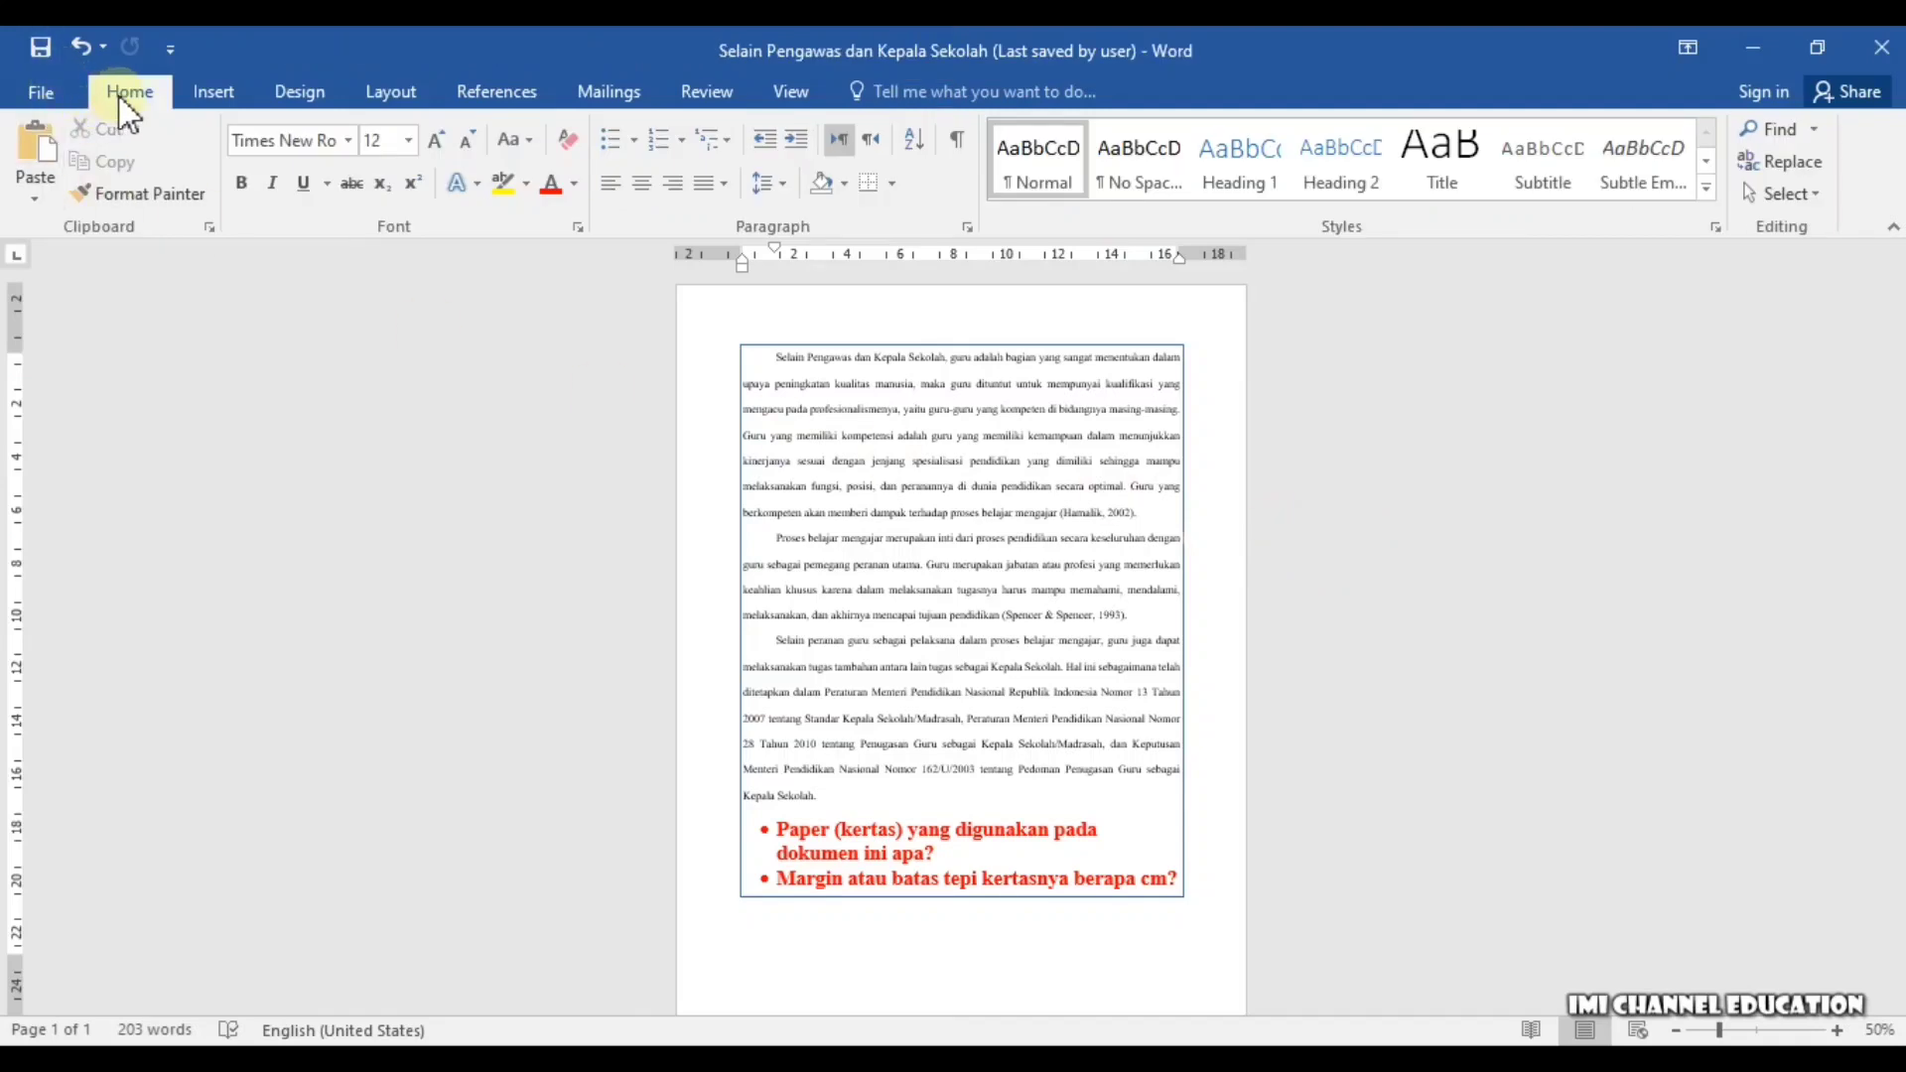
- Open the custom margins settings and examine the top, bottom, left and right margins against the framed text
click(390, 91)
click(27, 191)
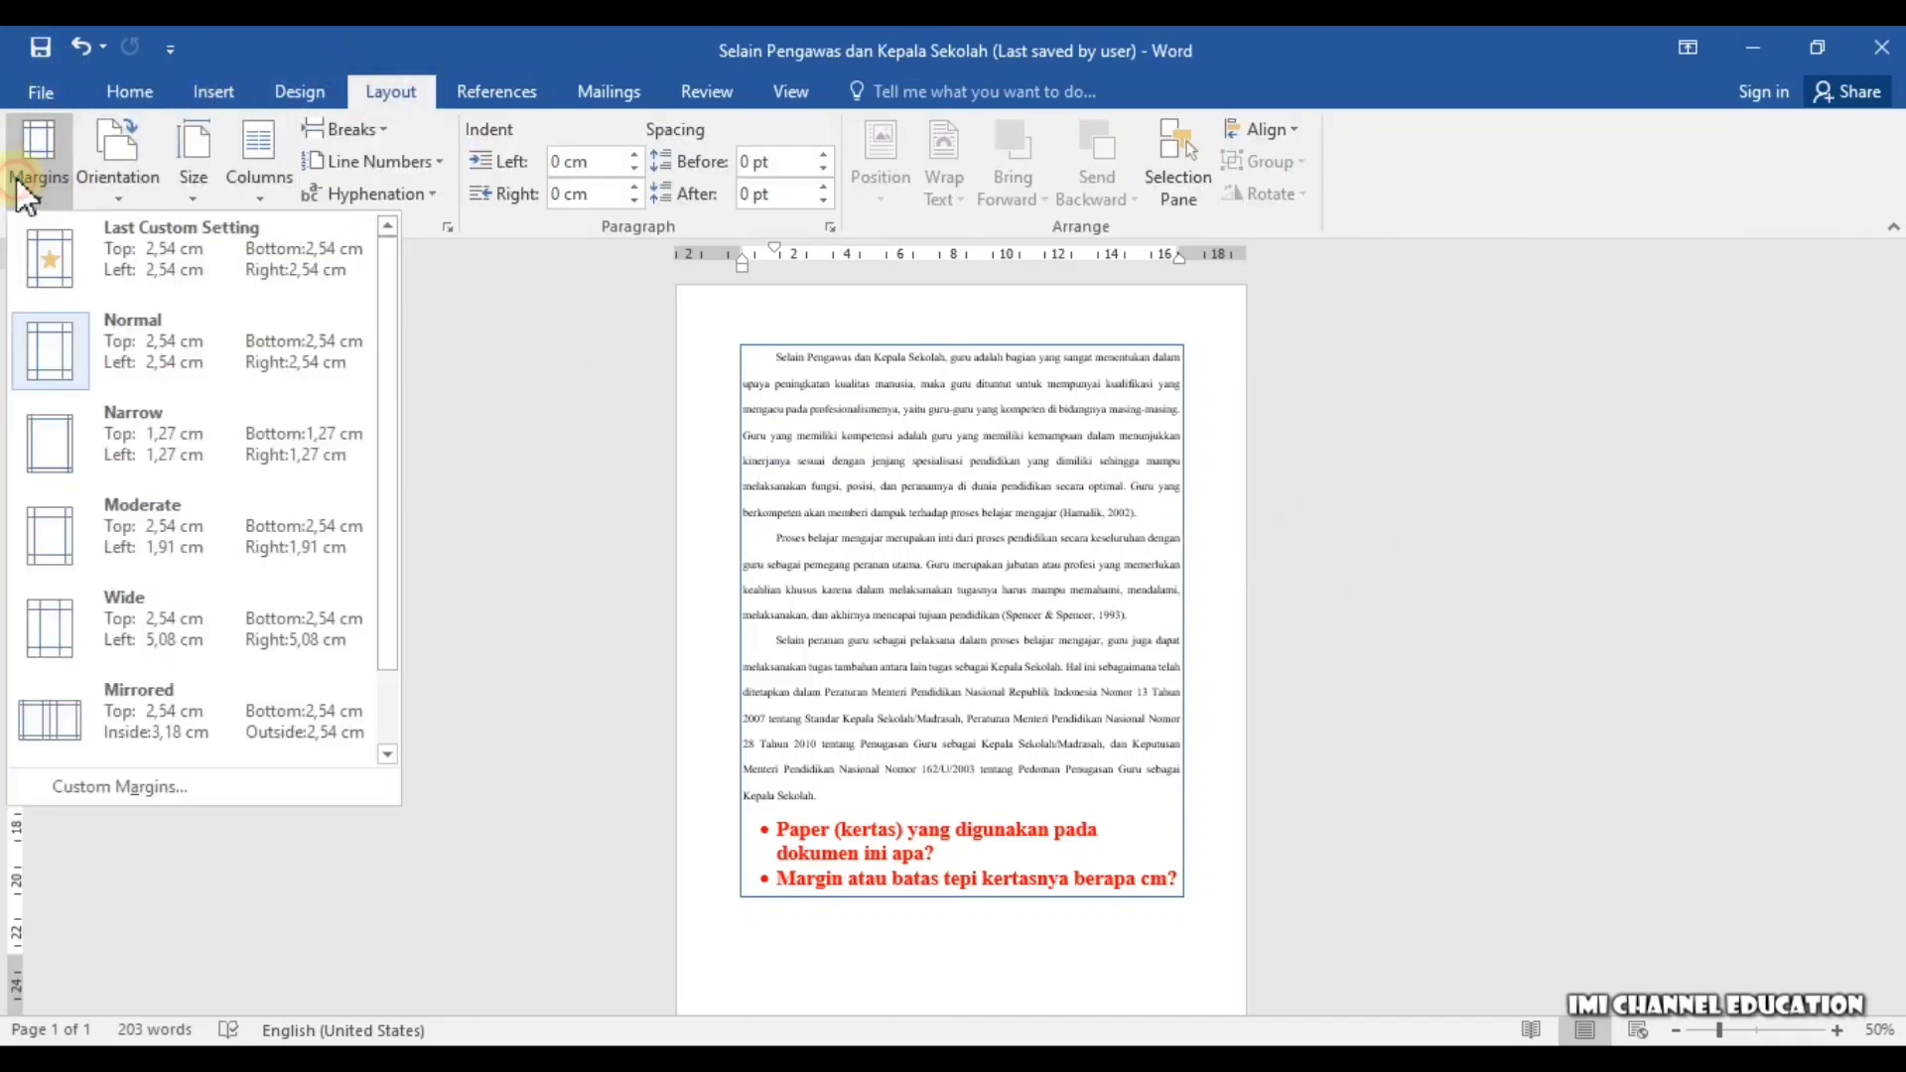
click(235, 789)
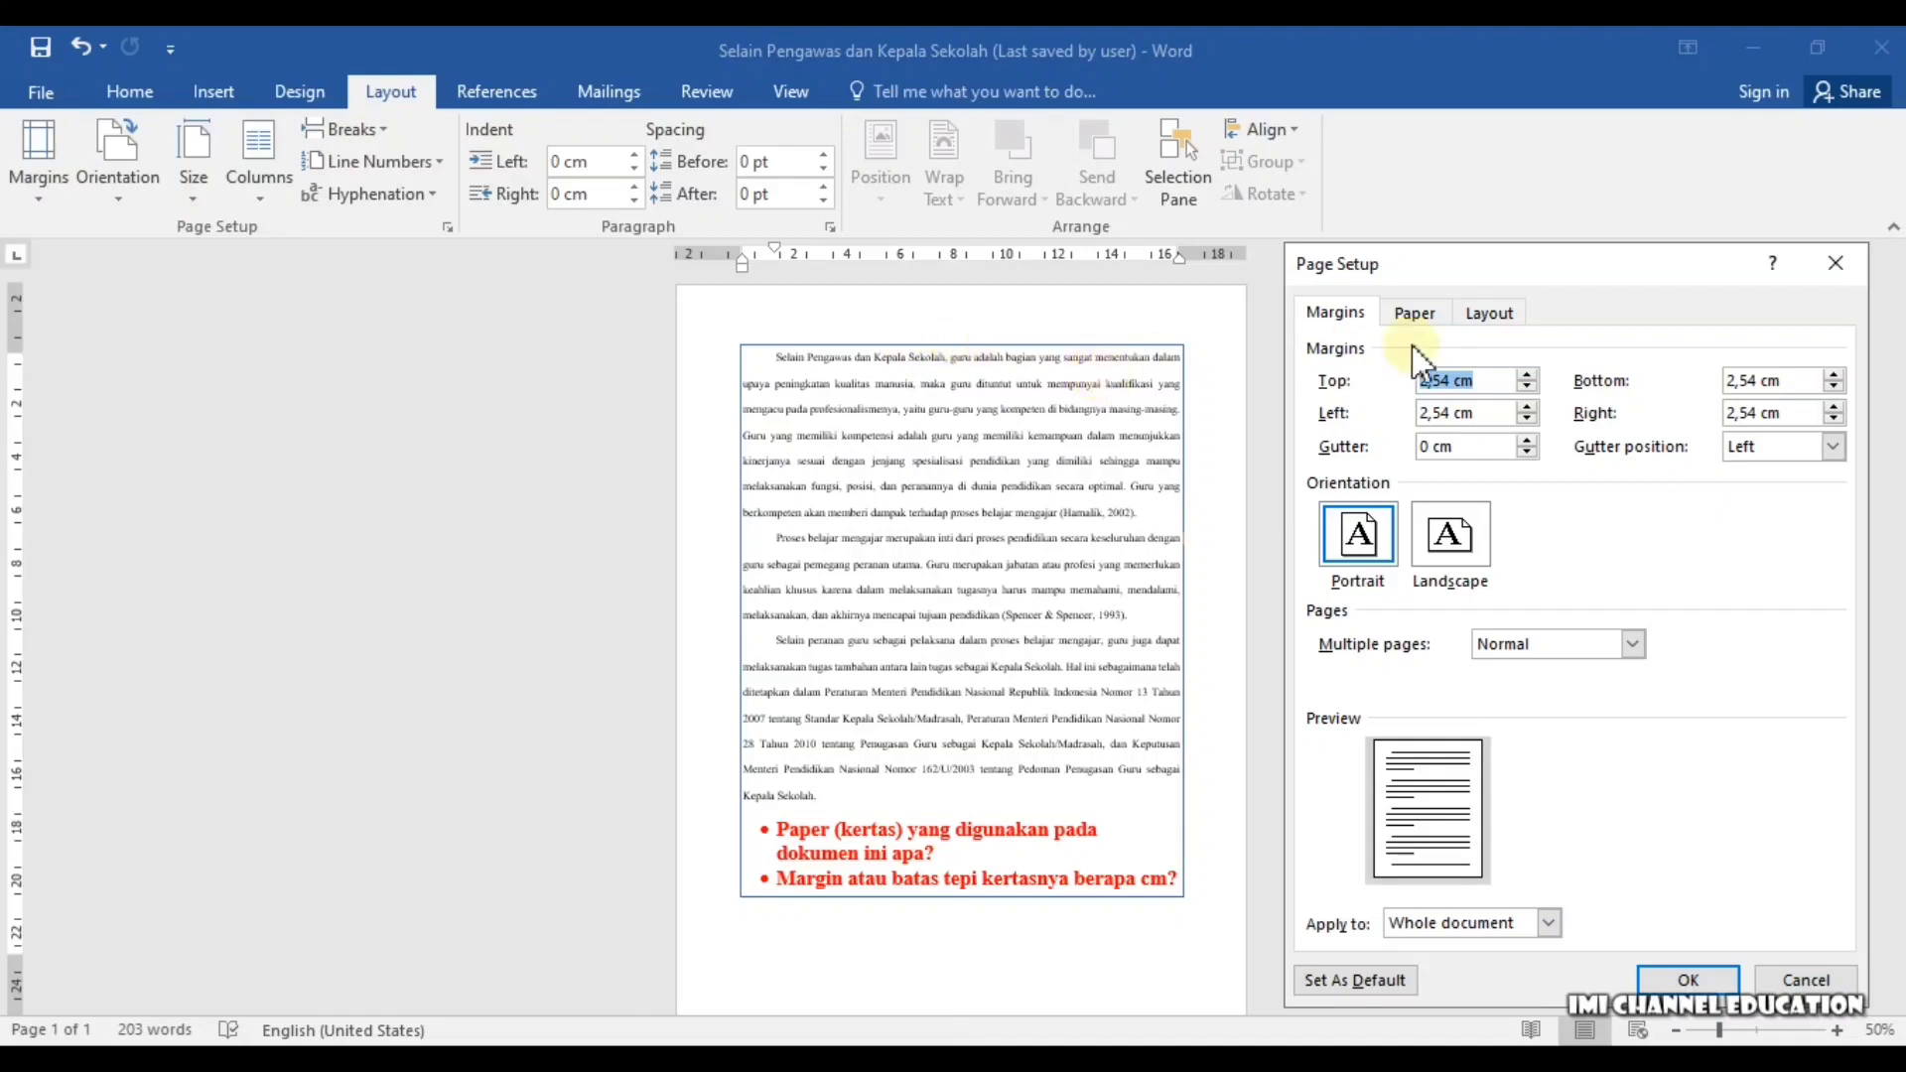
click(1476, 413)
- Check the document's paper size in the page setup and choose A4 210 x 297 mm
click(1438, 314)
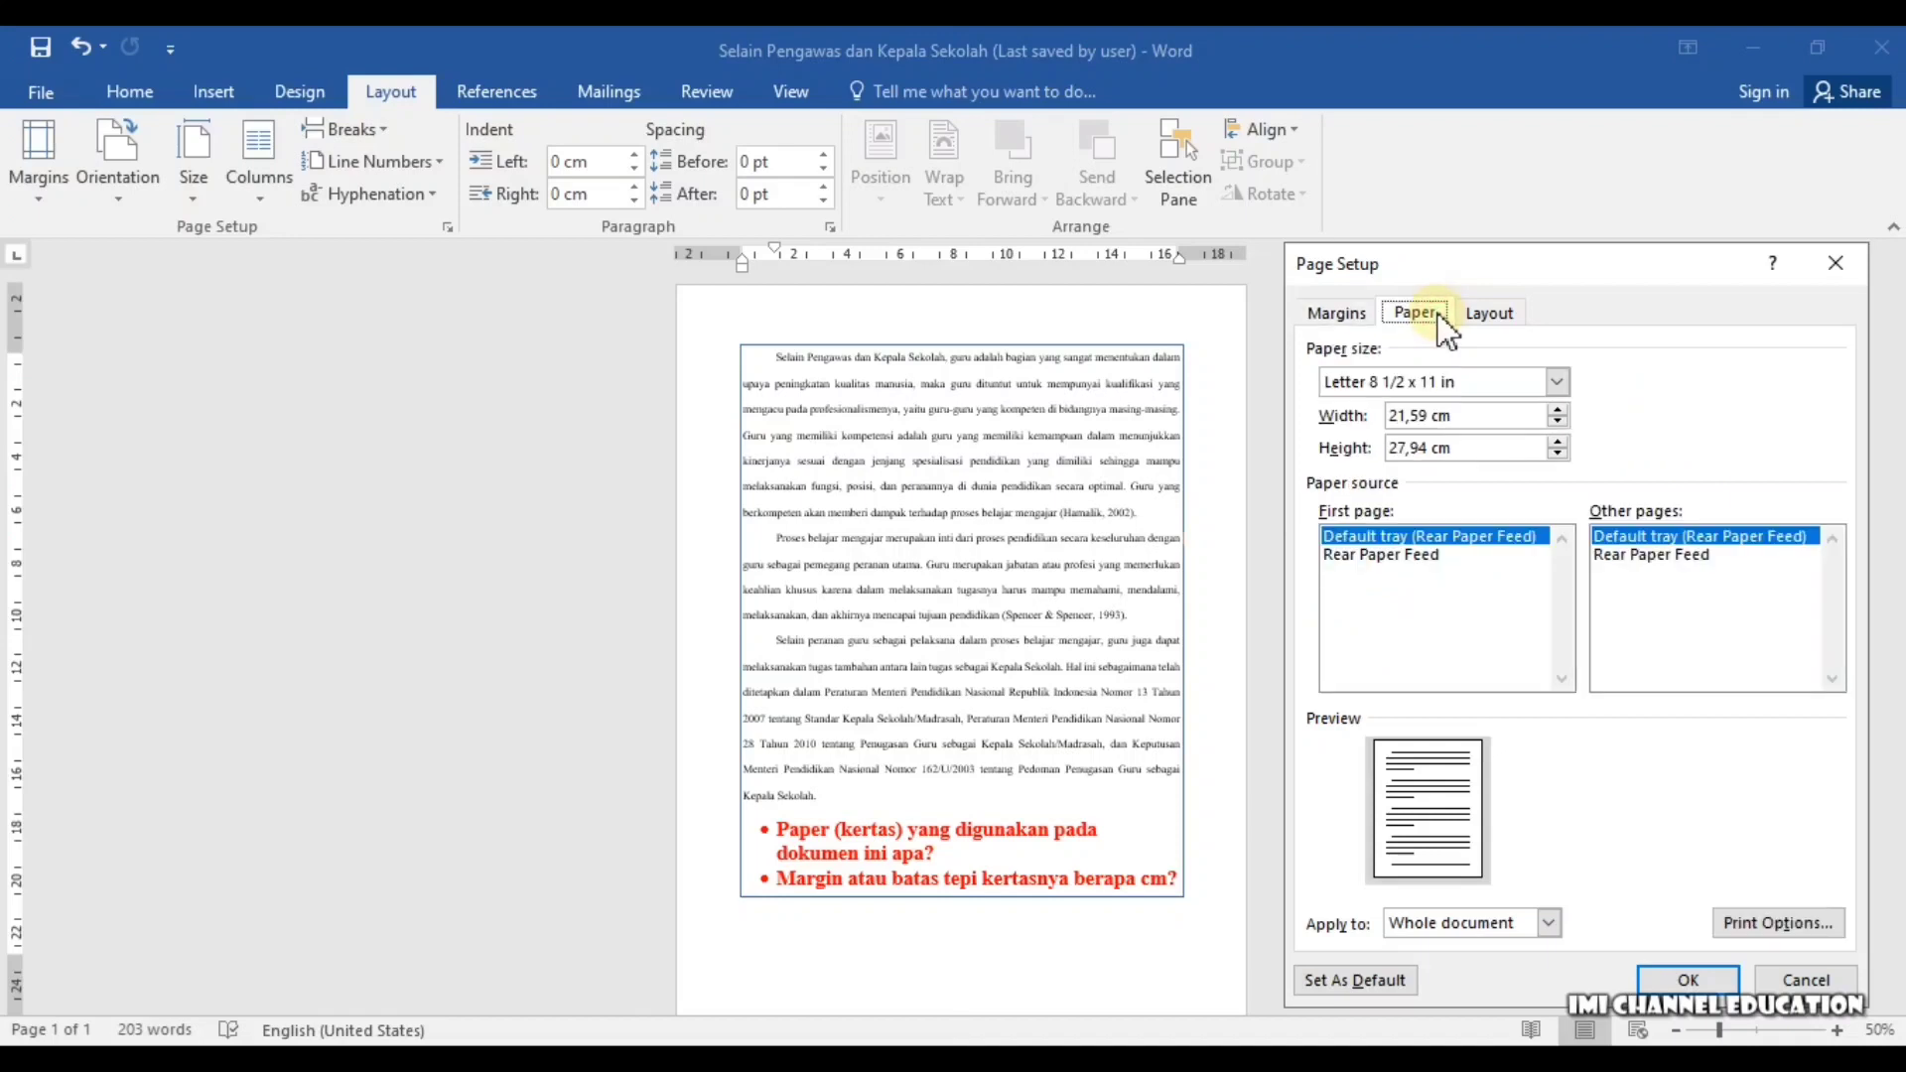
click(1357, 397)
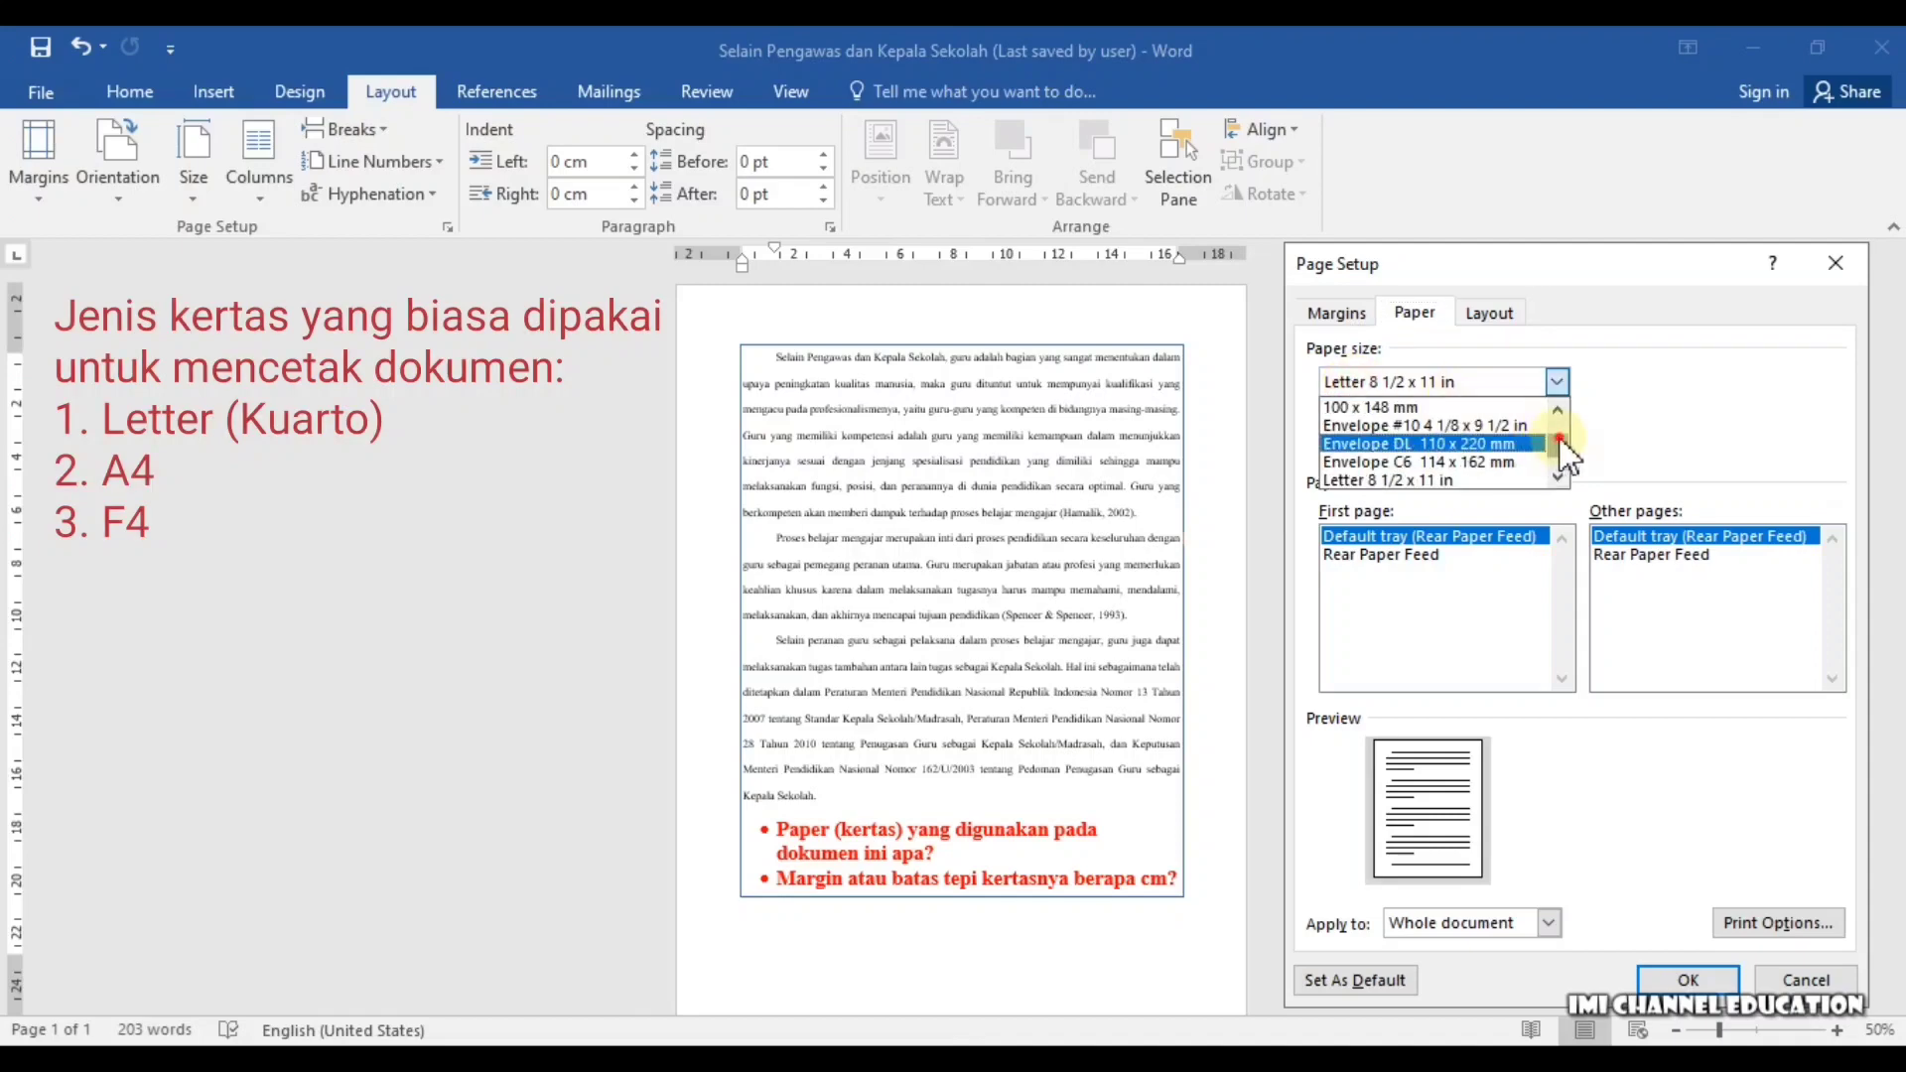
scroll(1564, 425, up, 2)
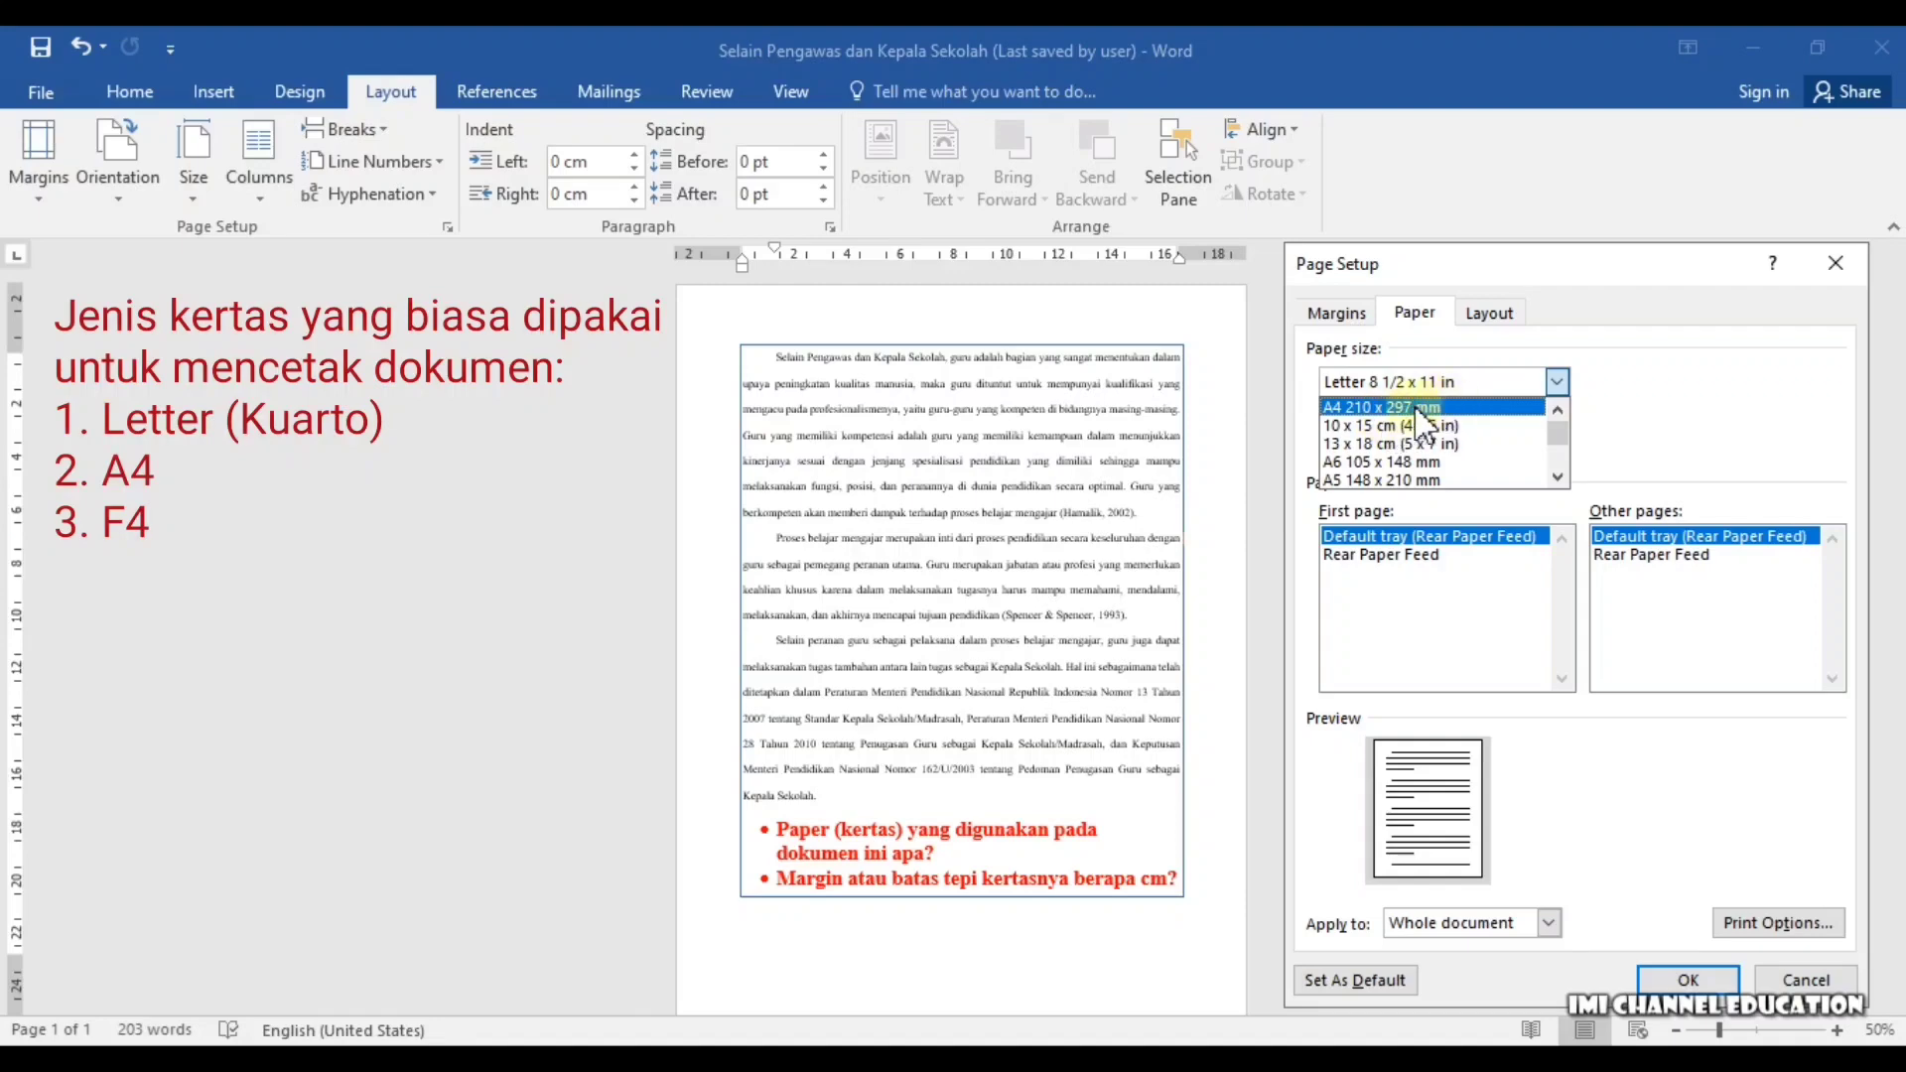
click(1339, 408)
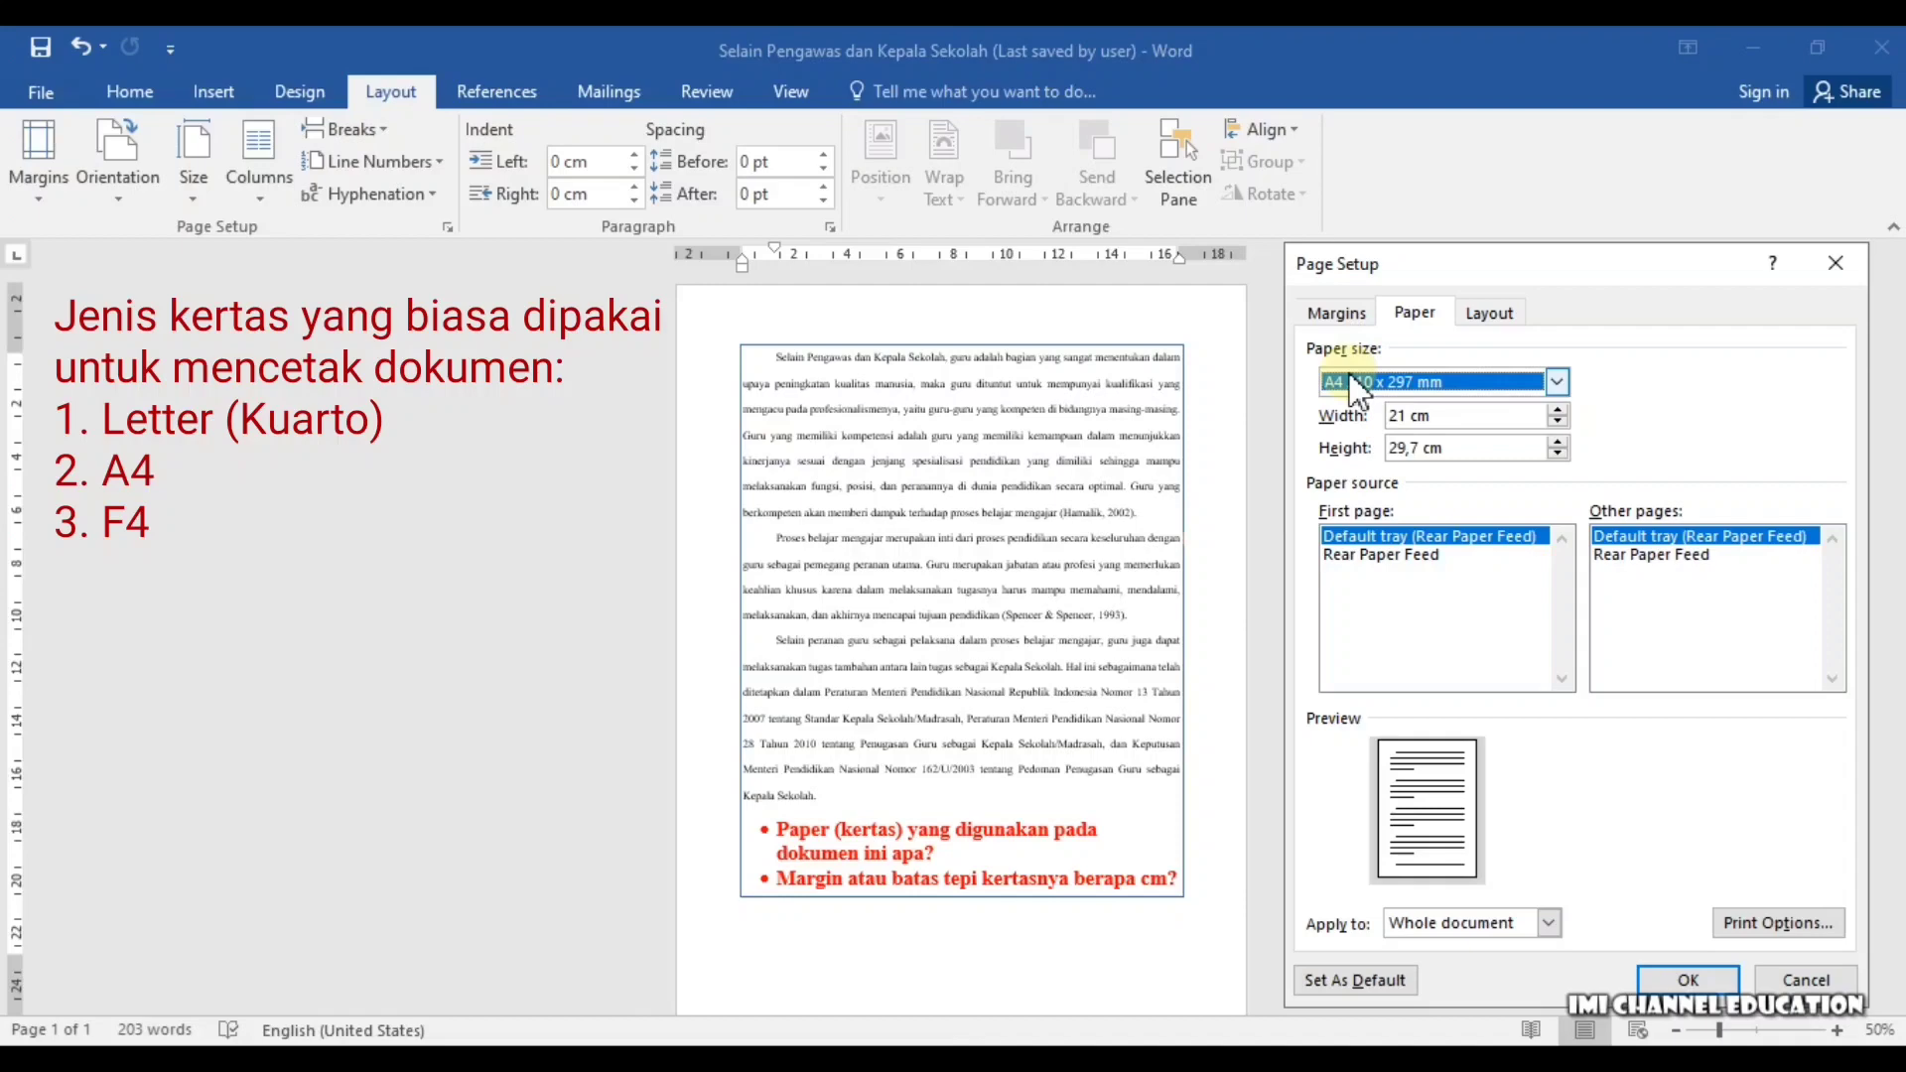
- Choose Legal 8 1/2 x 14 in as the paper size in the page setup
click(1349, 374)
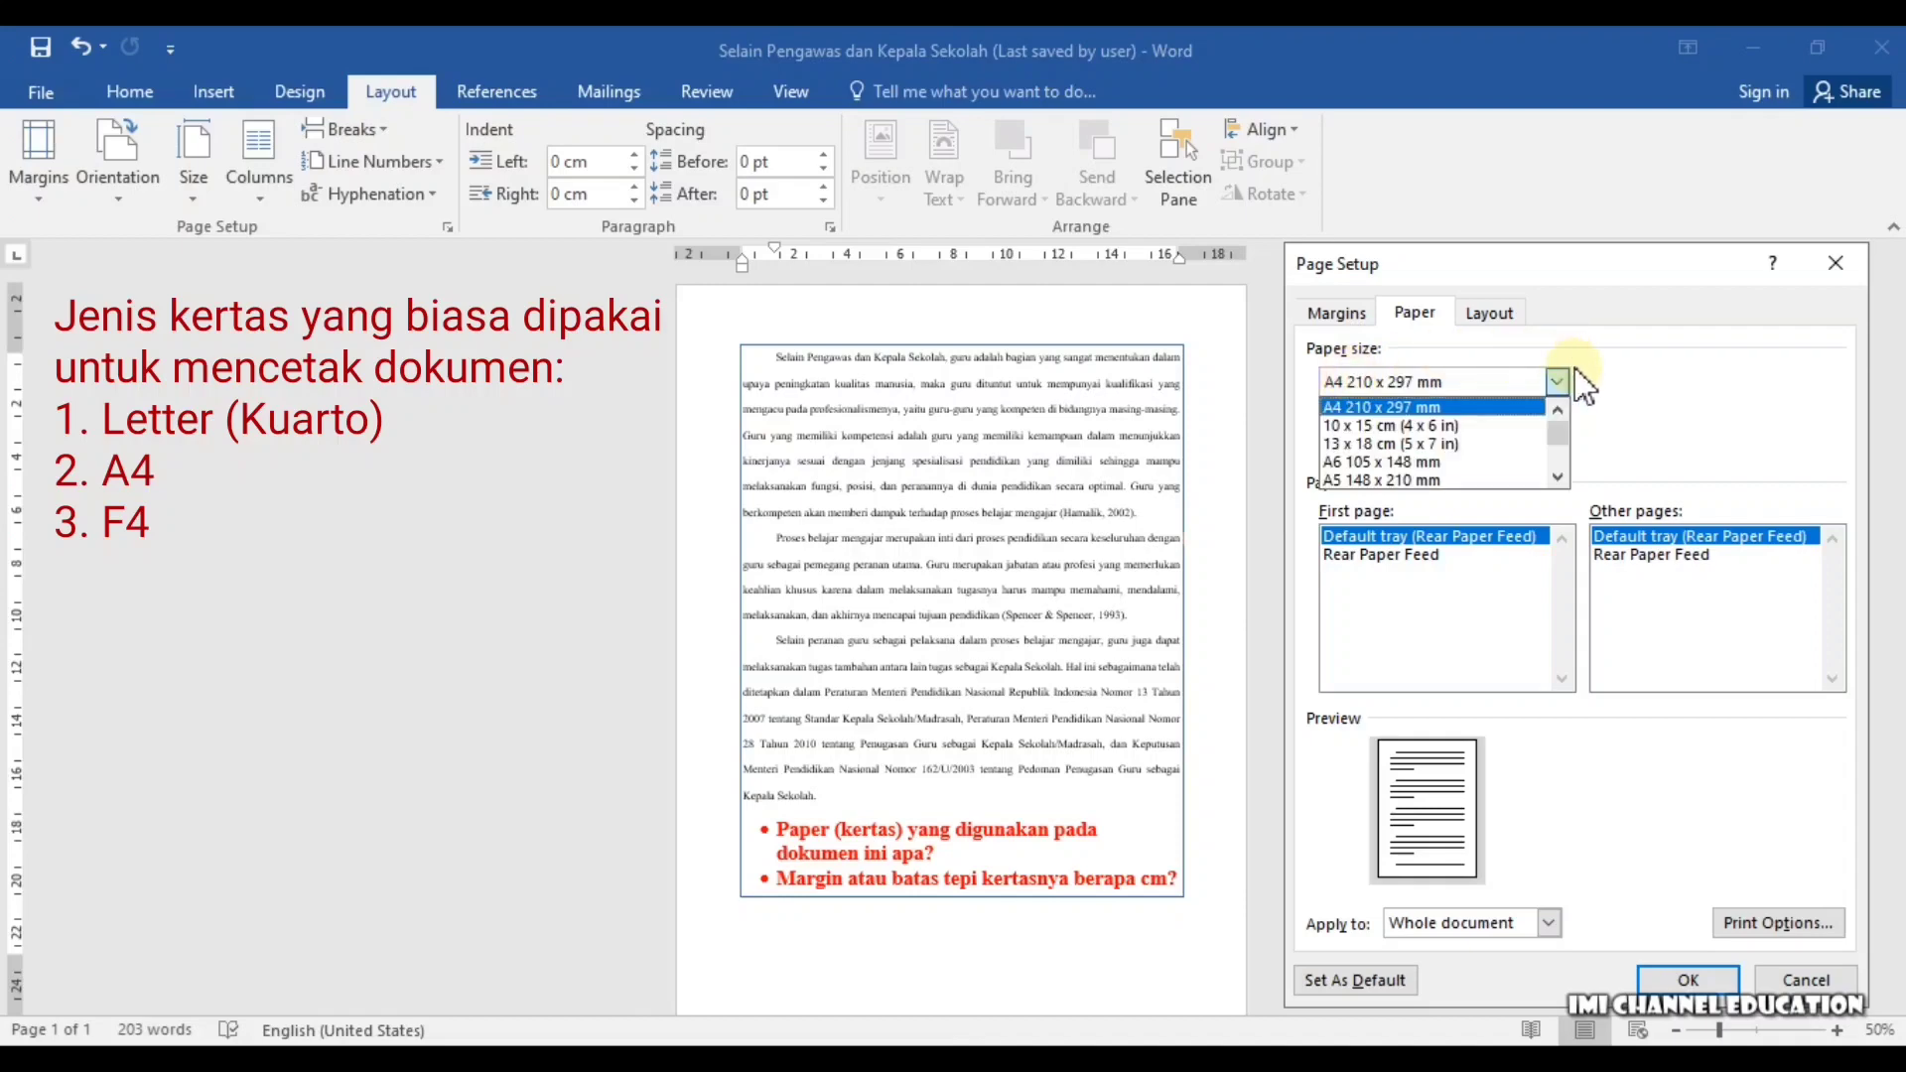
click(1564, 429)
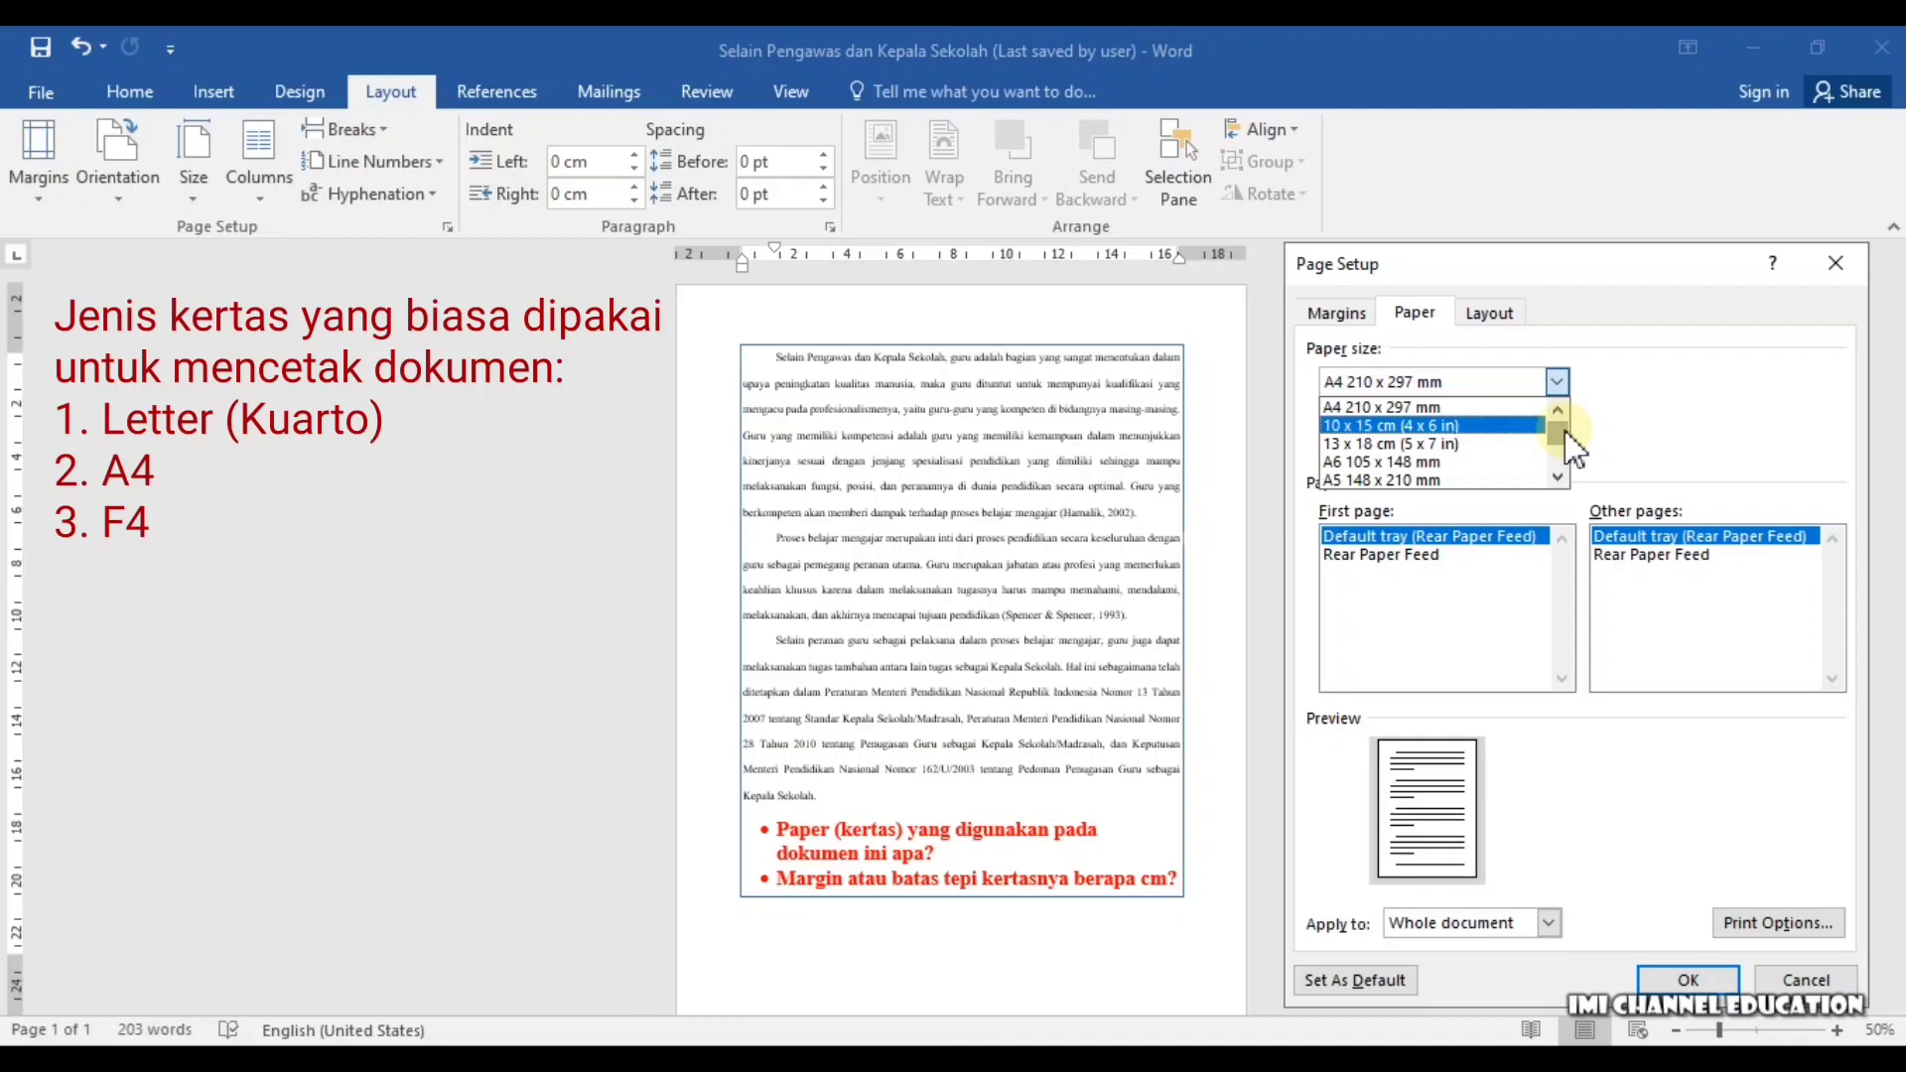
mouse_move(1568, 447)
mouse_down()
mouse_move(1570, 463)
mouse_move(1555, 397)
mouse_move(1558, 480)
mouse_up()
click(1557, 480)
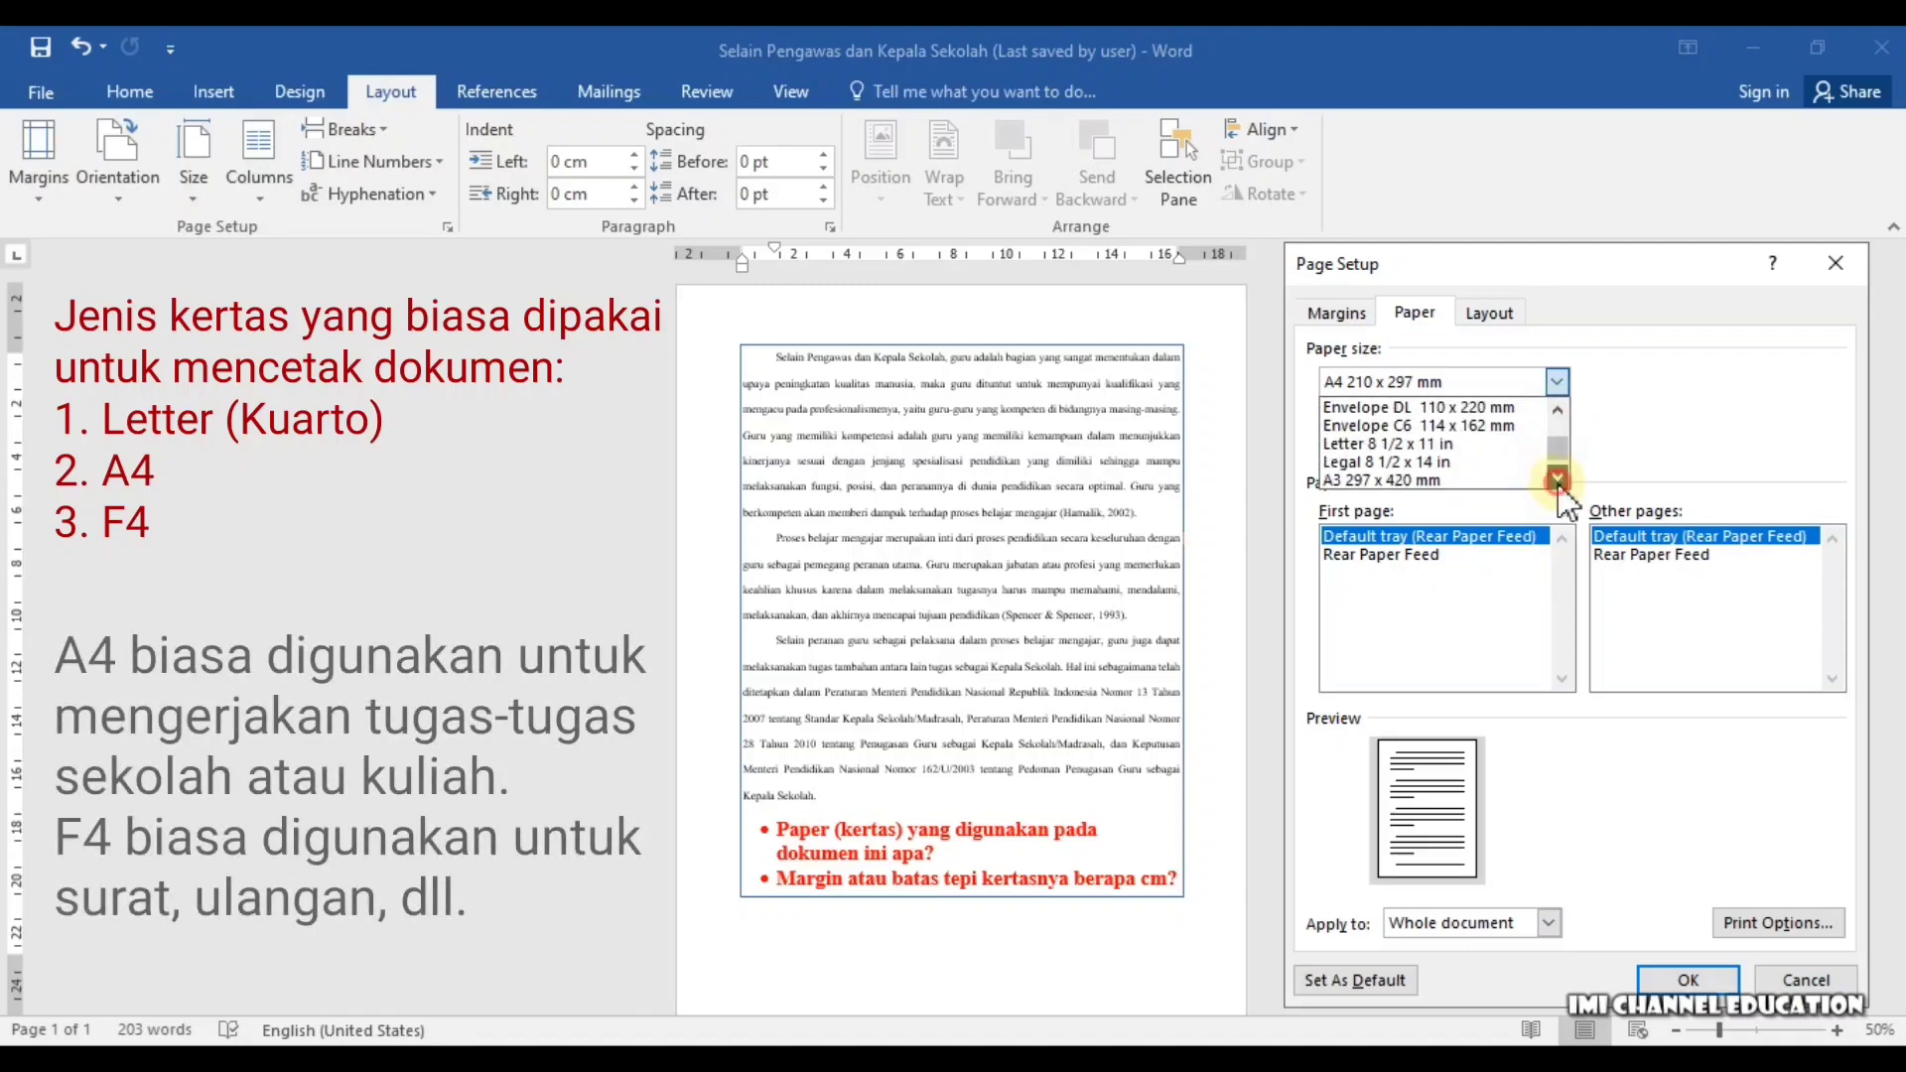
click(1403, 463)
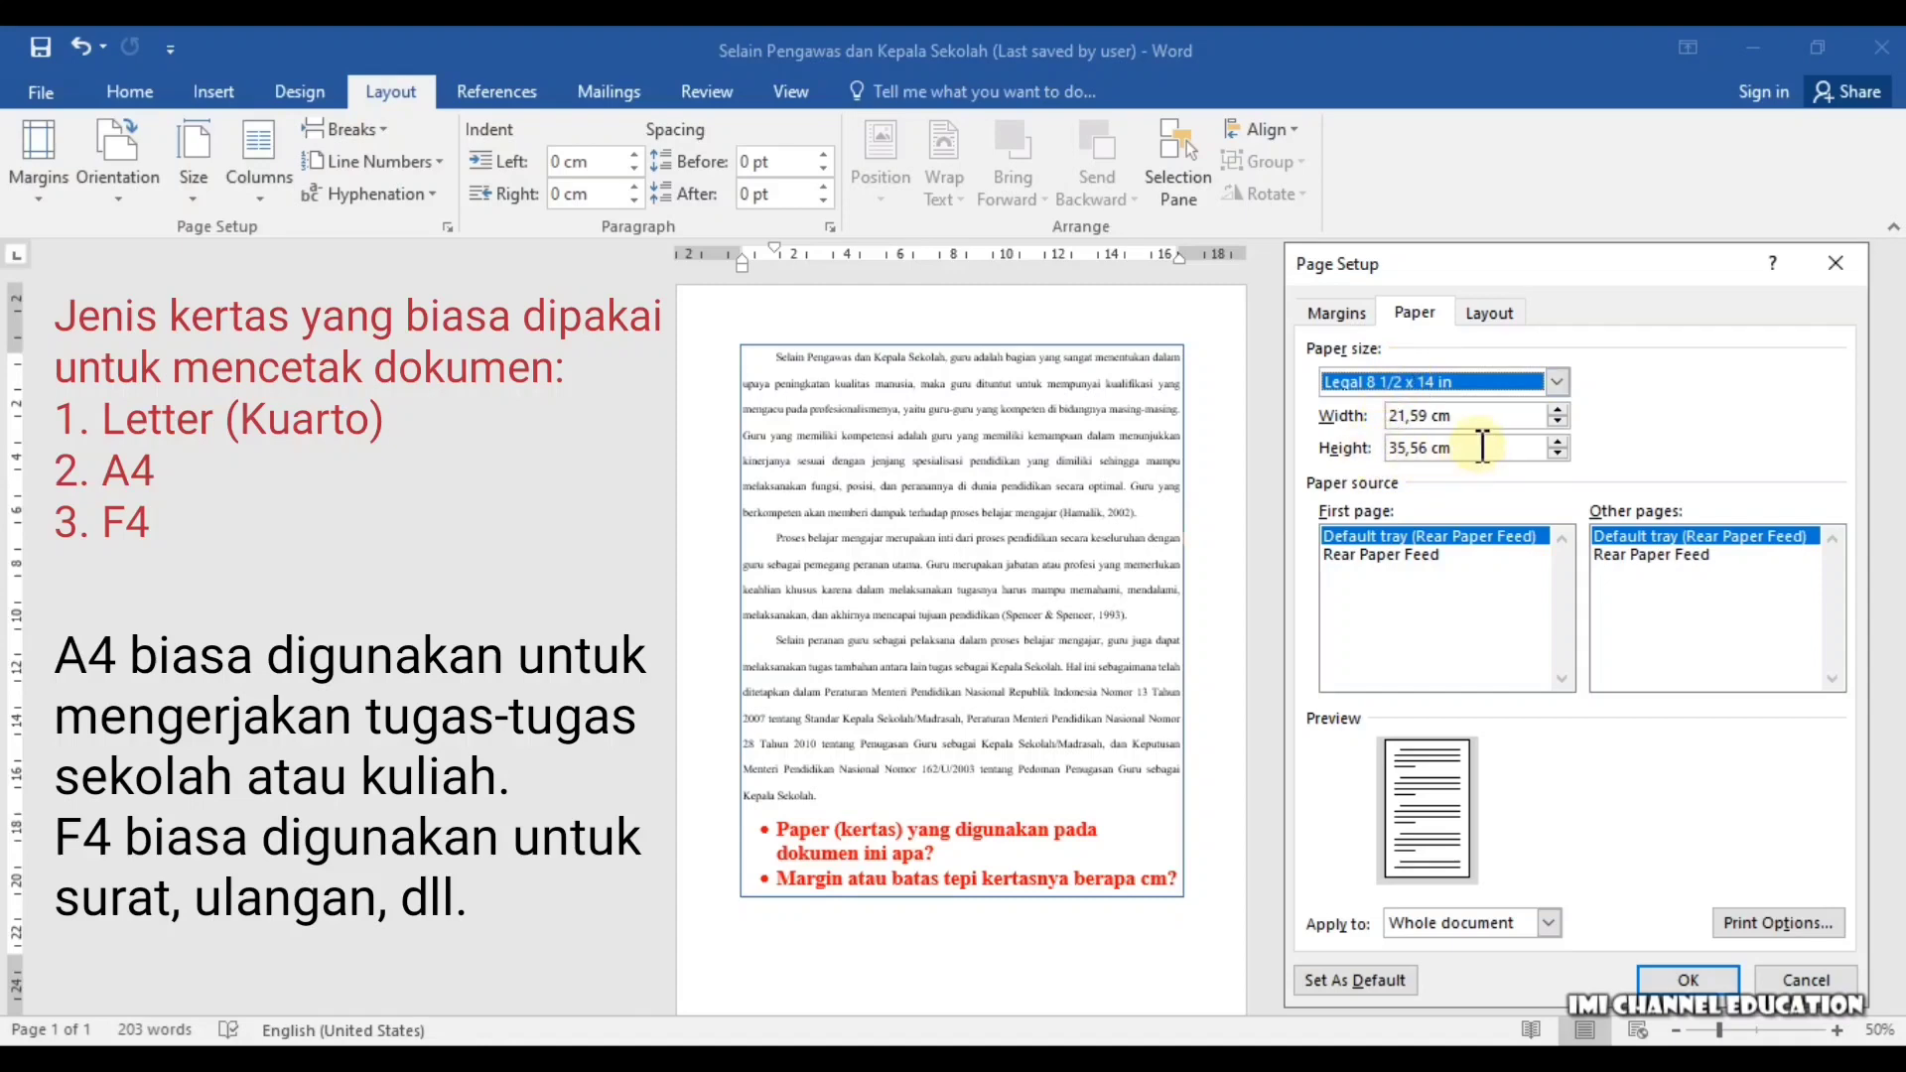
- Examine the height value of the Legal paper size and cancel the page setup changes
drag(1482, 446, 1418, 448)
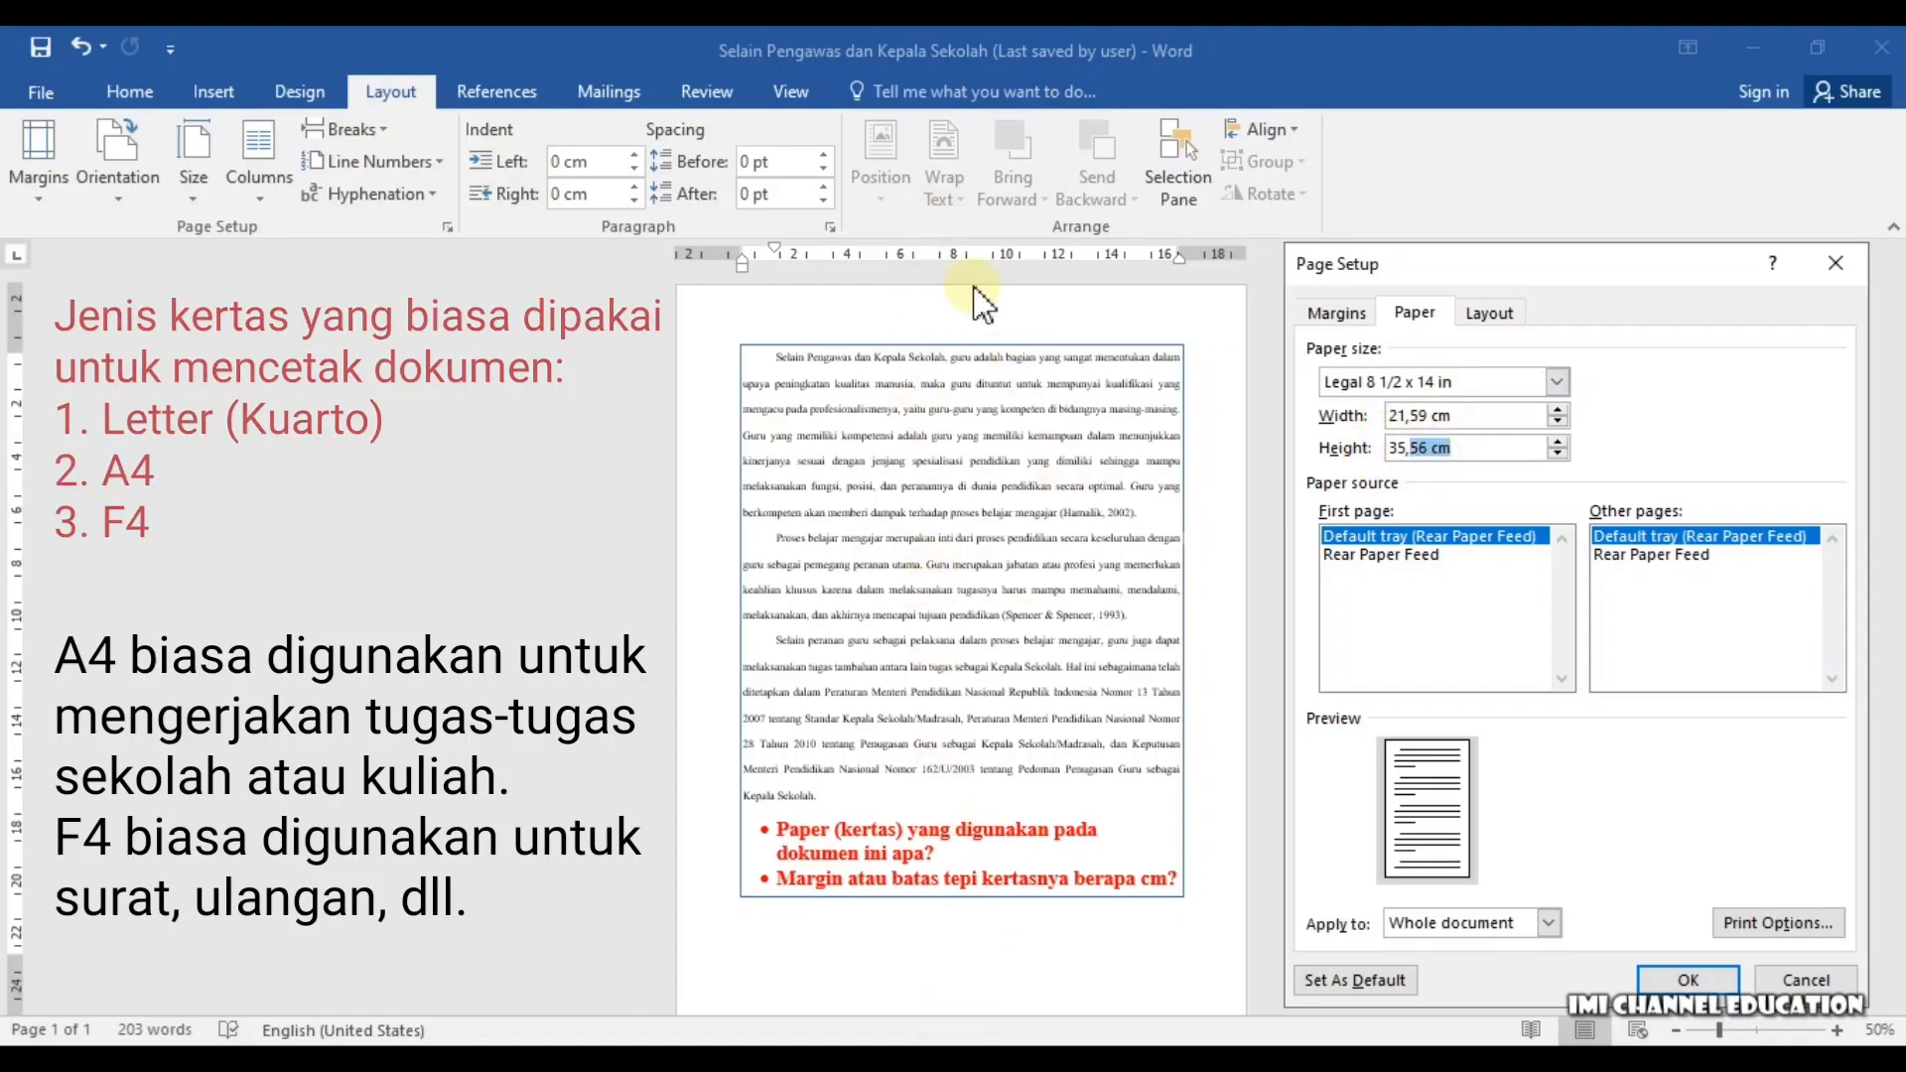
click(1468, 448)
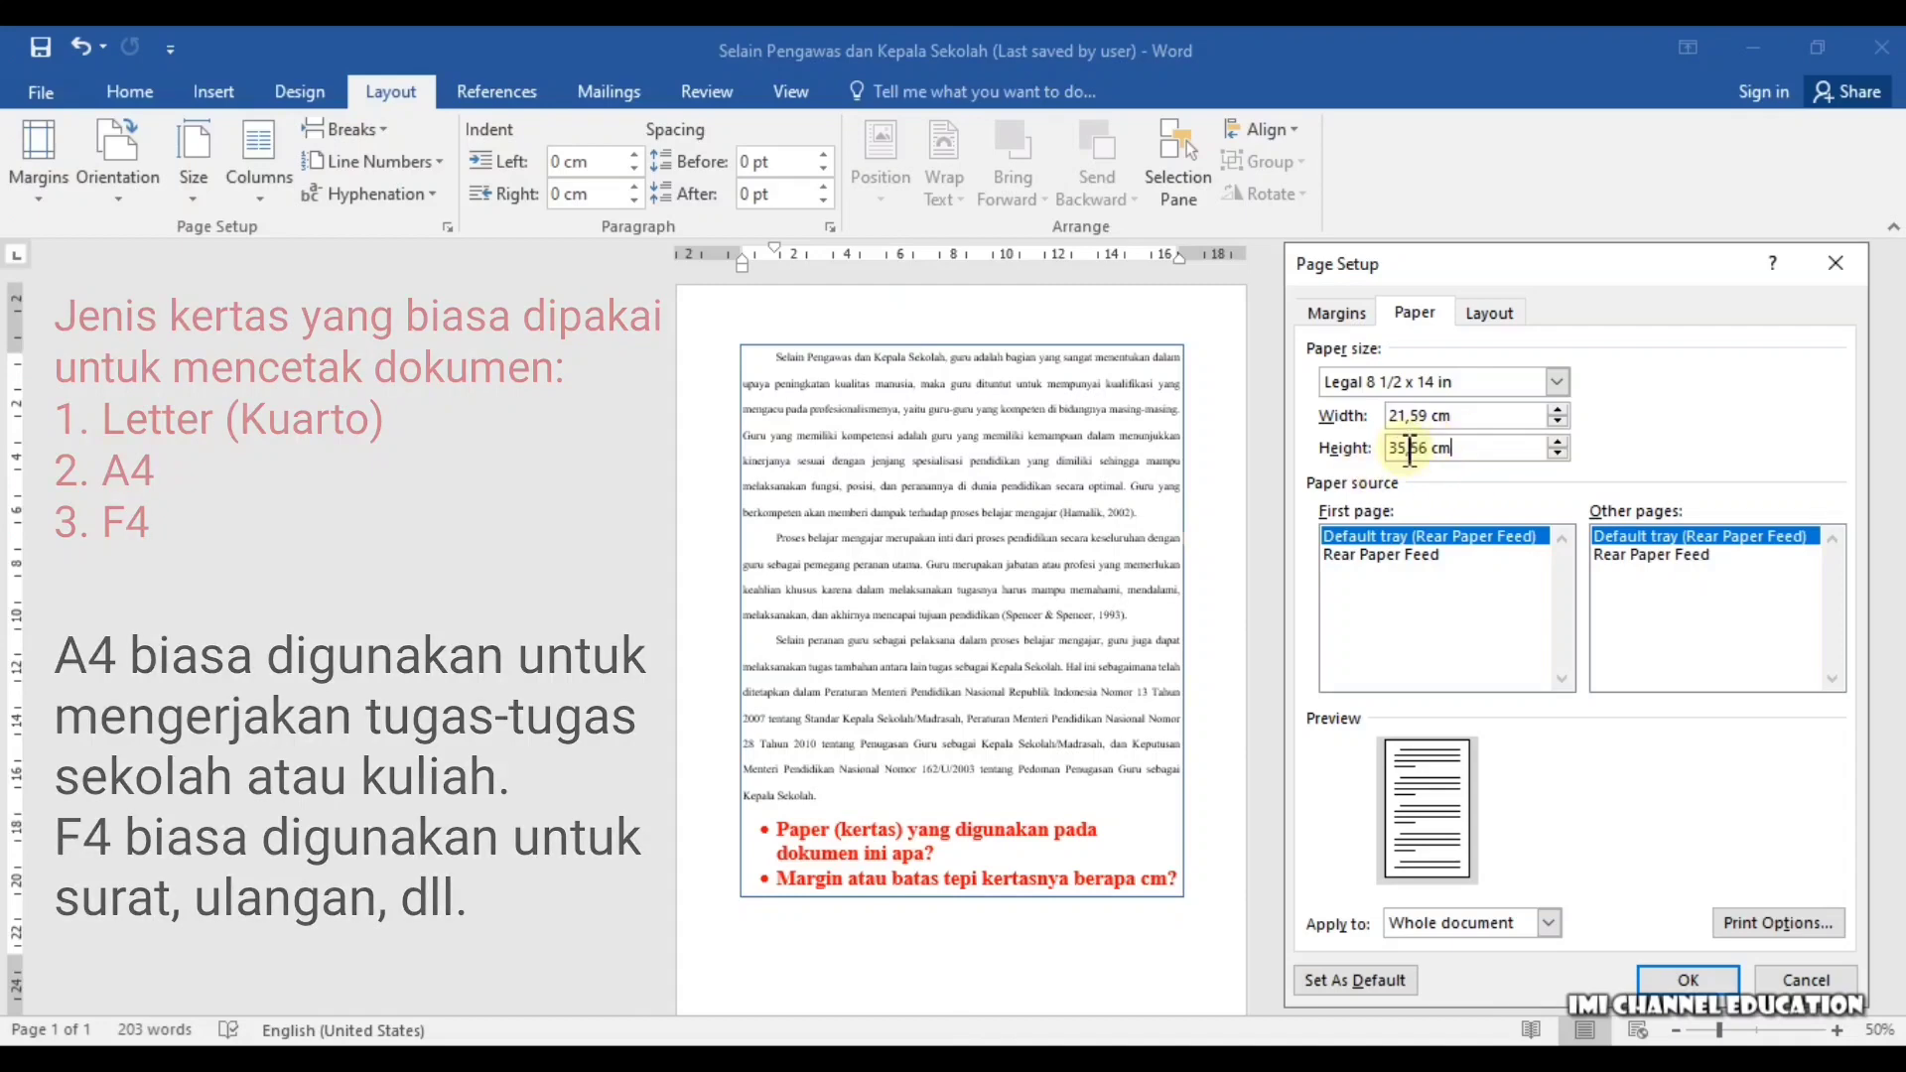
drag(1391, 448, 1408, 453)
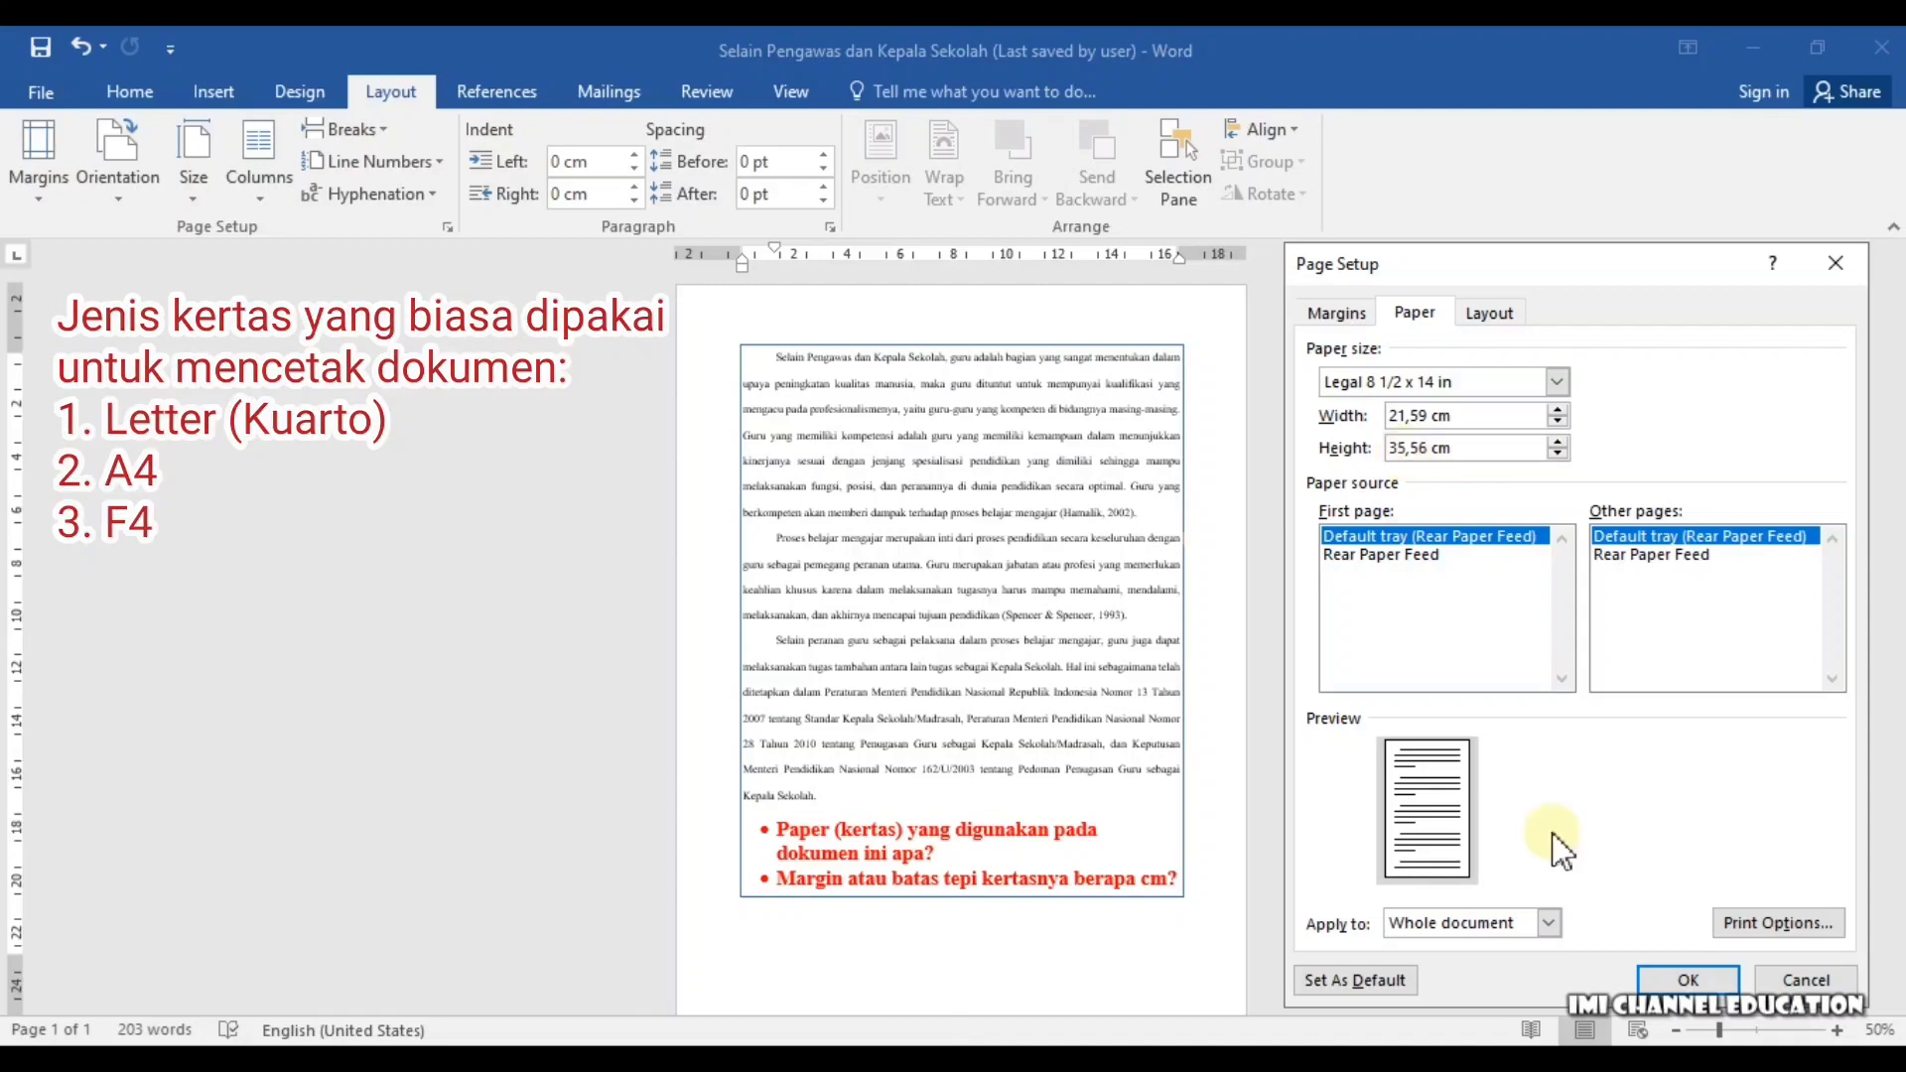
click(1807, 973)
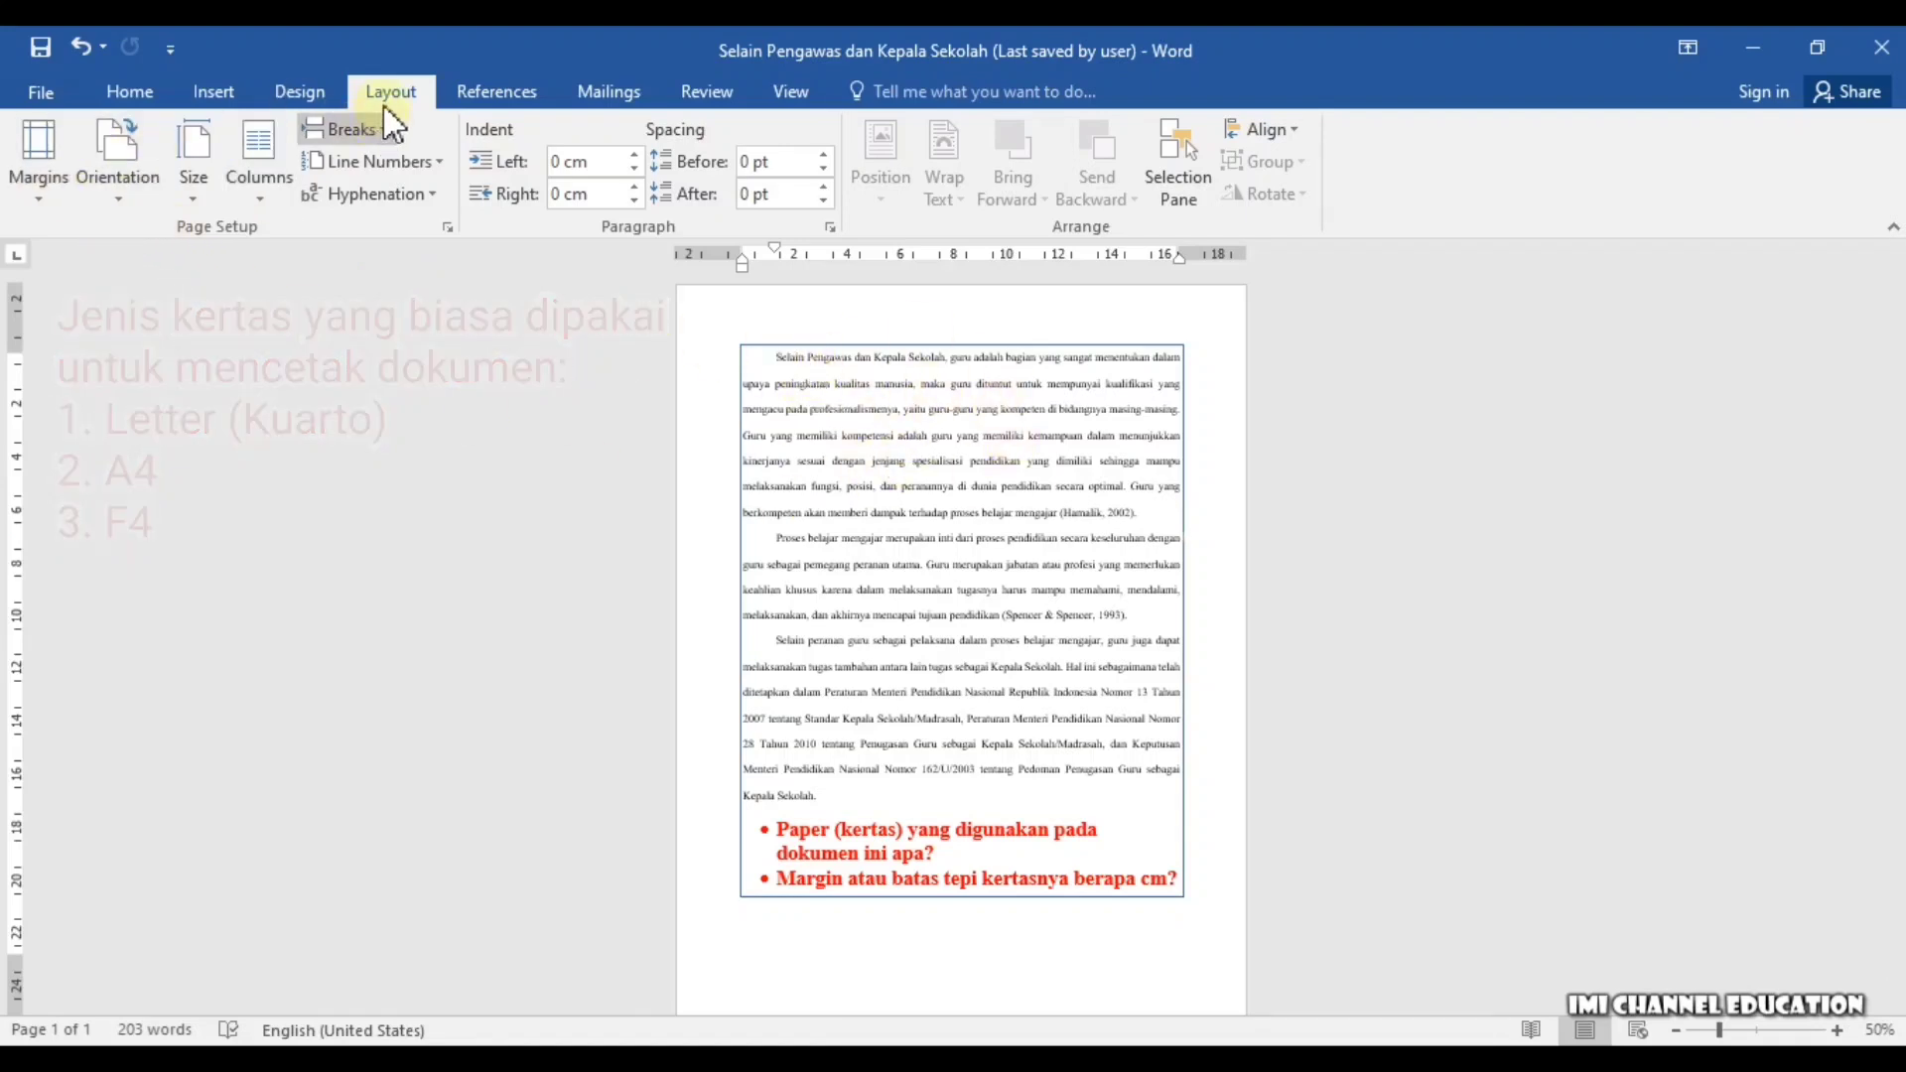
- Set the whole document to Landscape orientation and delete the rectangle drawn around the text
click(40, 164)
click(270, 778)
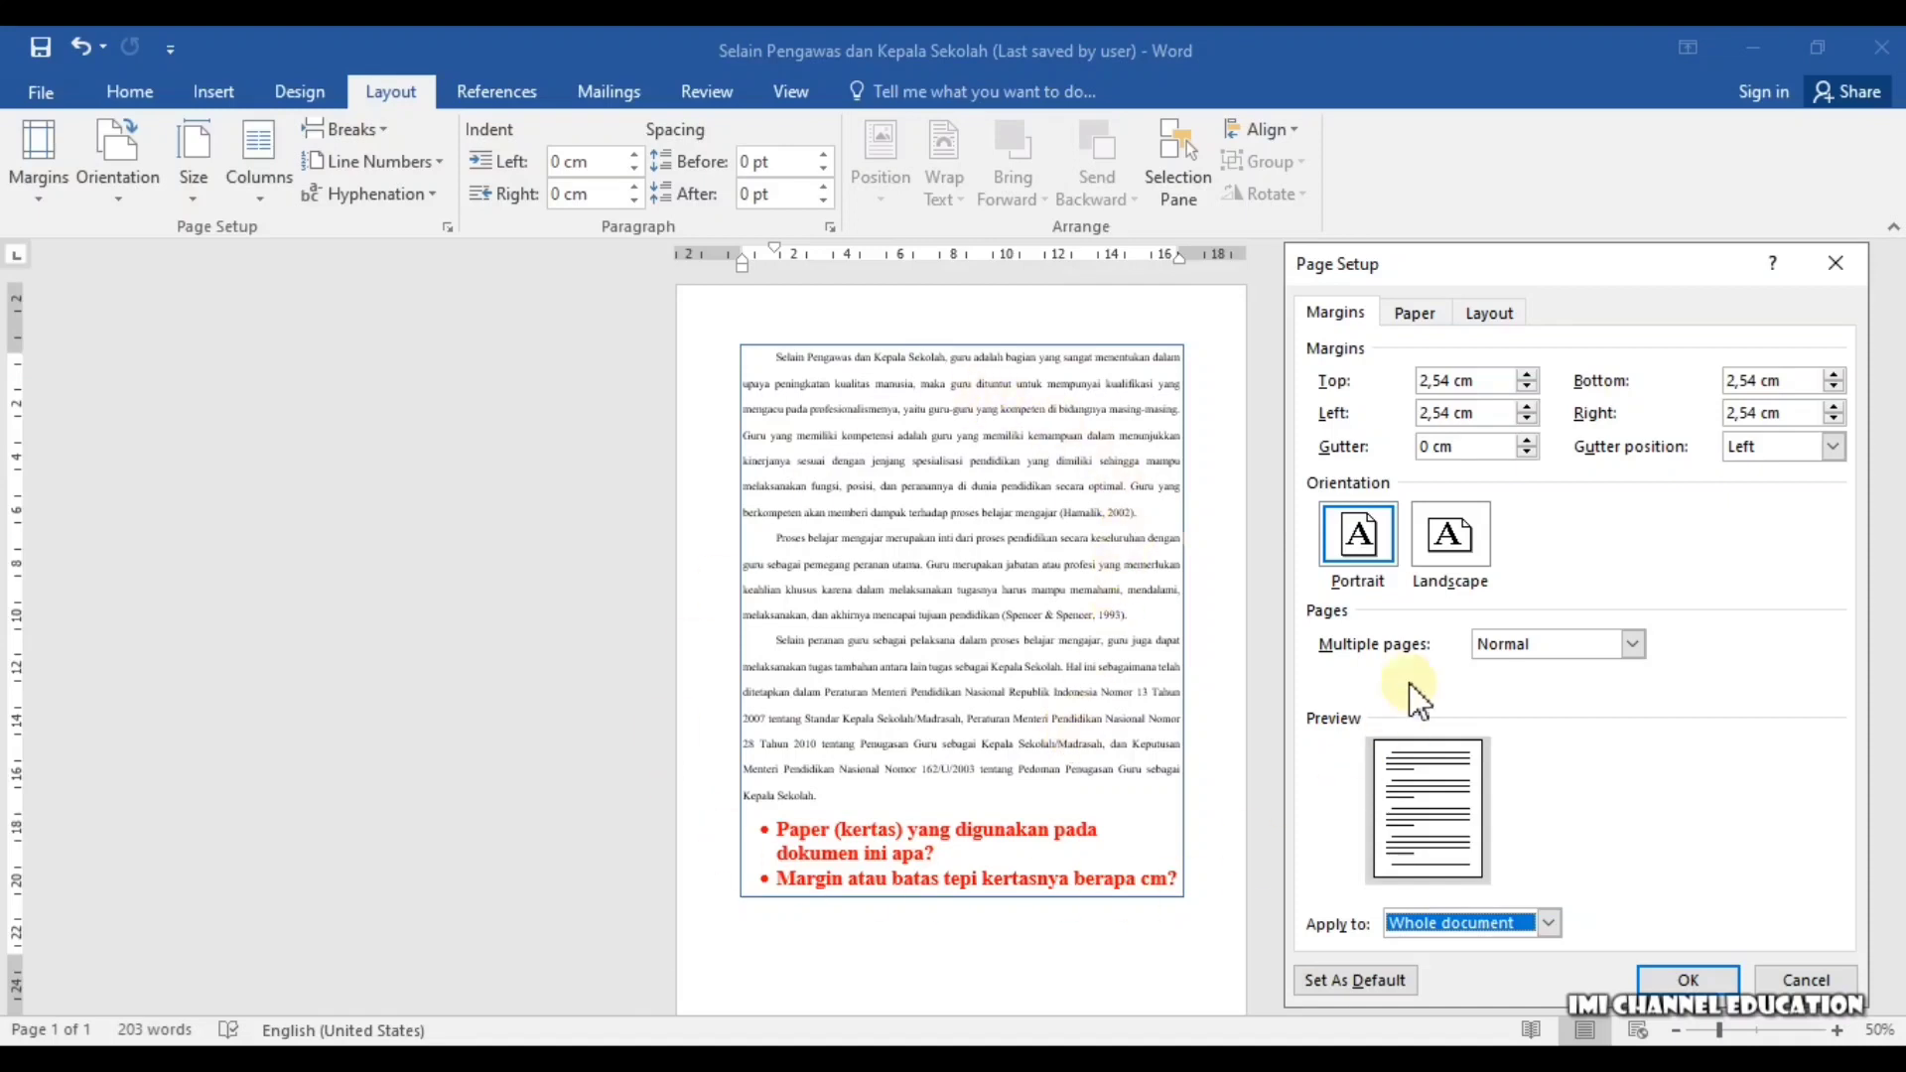
click(1469, 531)
click(1688, 980)
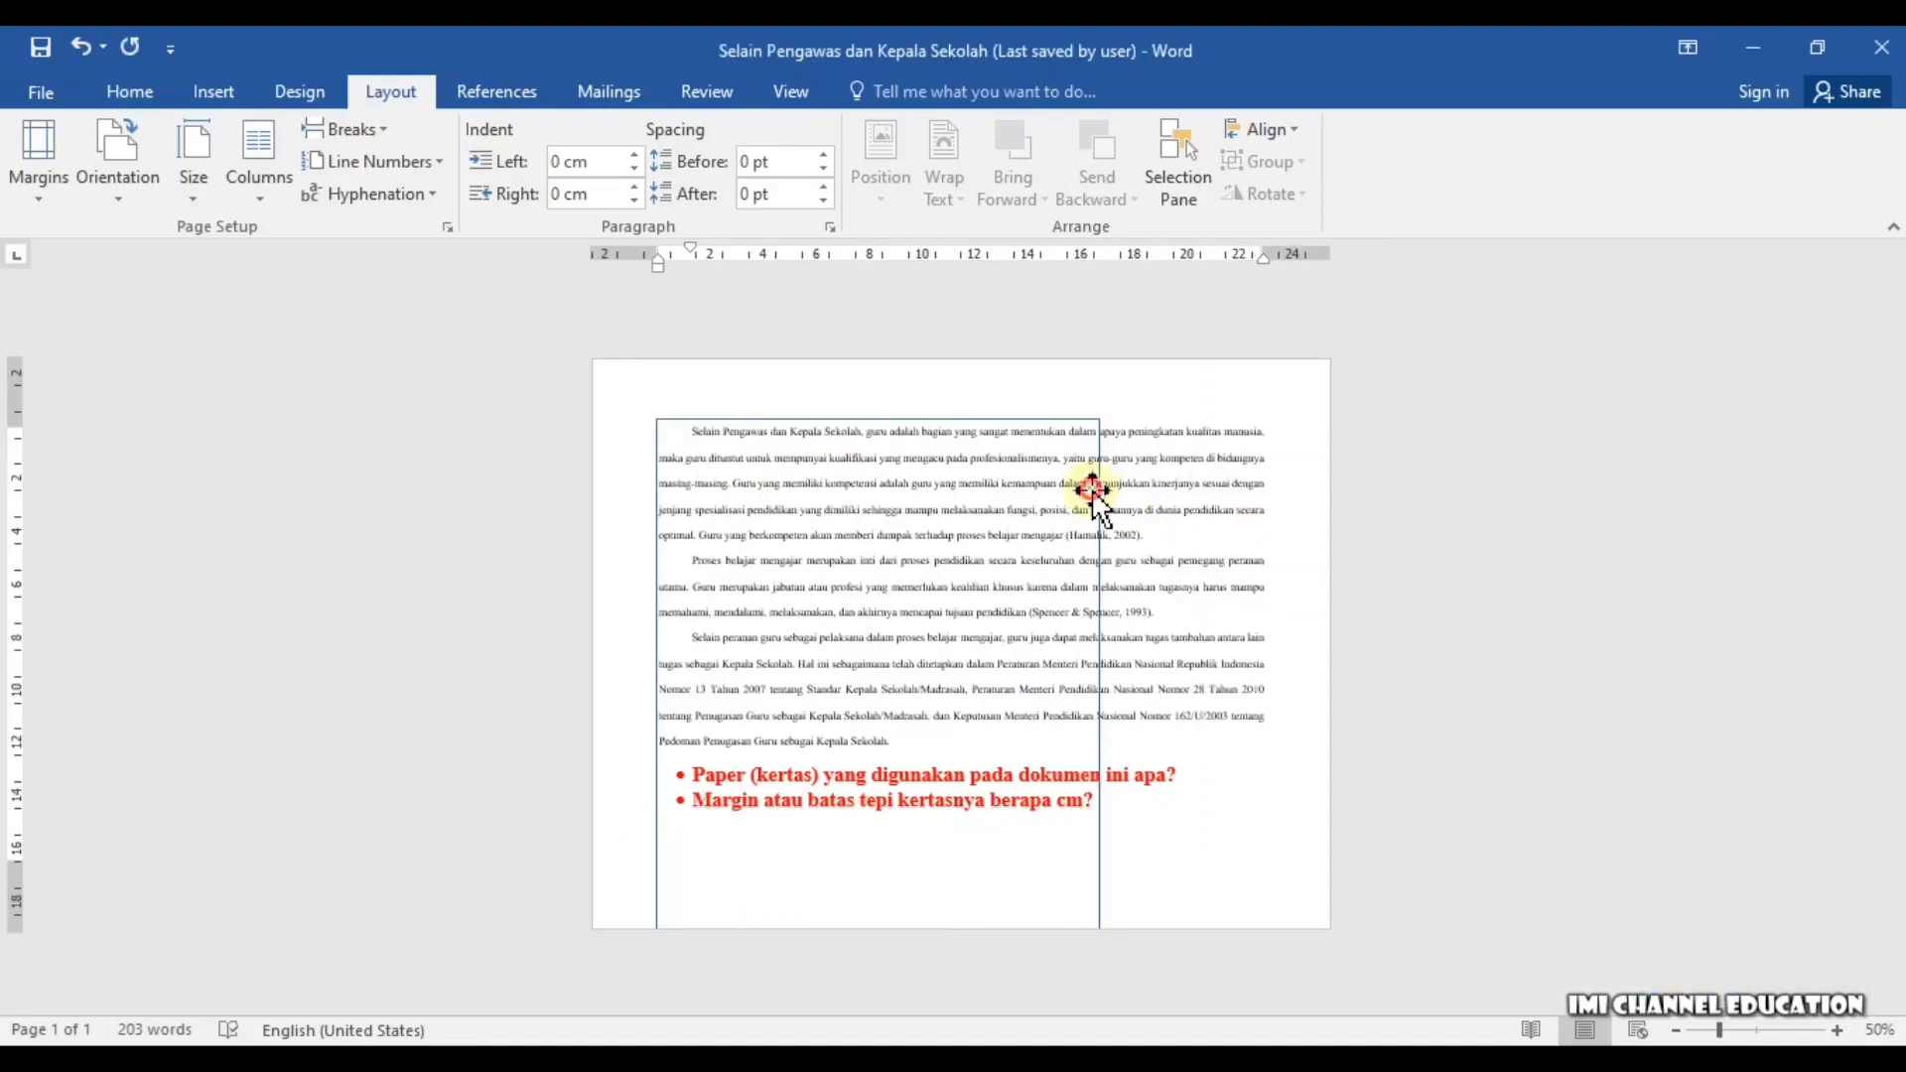
click(1093, 491)
key(Delete)
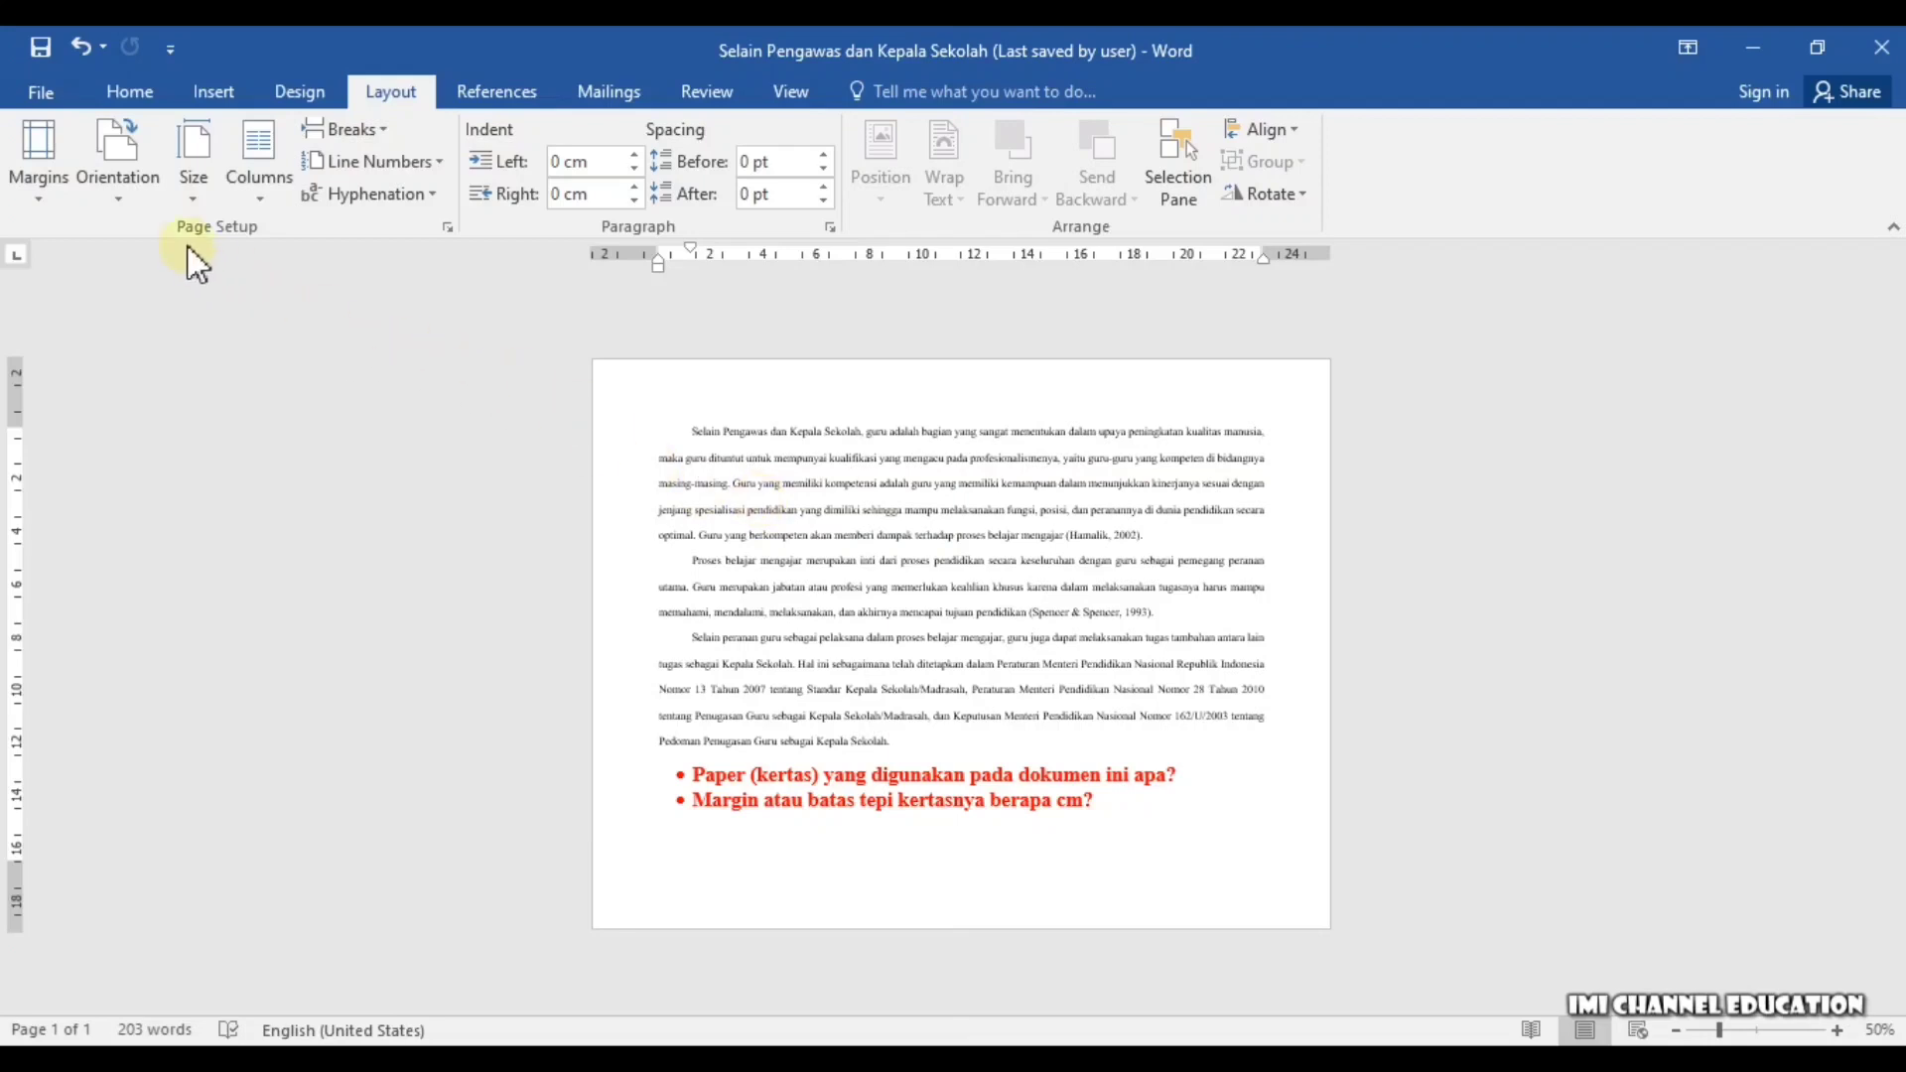
- Return the whole document to Portrait orientation through the custom margins settings
click(50, 187)
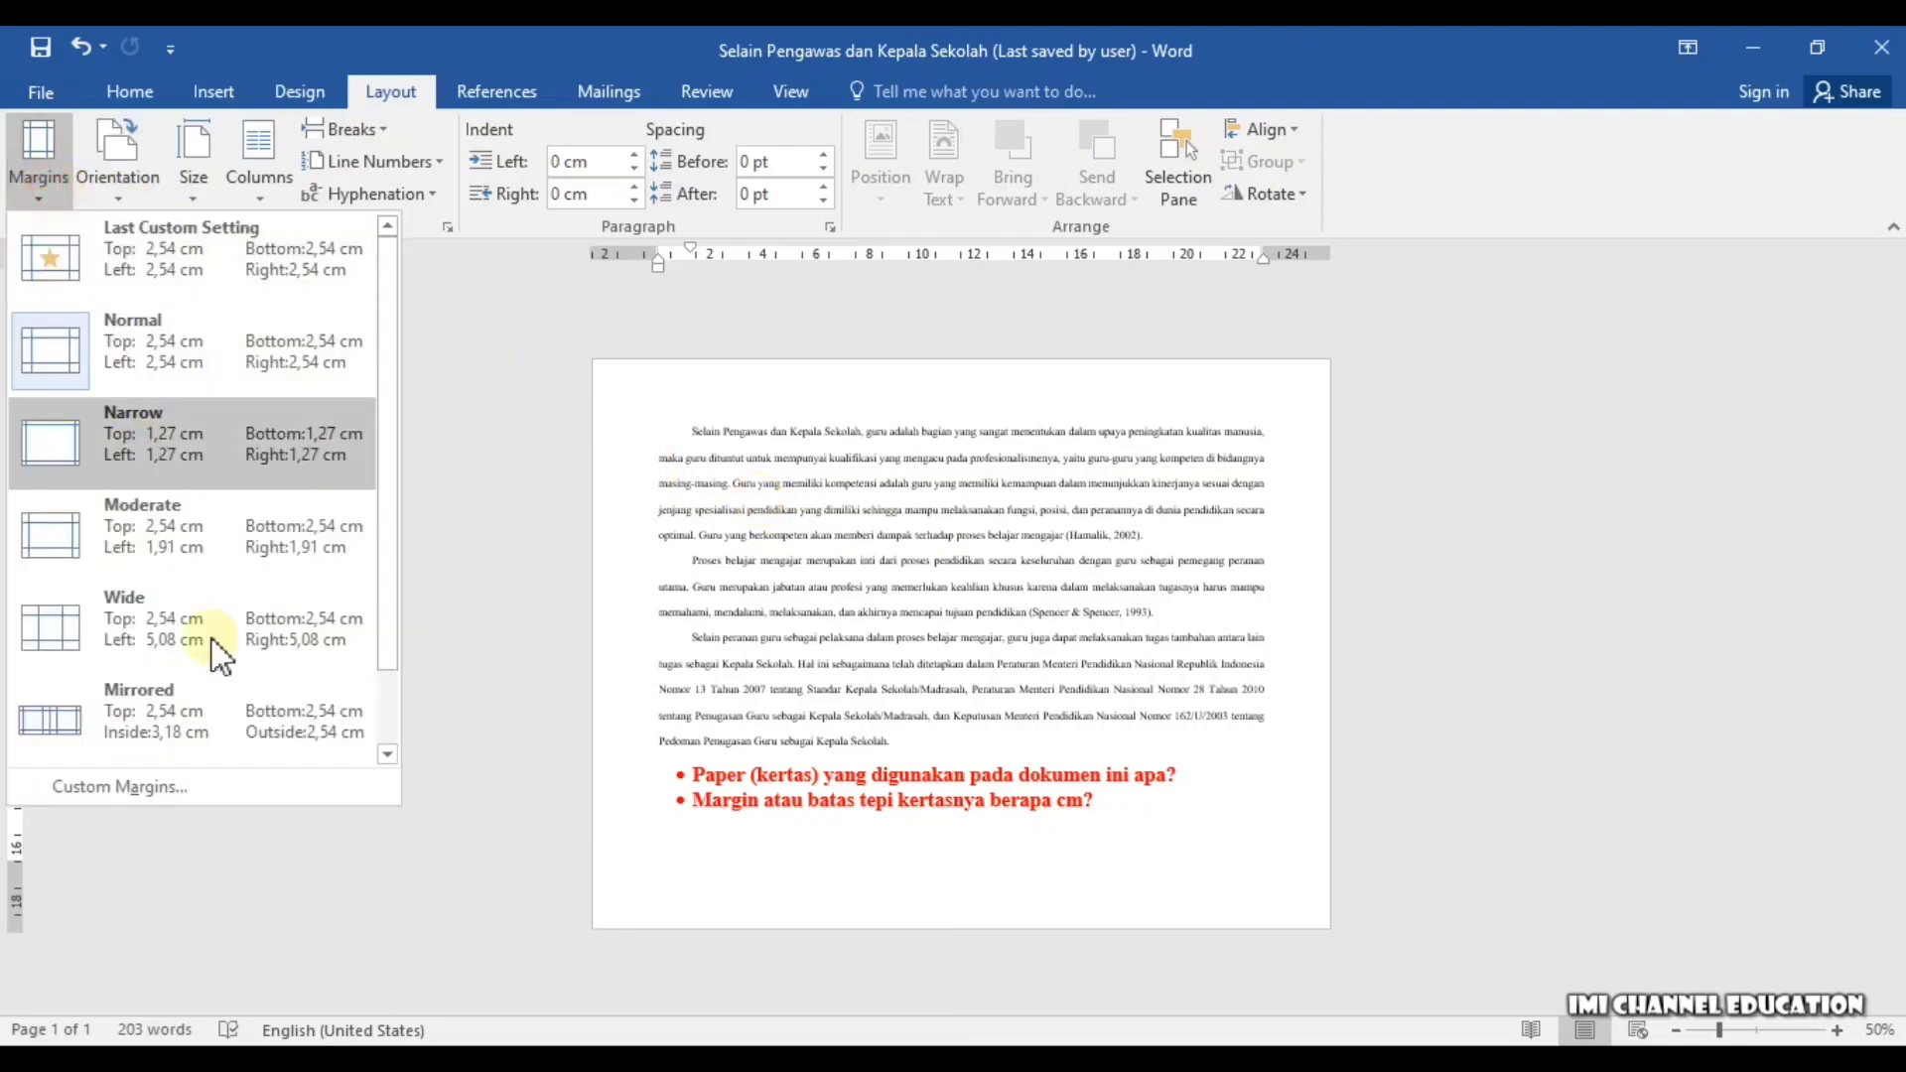
click(277, 785)
click(1358, 536)
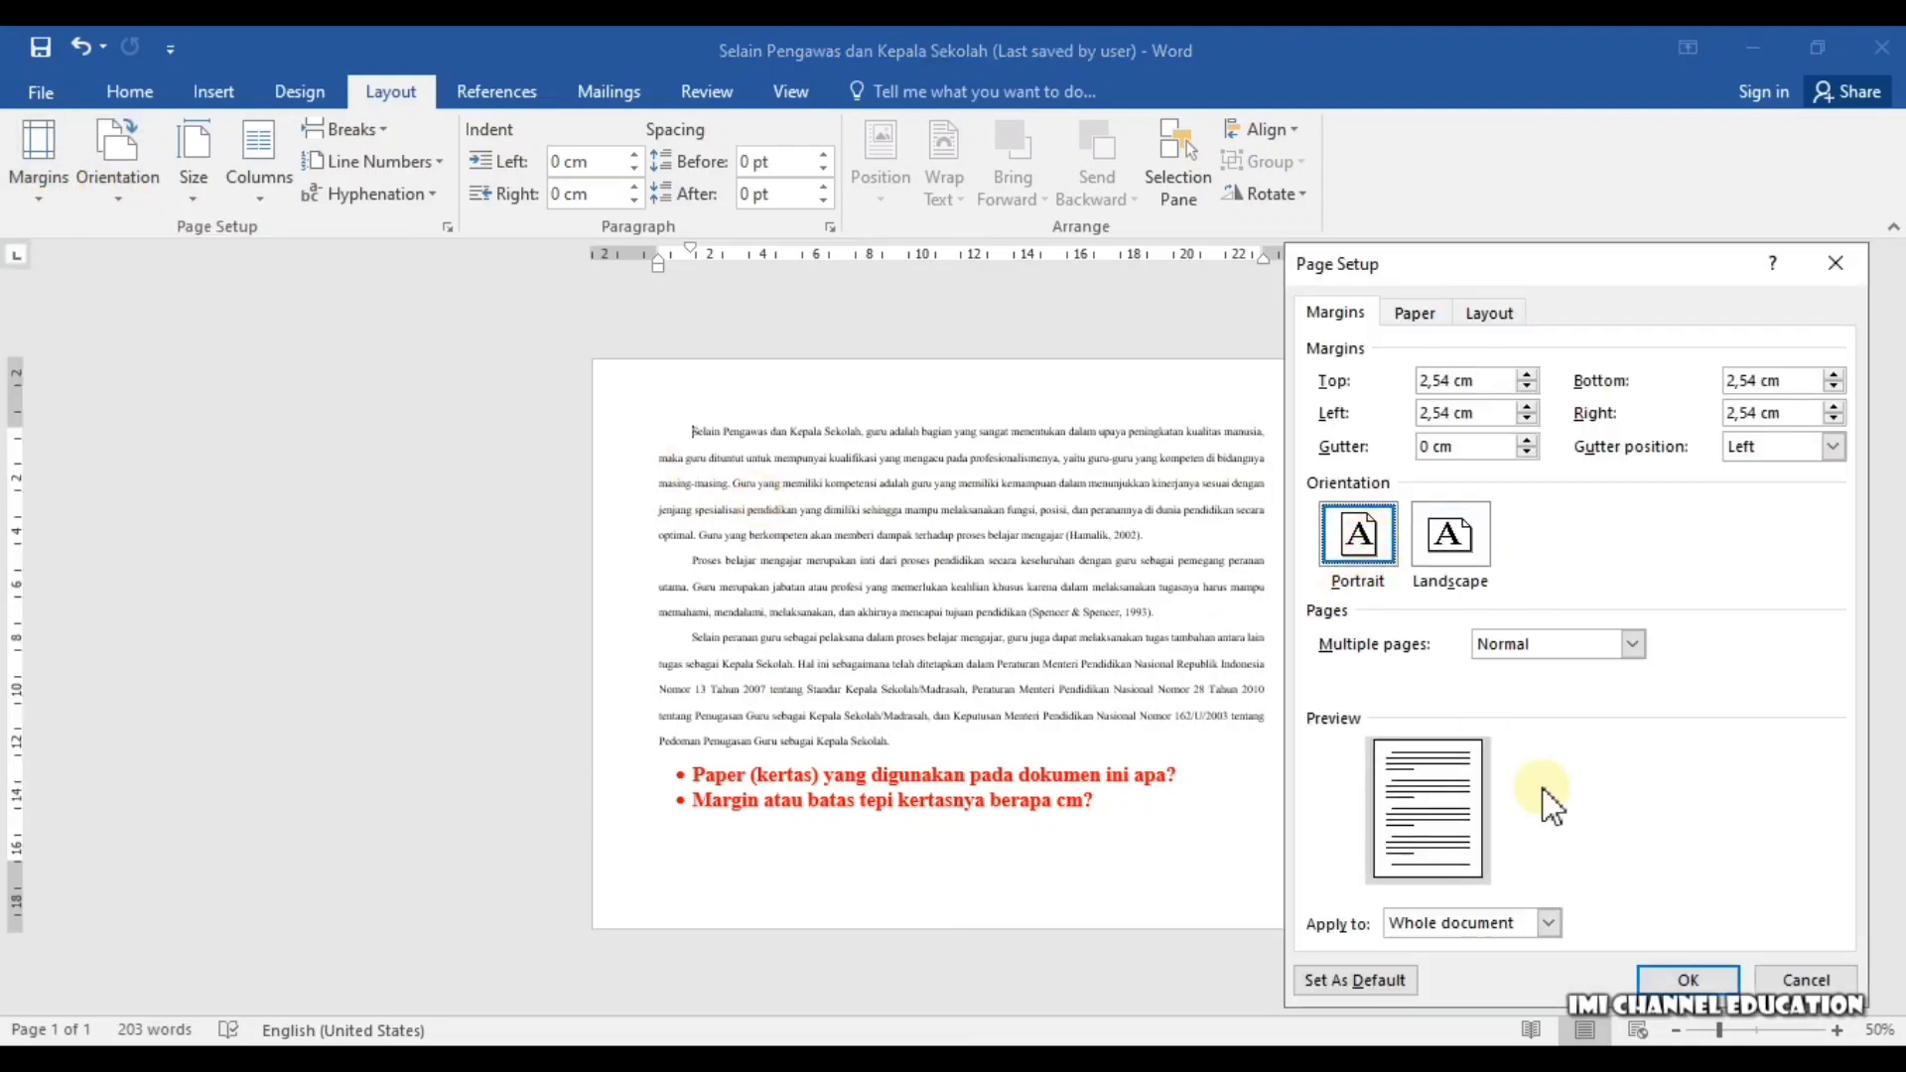
click(1688, 979)
- Reopen the custom margins settings, move the dialog clear of the page, and apply Landscape orientation to the whole document
click(33, 140)
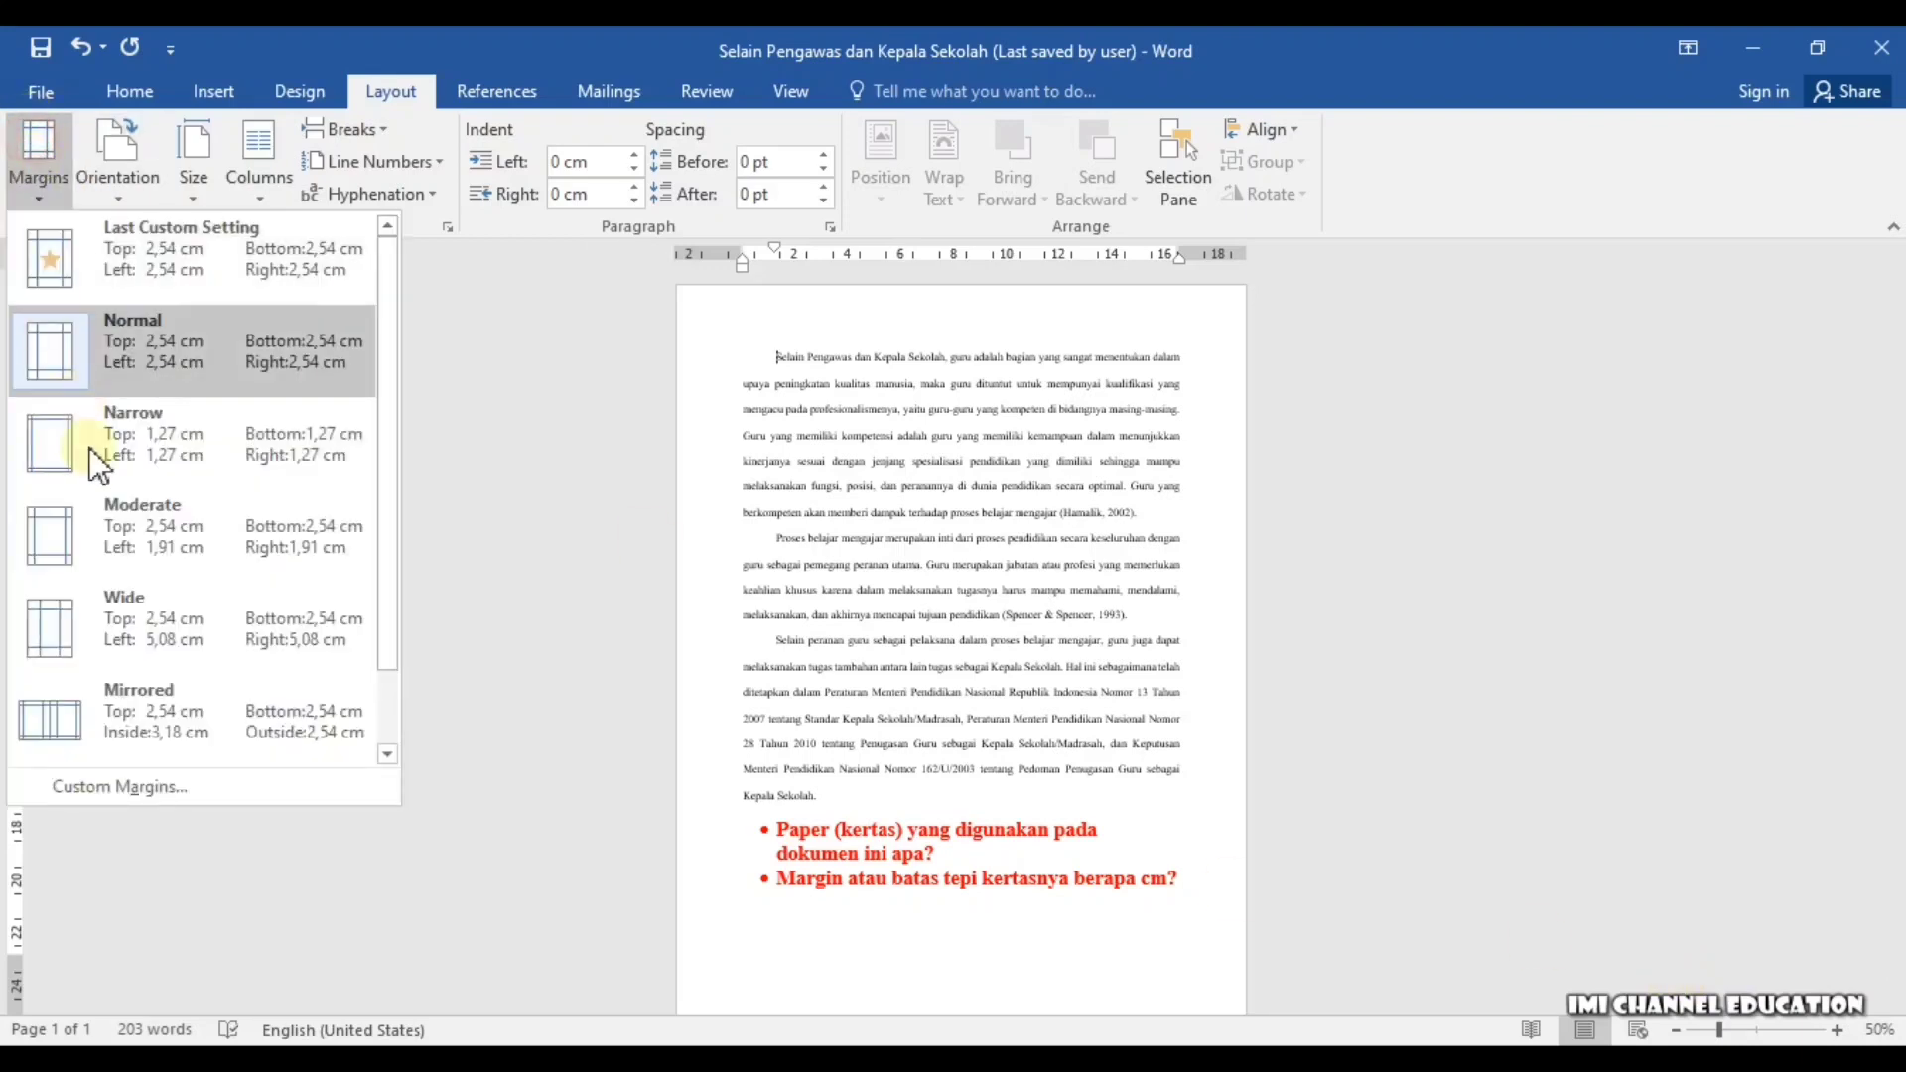
click(260, 788)
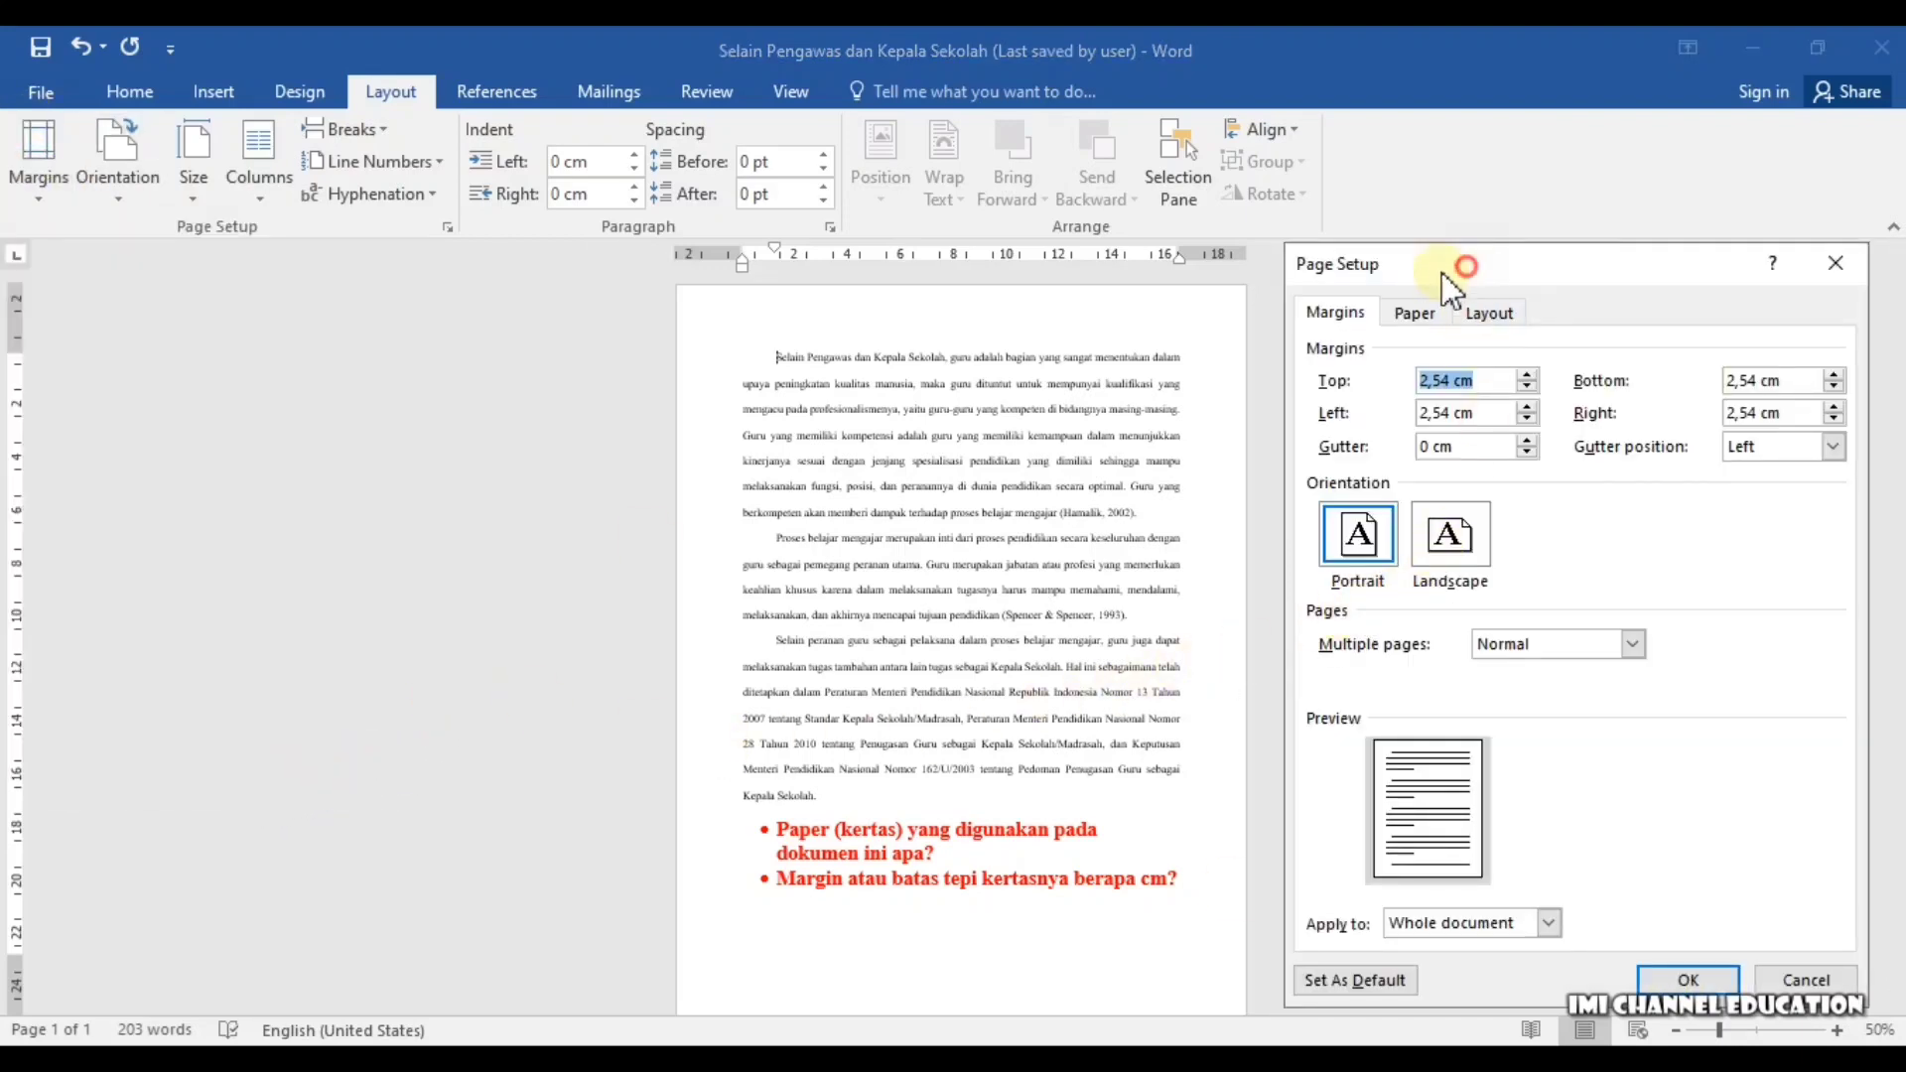
drag(1441, 272, 276, 286)
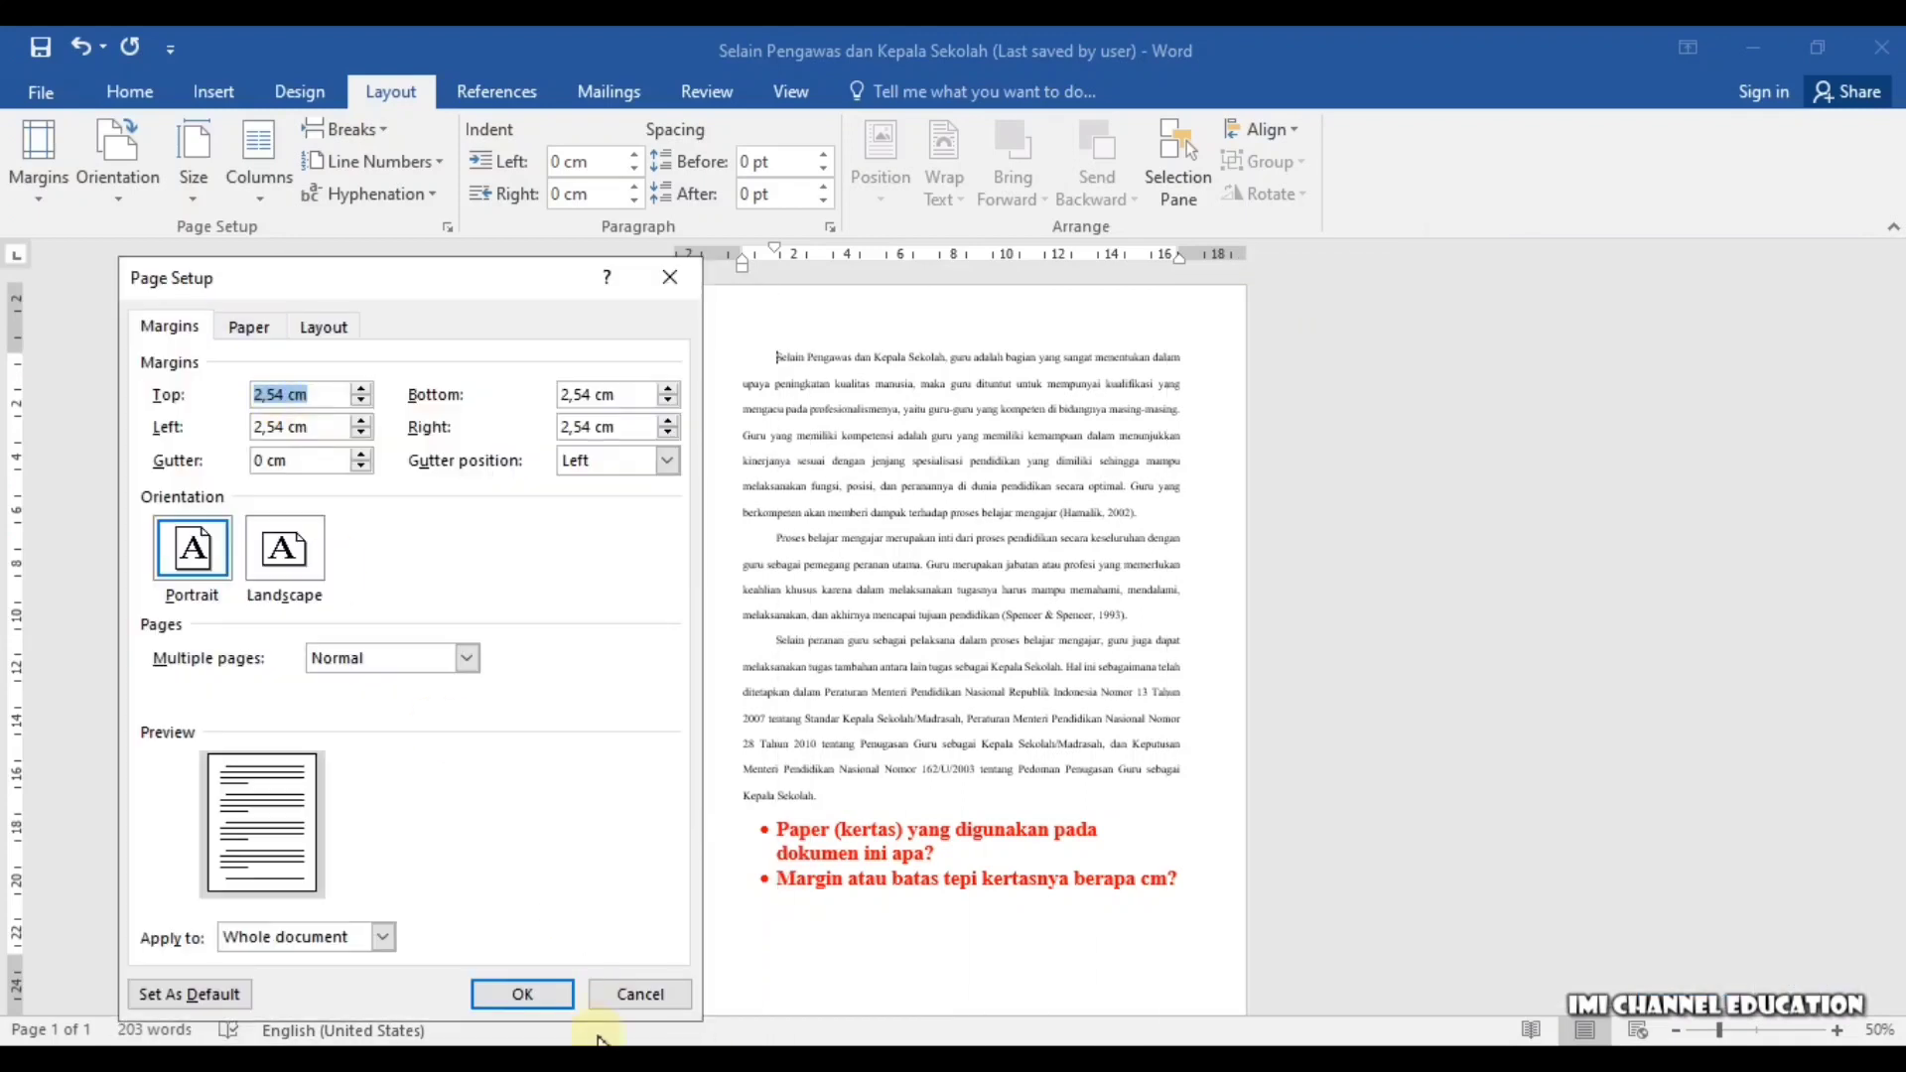
click(288, 581)
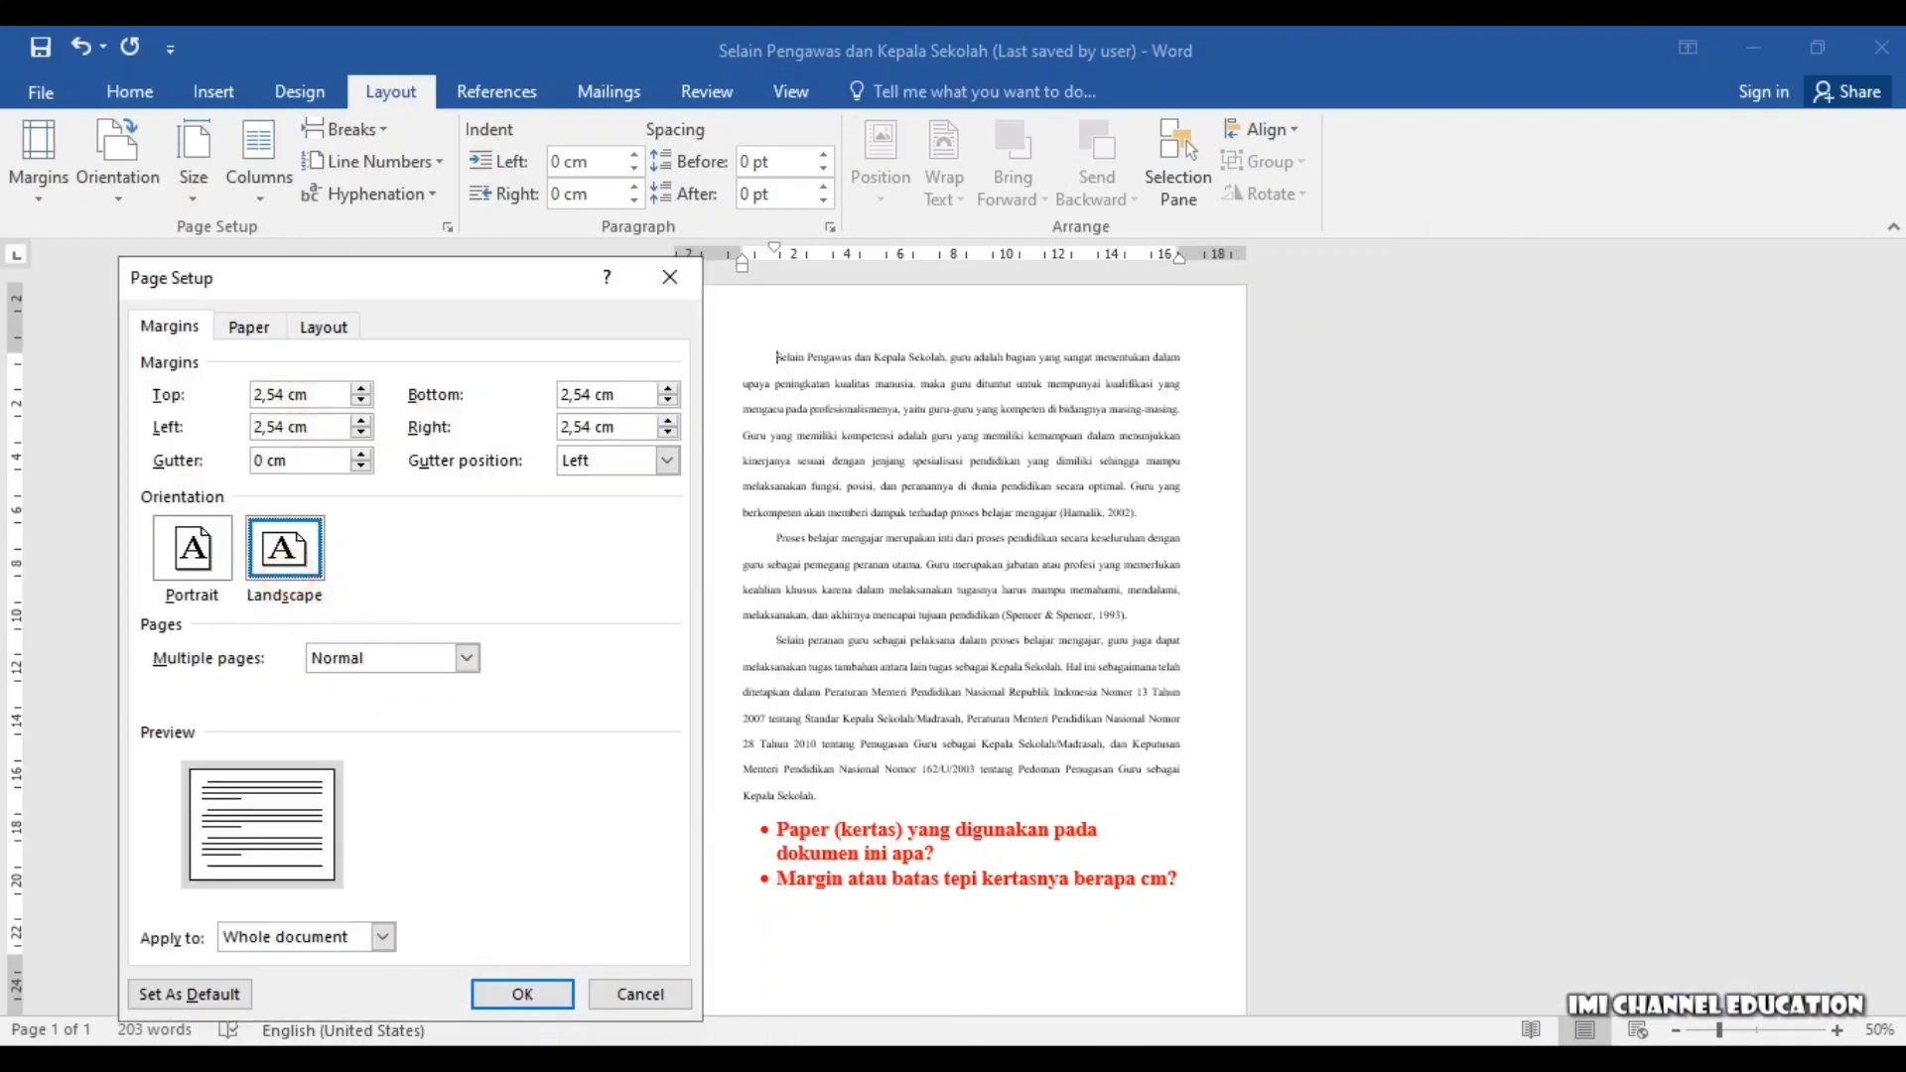
click(496, 991)
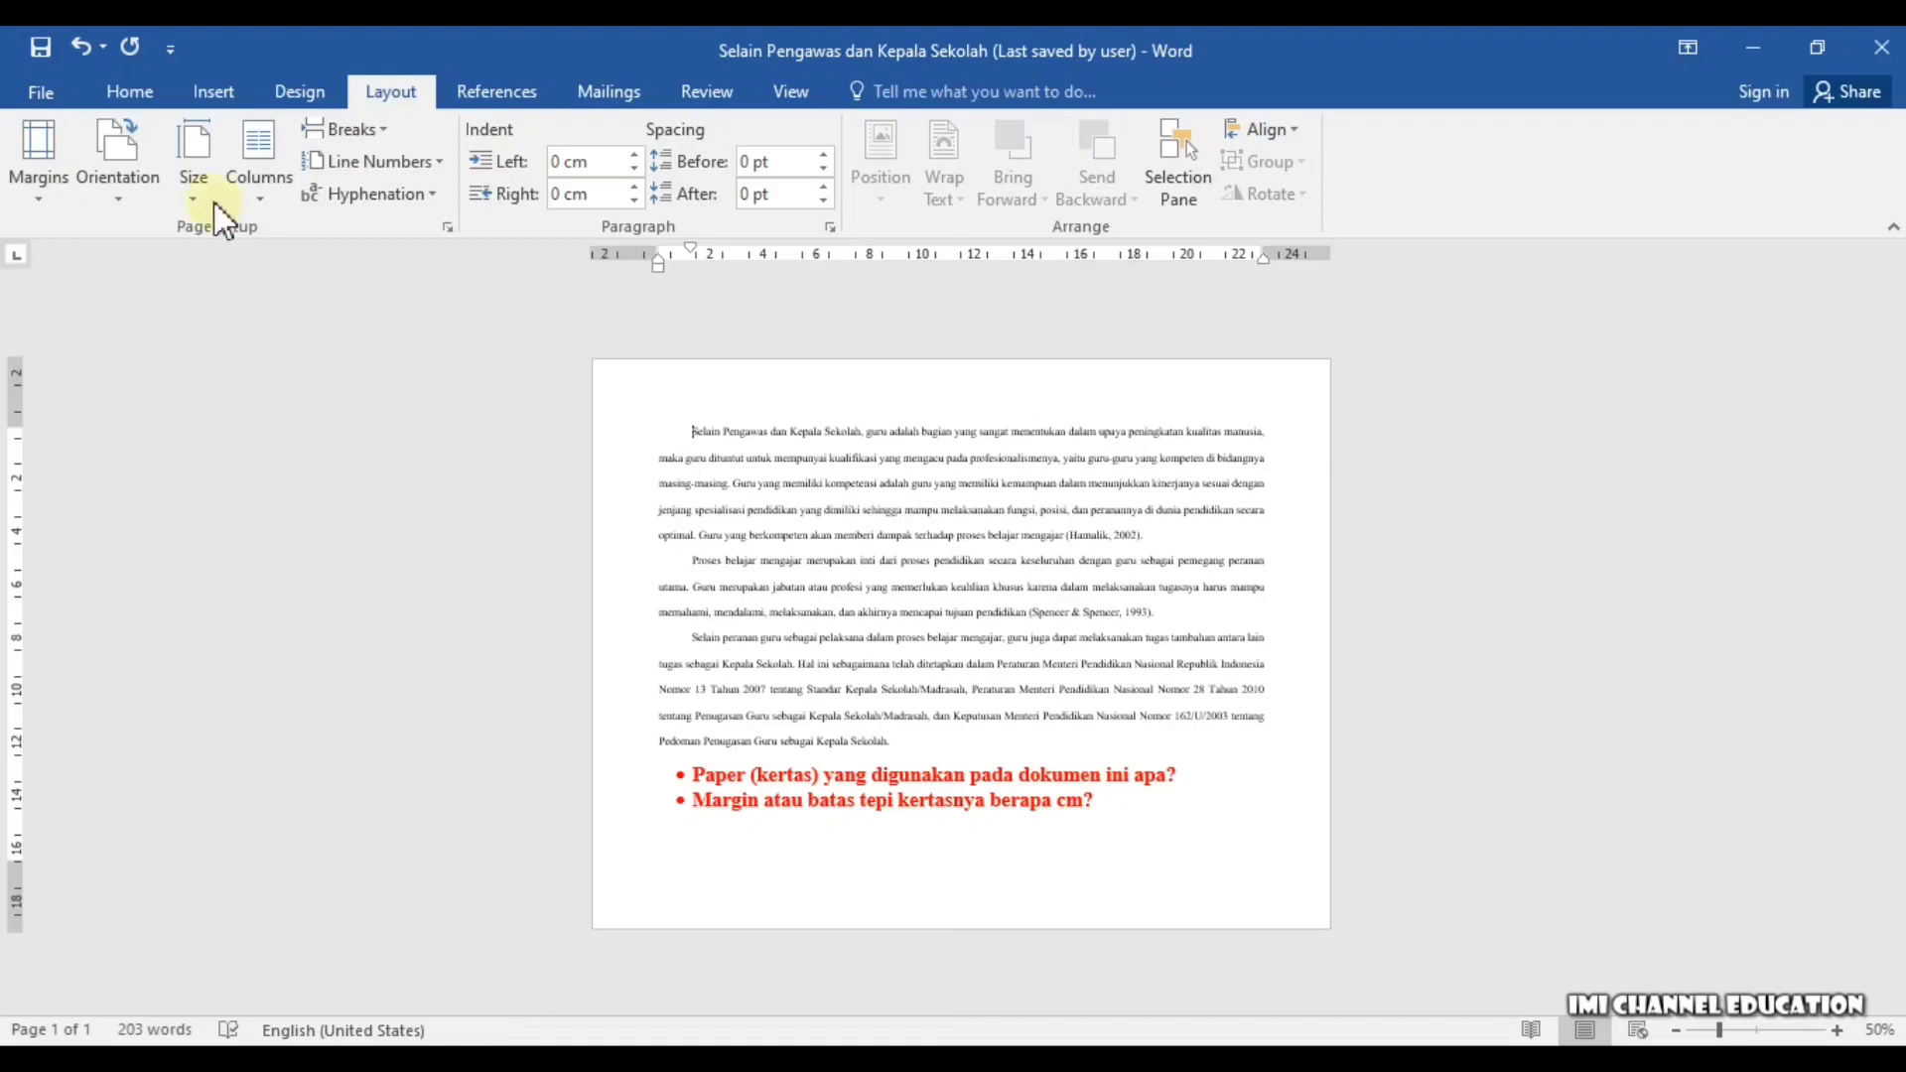
- Choose Portrait orientation in the custom margins settings and move the dialog higher on the screen
click(37, 159)
click(190, 791)
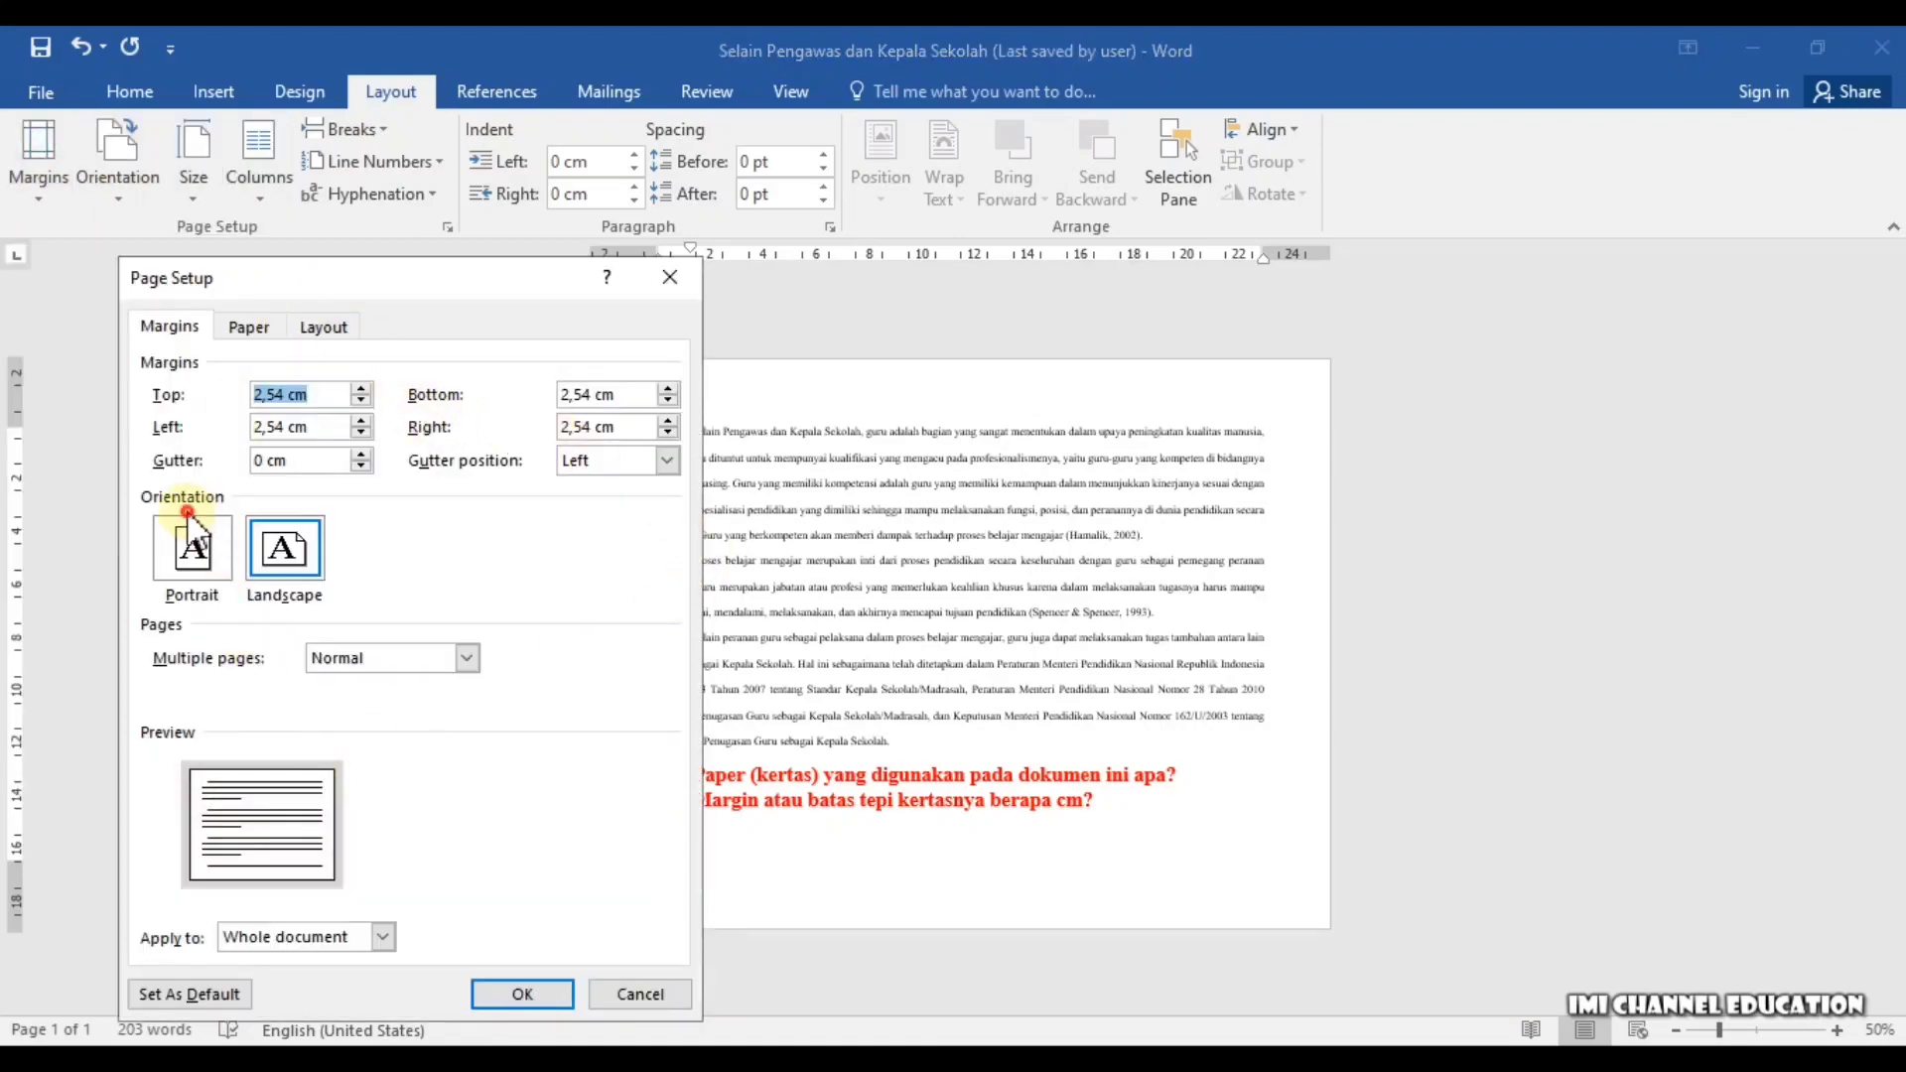
click(191, 556)
drag(320, 281, 322, 211)
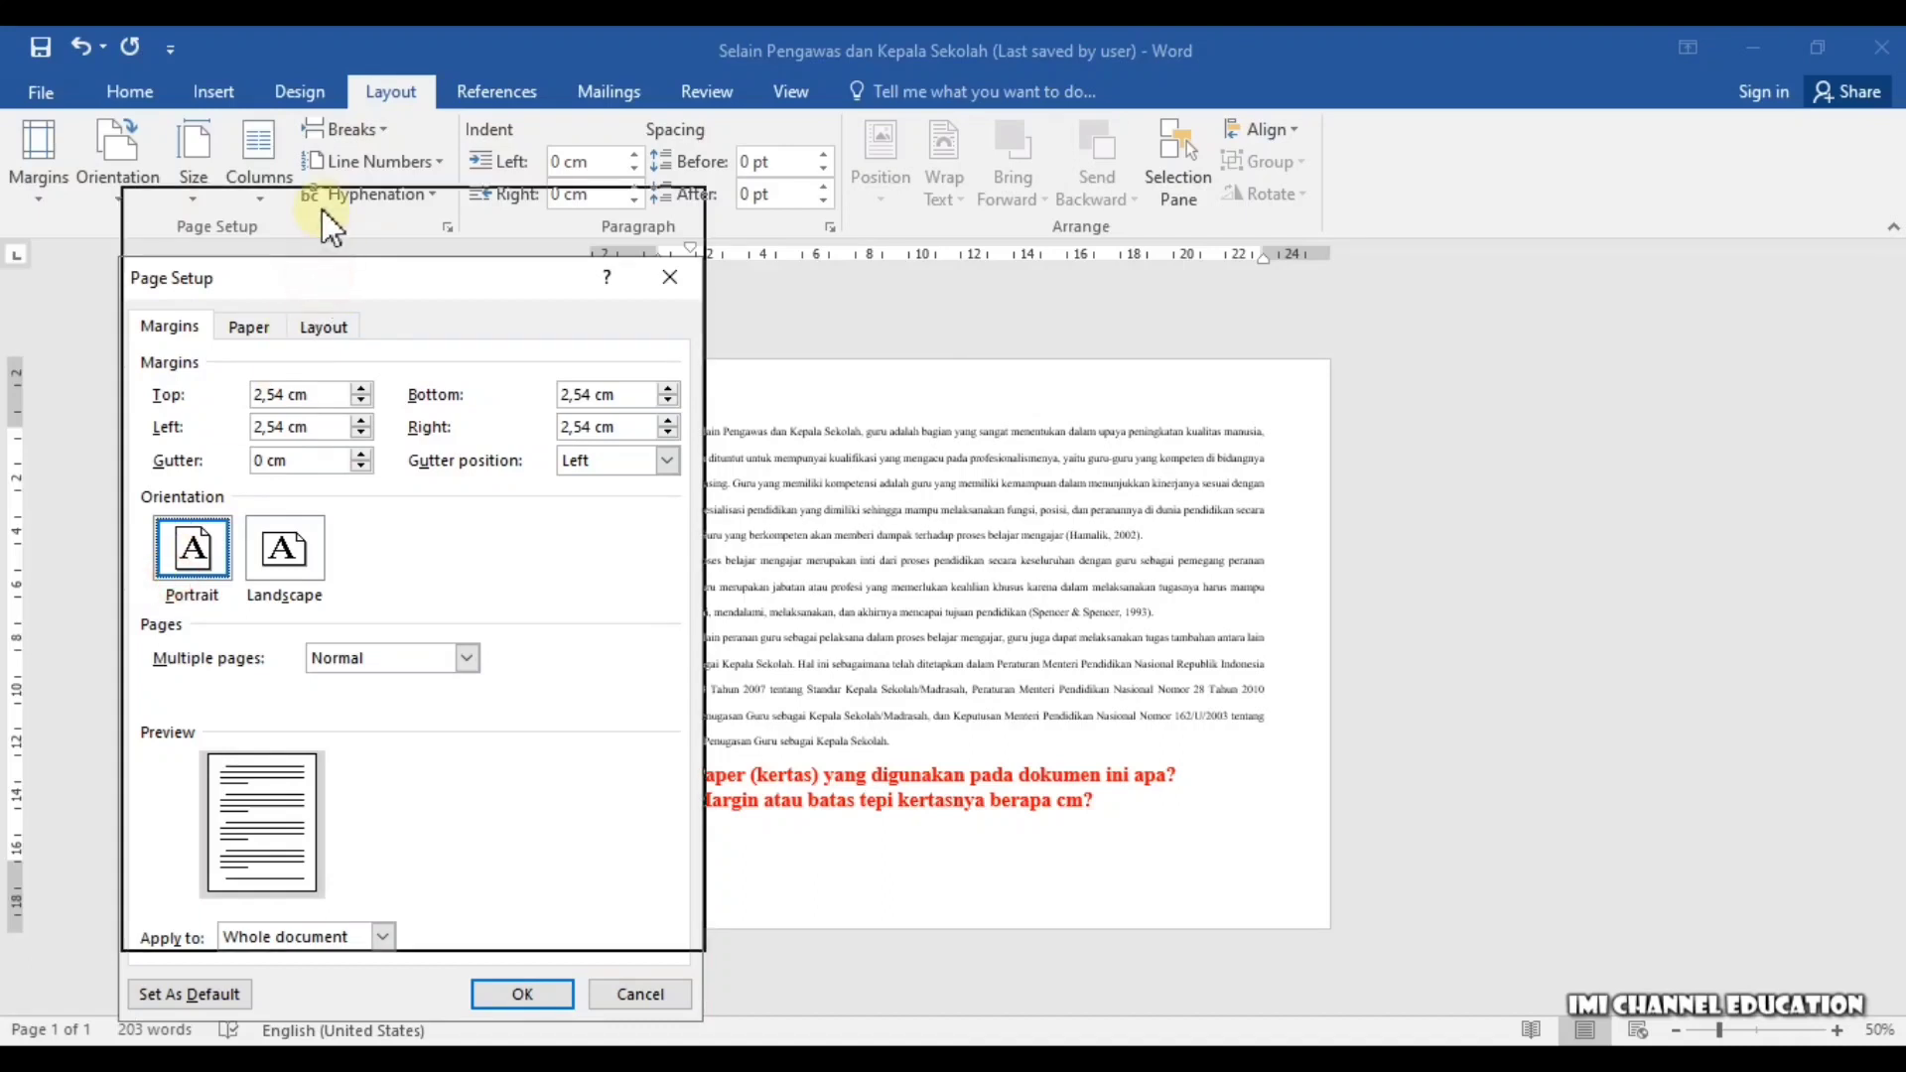
- Try adjusting the left margin in small increments, raising it to 3.1 cm and stepping it back down
click(324, 361)
click(290, 358)
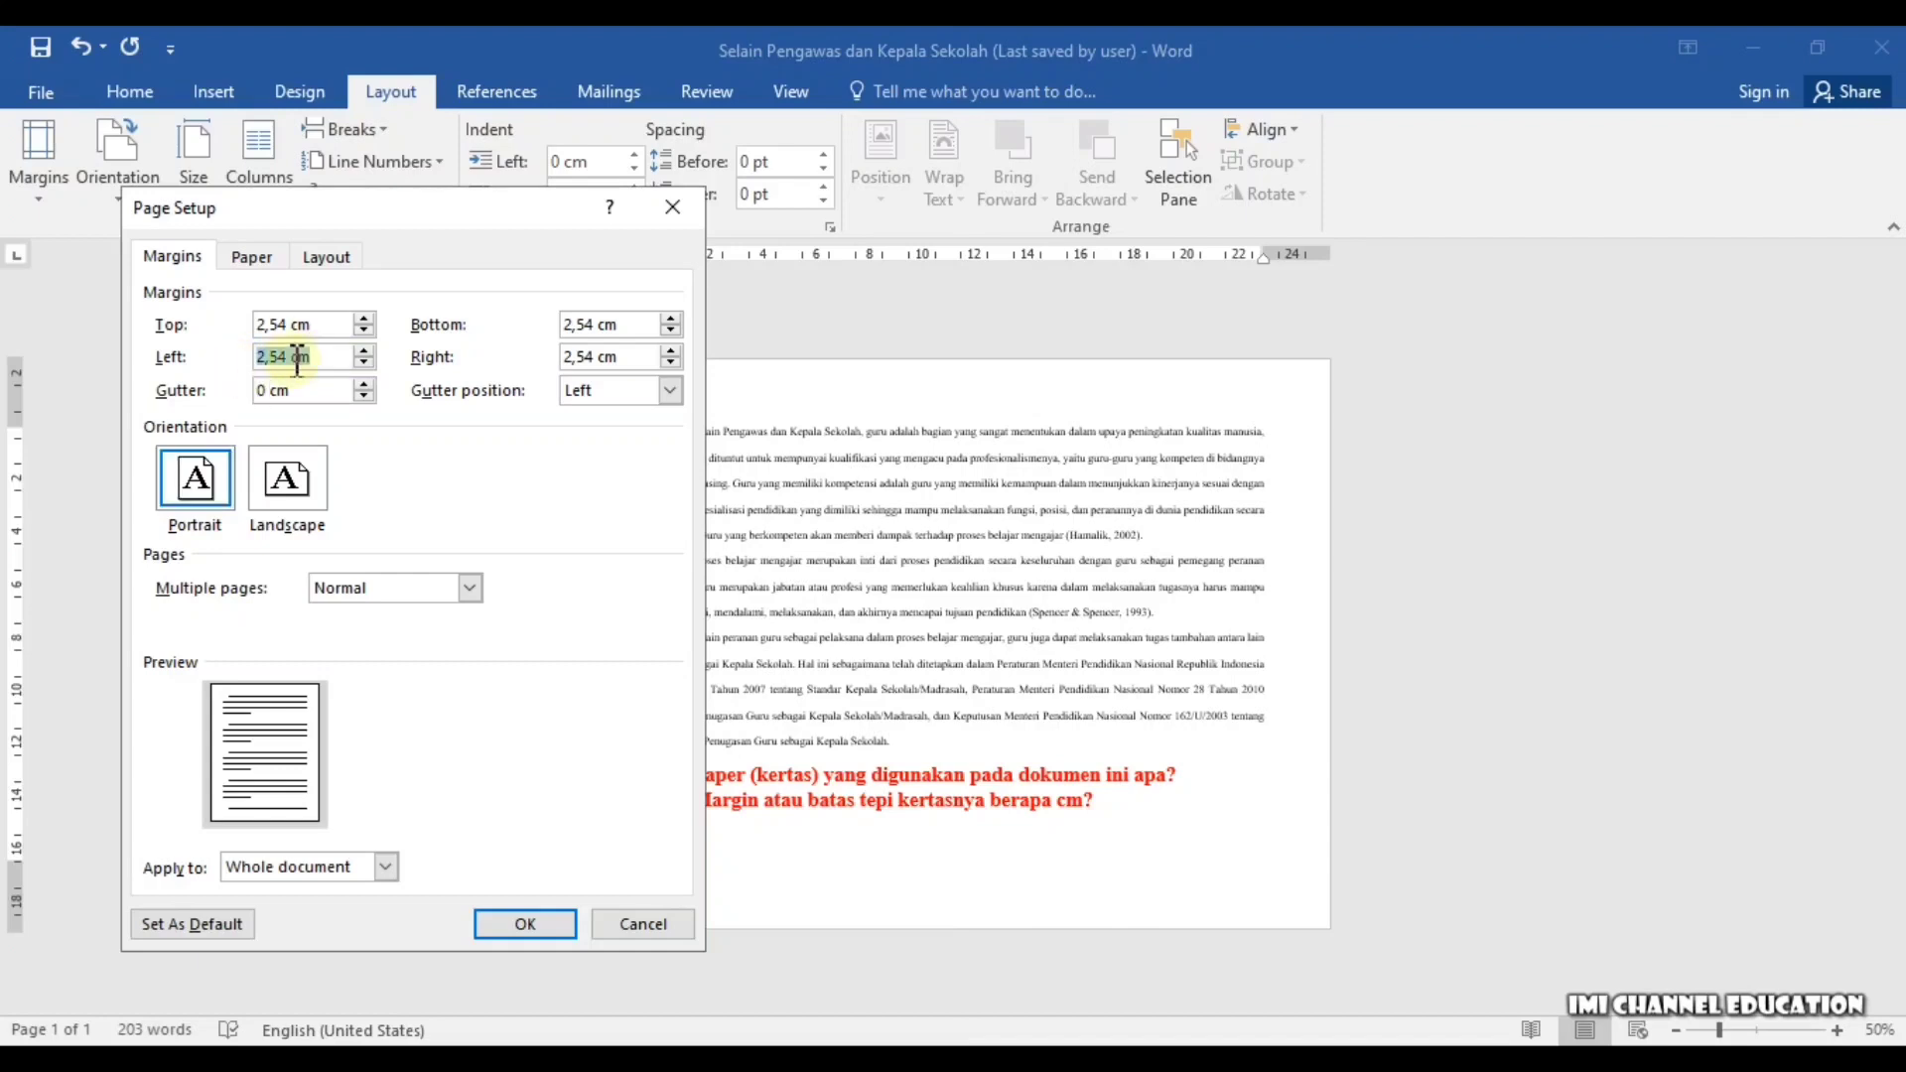
click(366, 349)
click(365, 349)
click(365, 350)
click(365, 350)
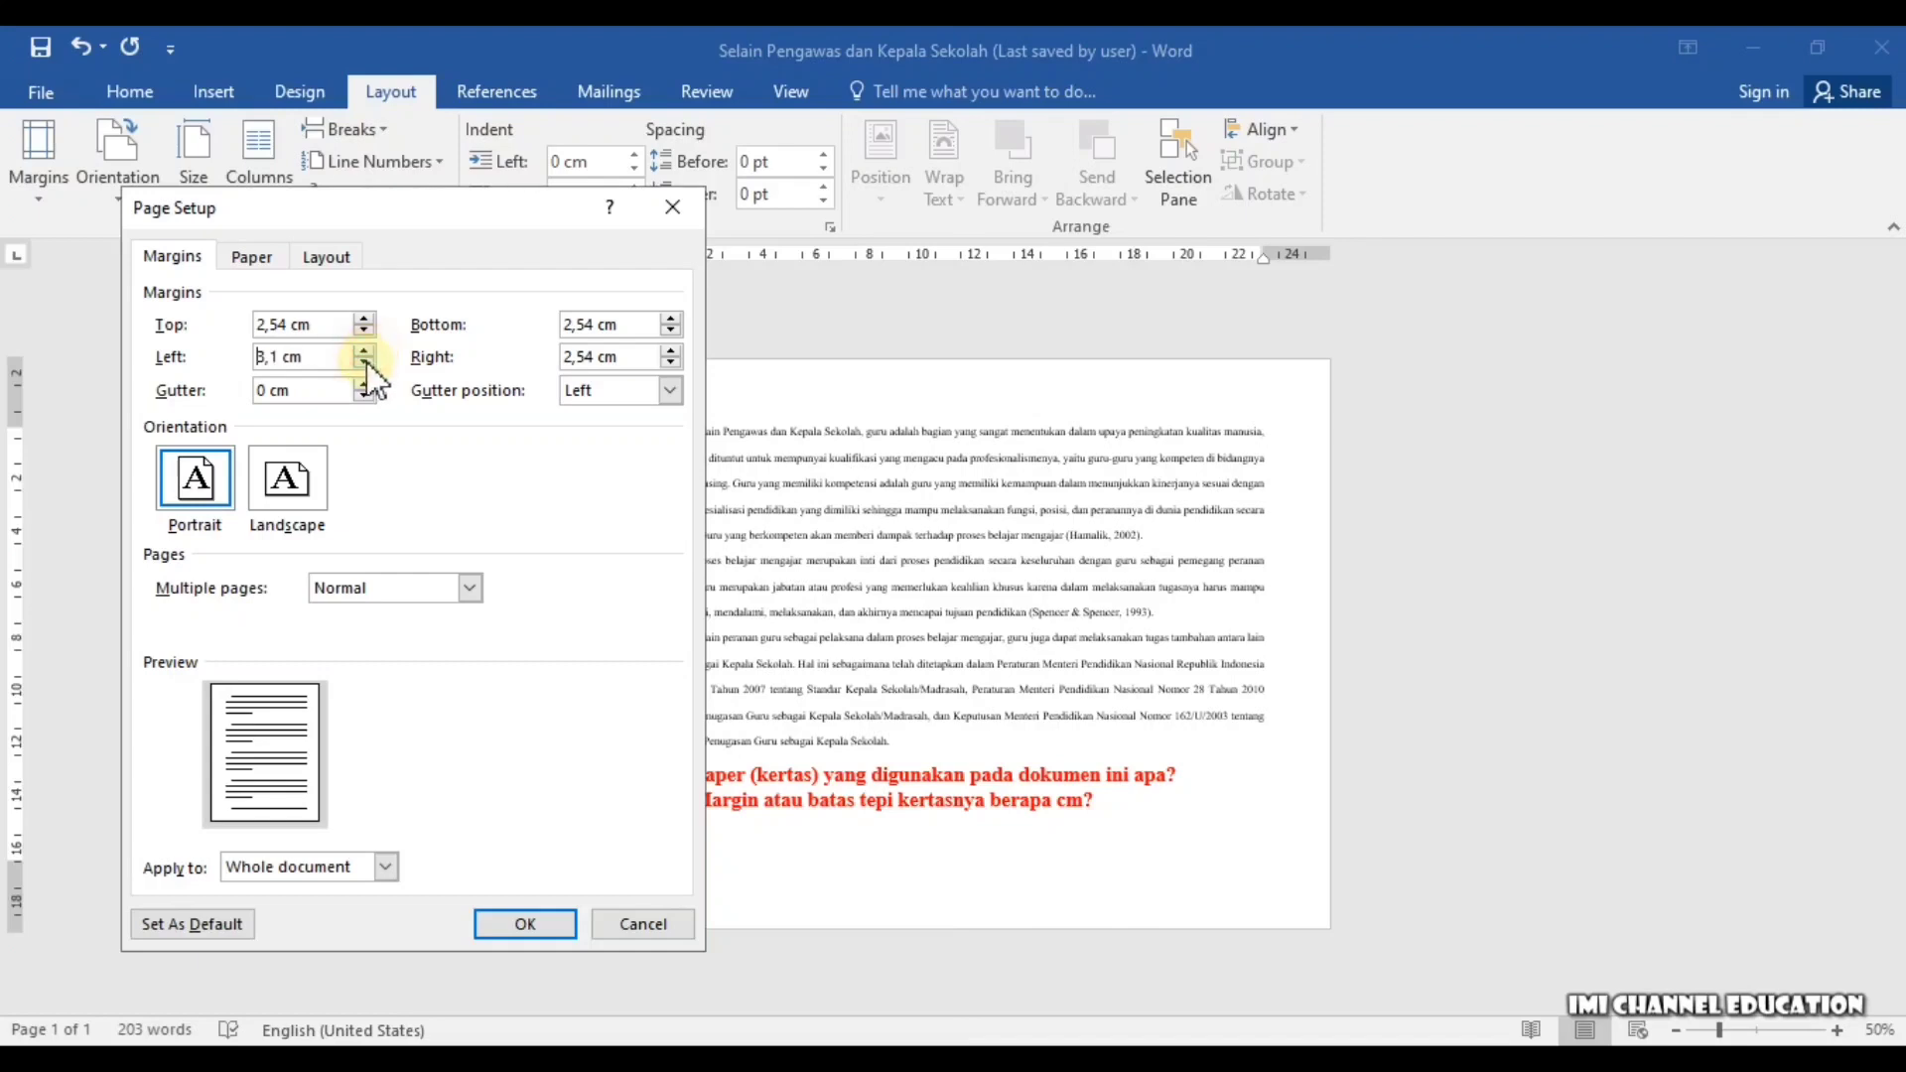
click(368, 363)
click(366, 363)
click(365, 352)
- Set the left margin to 5 cm and apply the page setup to the whole document
double_click(270, 357)
key(BackSpace)
text(5)
drag(405, 202, 1324, 206)
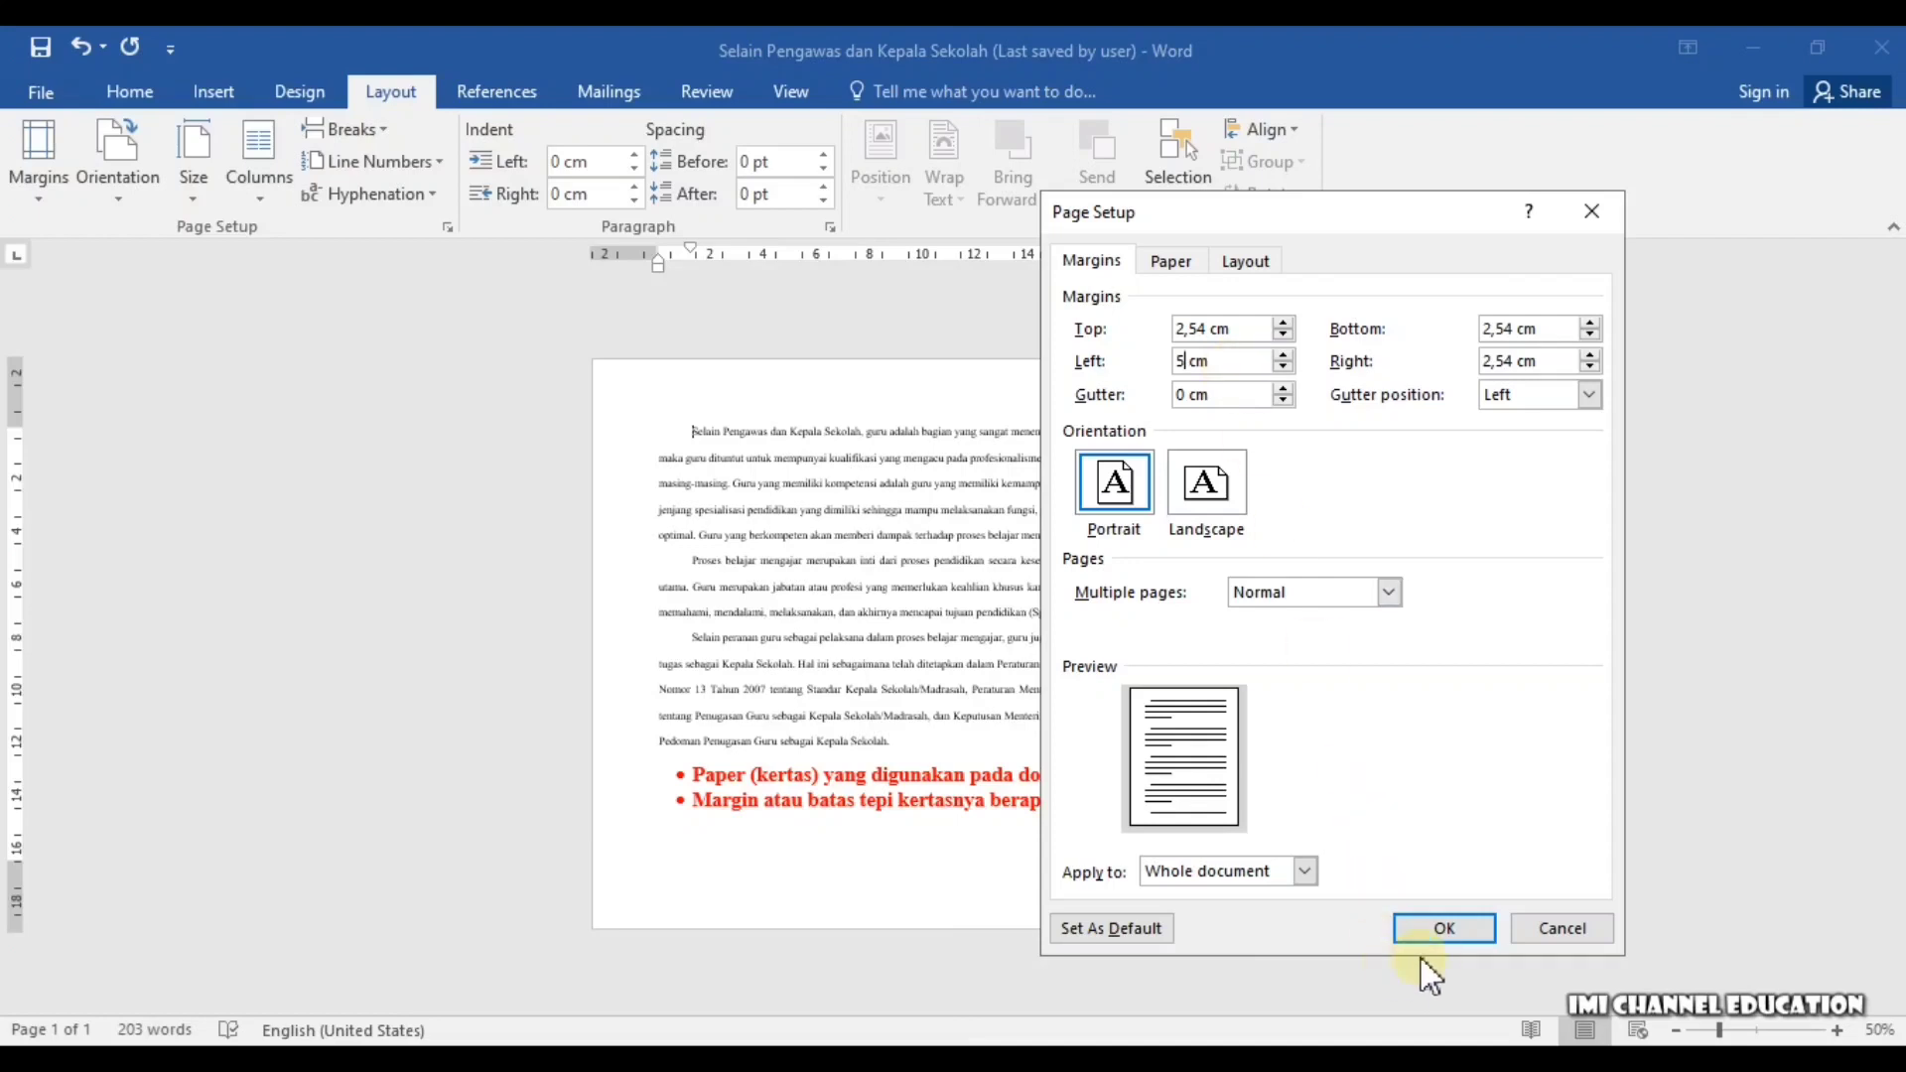
click(1445, 927)
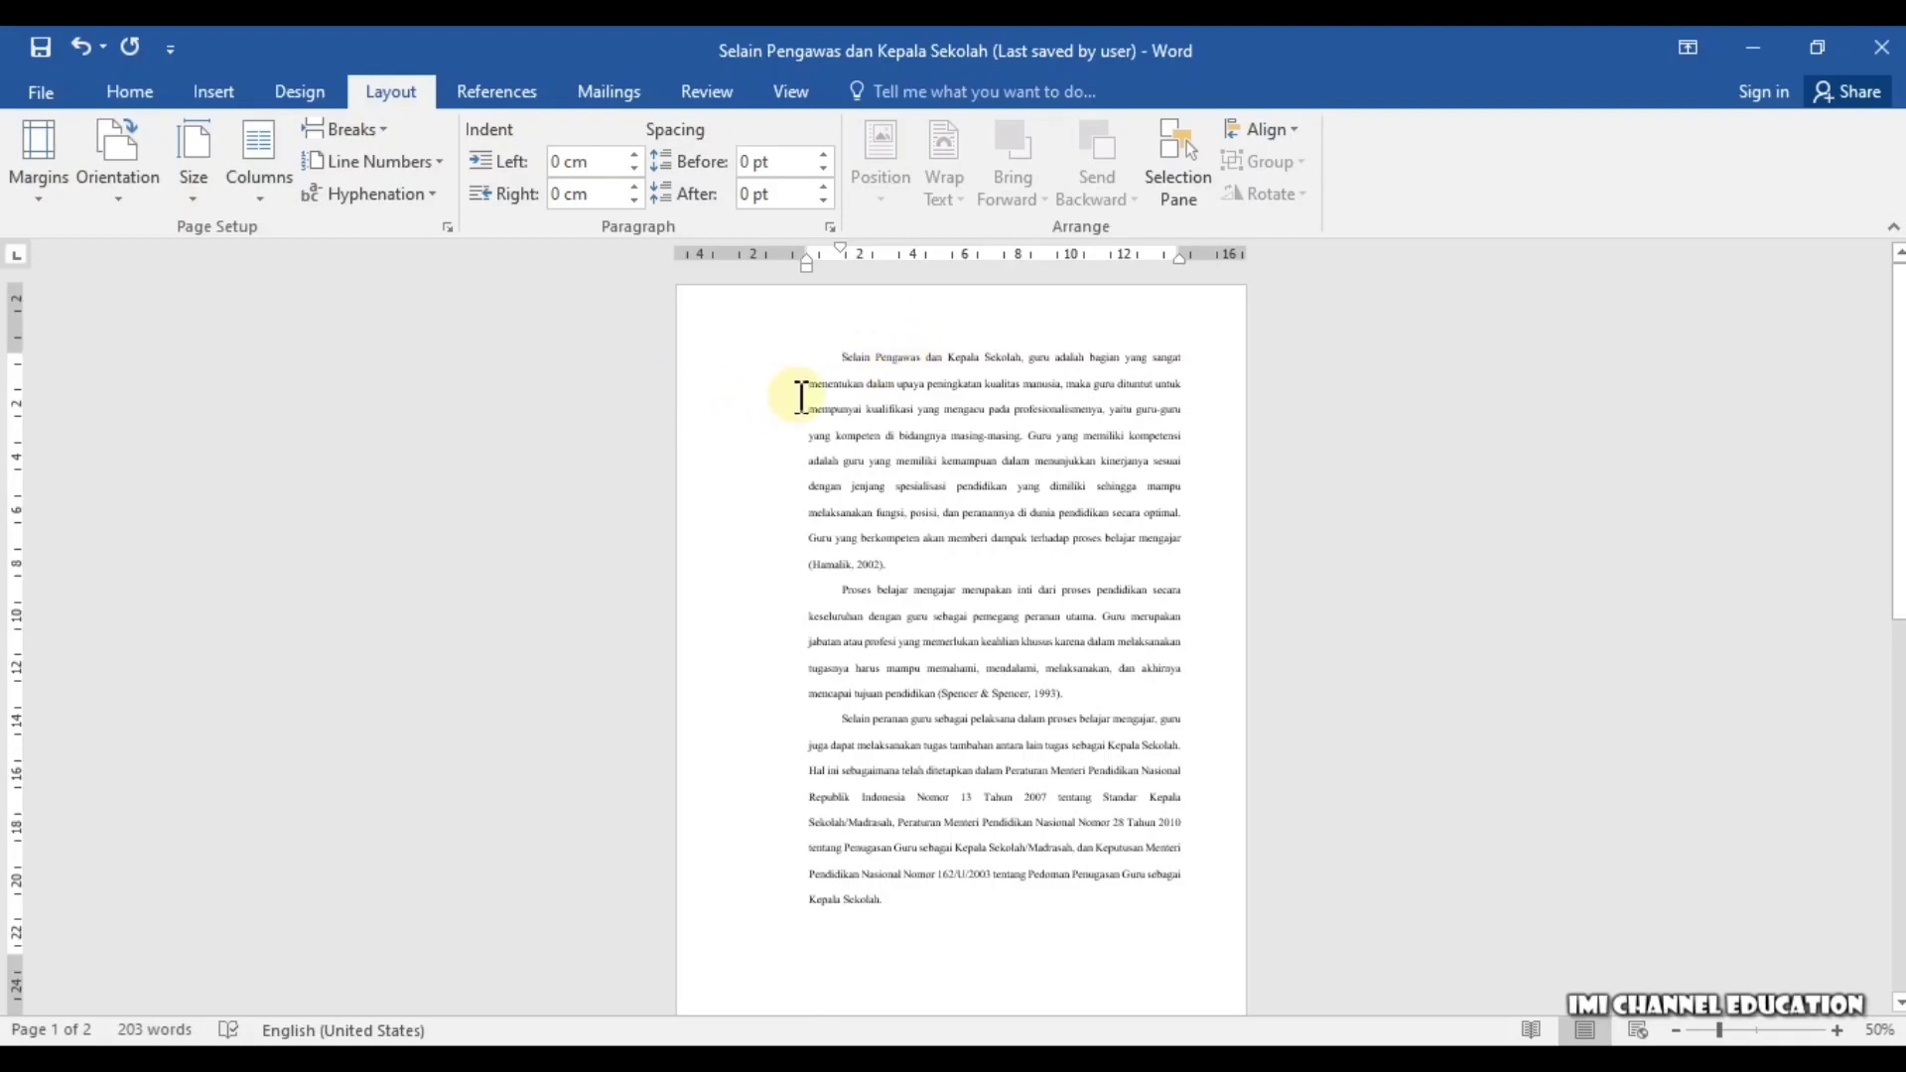
- Reopen the custom margins settings, move the dialog clear of the page, and enter 4 as the right margin
click(30, 183)
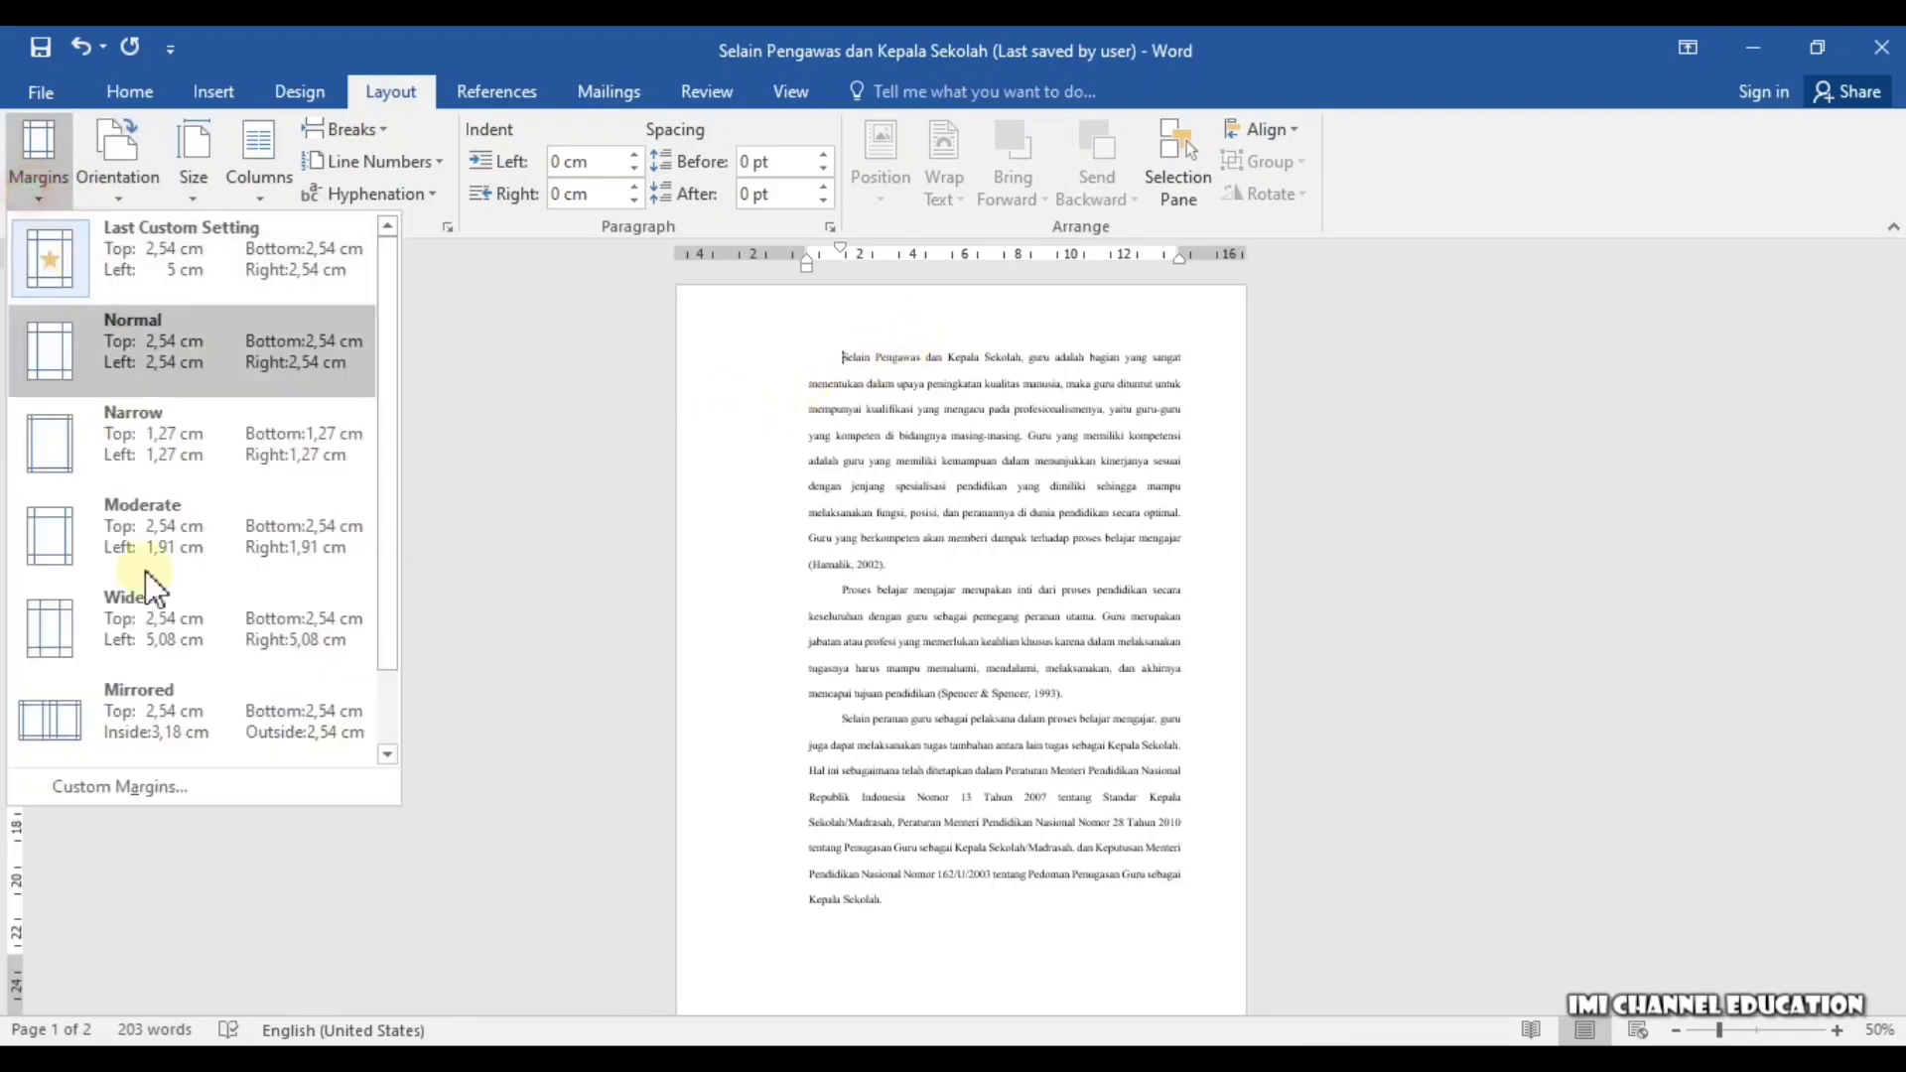
click(217, 782)
drag(1250, 230, 1458, 239)
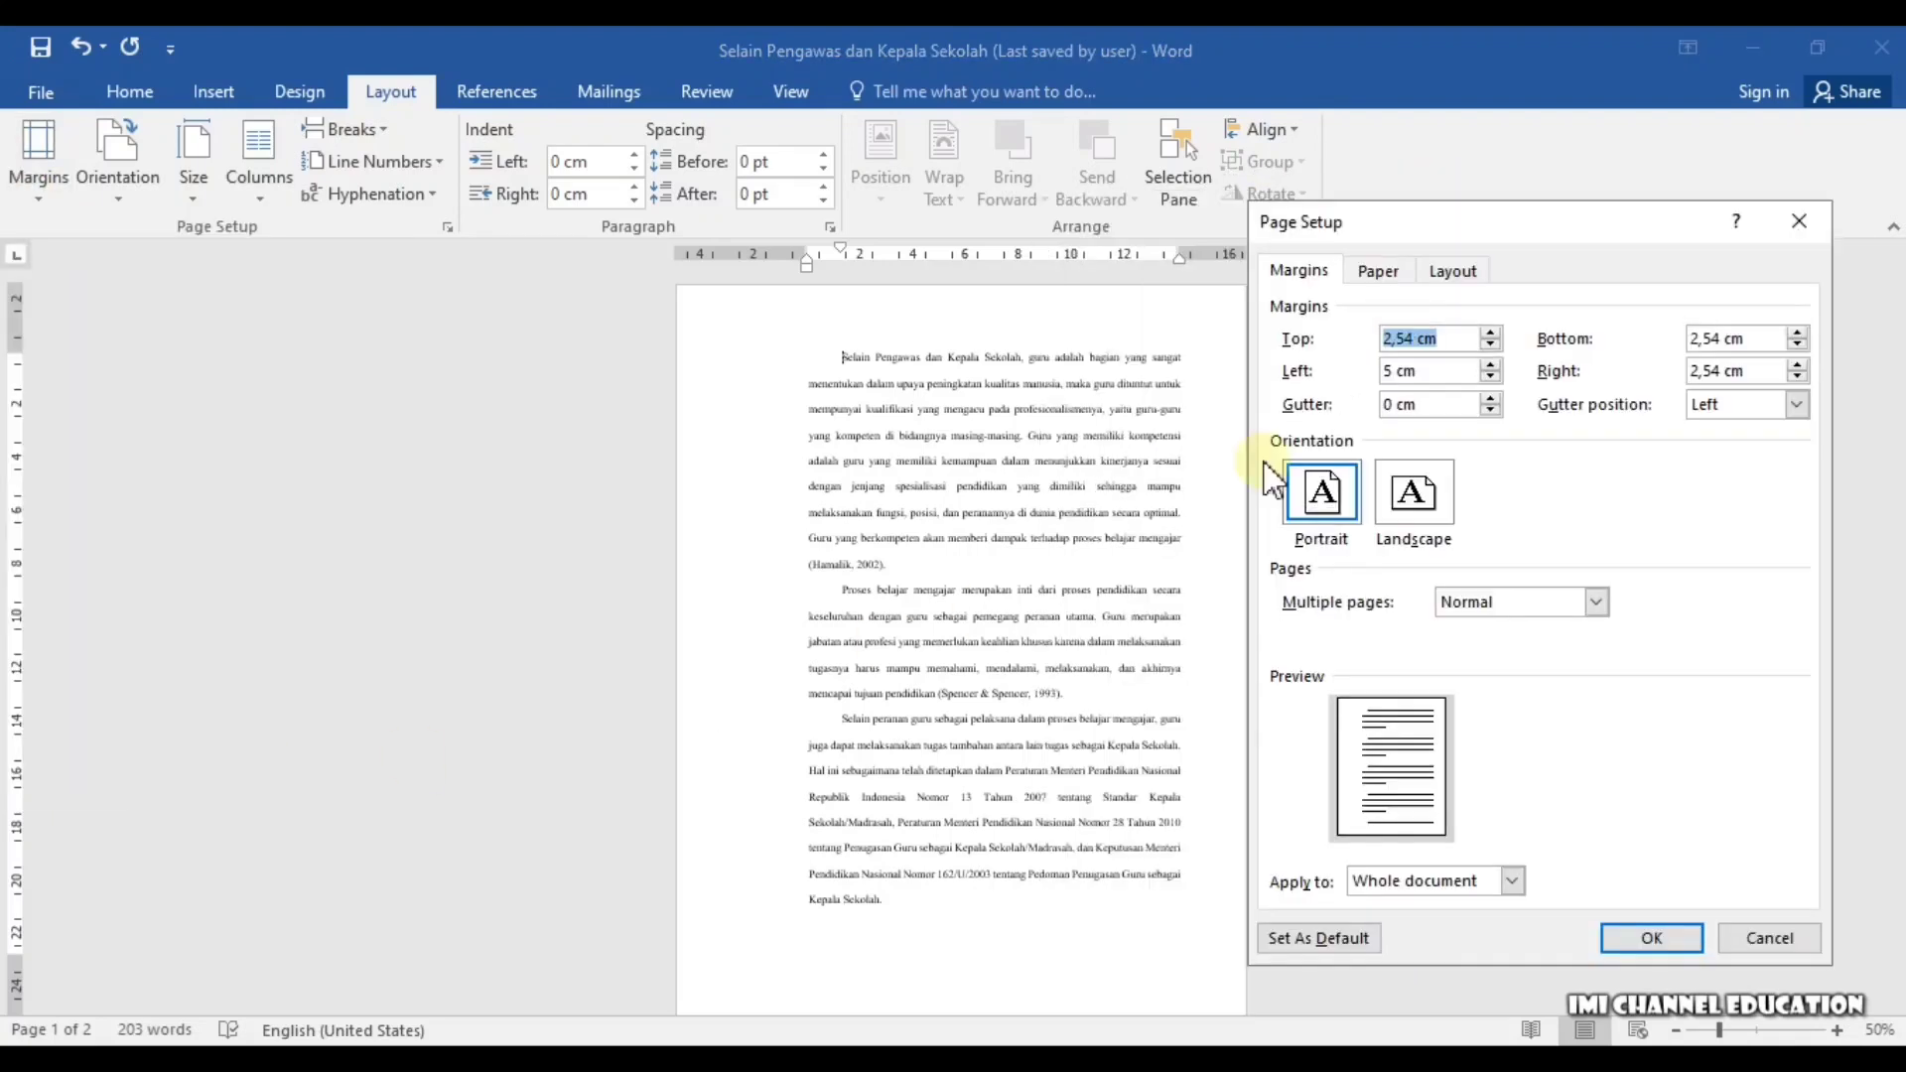
click(1725, 377)
key(BackSpace)
key(BackSpace)
key(BackSpace)
key(BackSpace)
key(BackSpace)
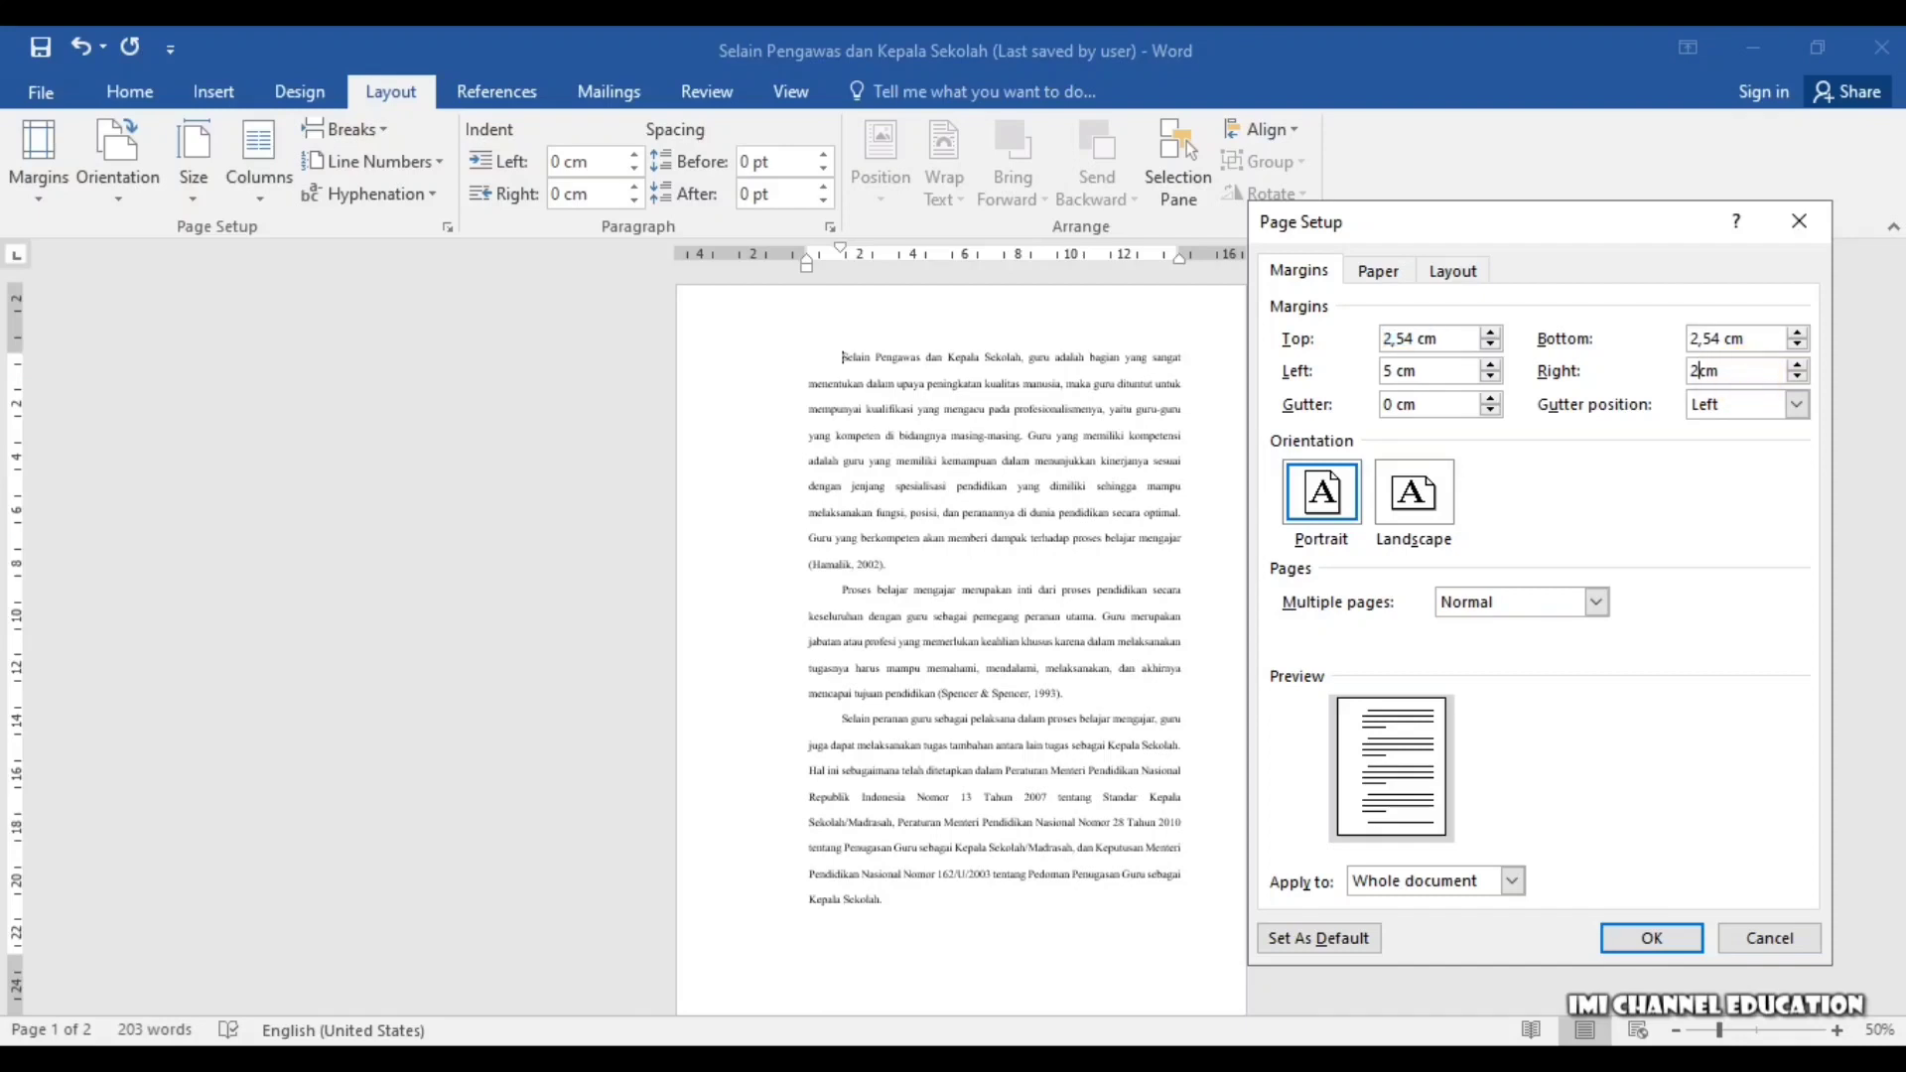
text(4)
- Try applying the right margin with incomplete units, first as 4c and again as 4M
key(Delete)
key(Delete)
text(c)
click(1663, 939)
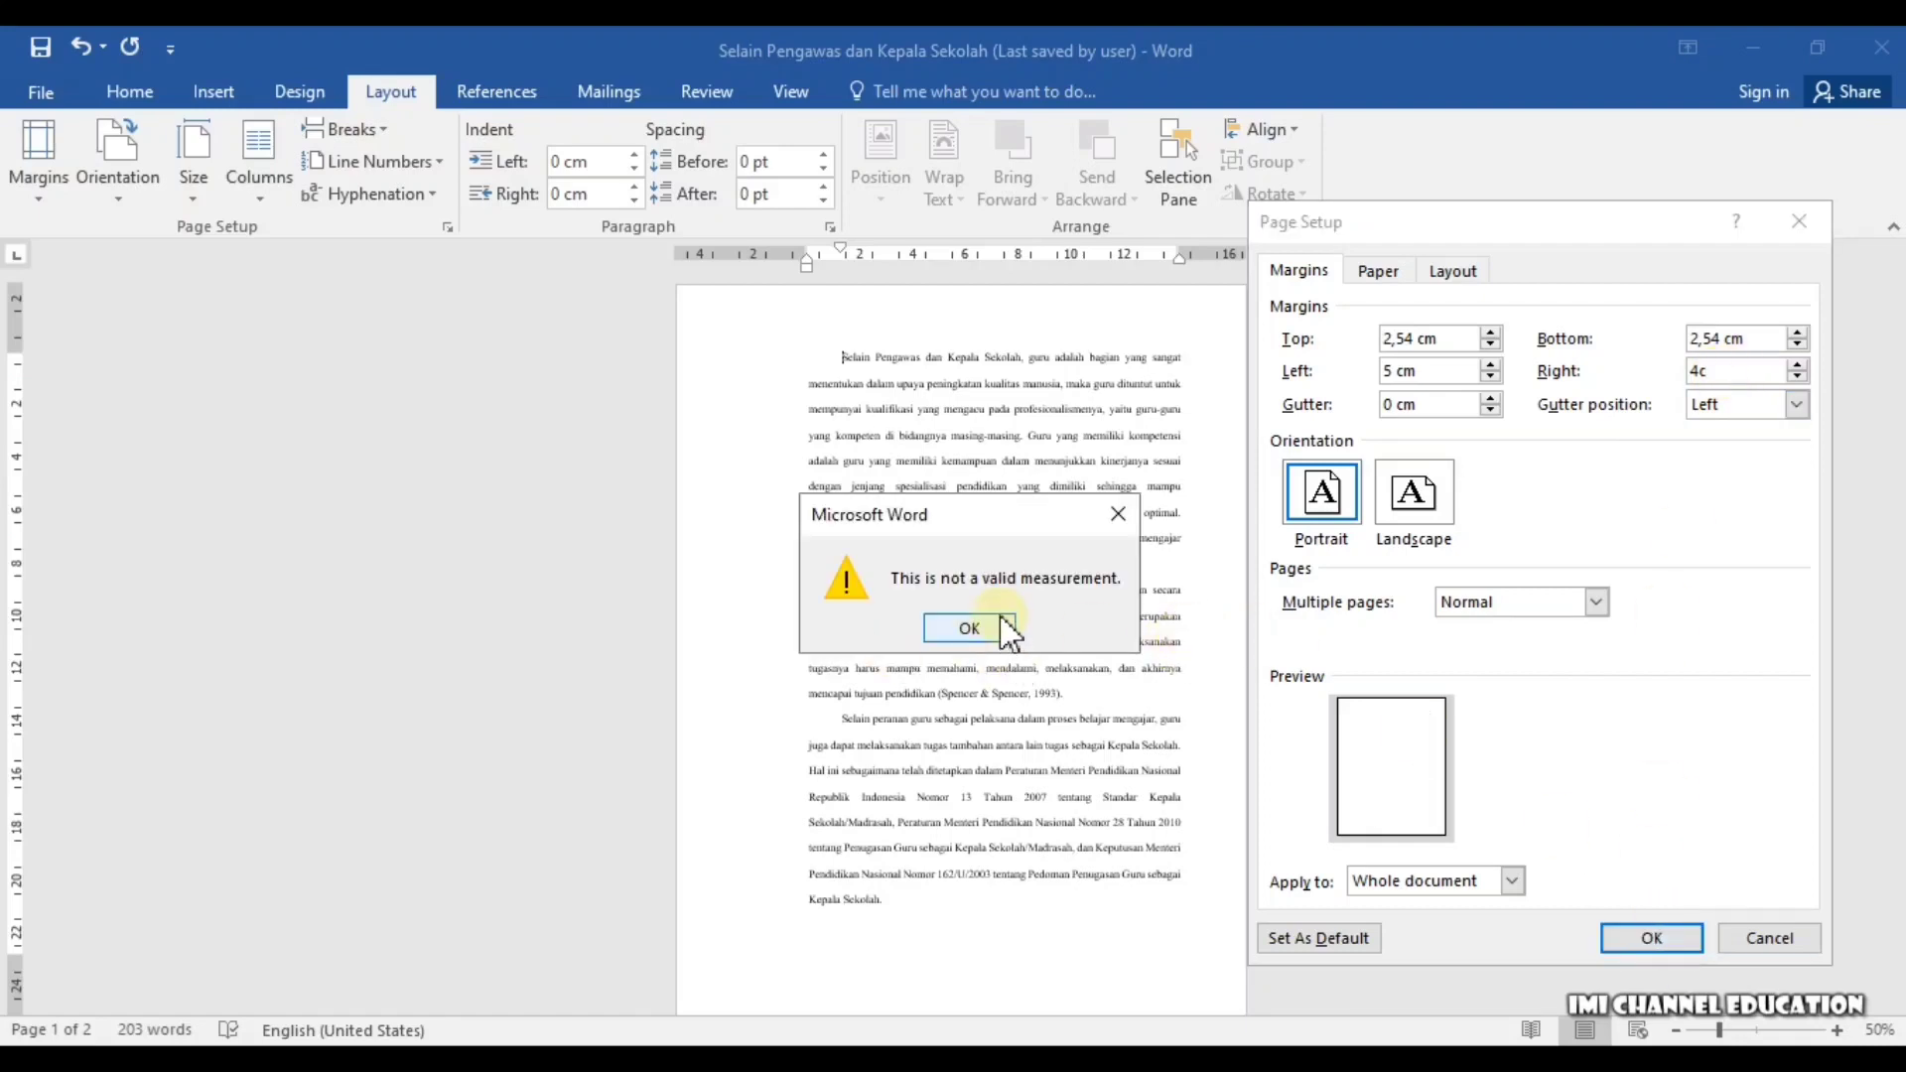
click(1008, 630)
click(1744, 374)
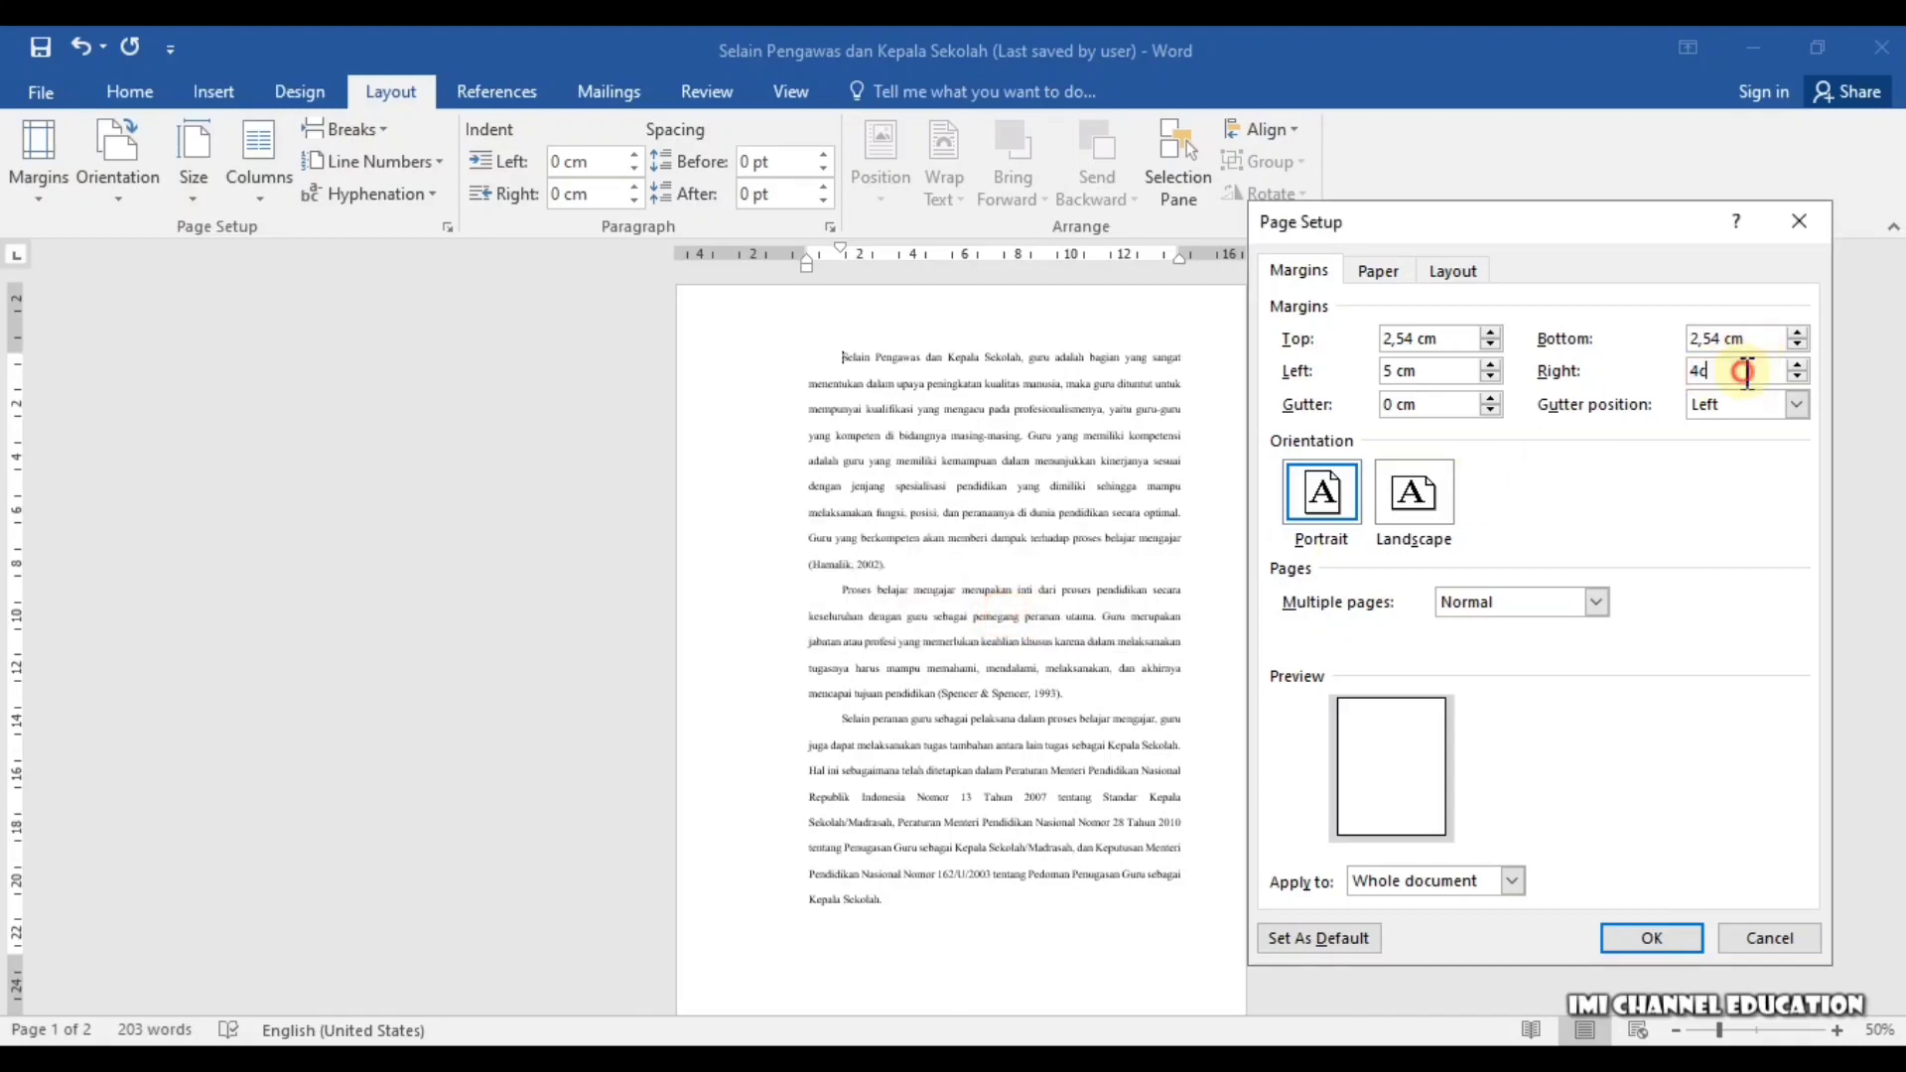
key(BackSpace)
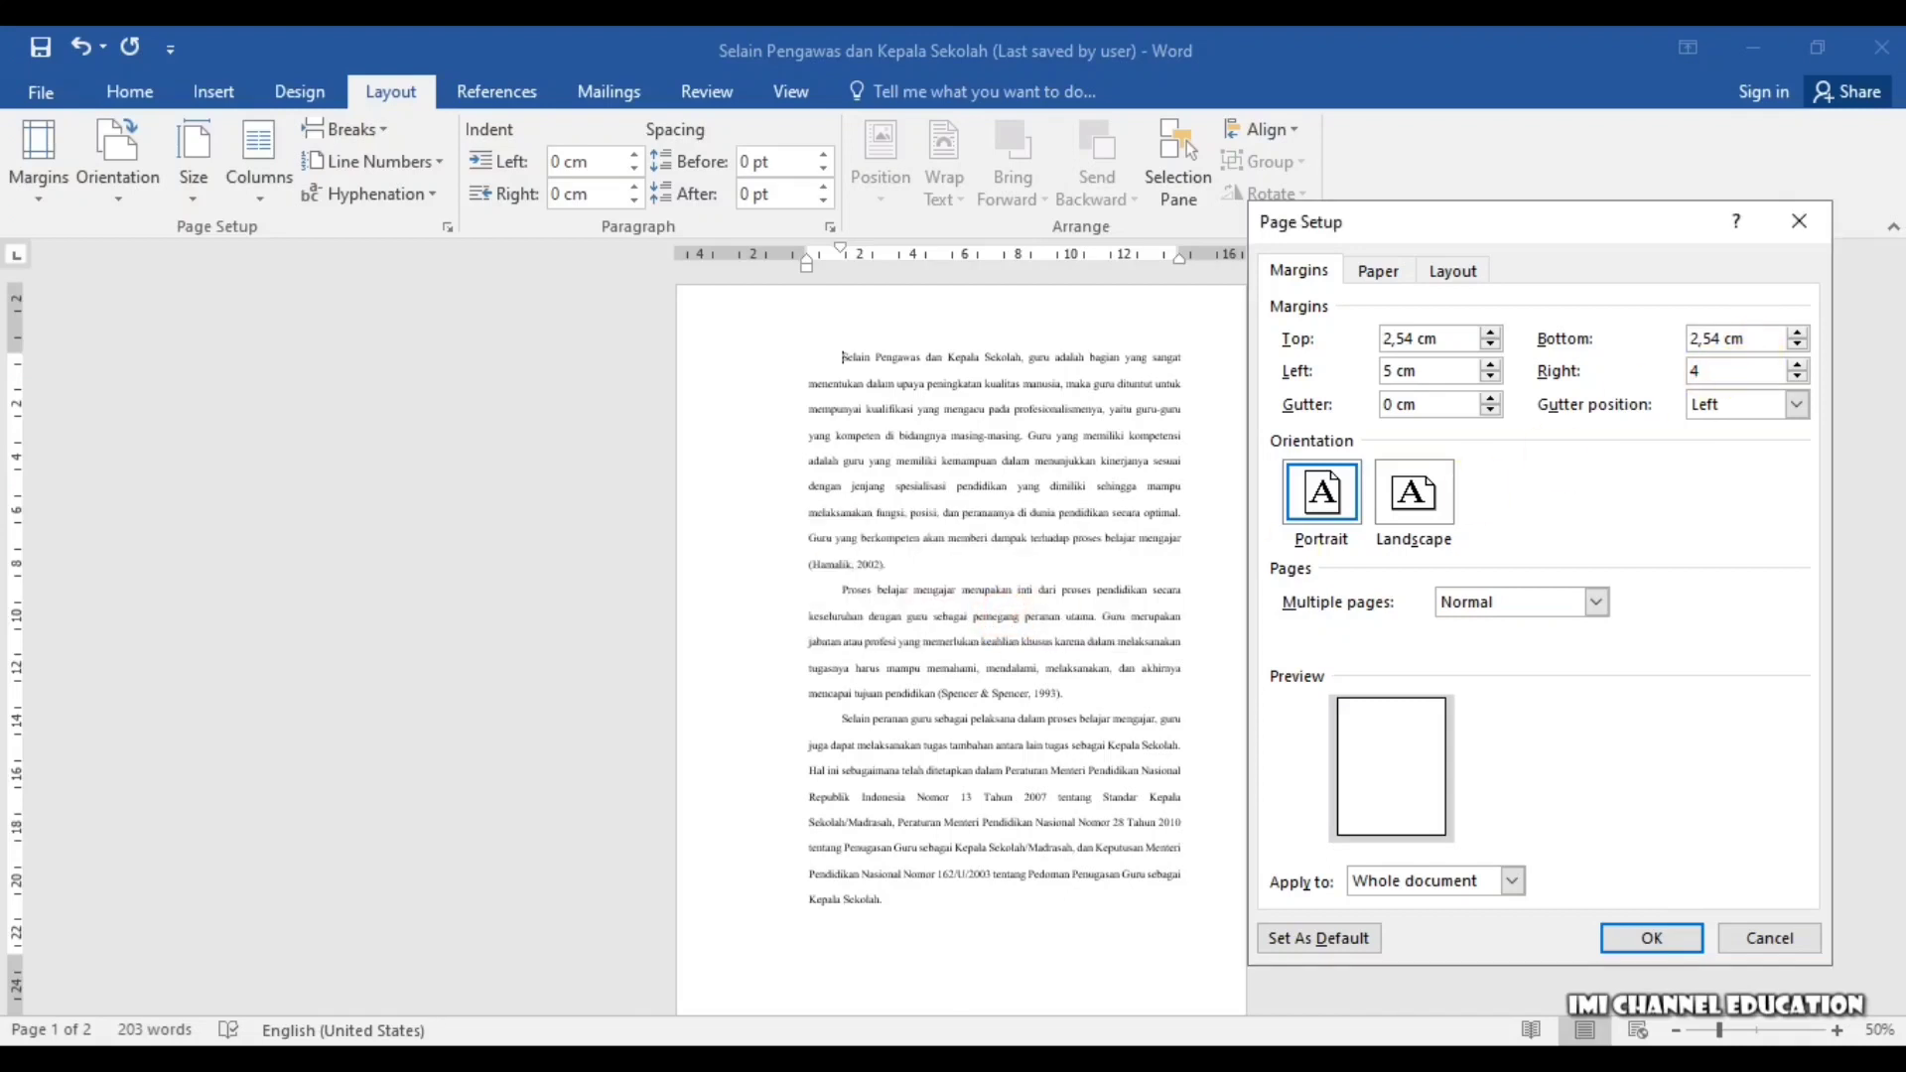
text(M)
click(1652, 937)
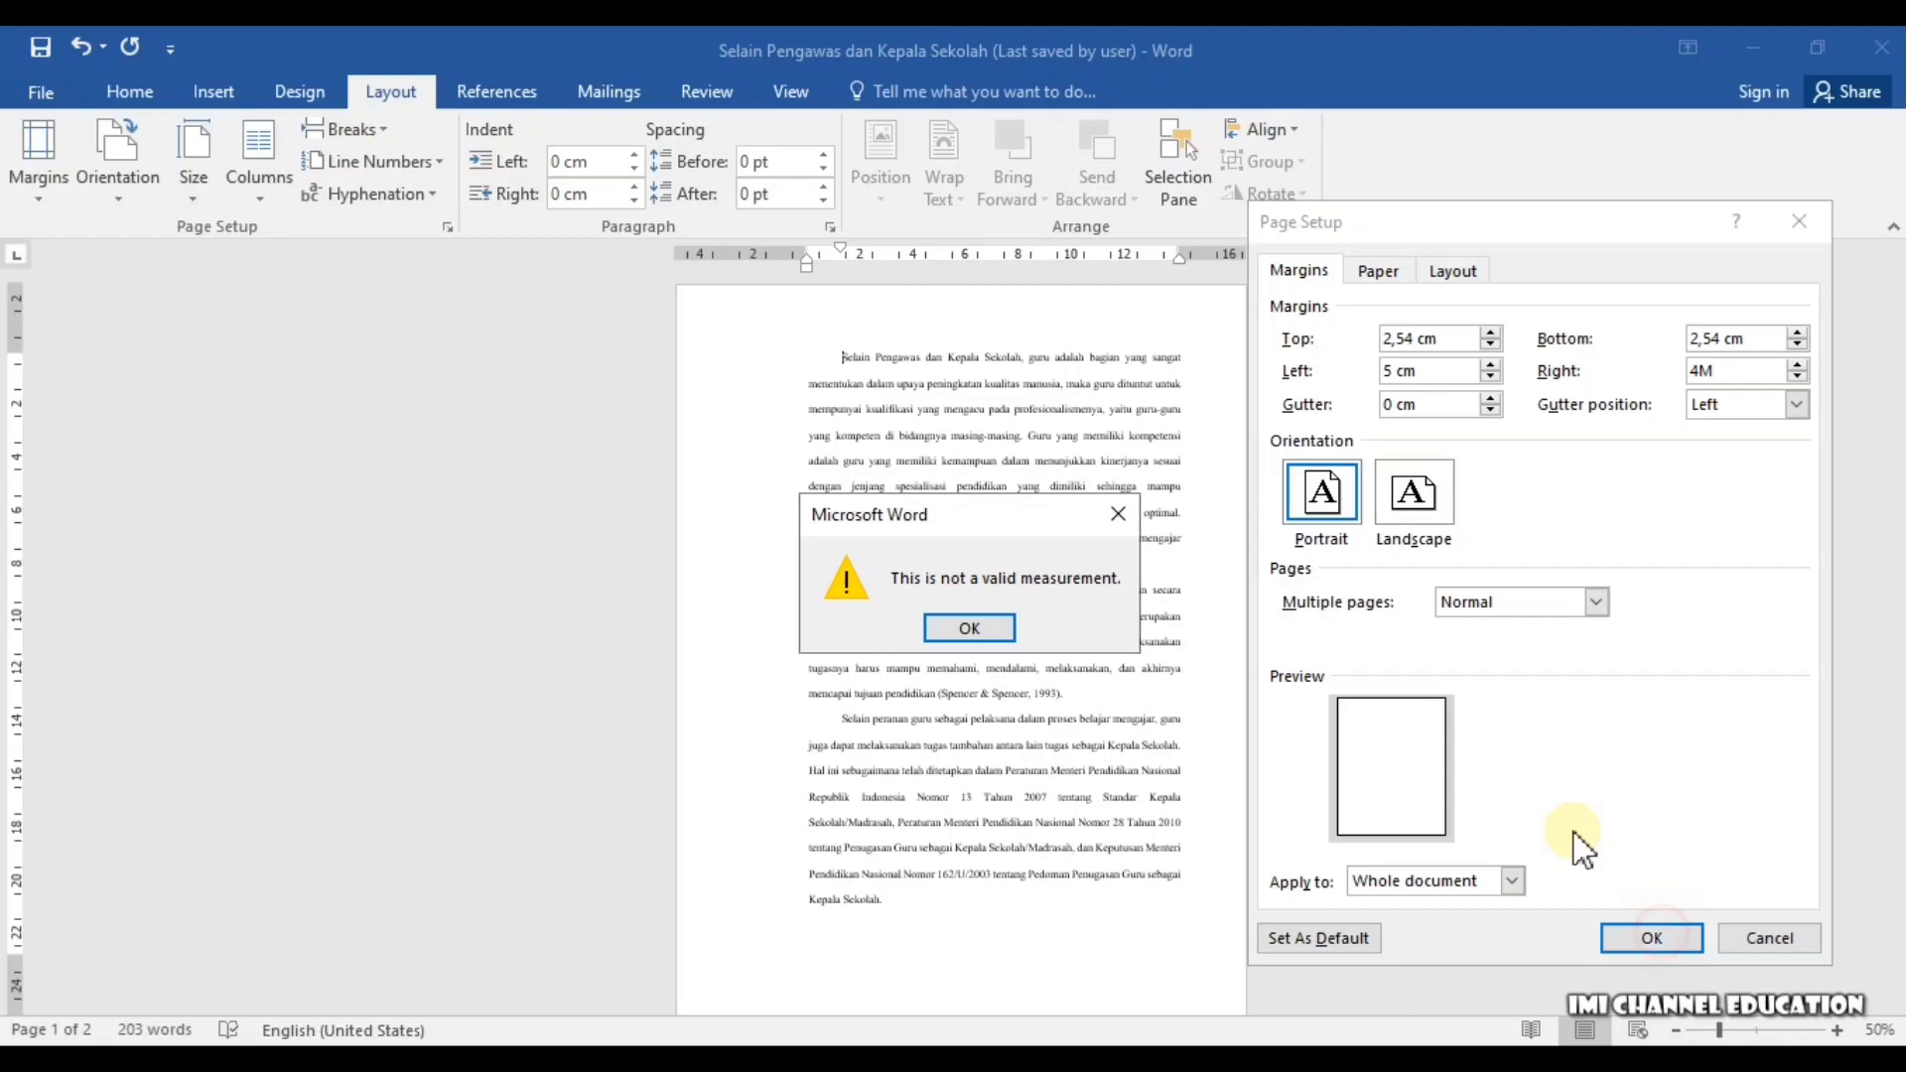
click(982, 635)
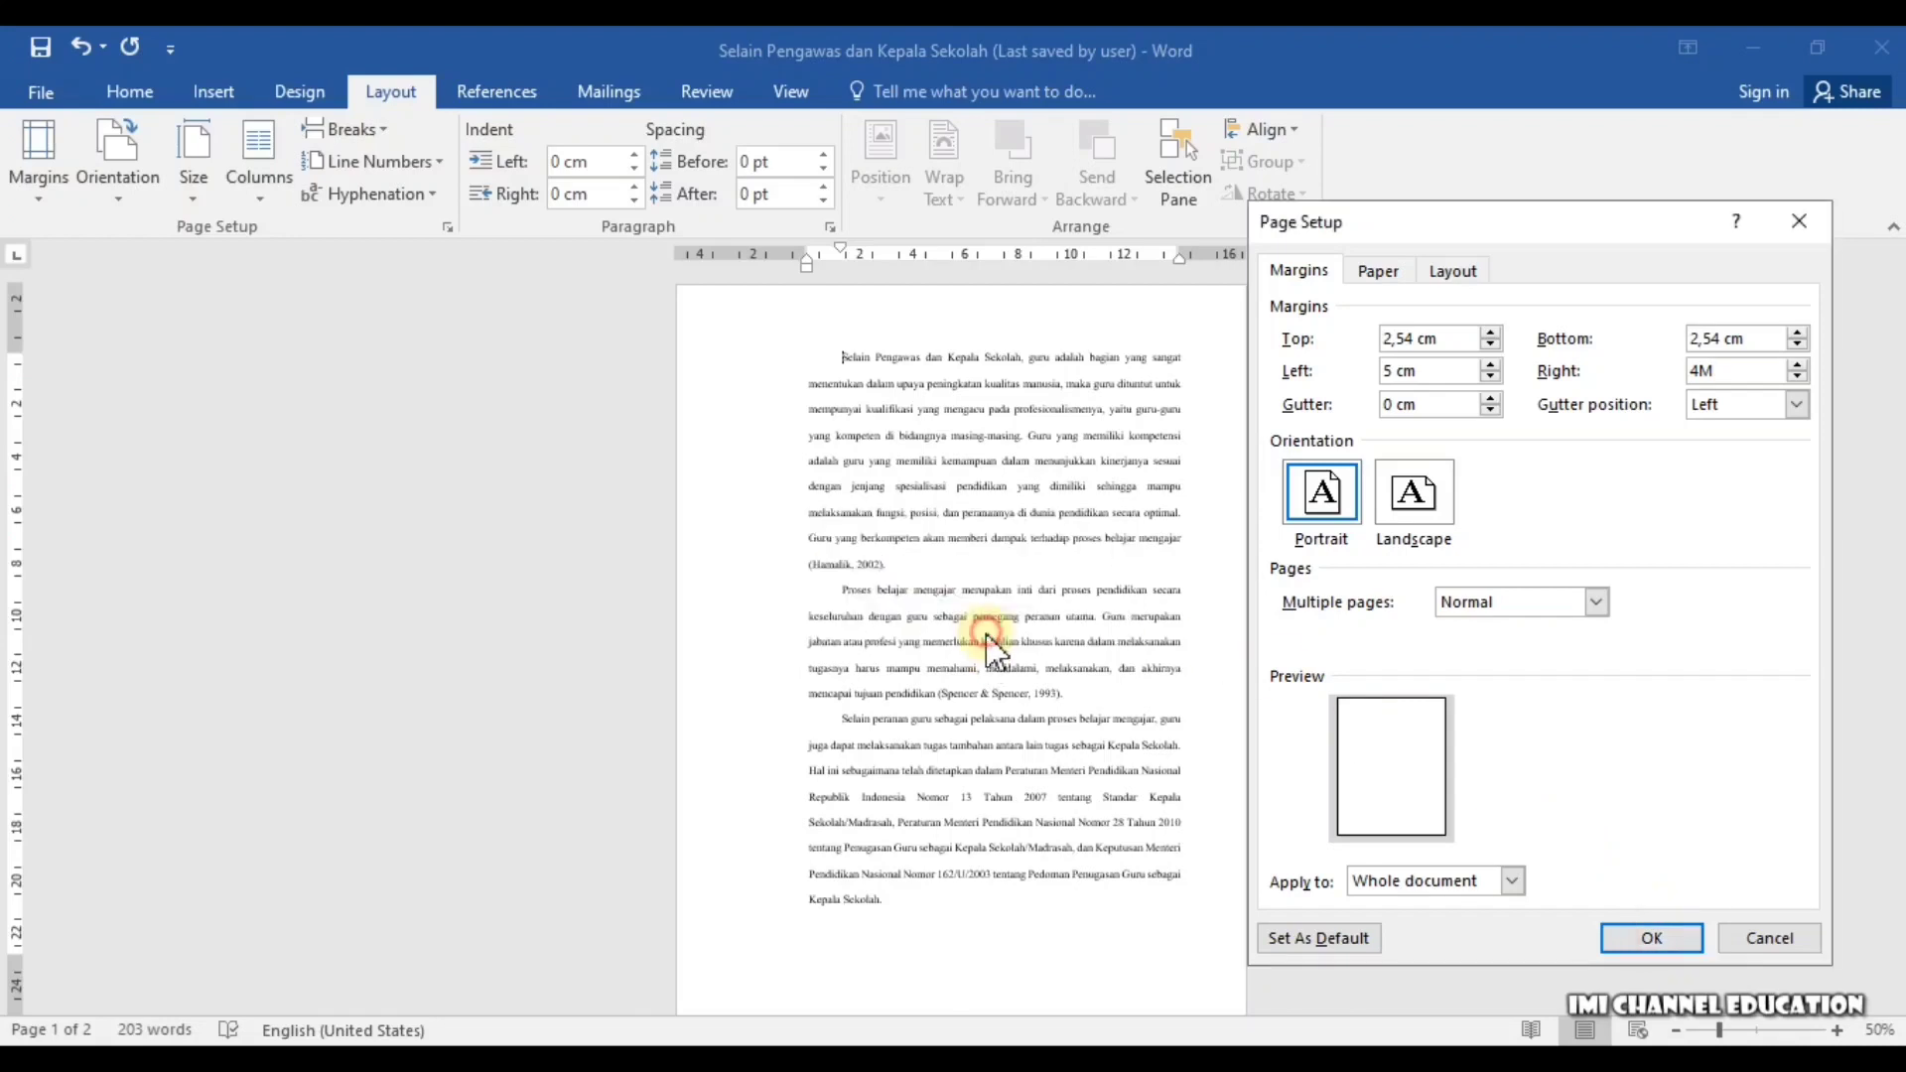
- Correct the right margin to 4 without a unit and apply it to the whole document
click(1728, 370)
key(BackSpace)
click(1659, 931)
- Reopen the custom margins settings, remove the unit from the right margin so it reads 4, and reapply it
click(60, 187)
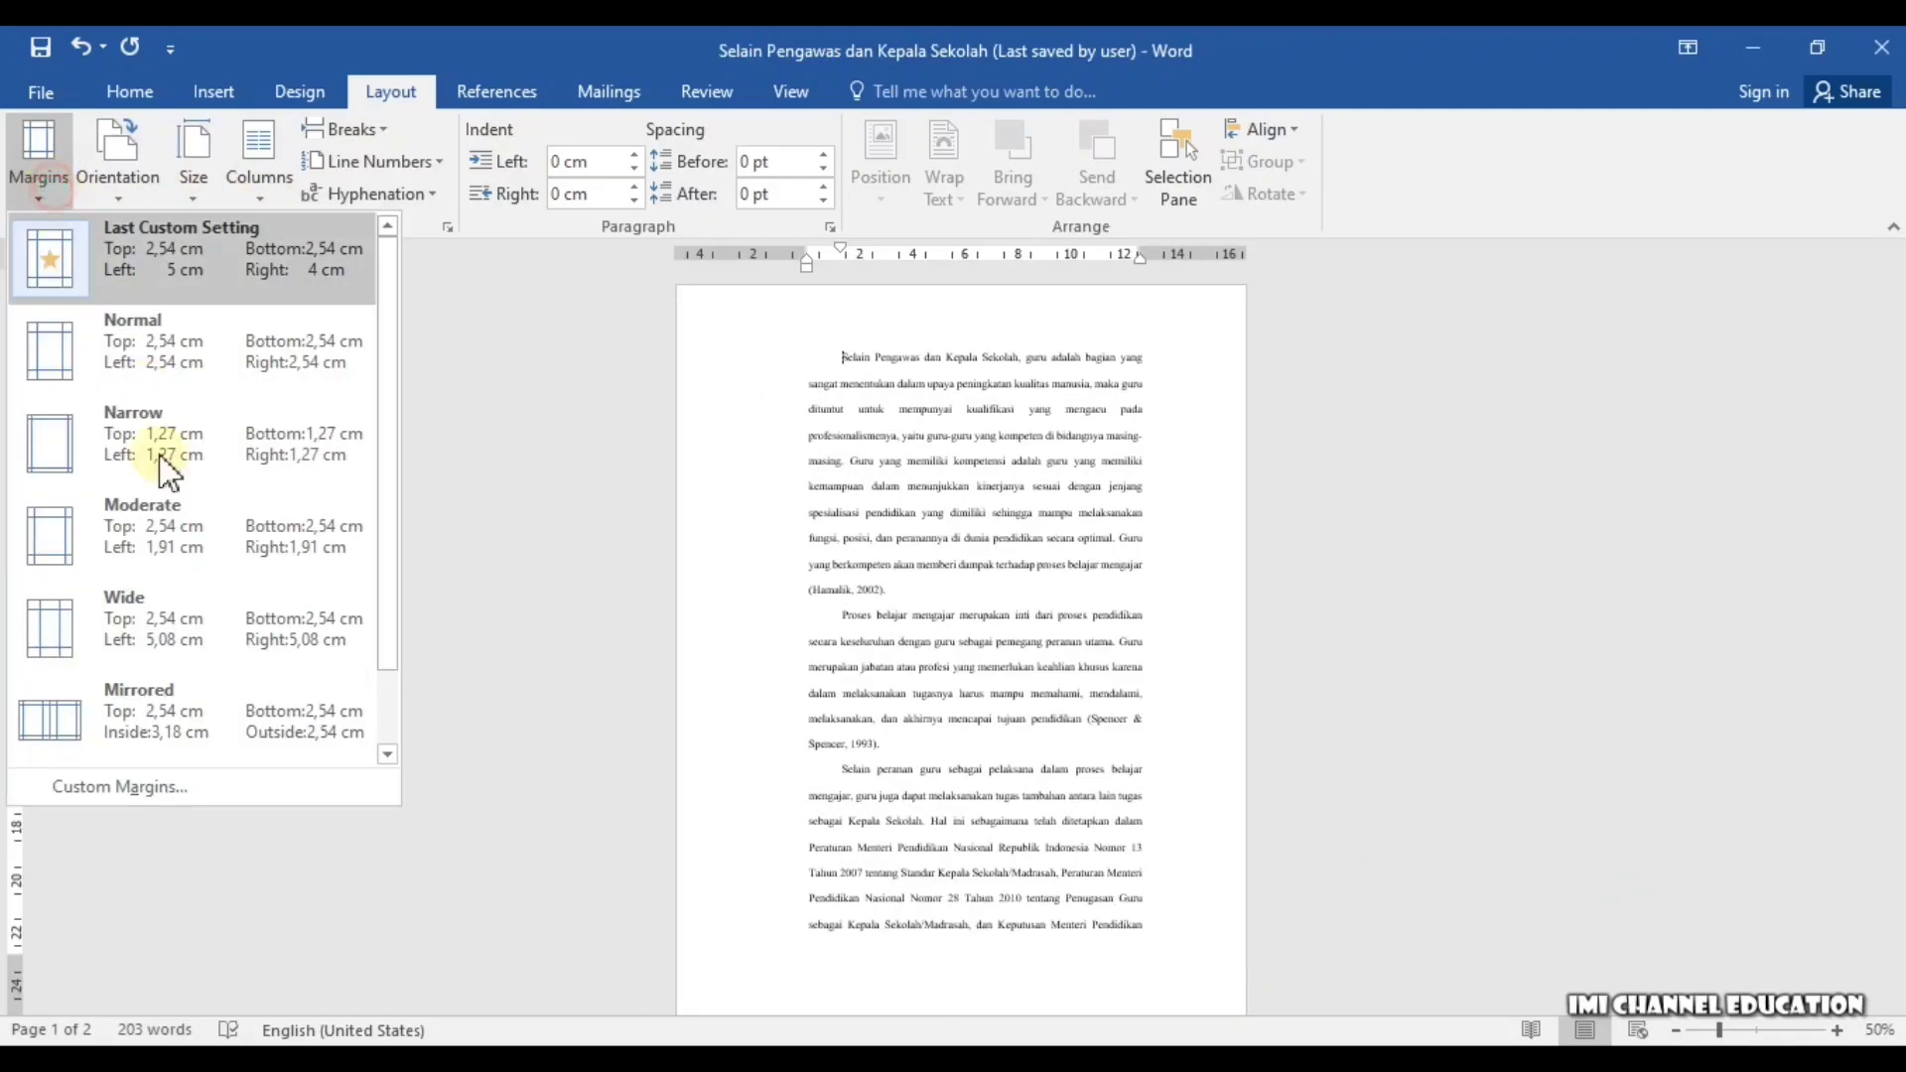
click(256, 772)
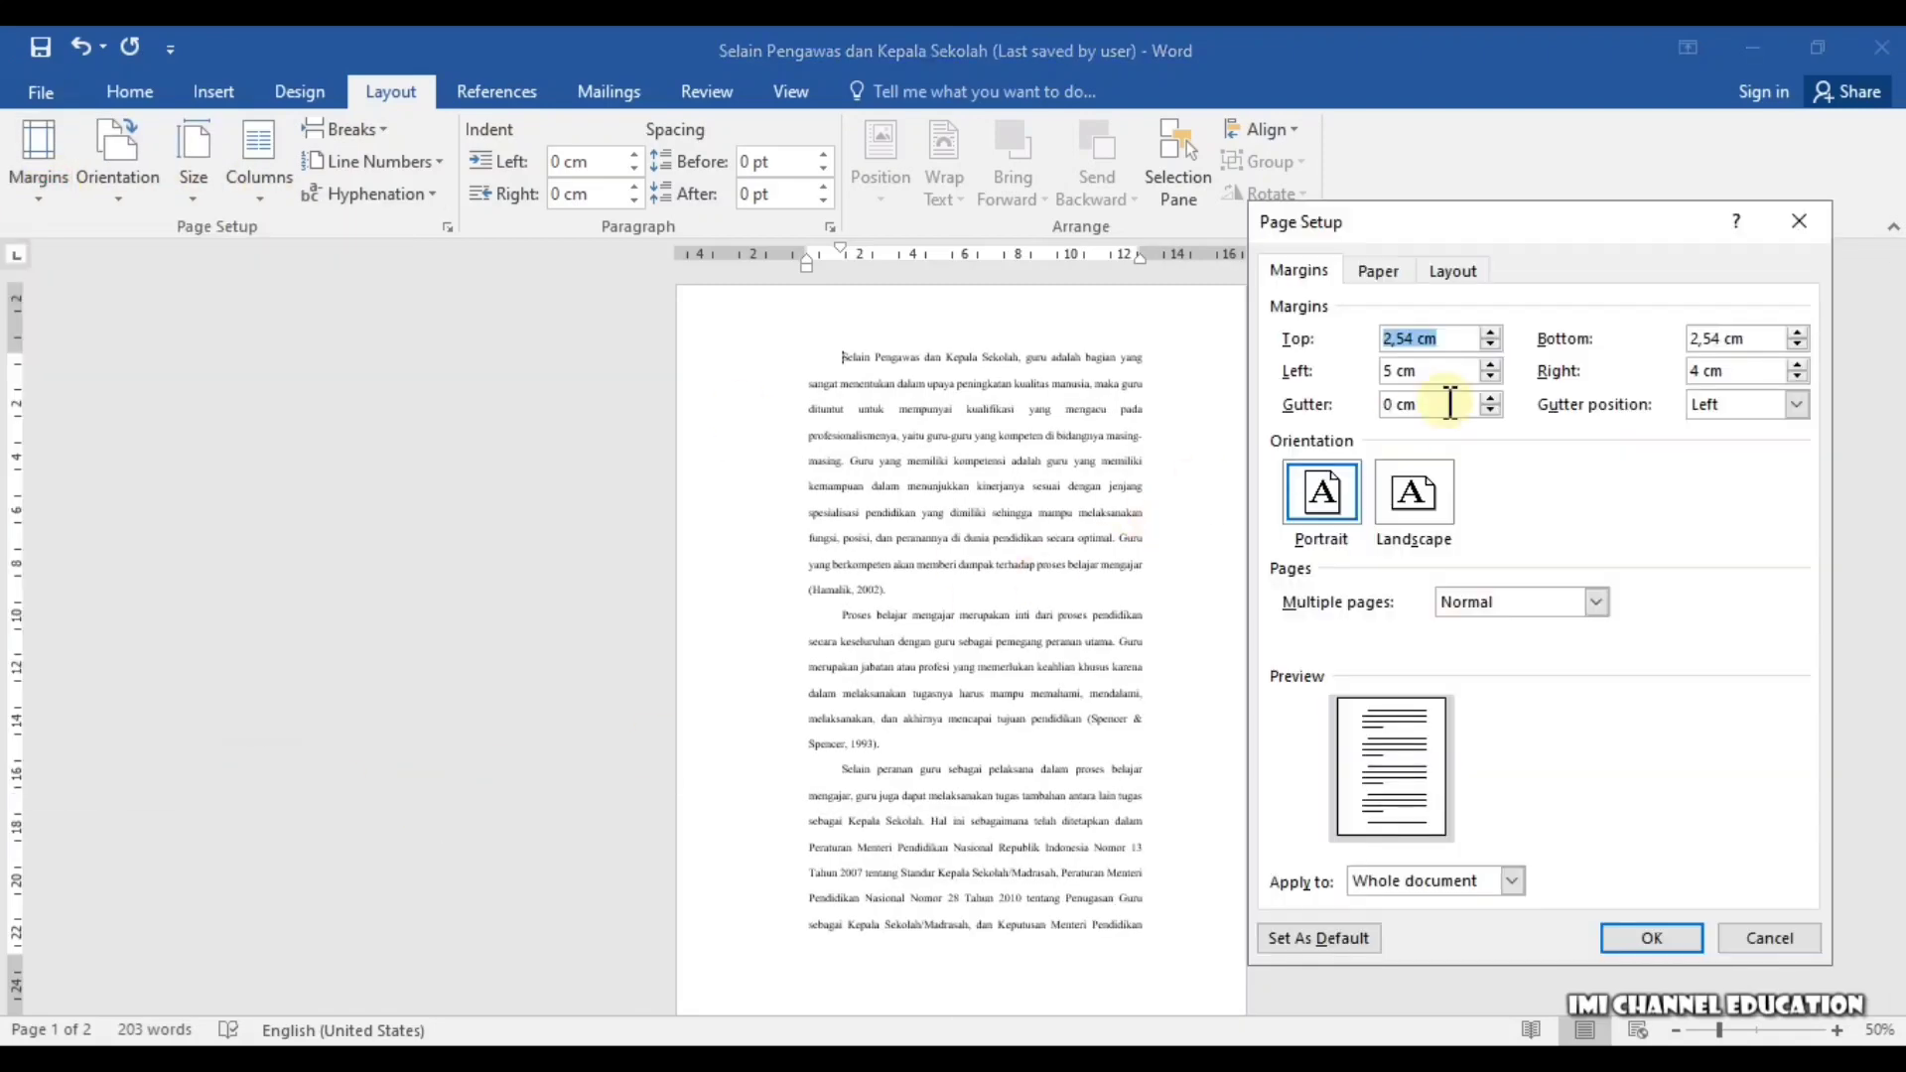
click(1740, 375)
key(BackSpace)
click(1660, 937)
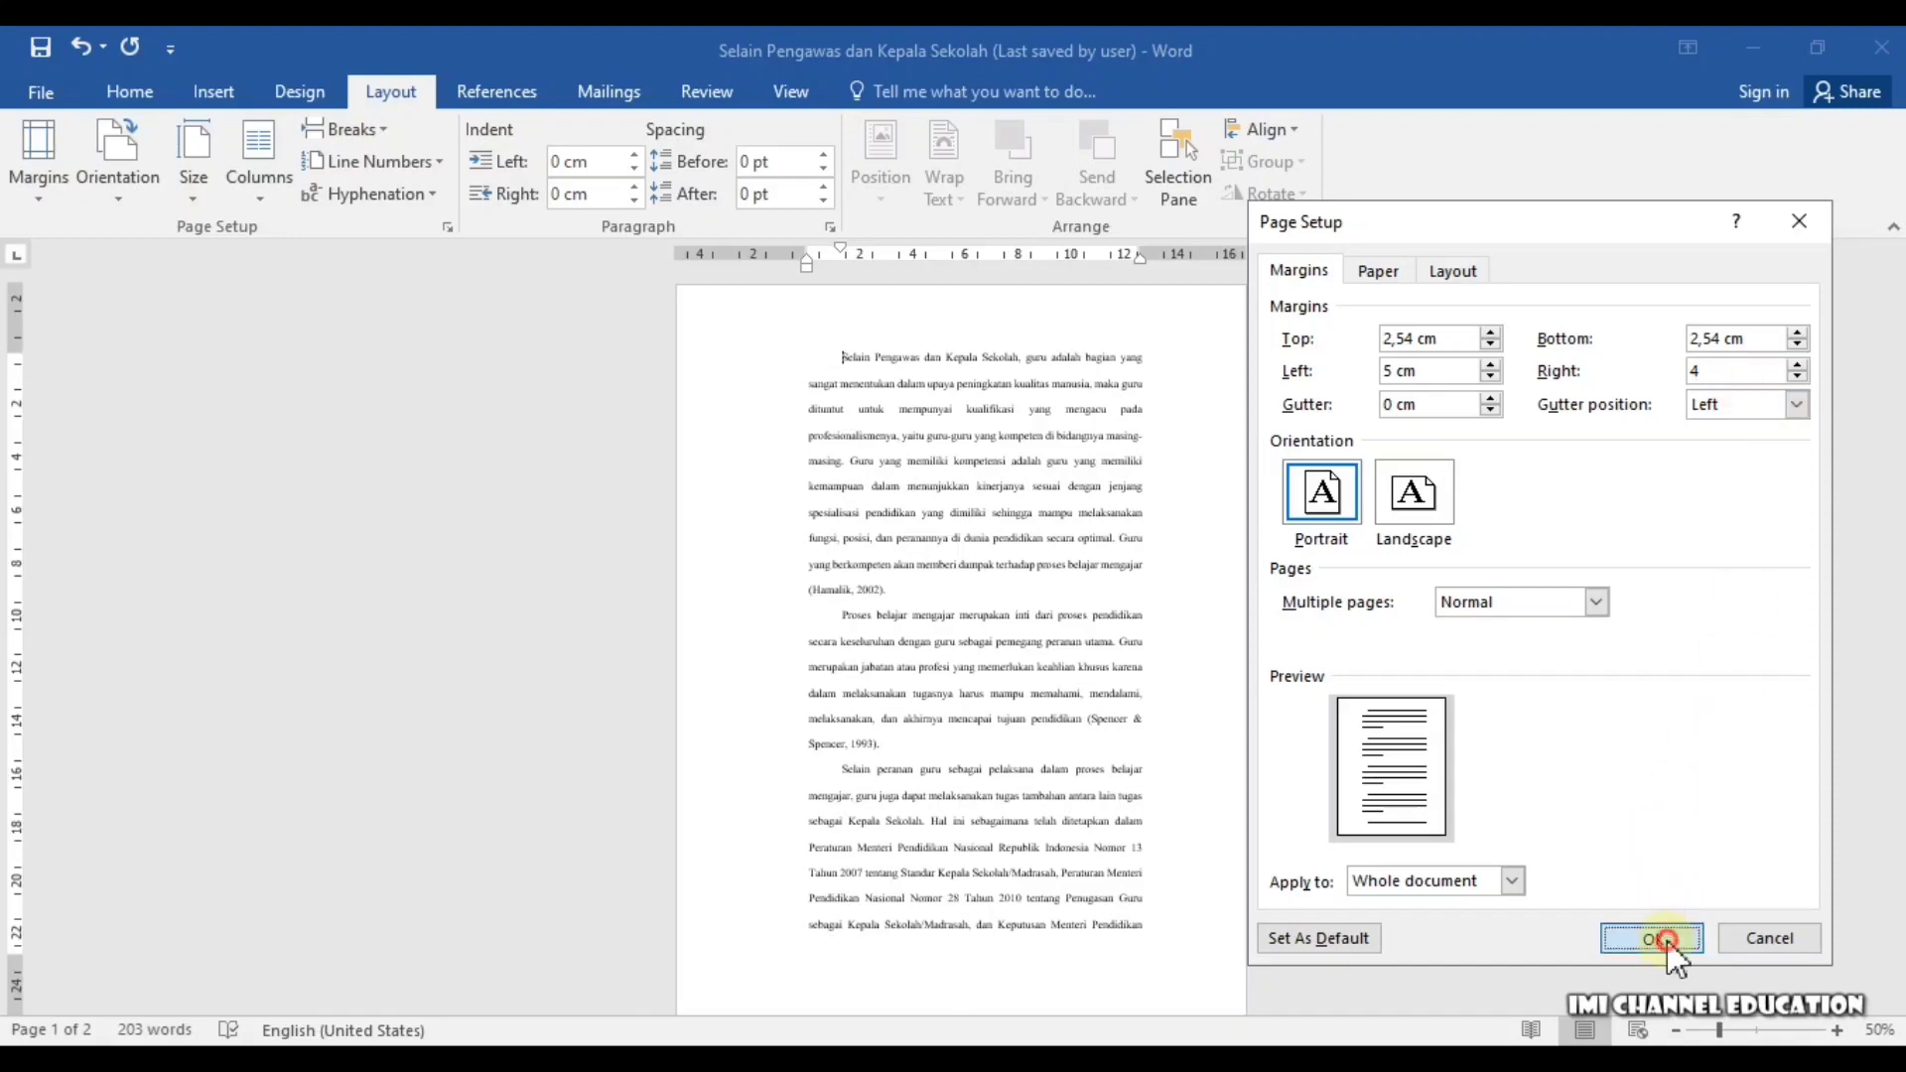
- Review the left and right margins in the custom margins settings against the page and close the dialog
click(52, 177)
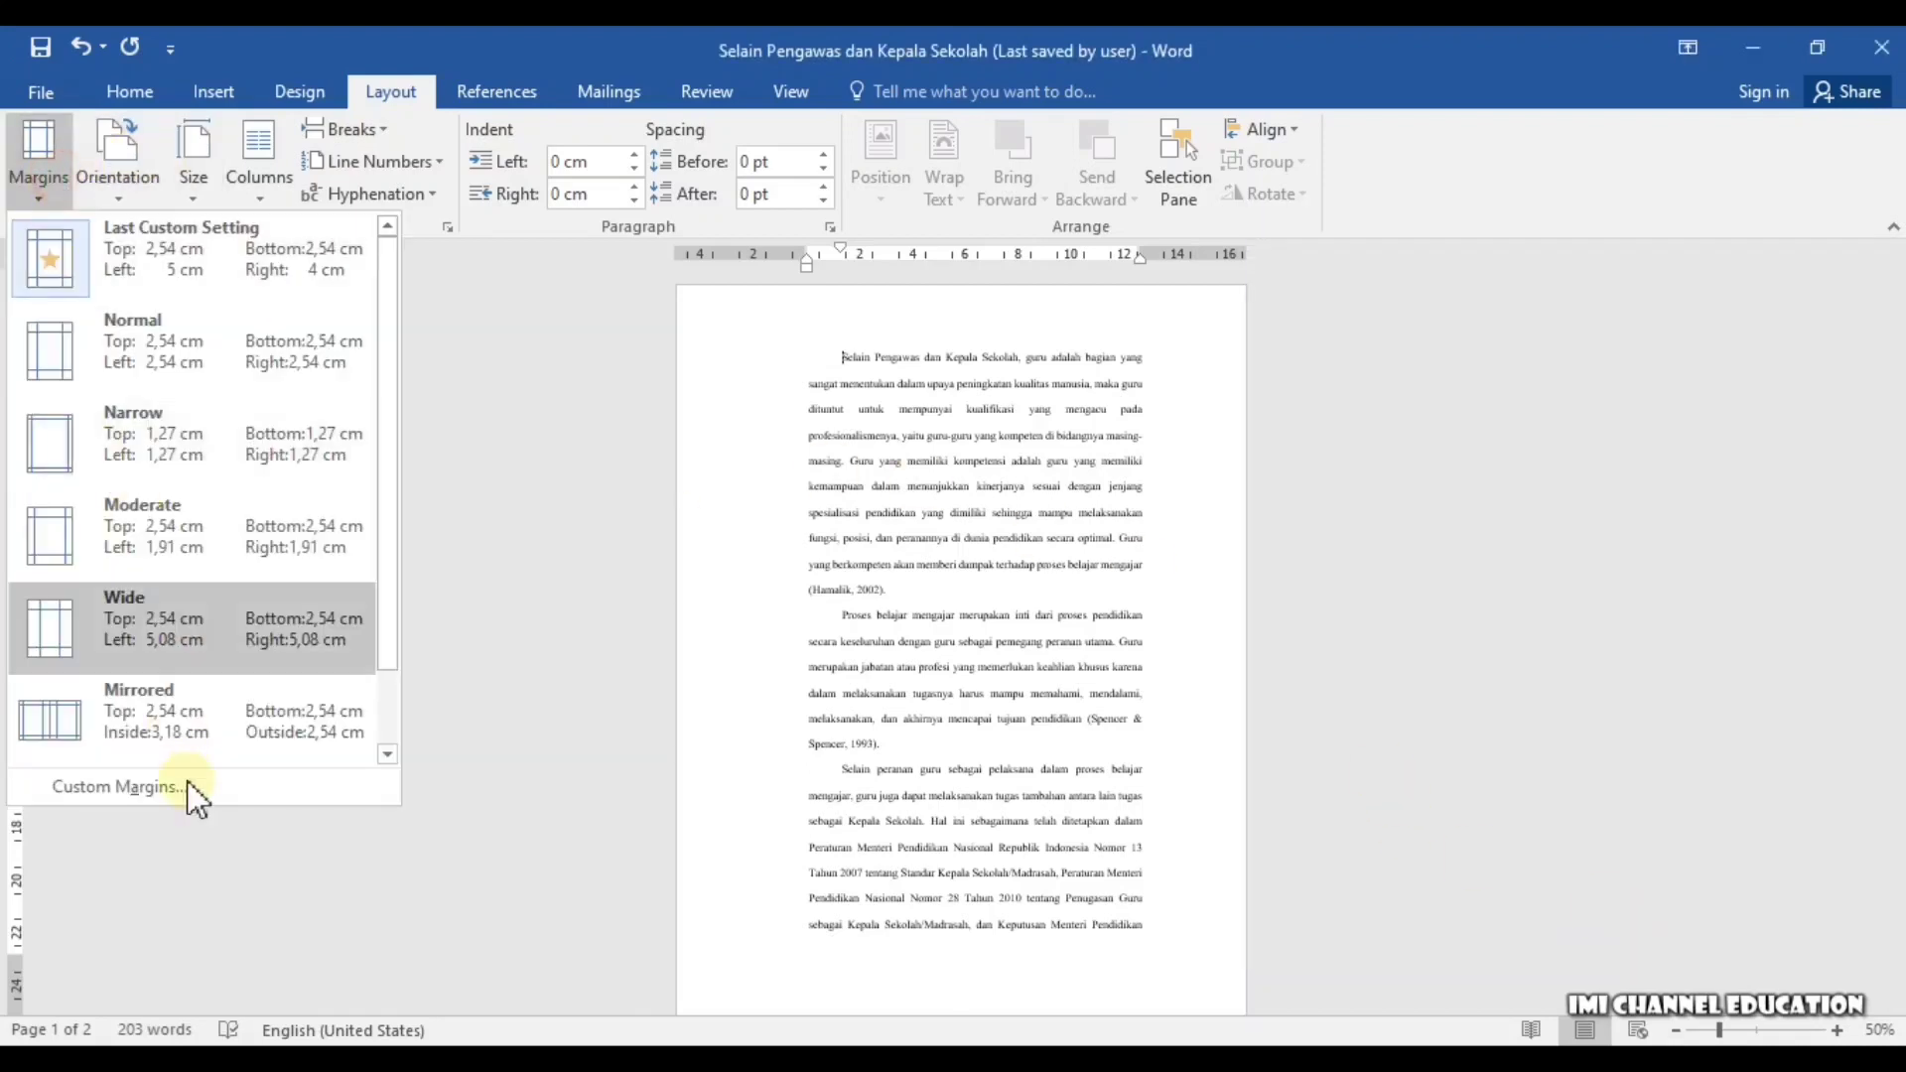
click(215, 783)
drag(1495, 223, 1519, 237)
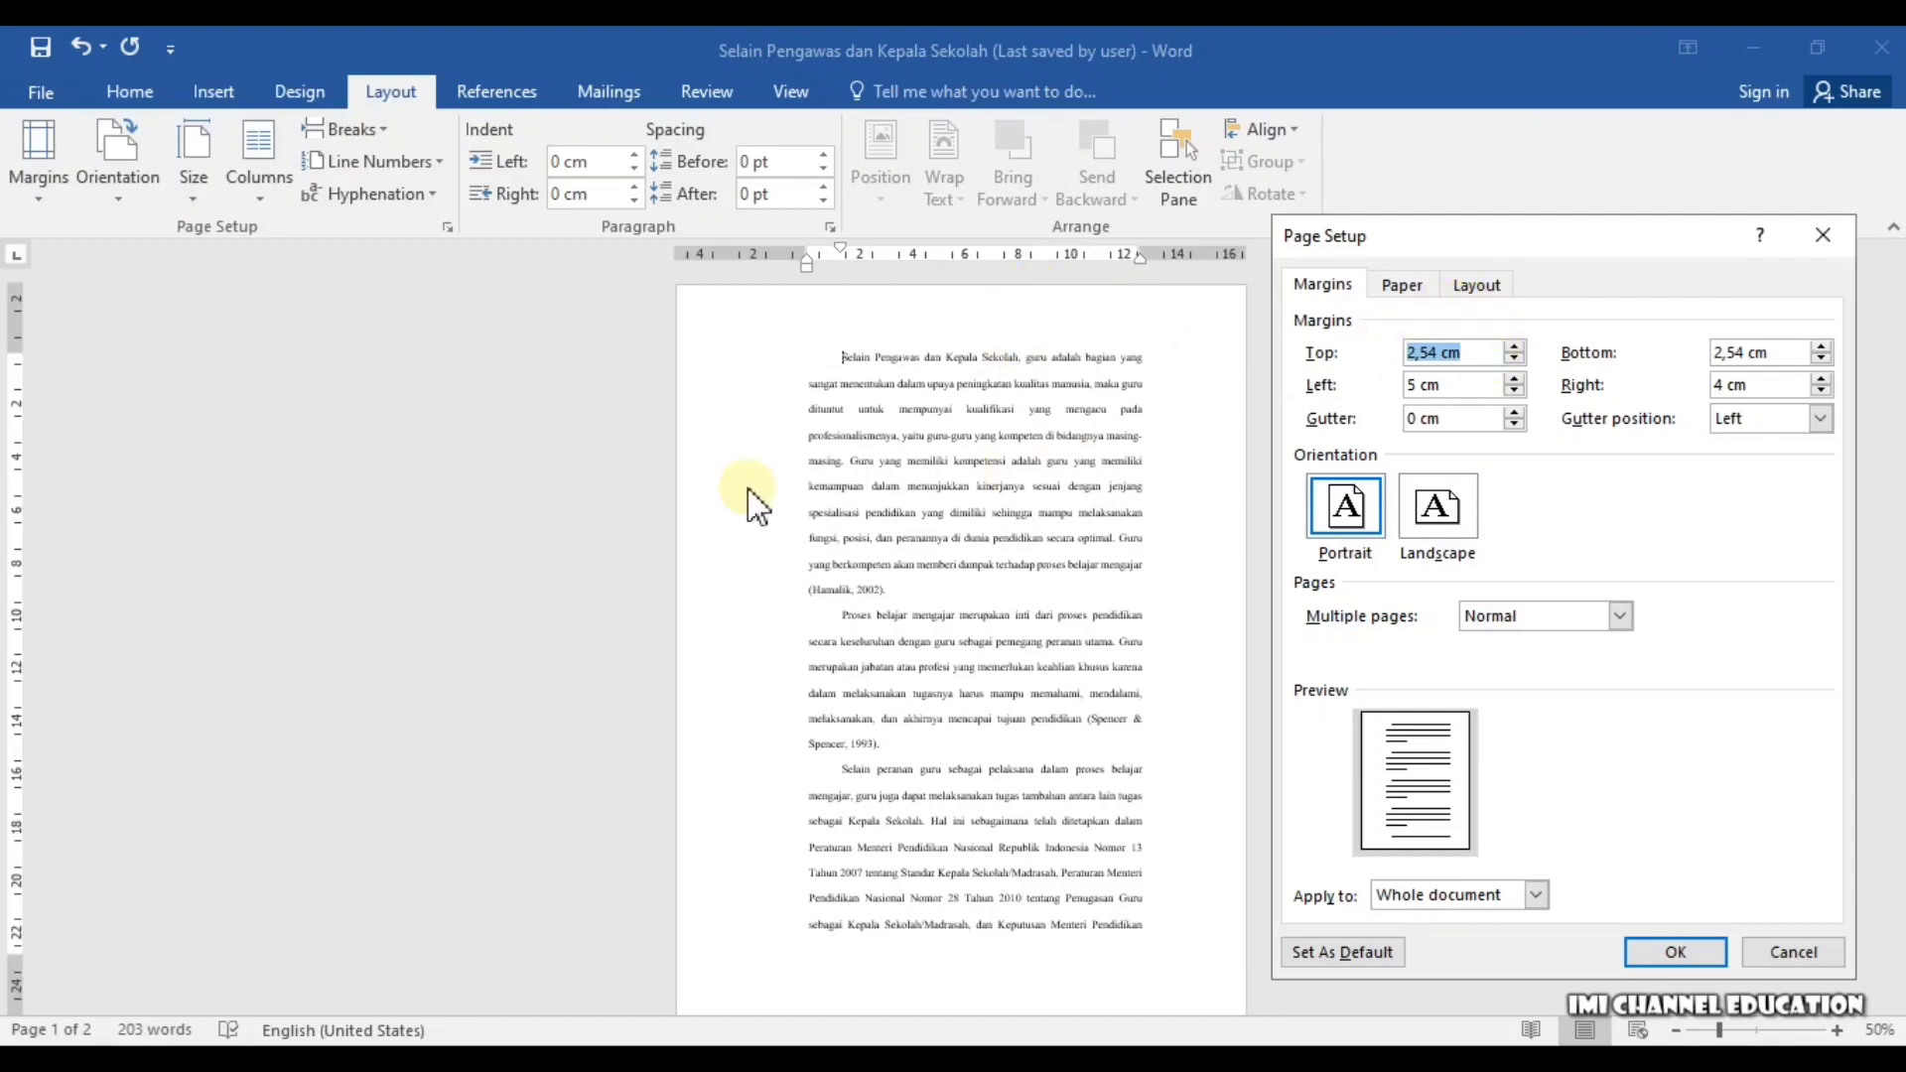
click(1463, 385)
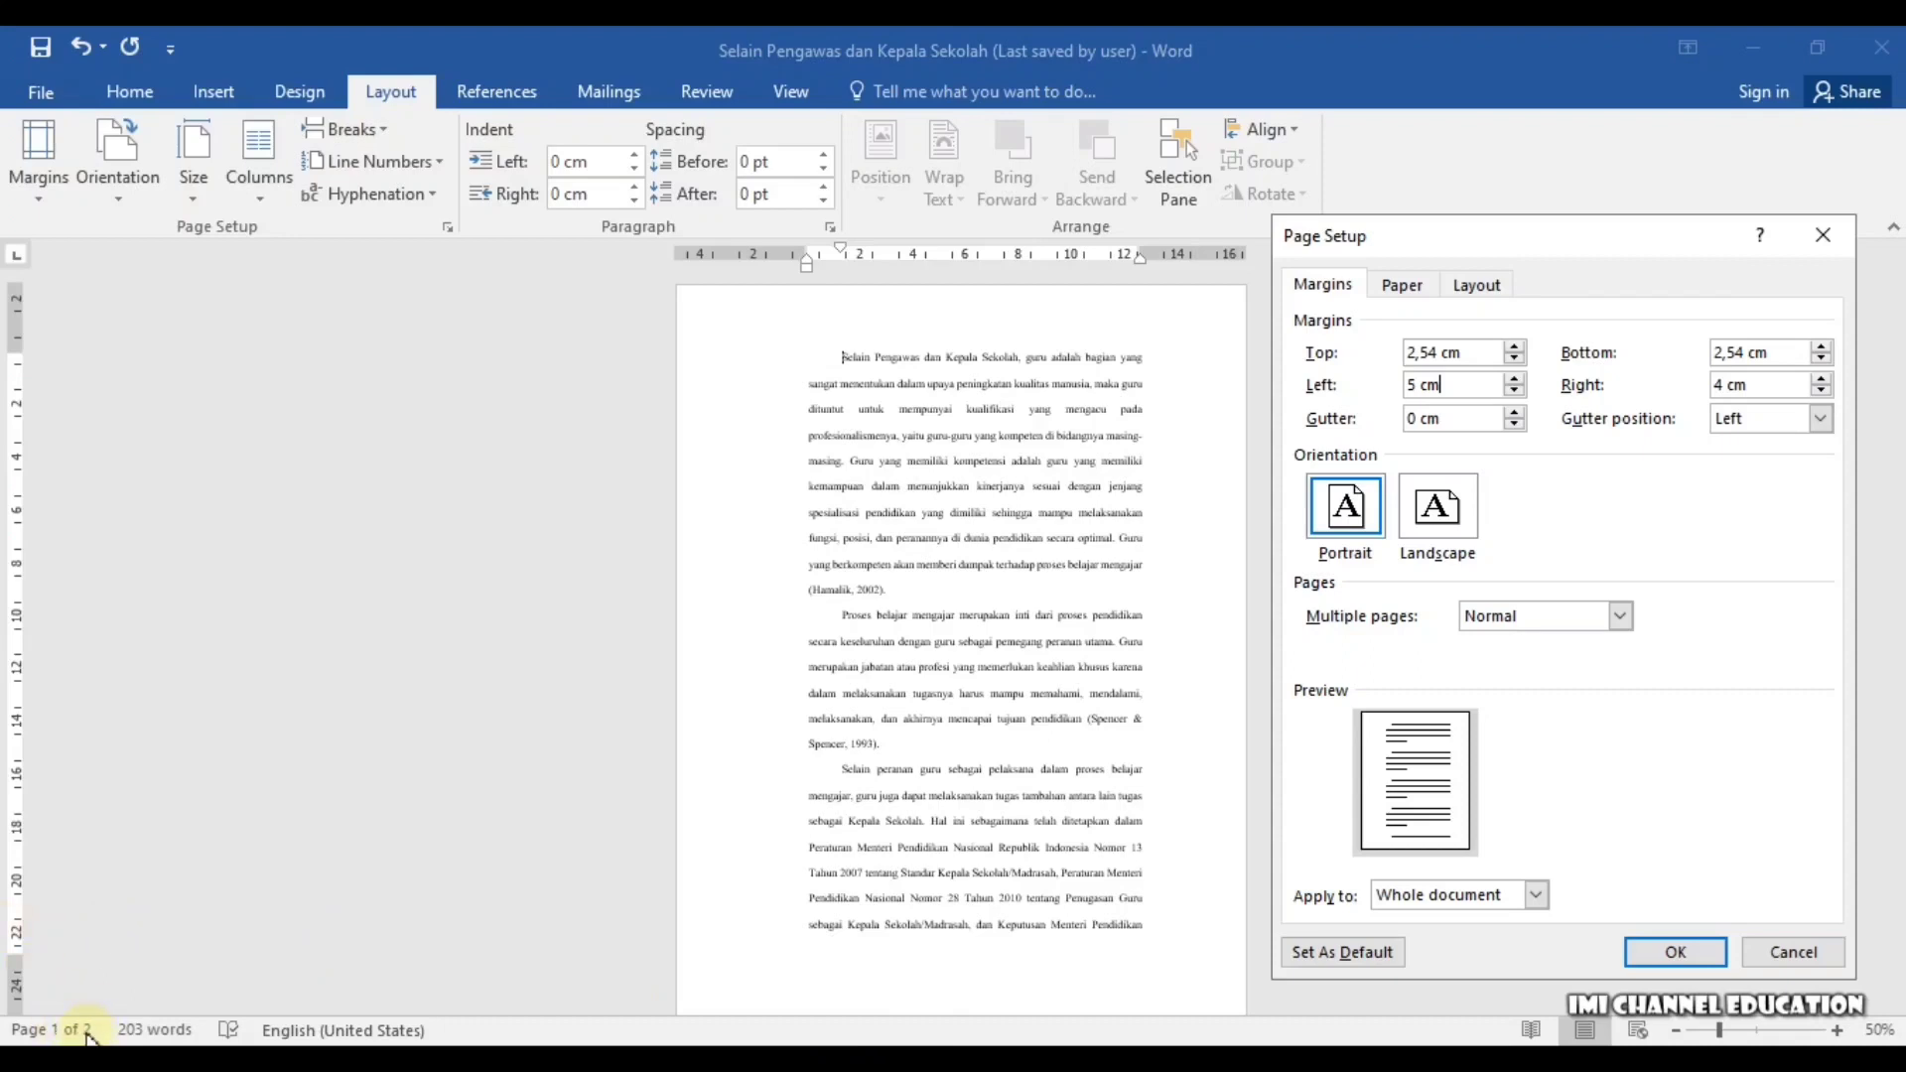
click(1682, 946)
- Examine how the text continues from the first page onto the second page
scroll(1098, 796, down, 5)
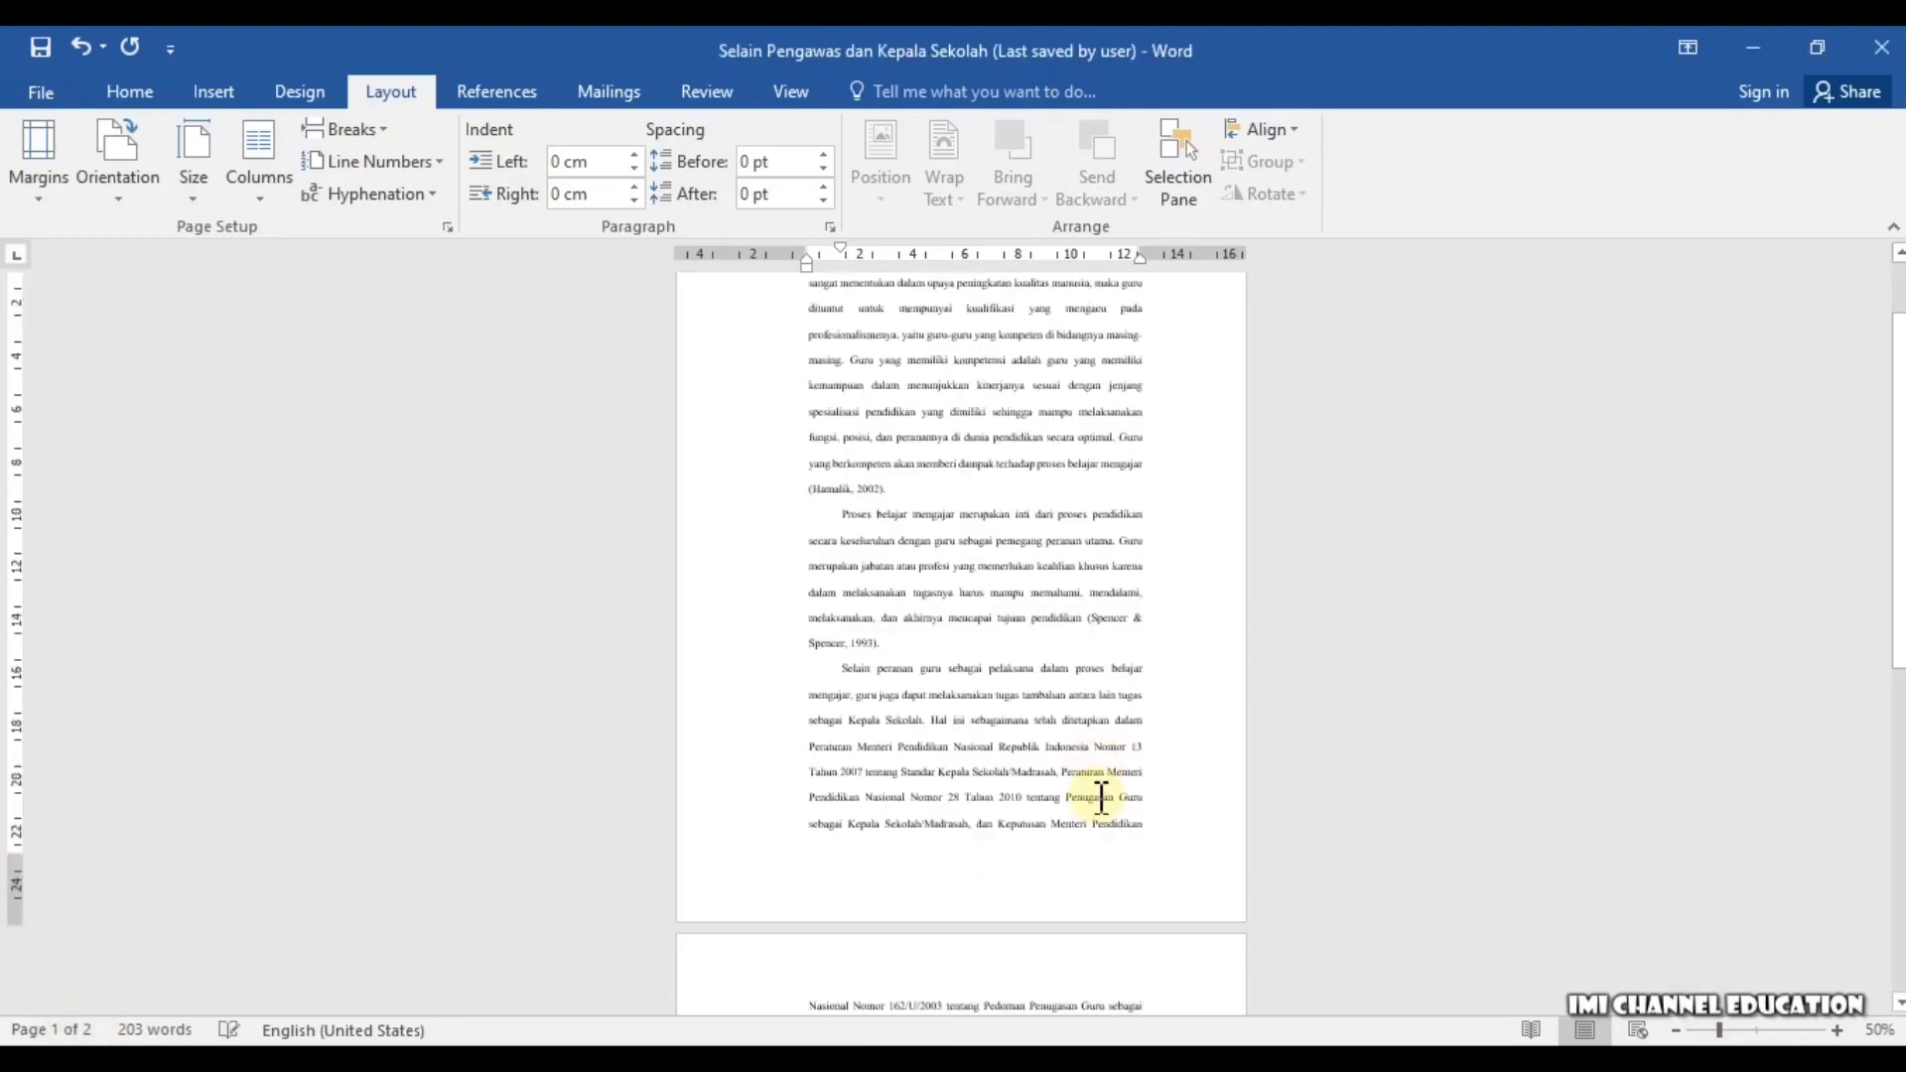
scroll(1014, 894, down, 1)
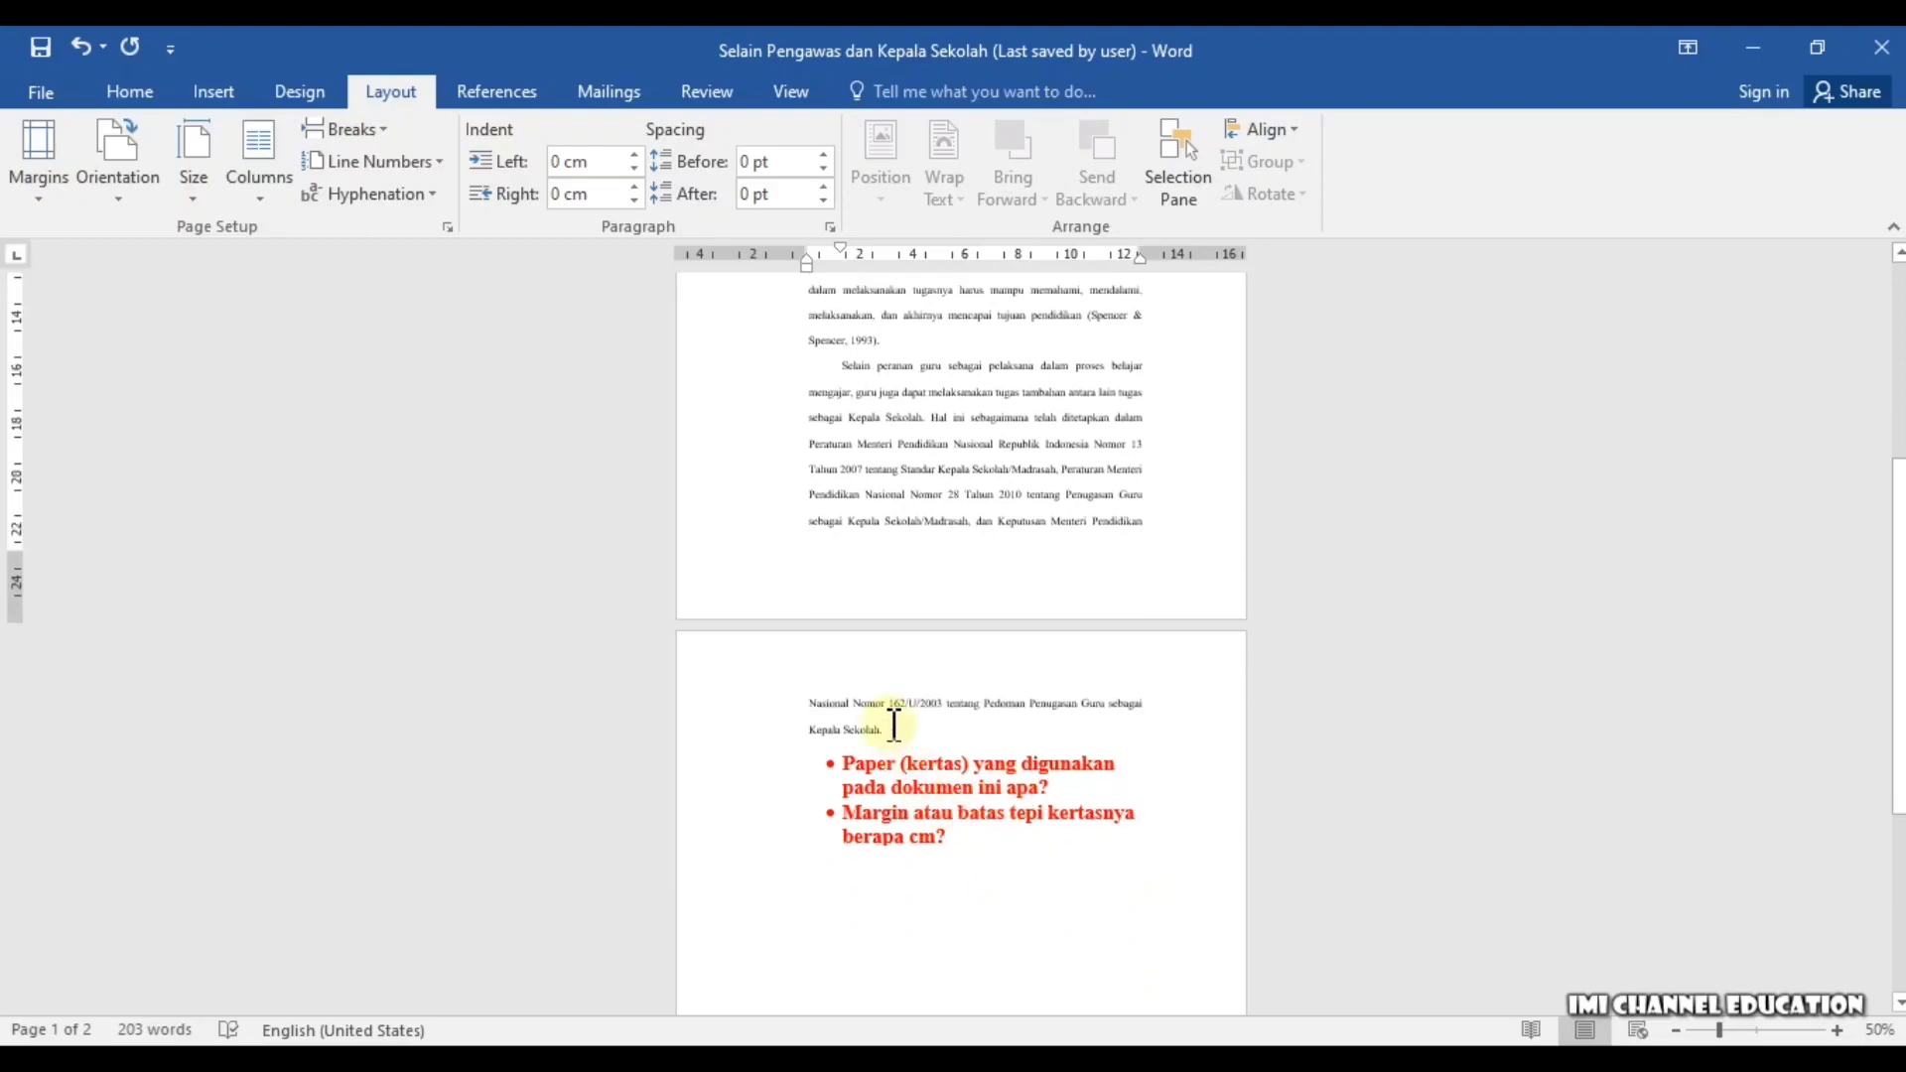
click(991, 693)
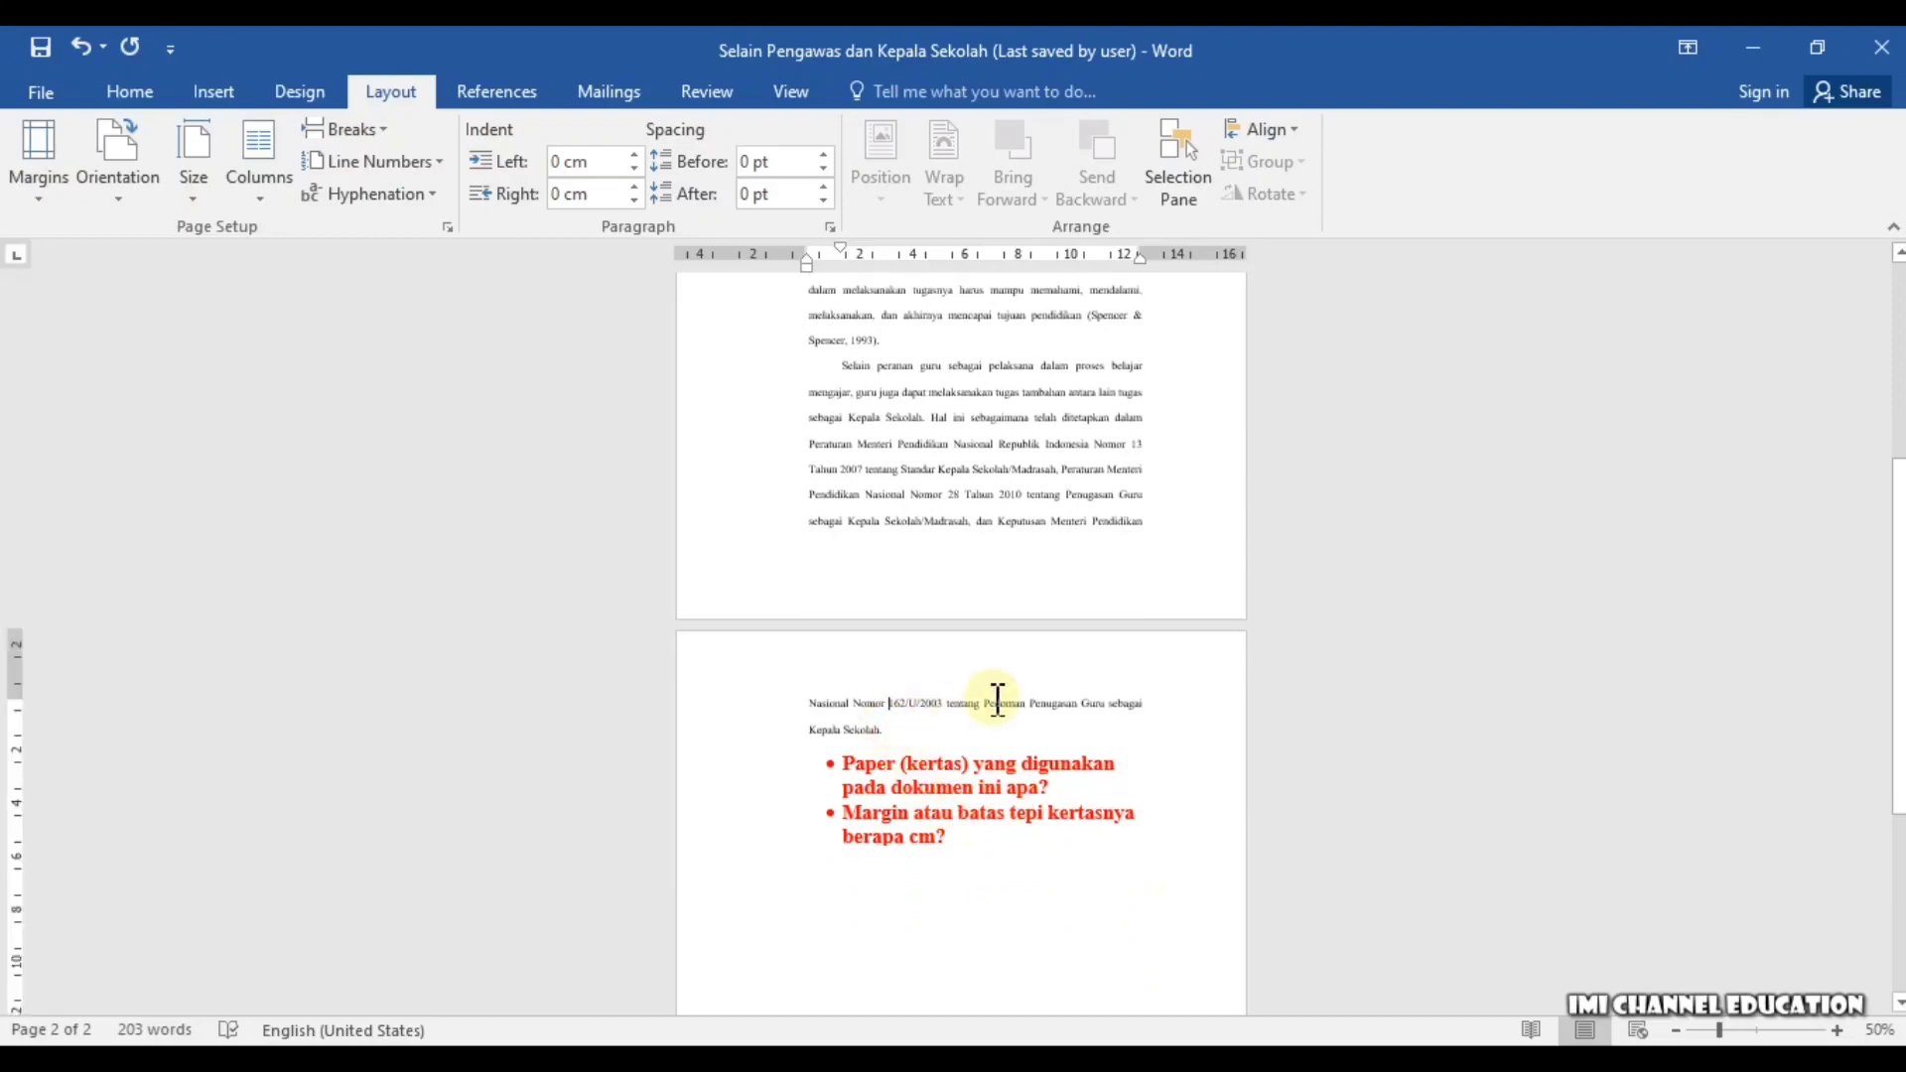
scroll(996, 699, up, 1)
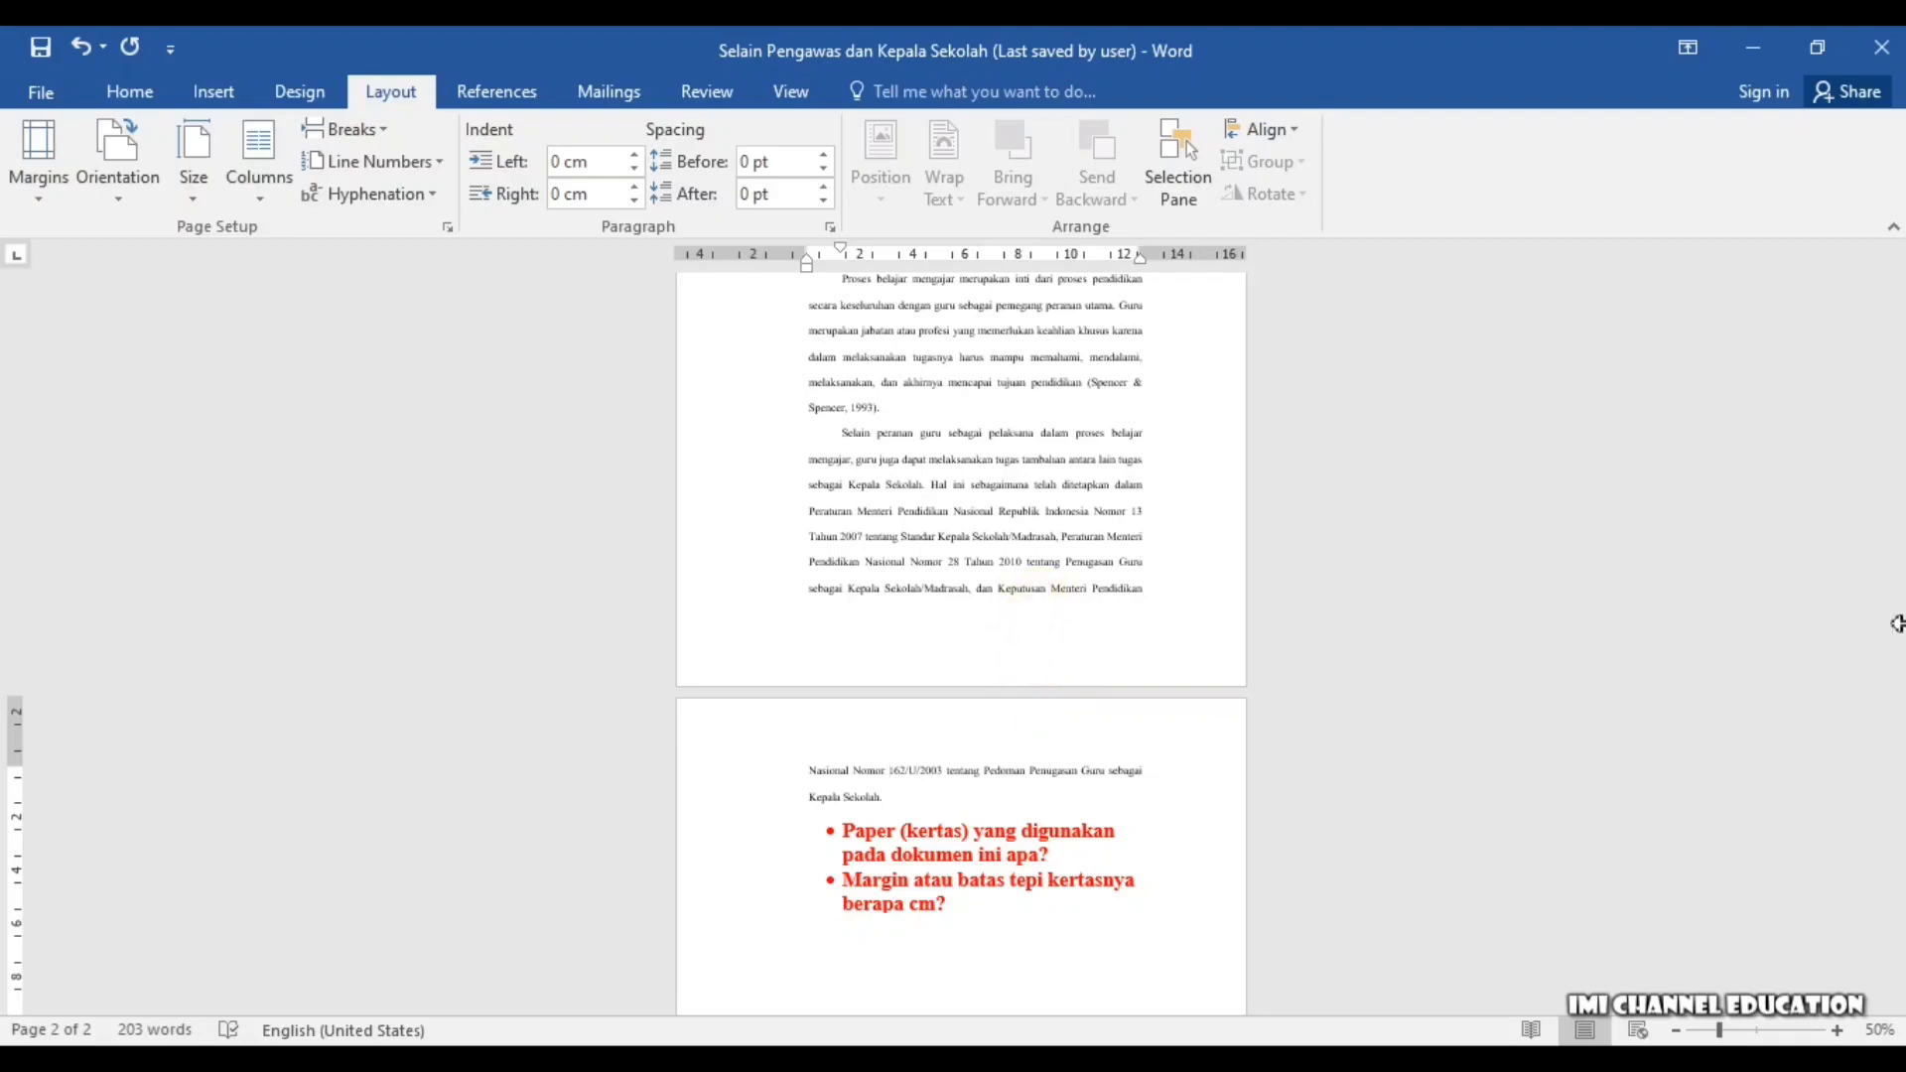
drag(1897, 623, 1897, 477)
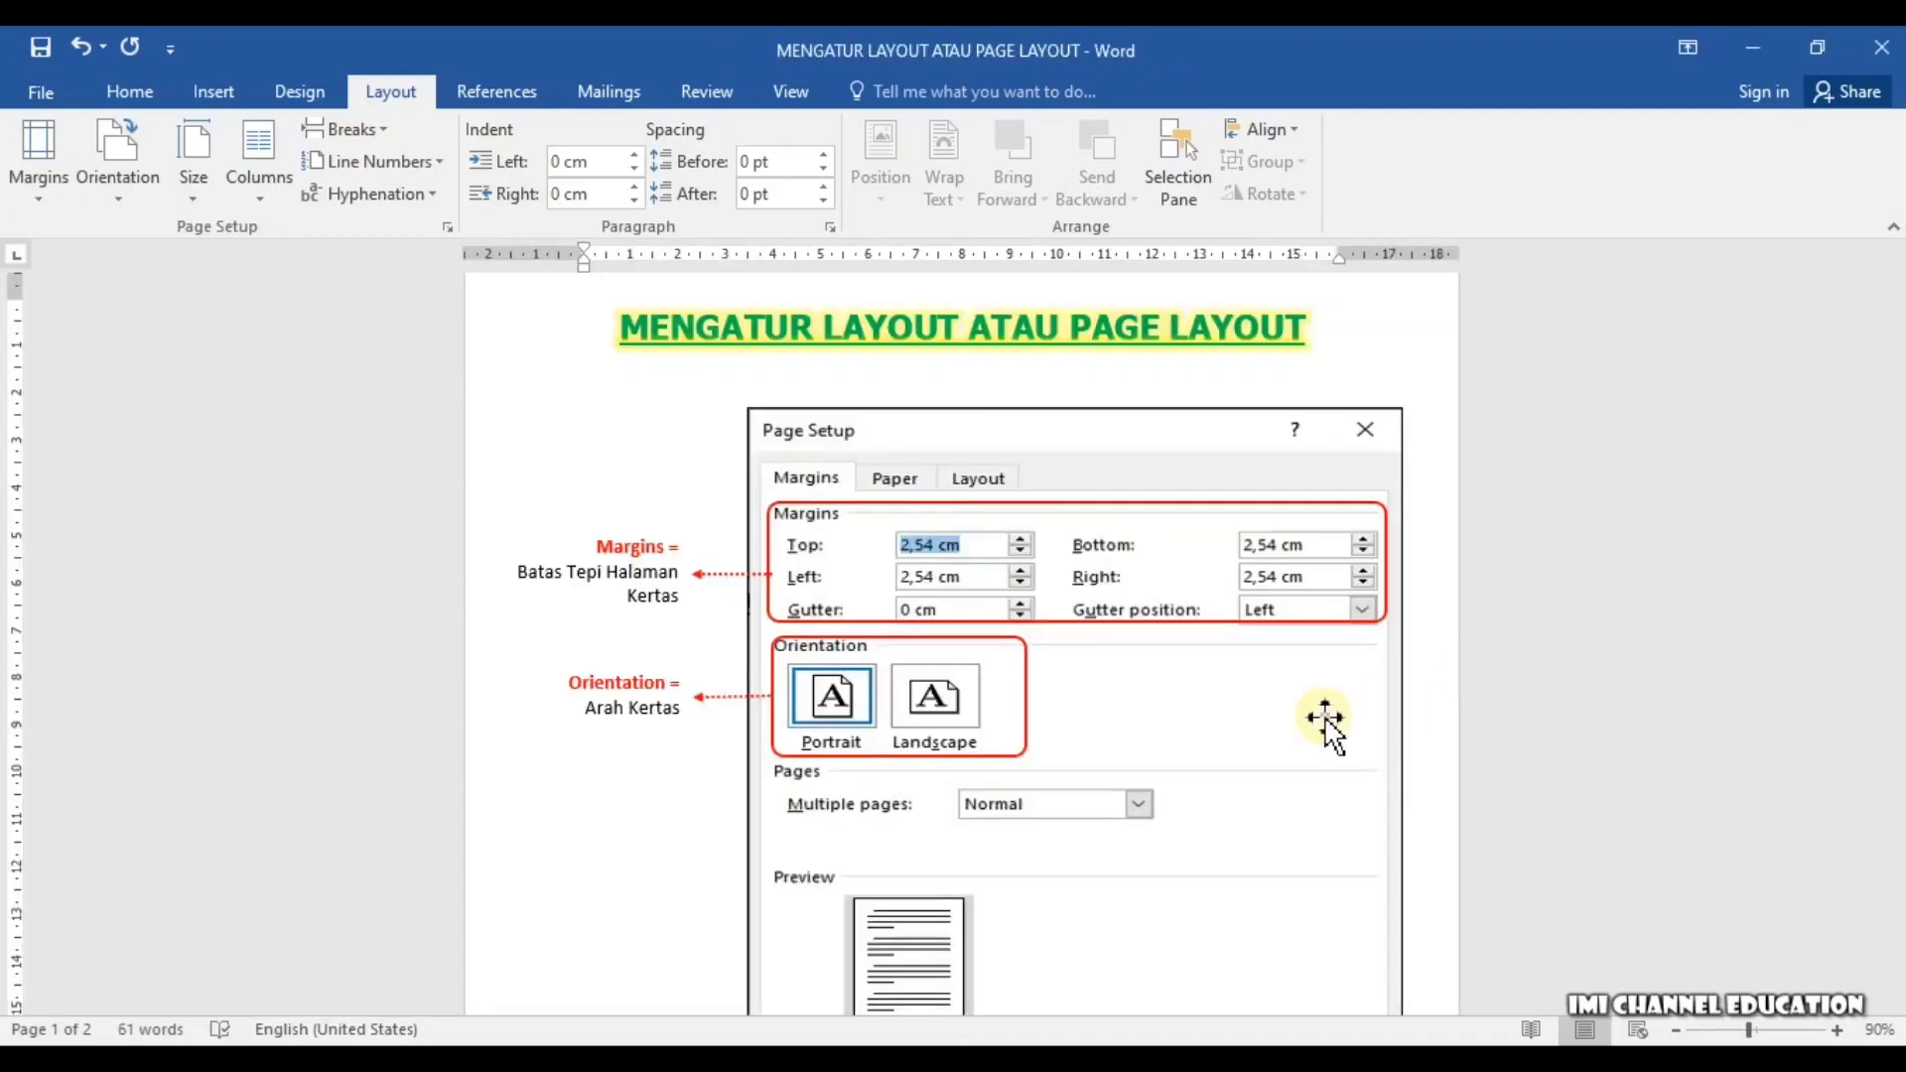
- Switch to the MENGATUR LAYOUT ATAU PAGE LAYOUT document and look through its Page Setup illustrations and the TUGAS assignment
scroll(1328, 724, down, 10)
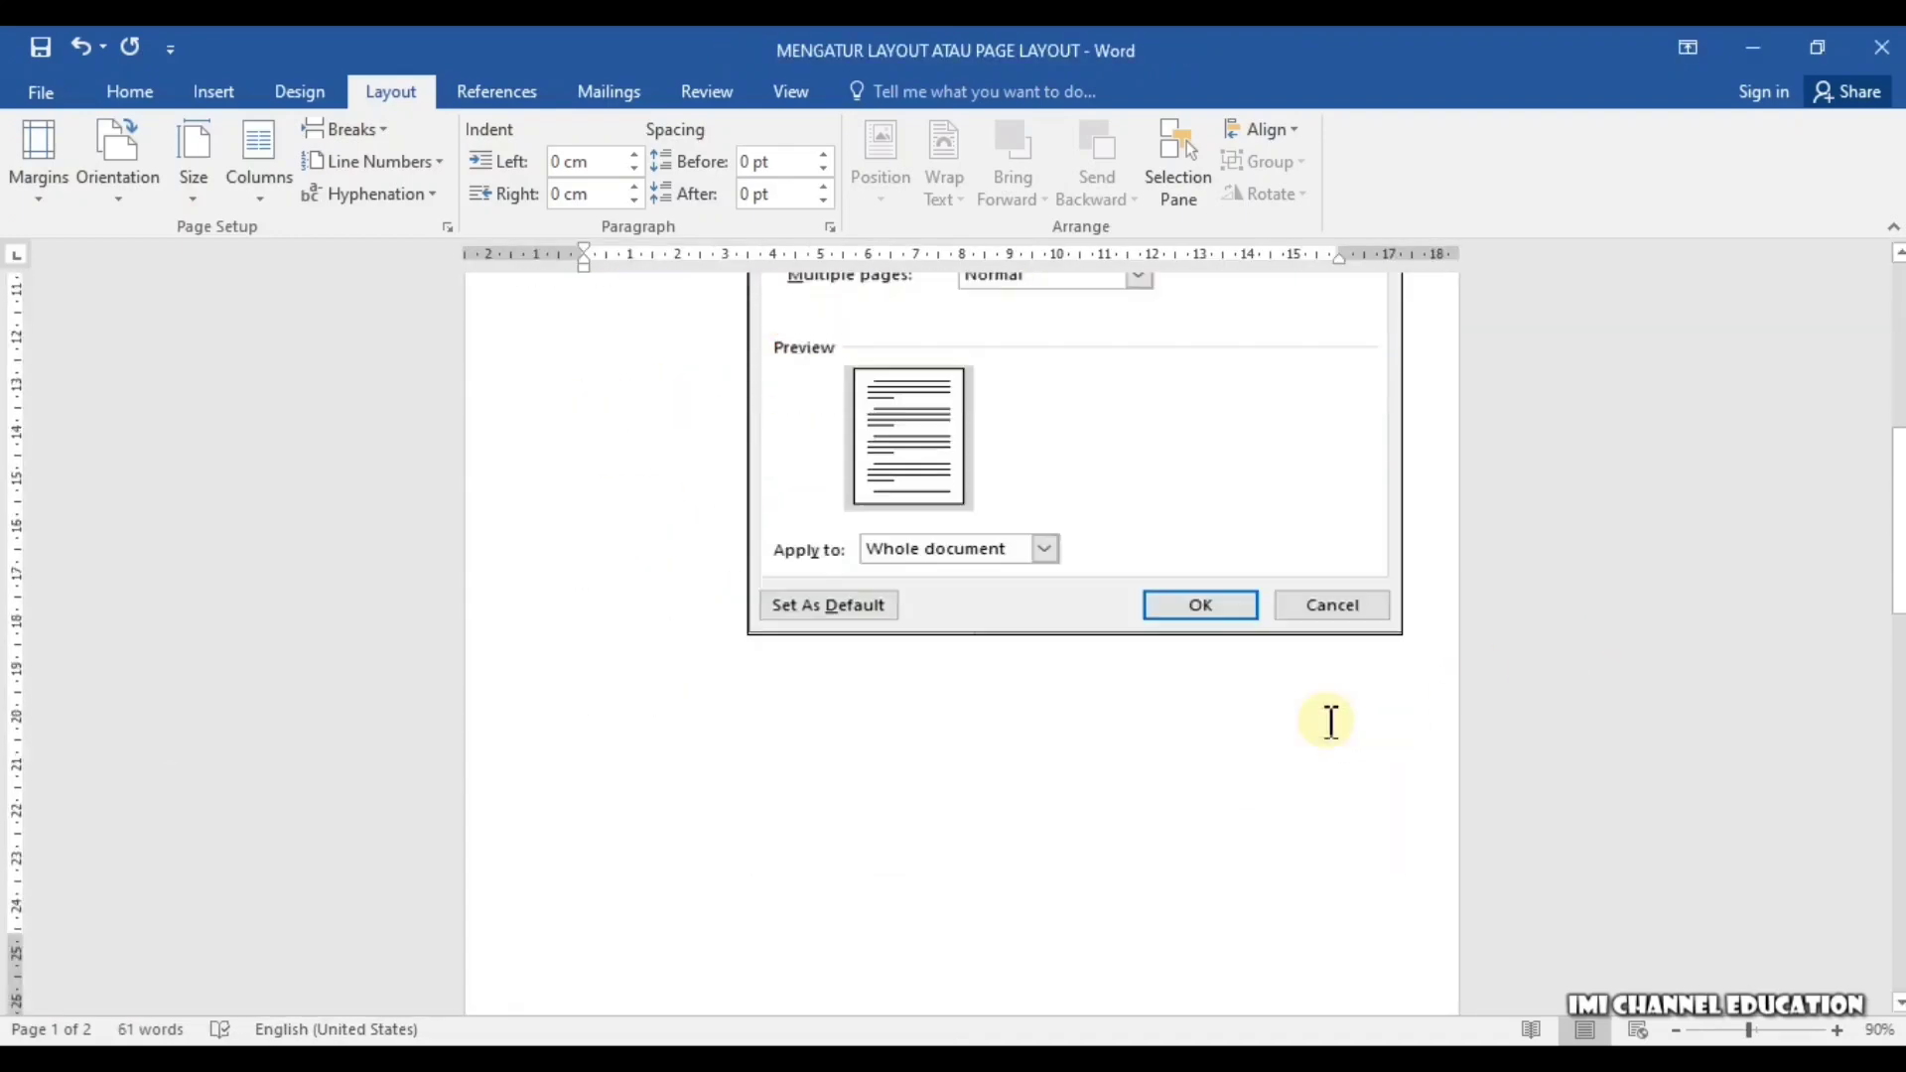
scroll(1332, 722, down, 8)
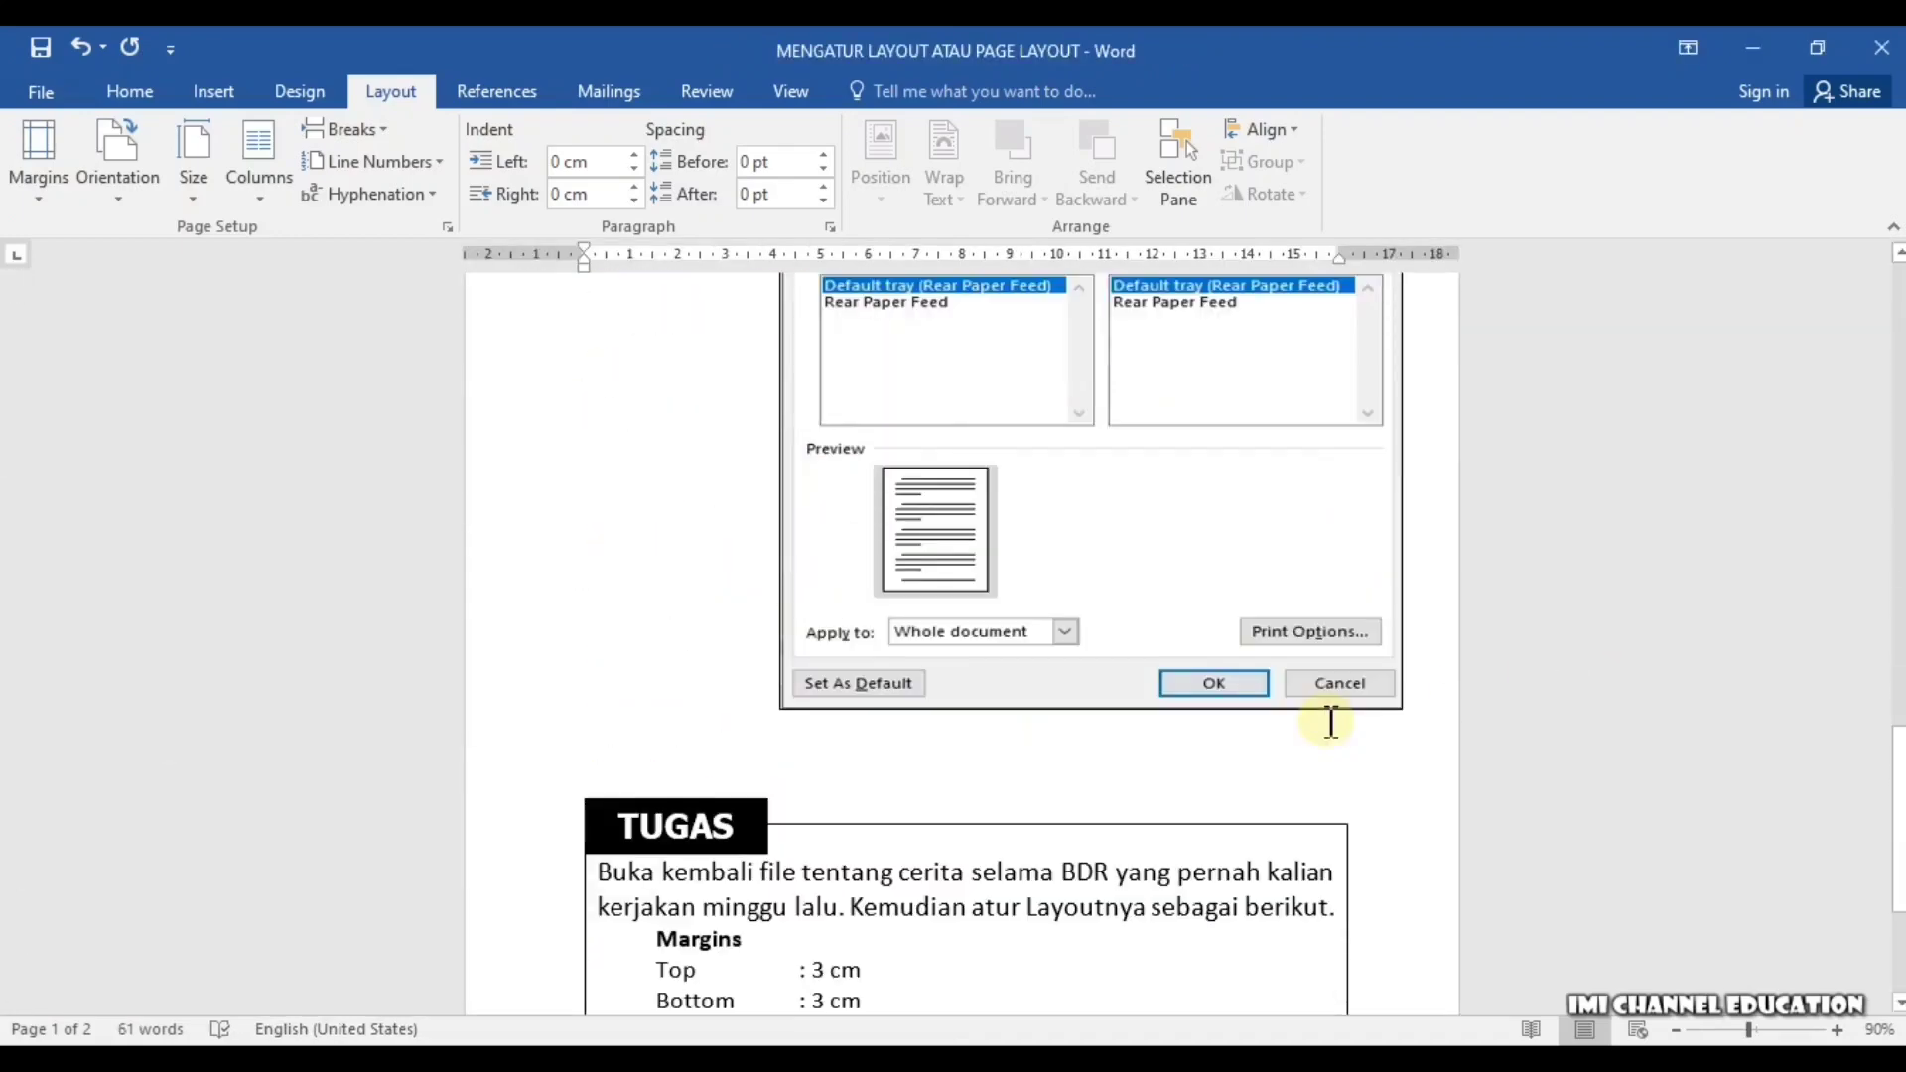
scroll(1331, 725, up, 4)
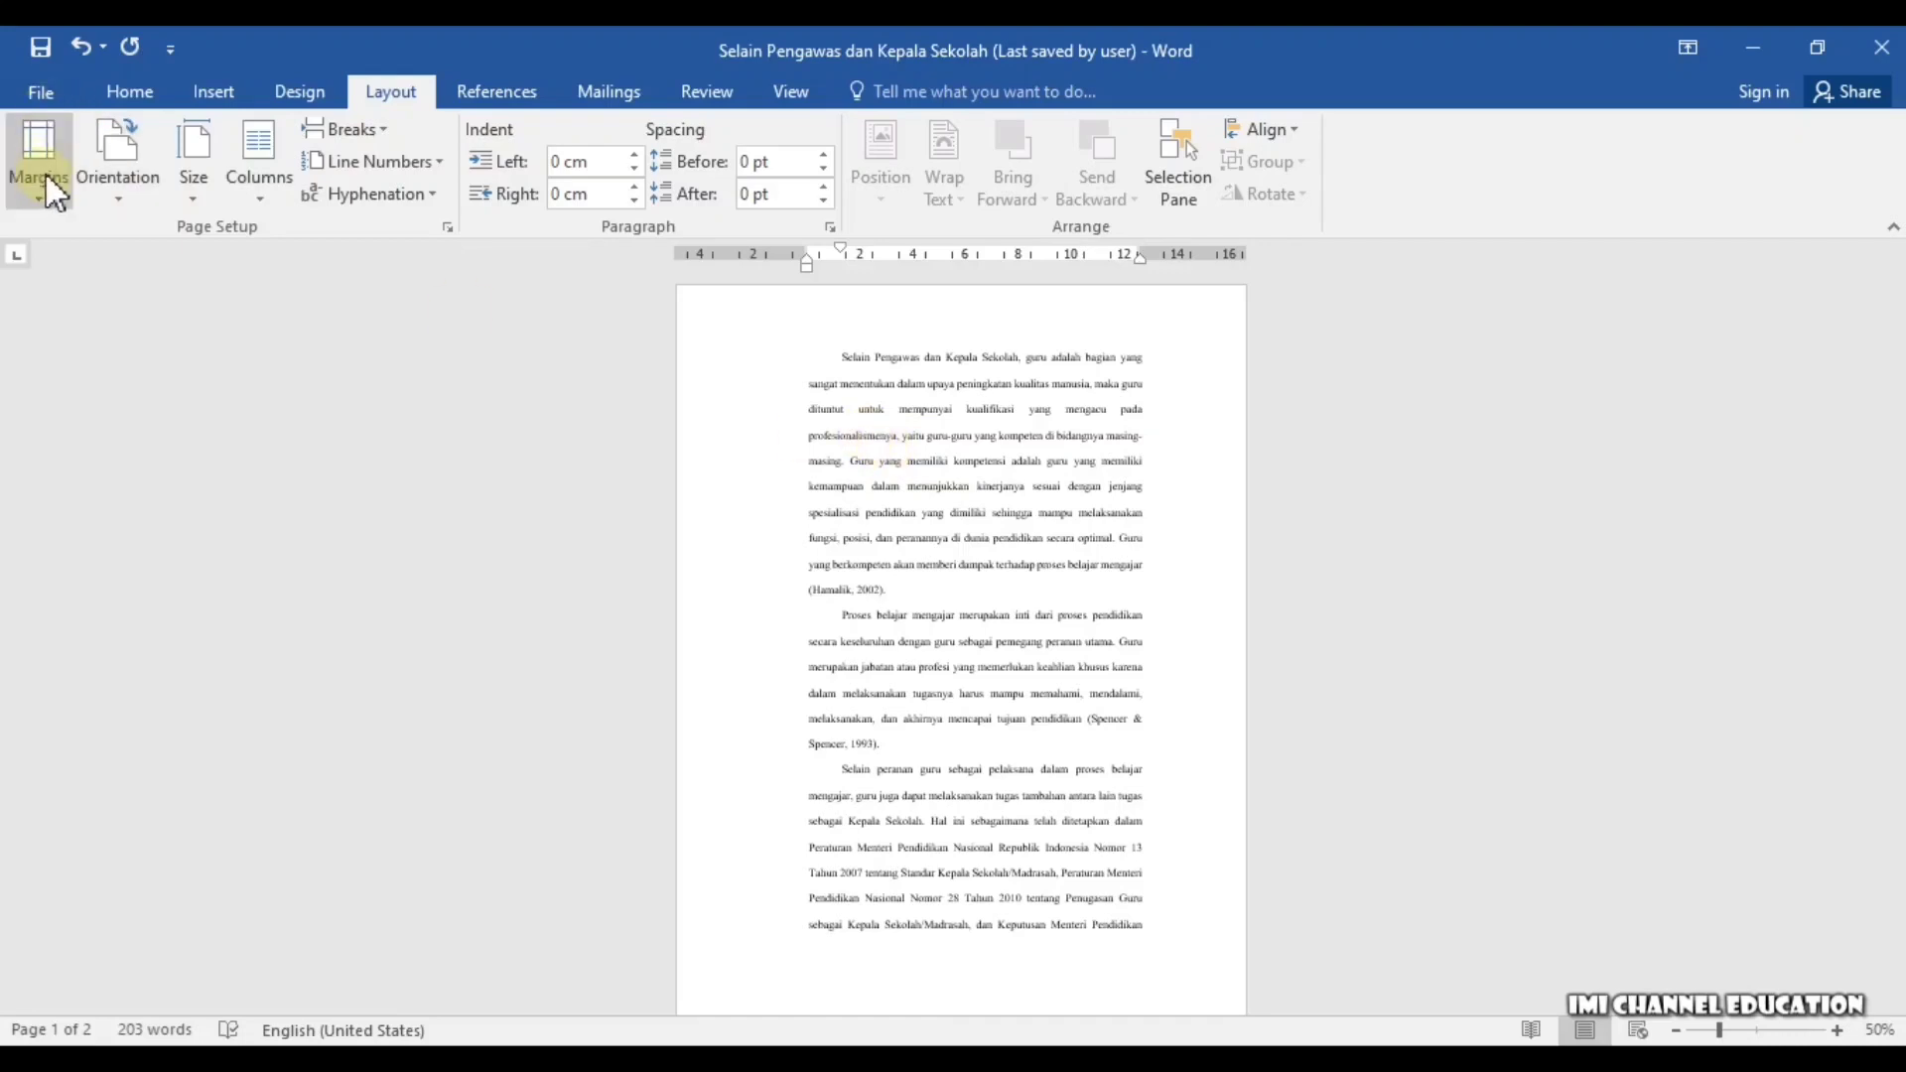
- Change the document's paper size to A4 210 x 297 mm through the custom margins settings and apply it
click(46, 173)
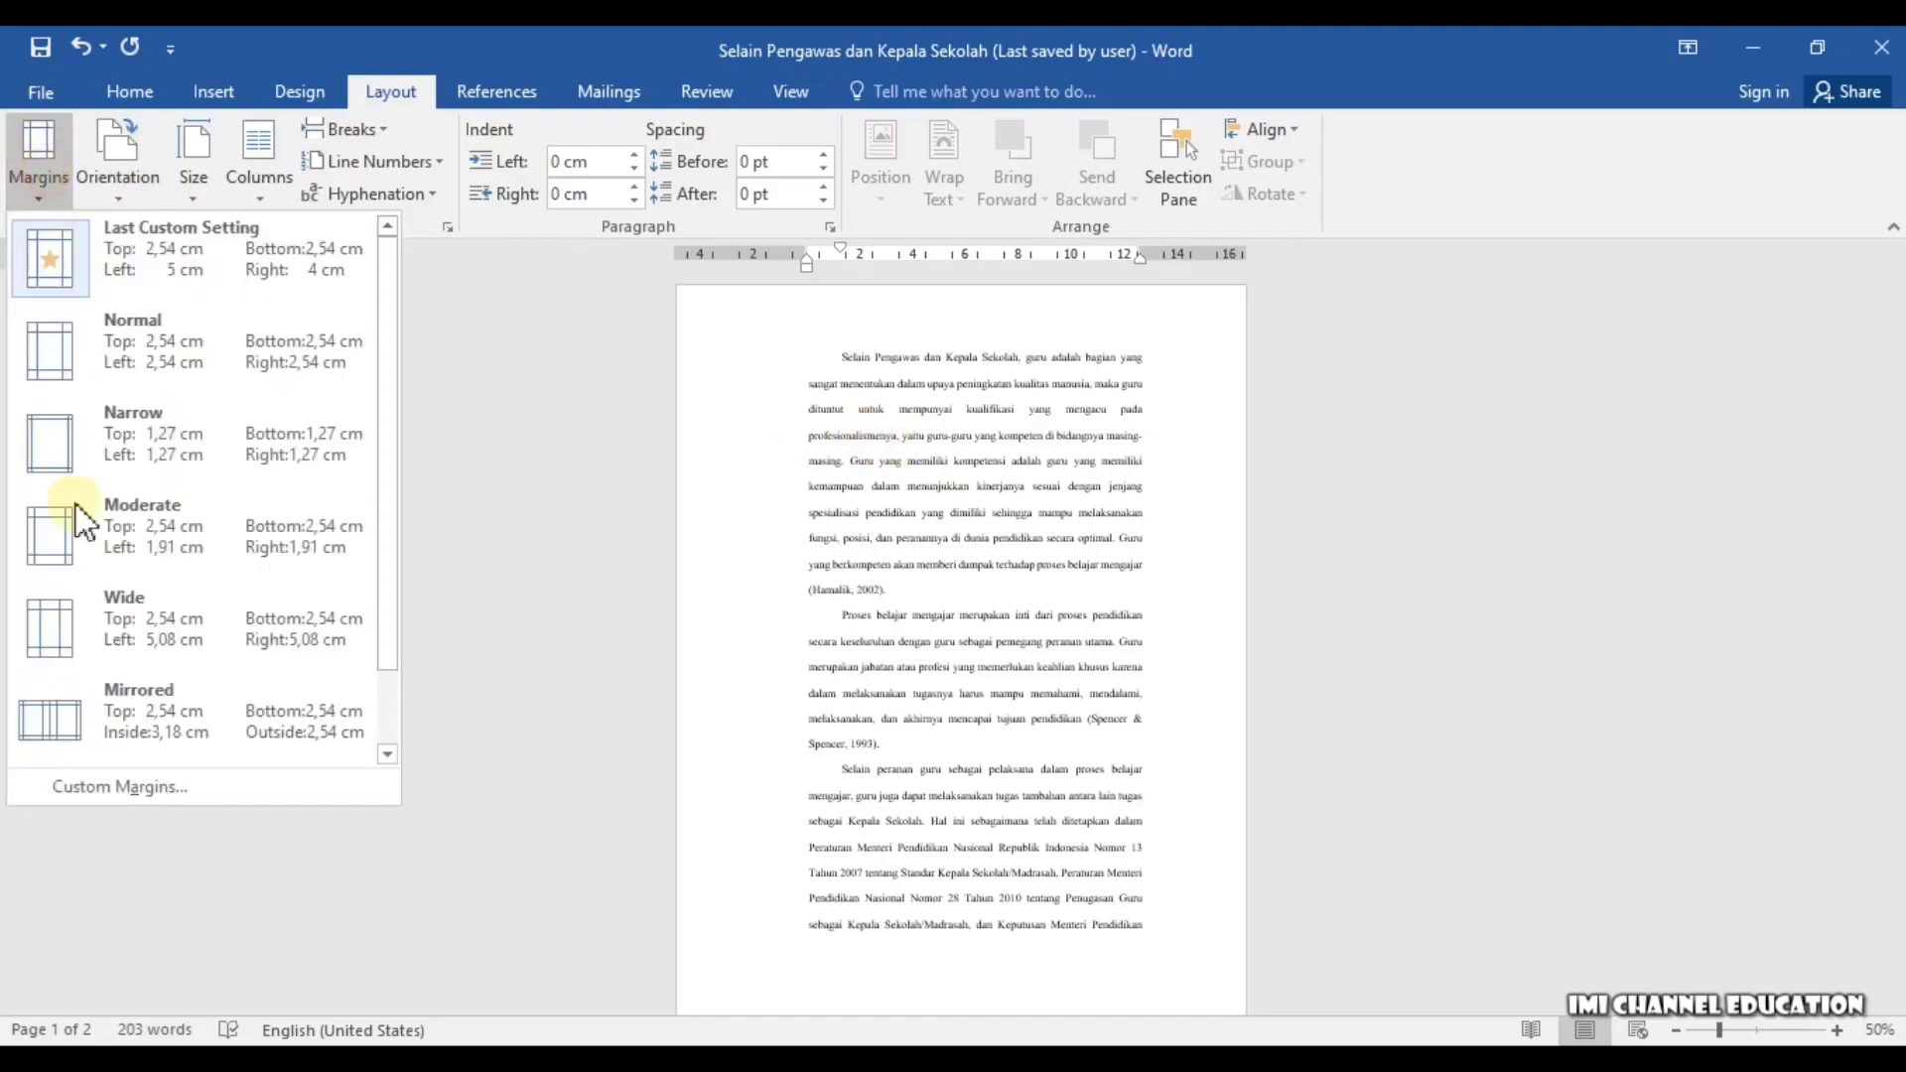
click(203, 790)
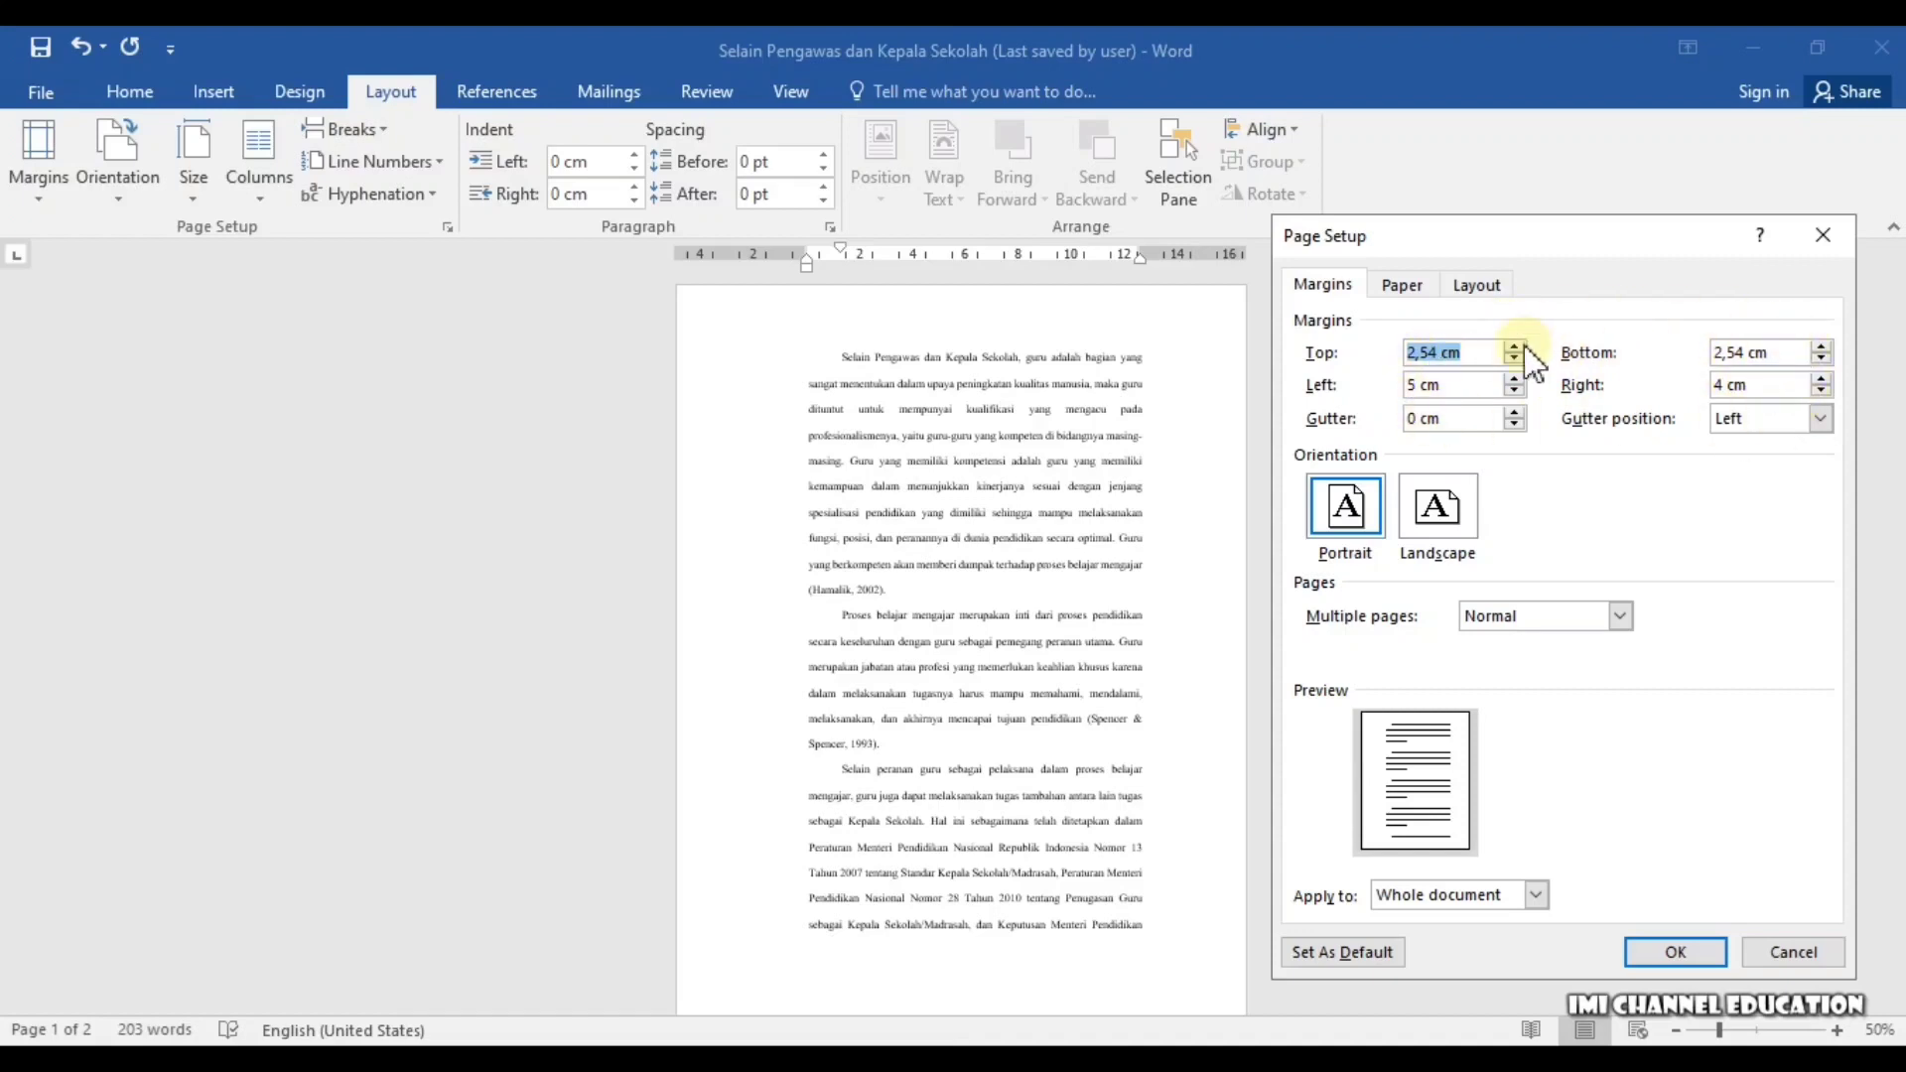
click(1402, 286)
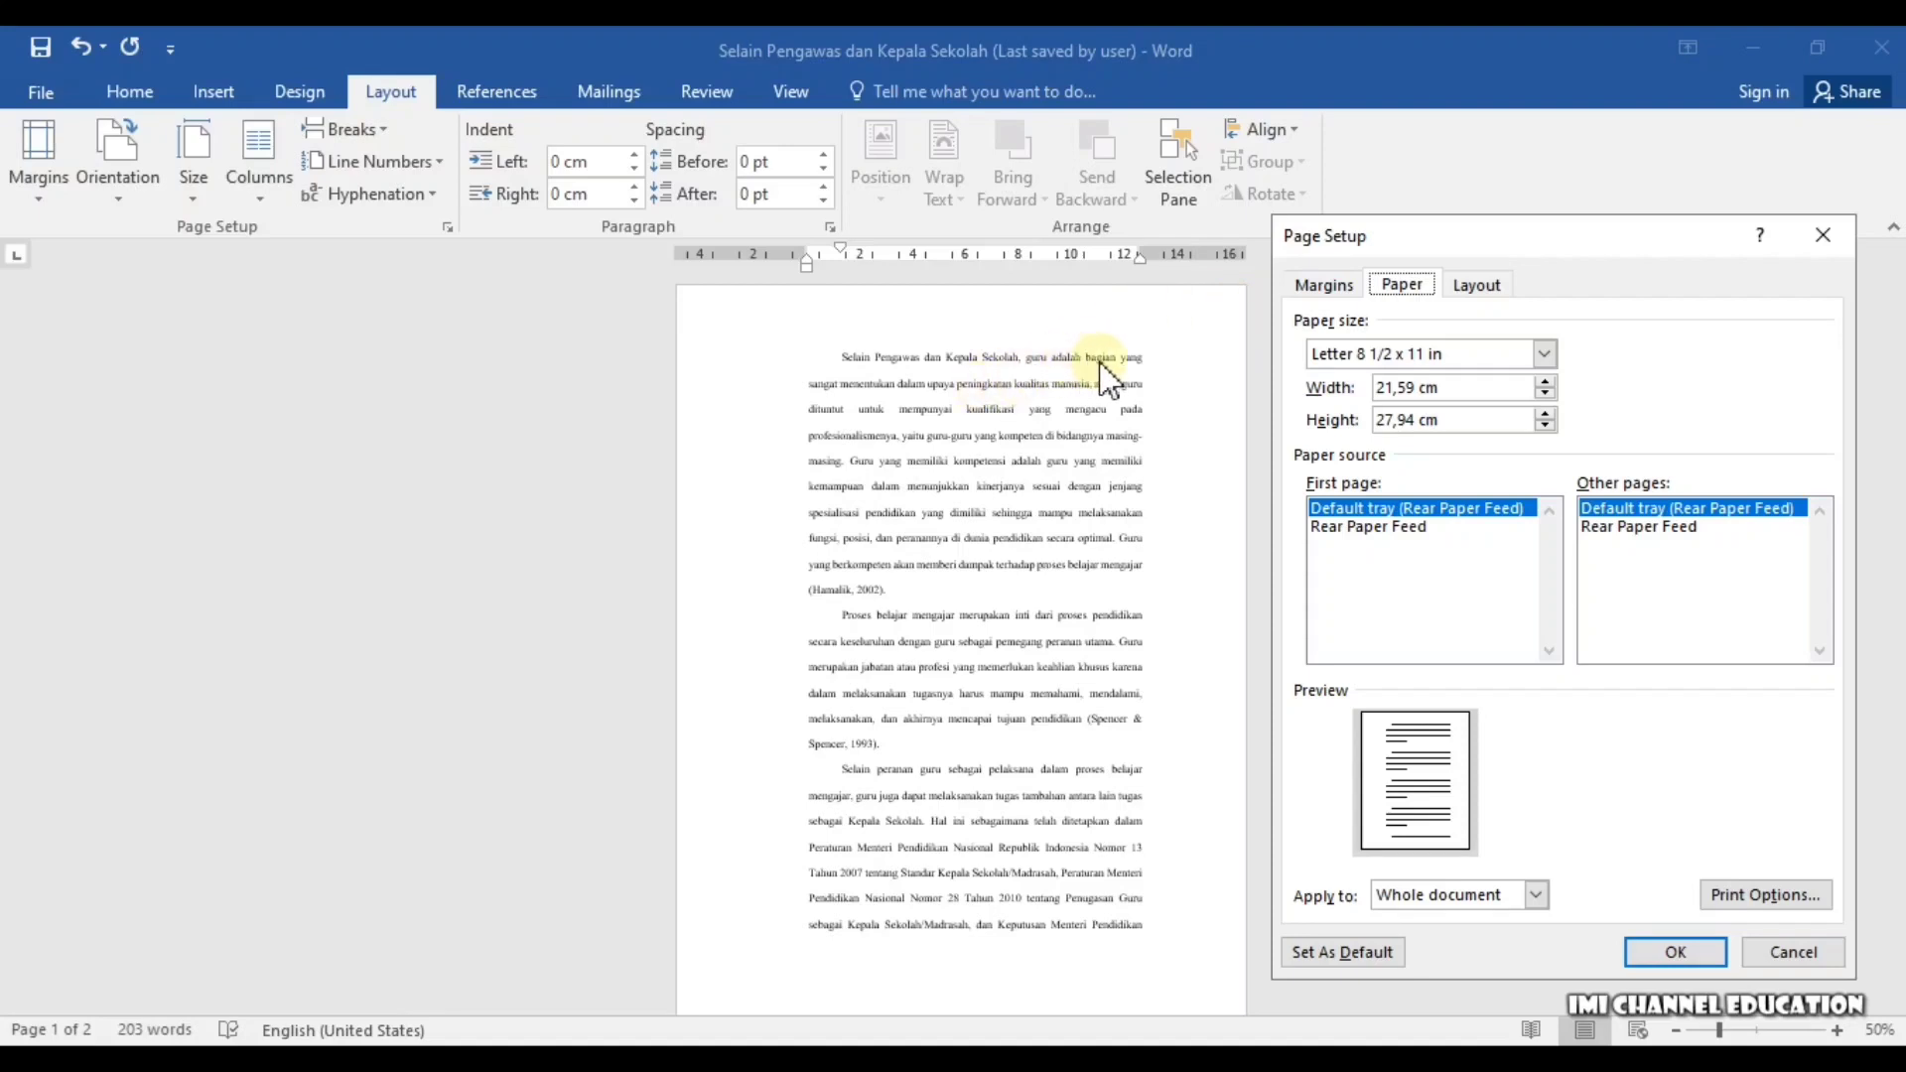
click(1374, 364)
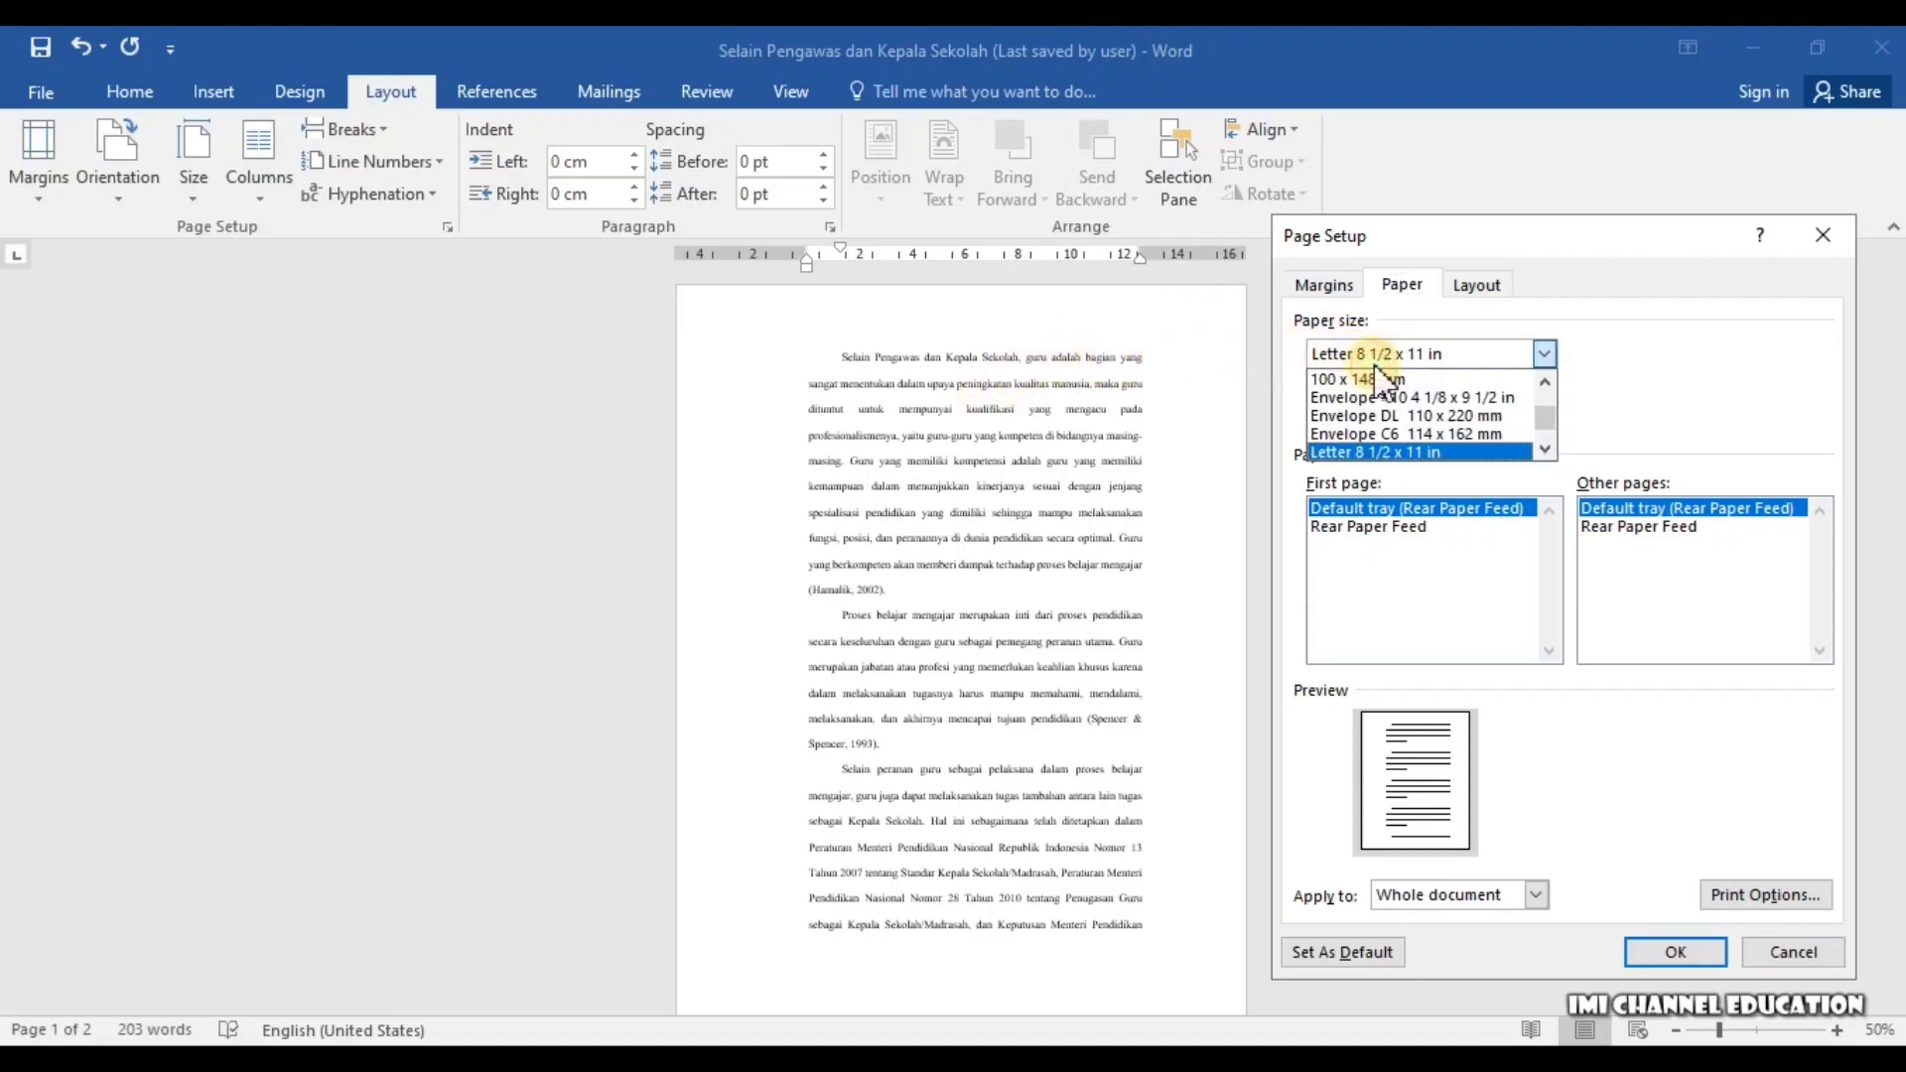
drag(1553, 425, 1552, 397)
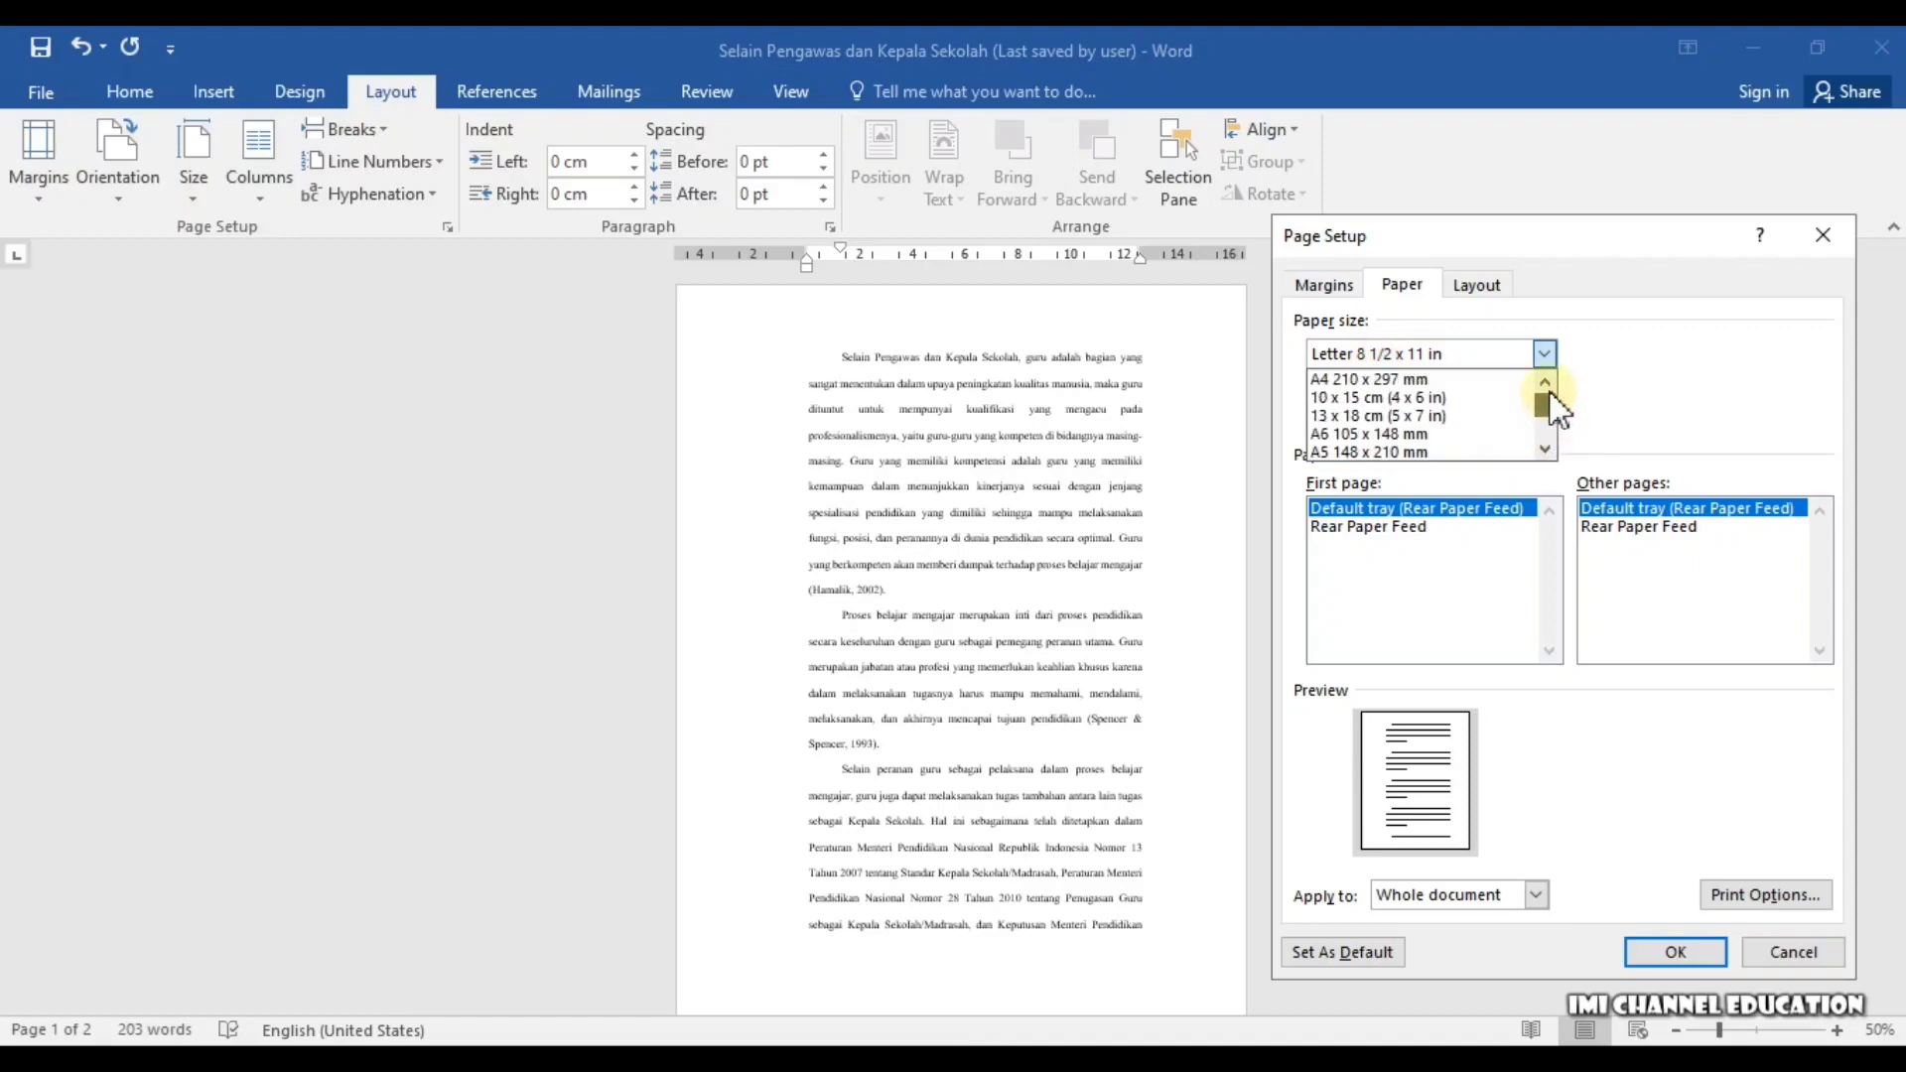
click(1516, 380)
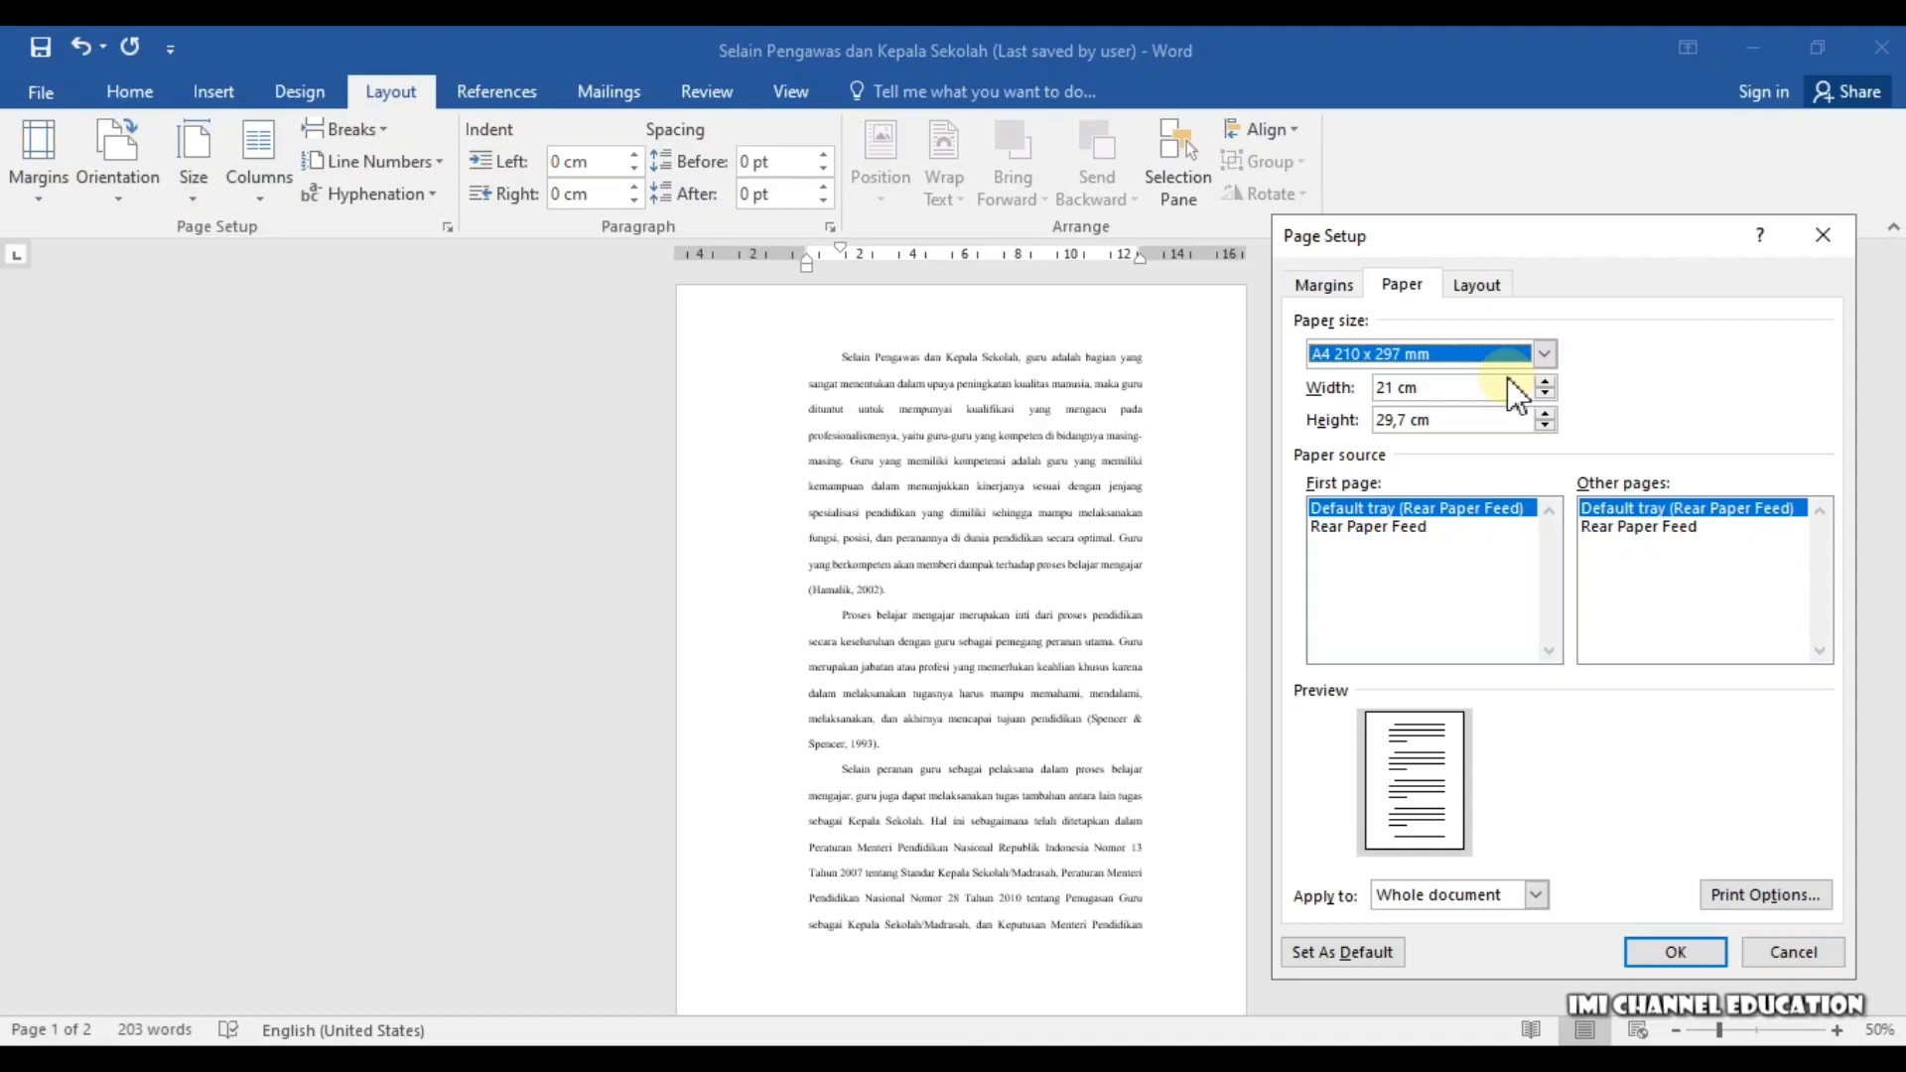
click(1332, 366)
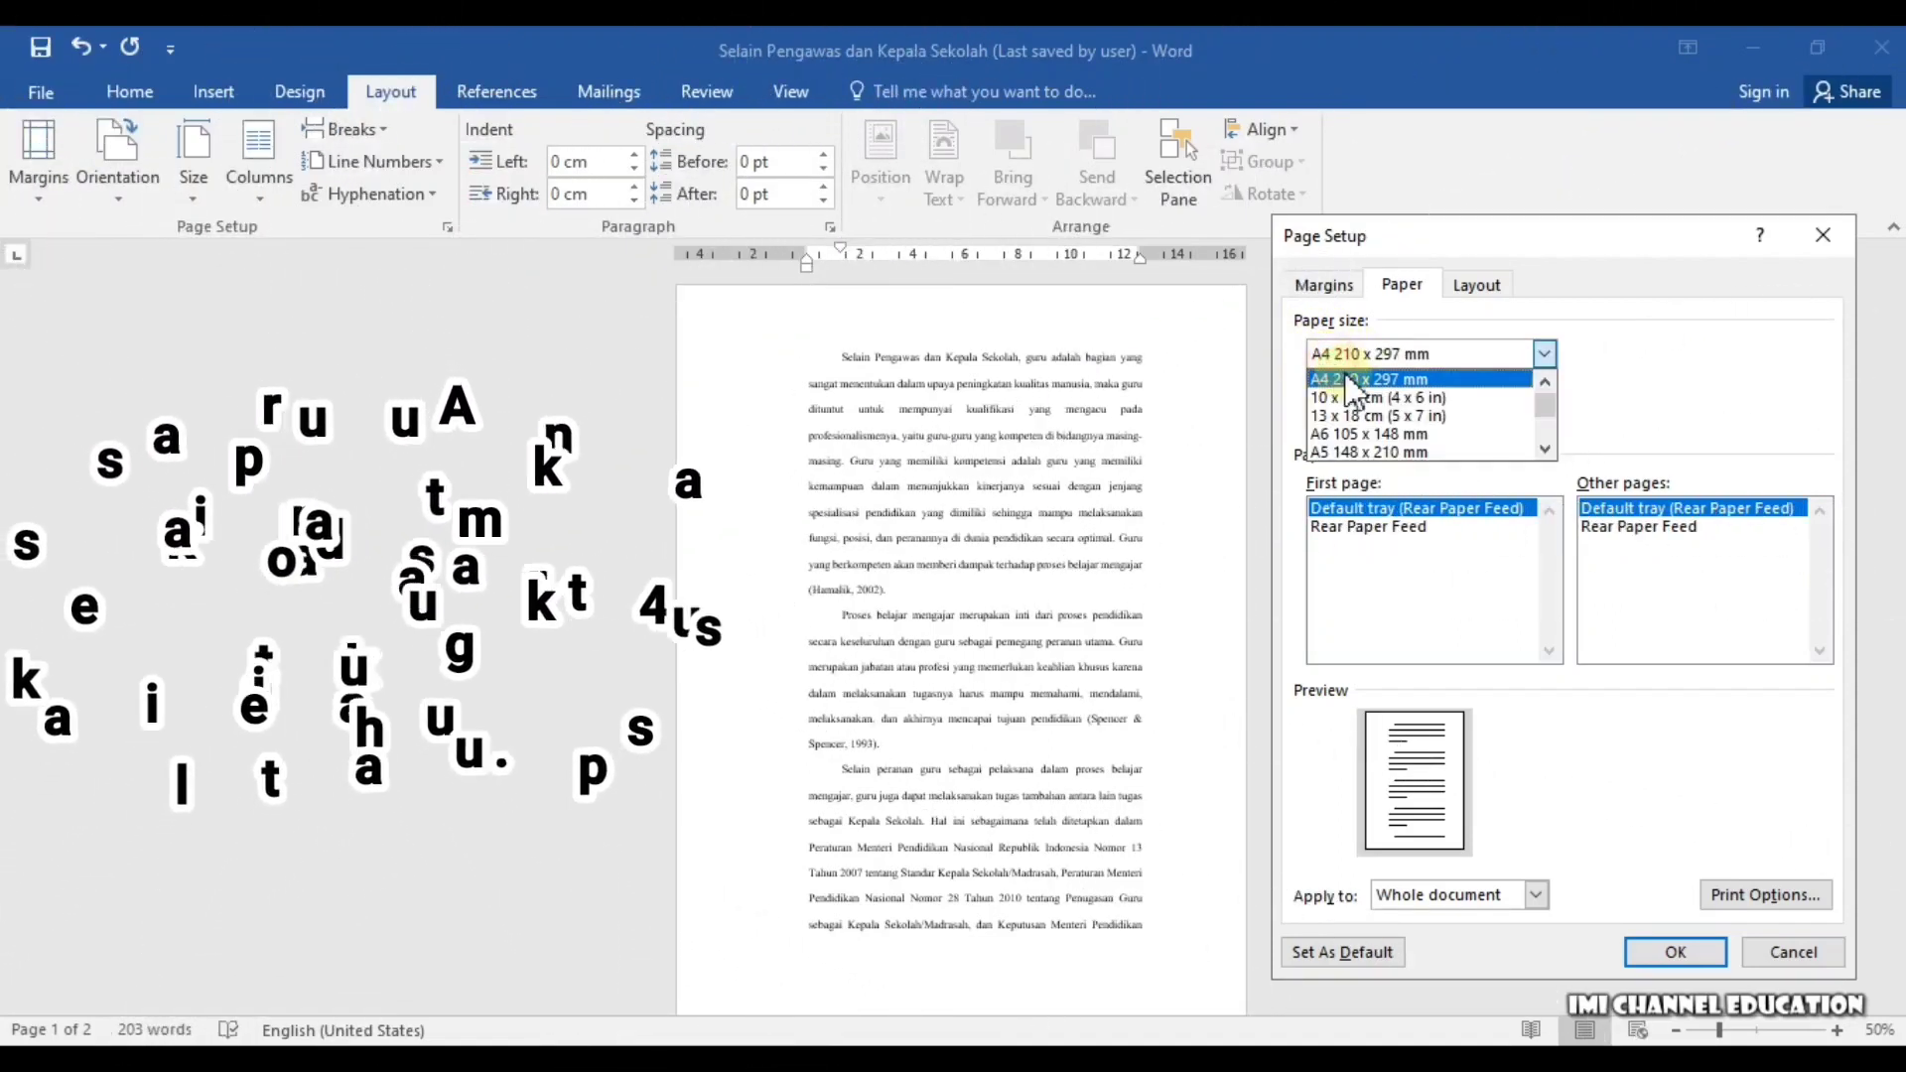
click(1338, 362)
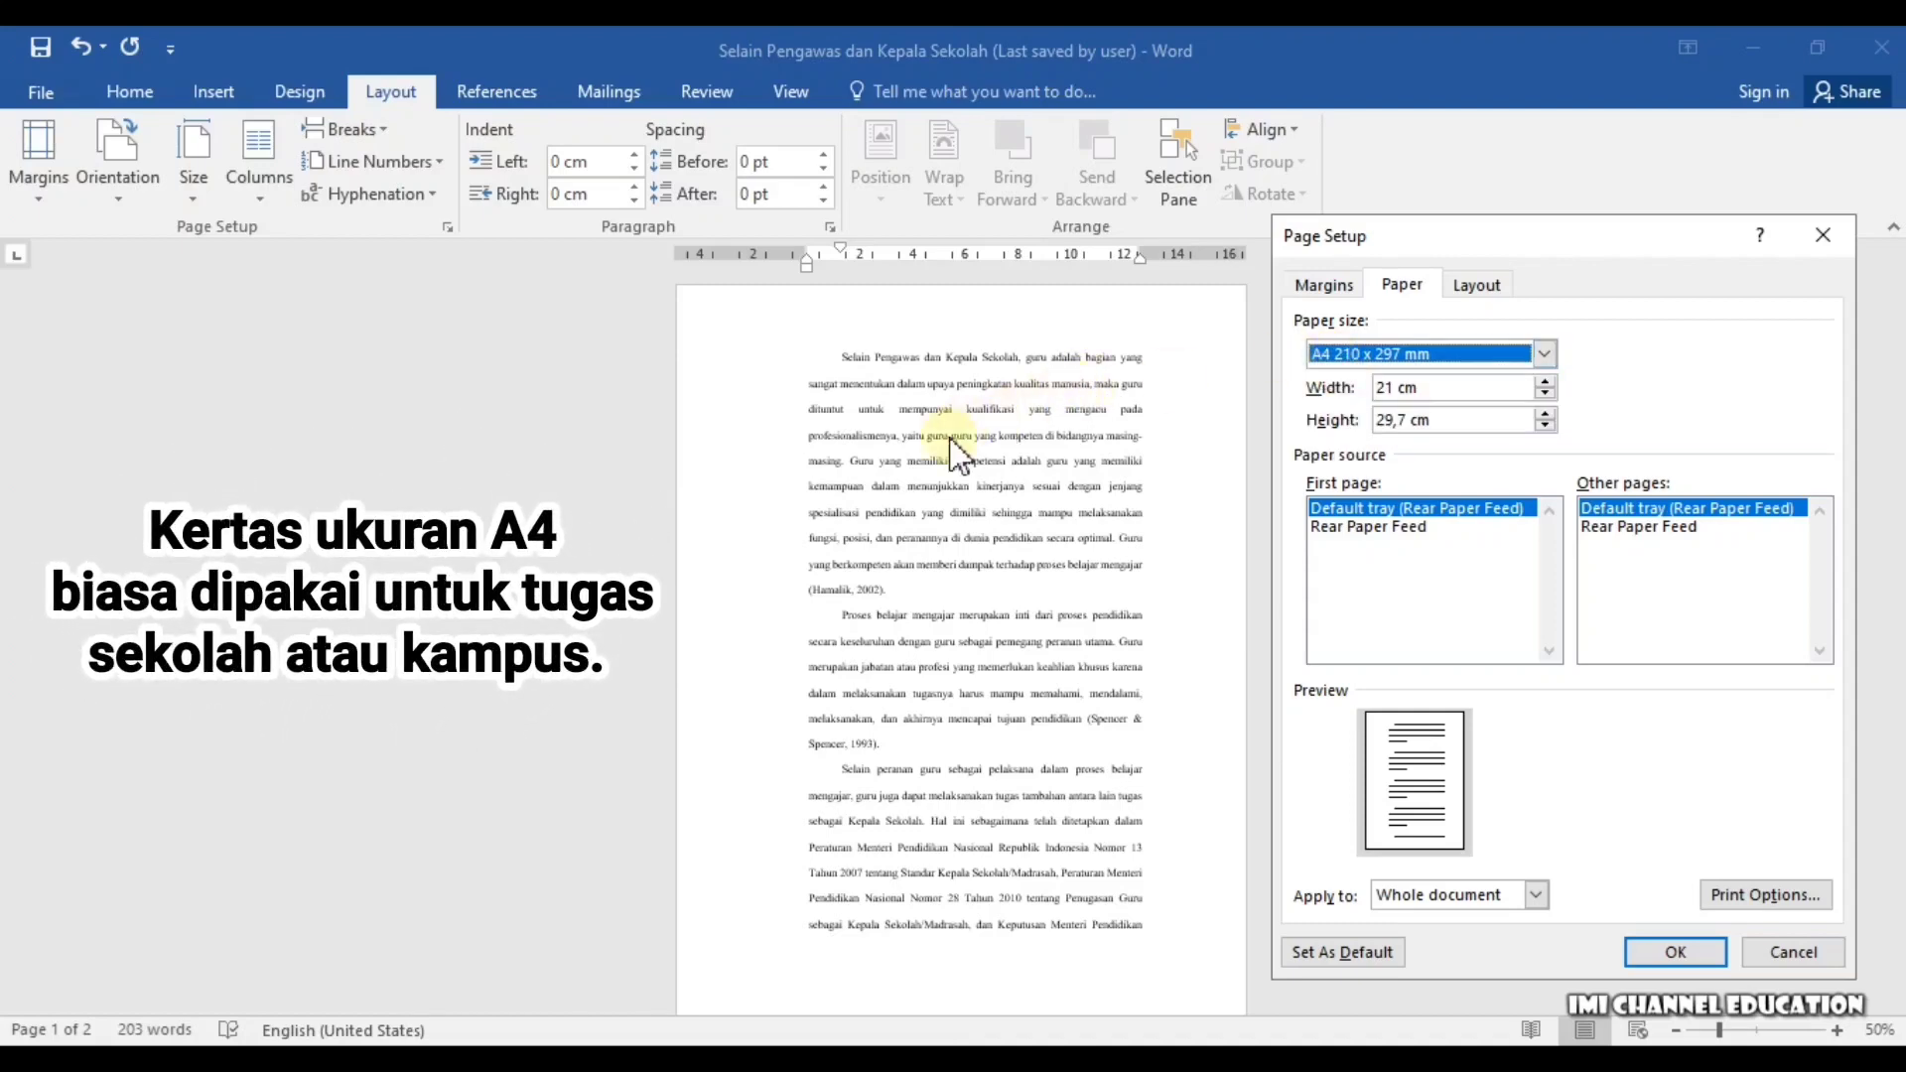
click(1676, 952)
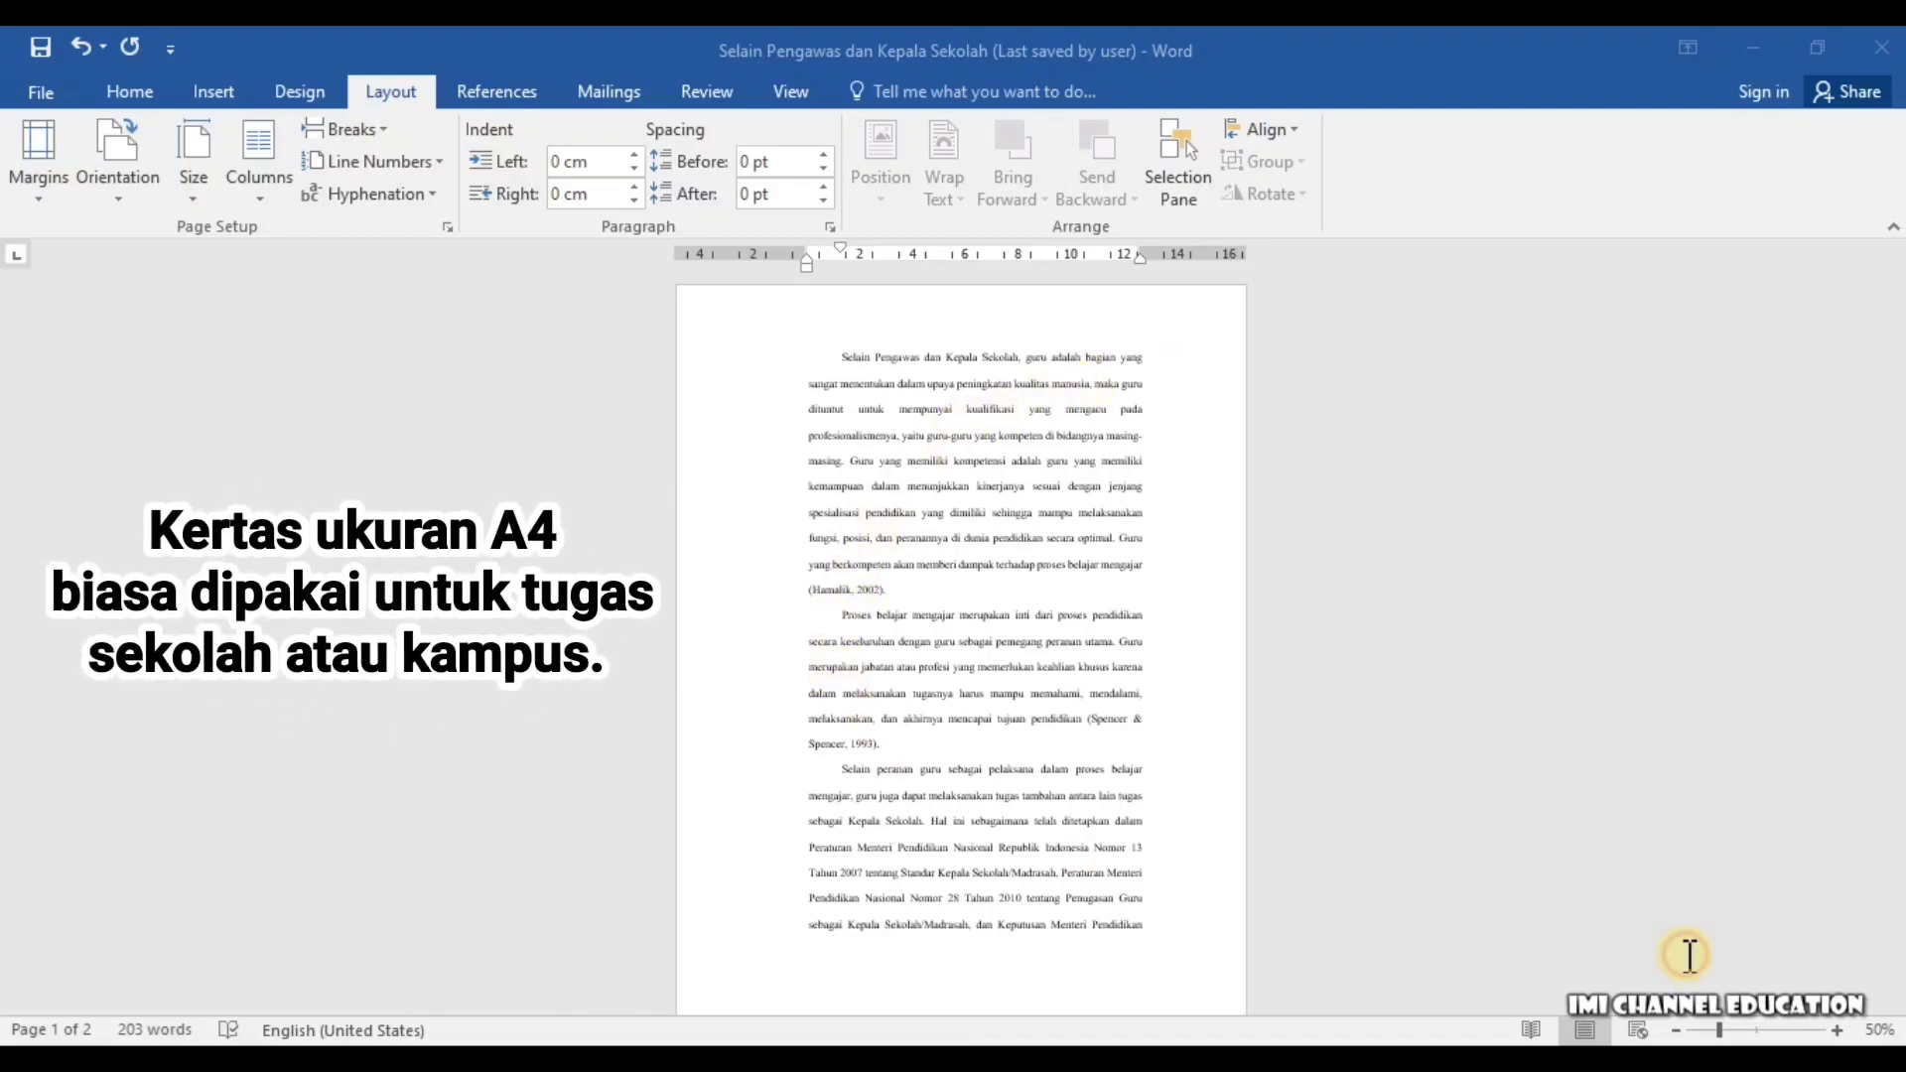
- Check how the text flows onto the second page and undo the paper size change
scroll(1089, 800, down, 2)
scroll(1082, 802, down, 3)
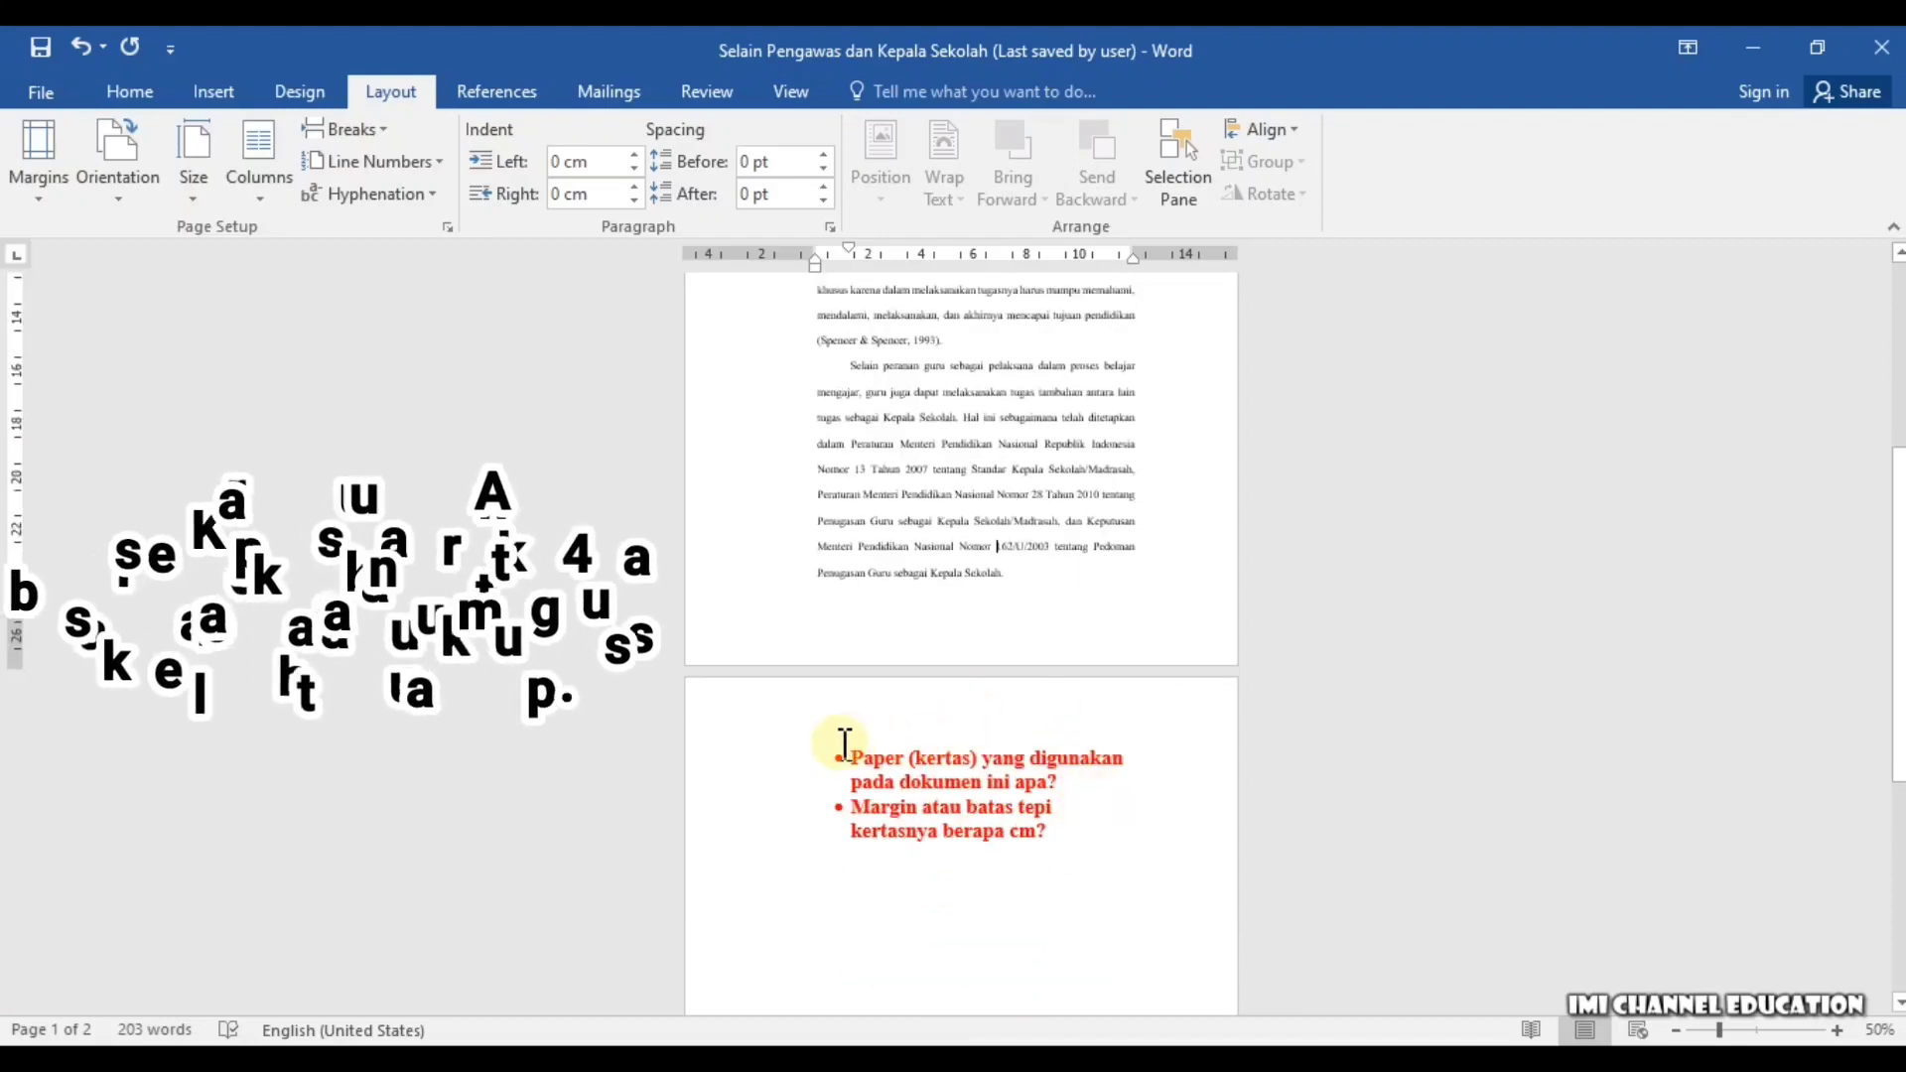
click(80, 44)
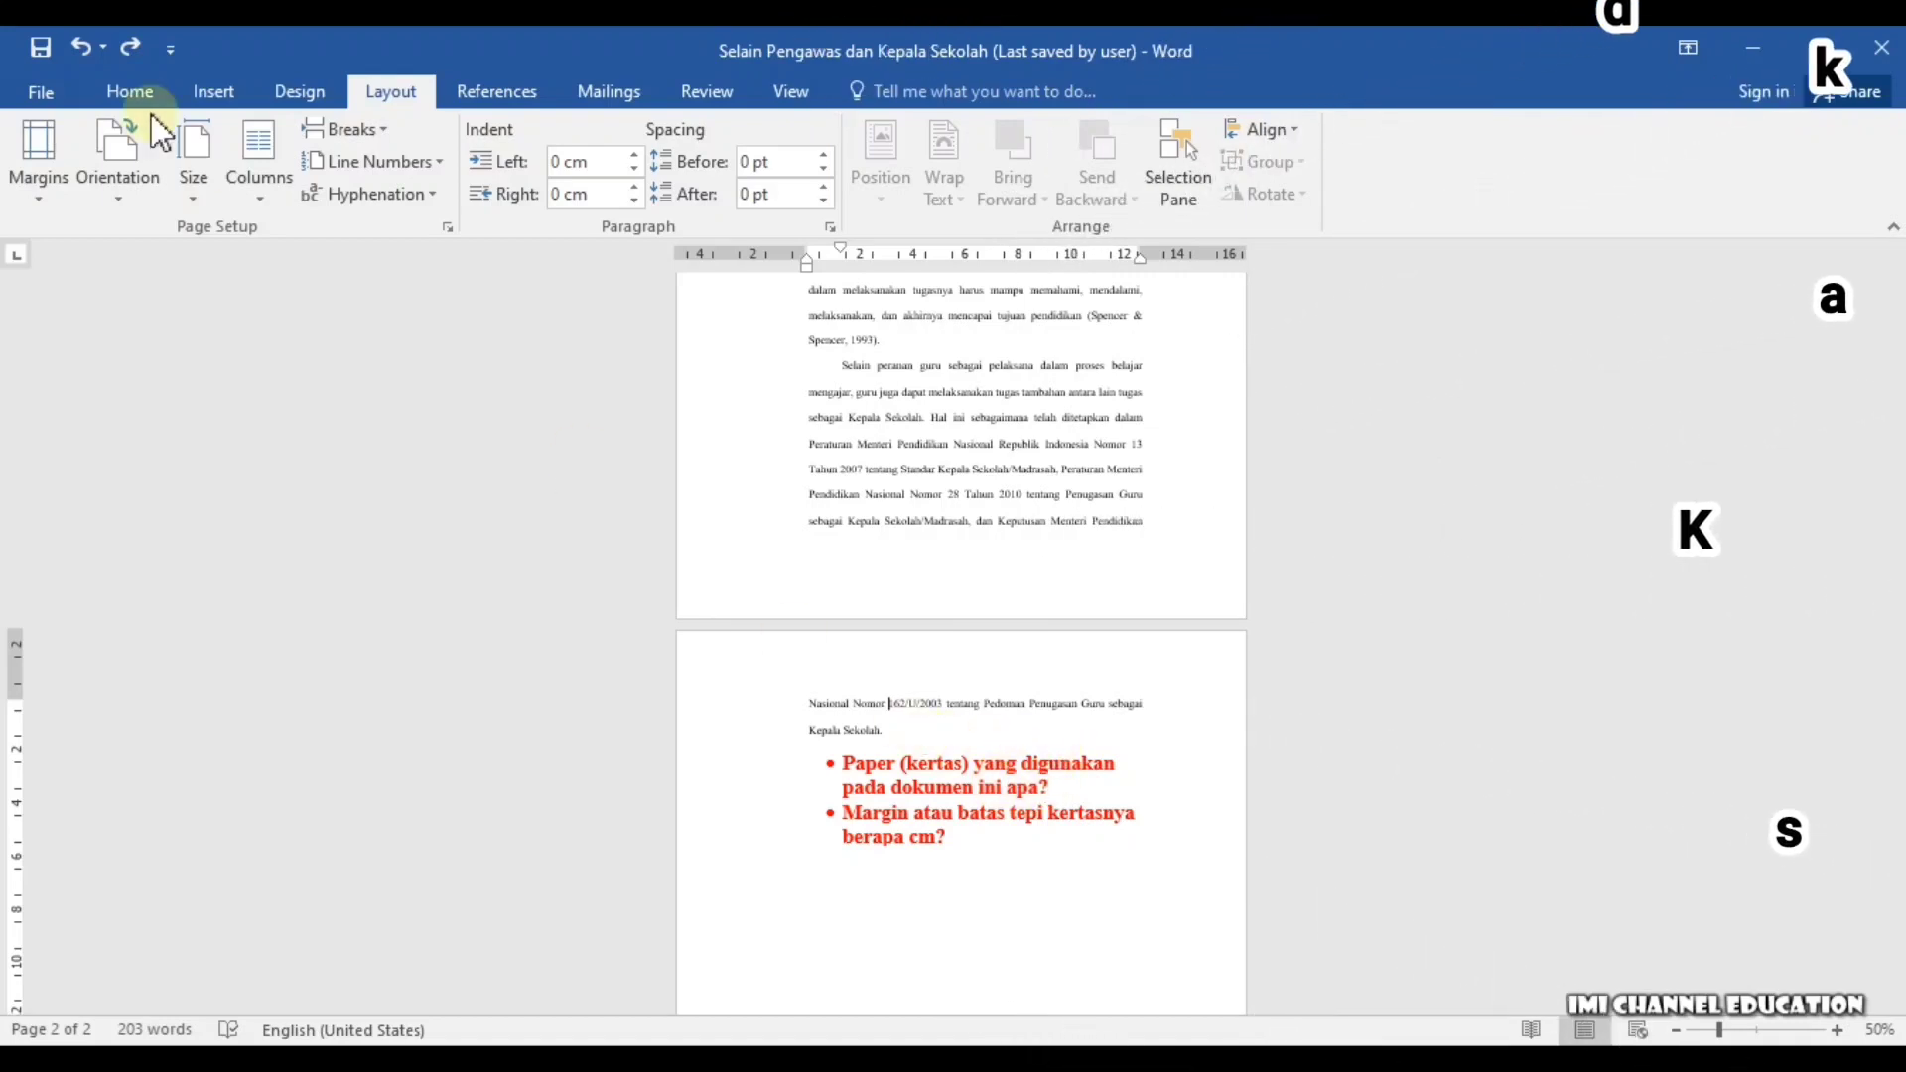
- Reopen the custom margins settings, set the paper size to A4 210 x 297 mm again, apply it and review the pages
click(39, 154)
click(151, 802)
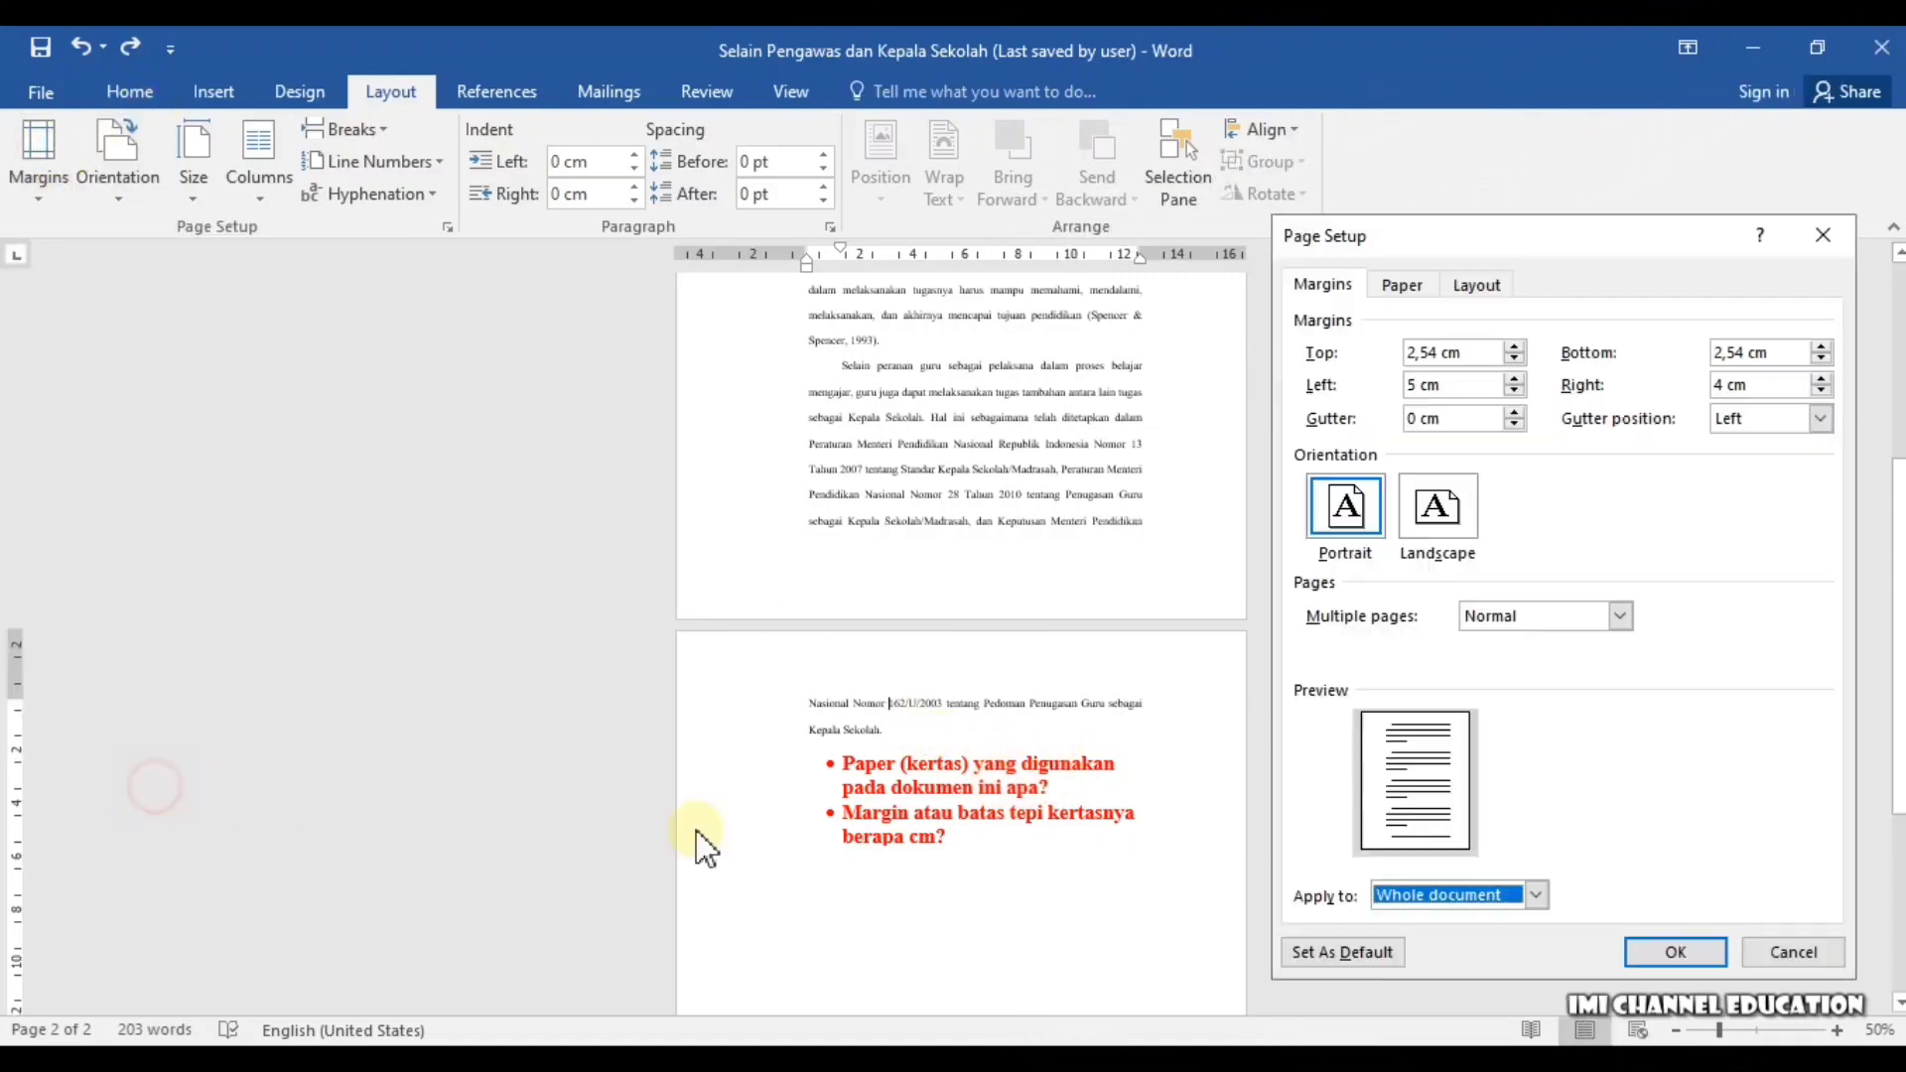
click(1395, 285)
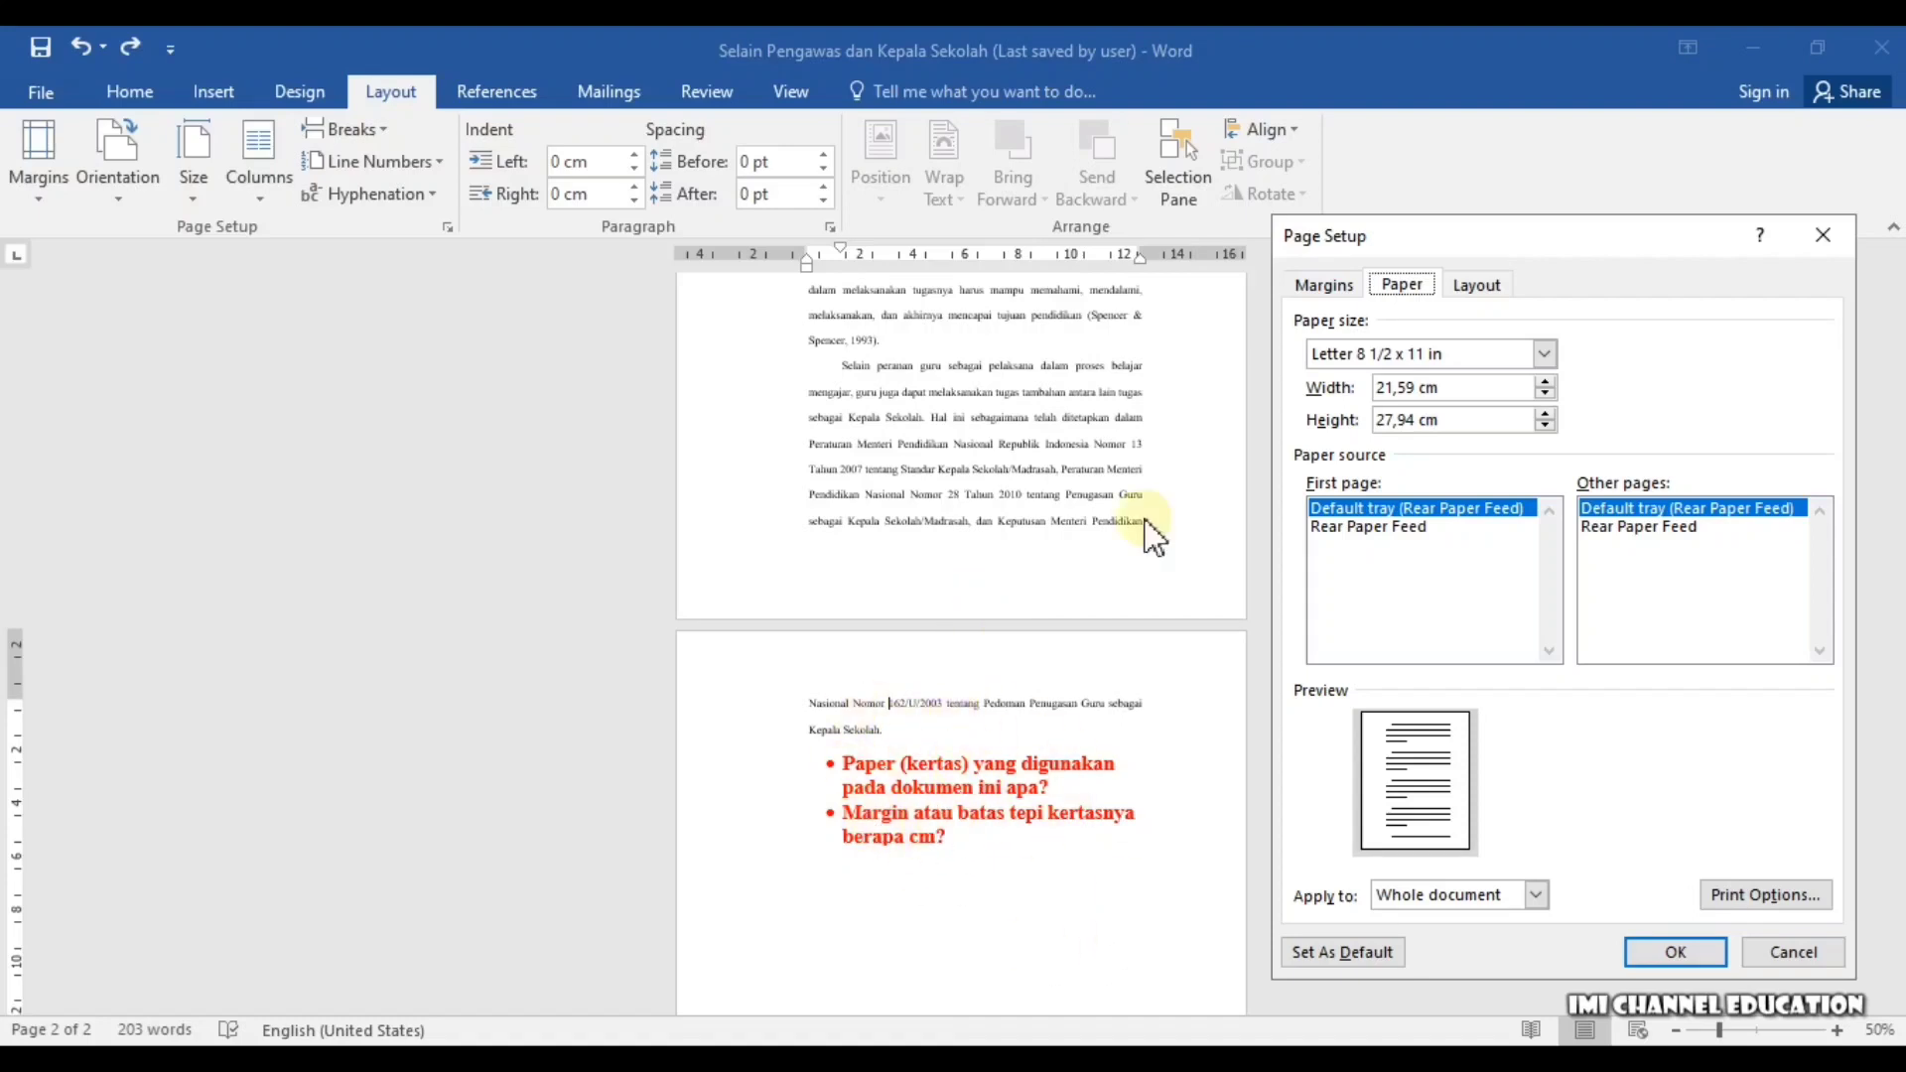
click(1354, 354)
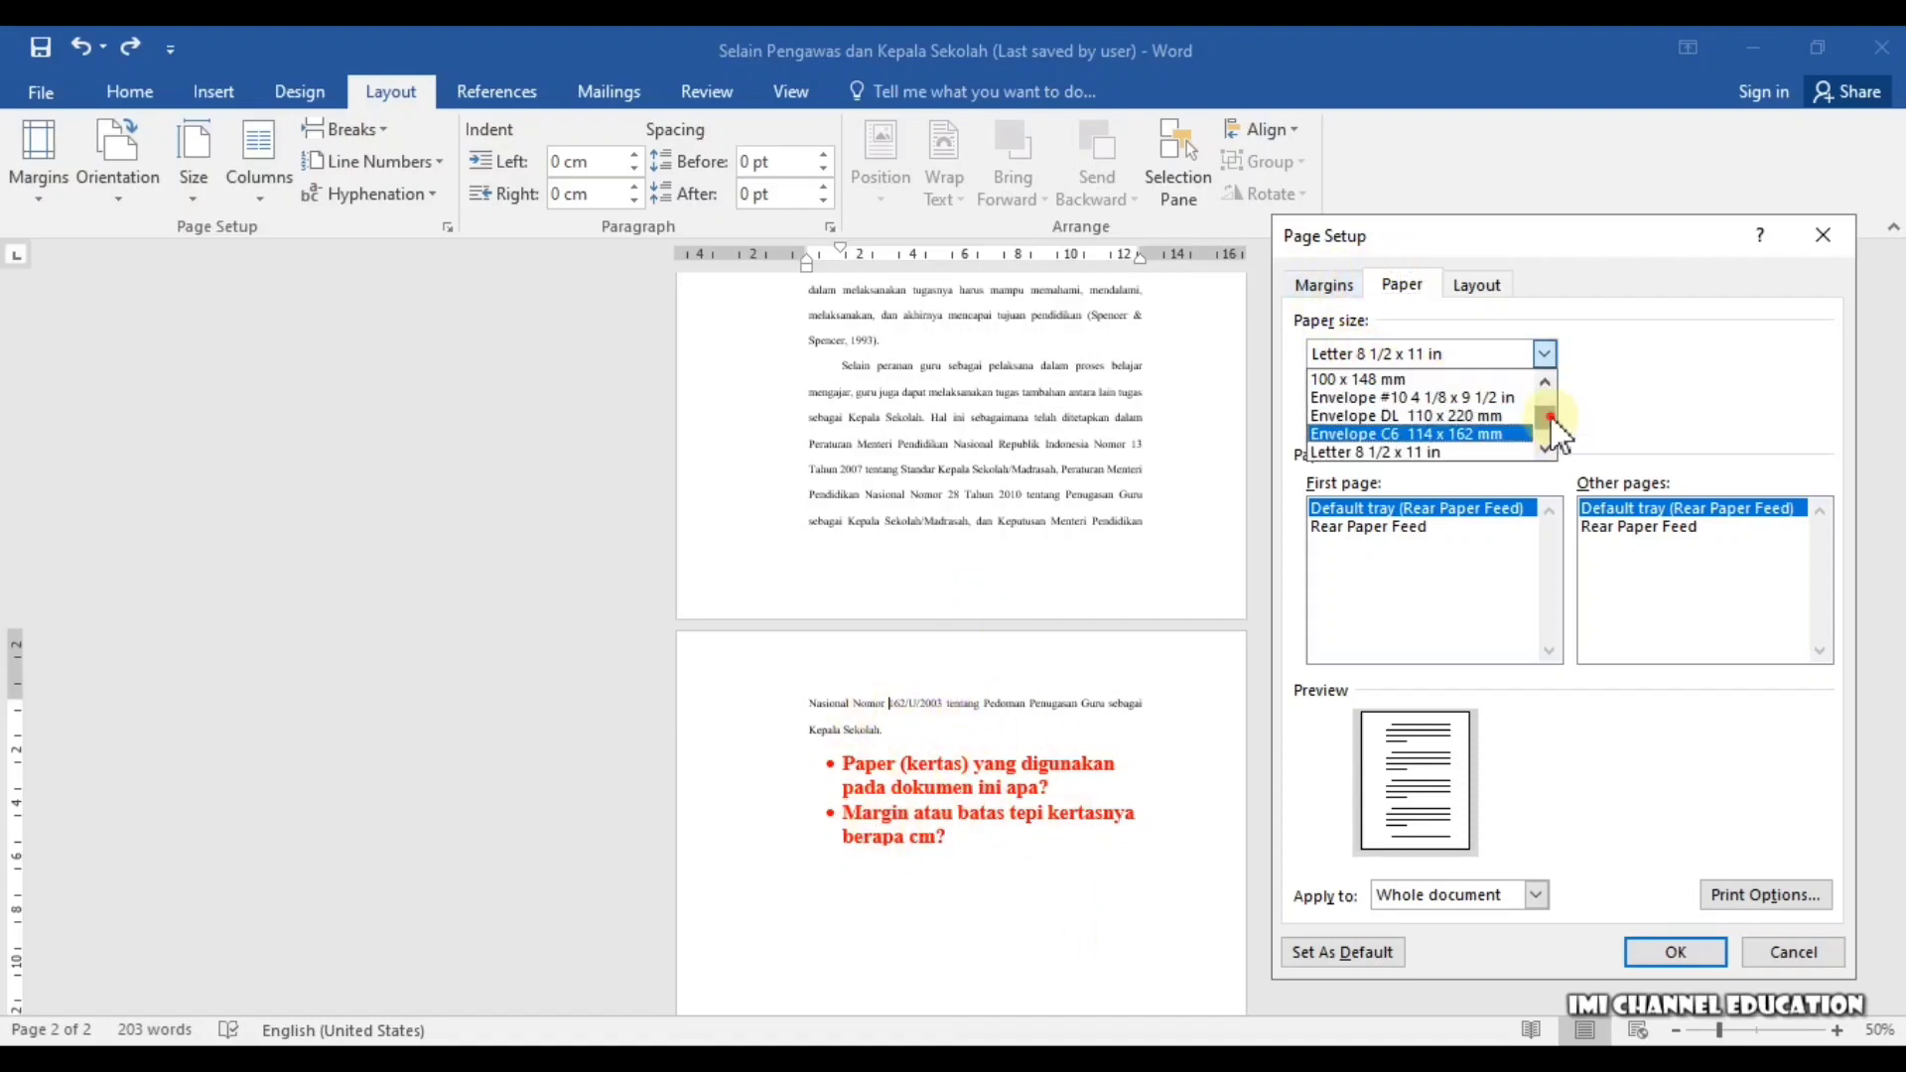
drag(1550, 417, 1542, 362)
click(1479, 378)
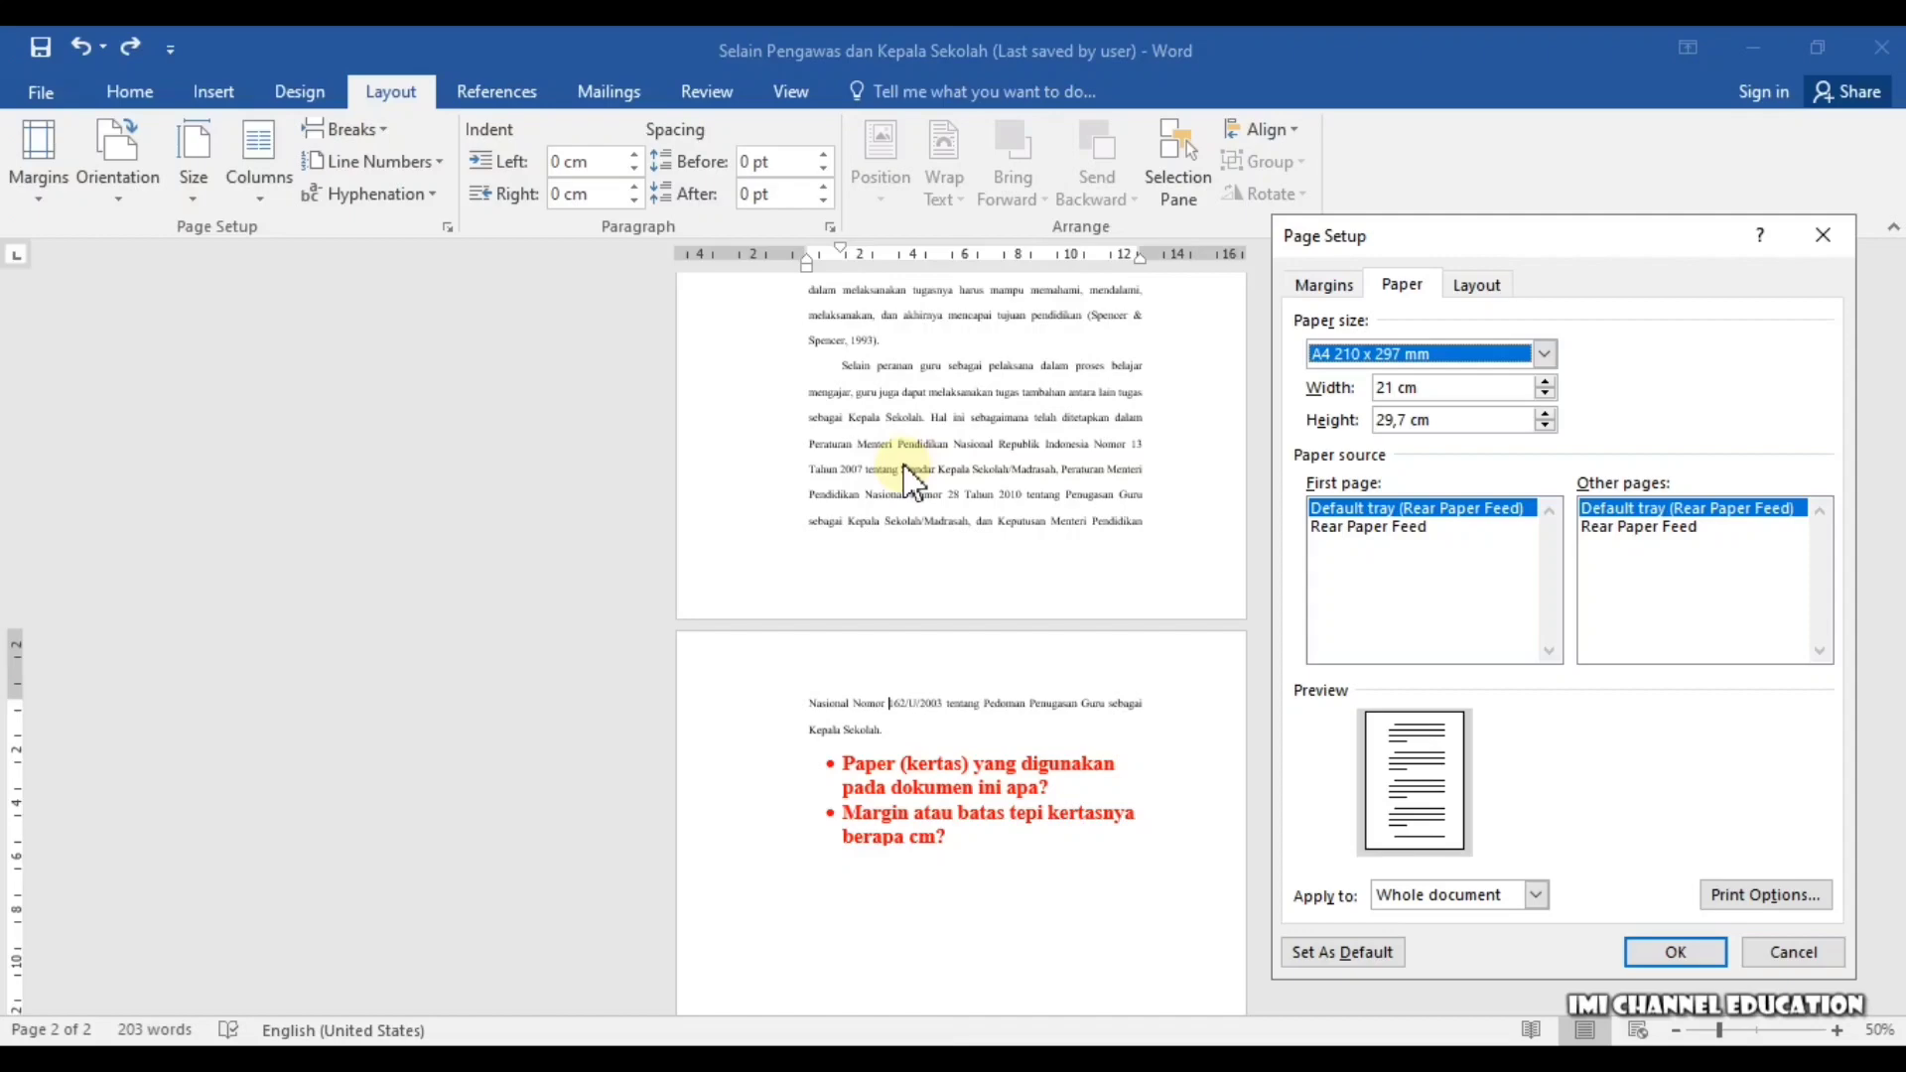
click(1693, 953)
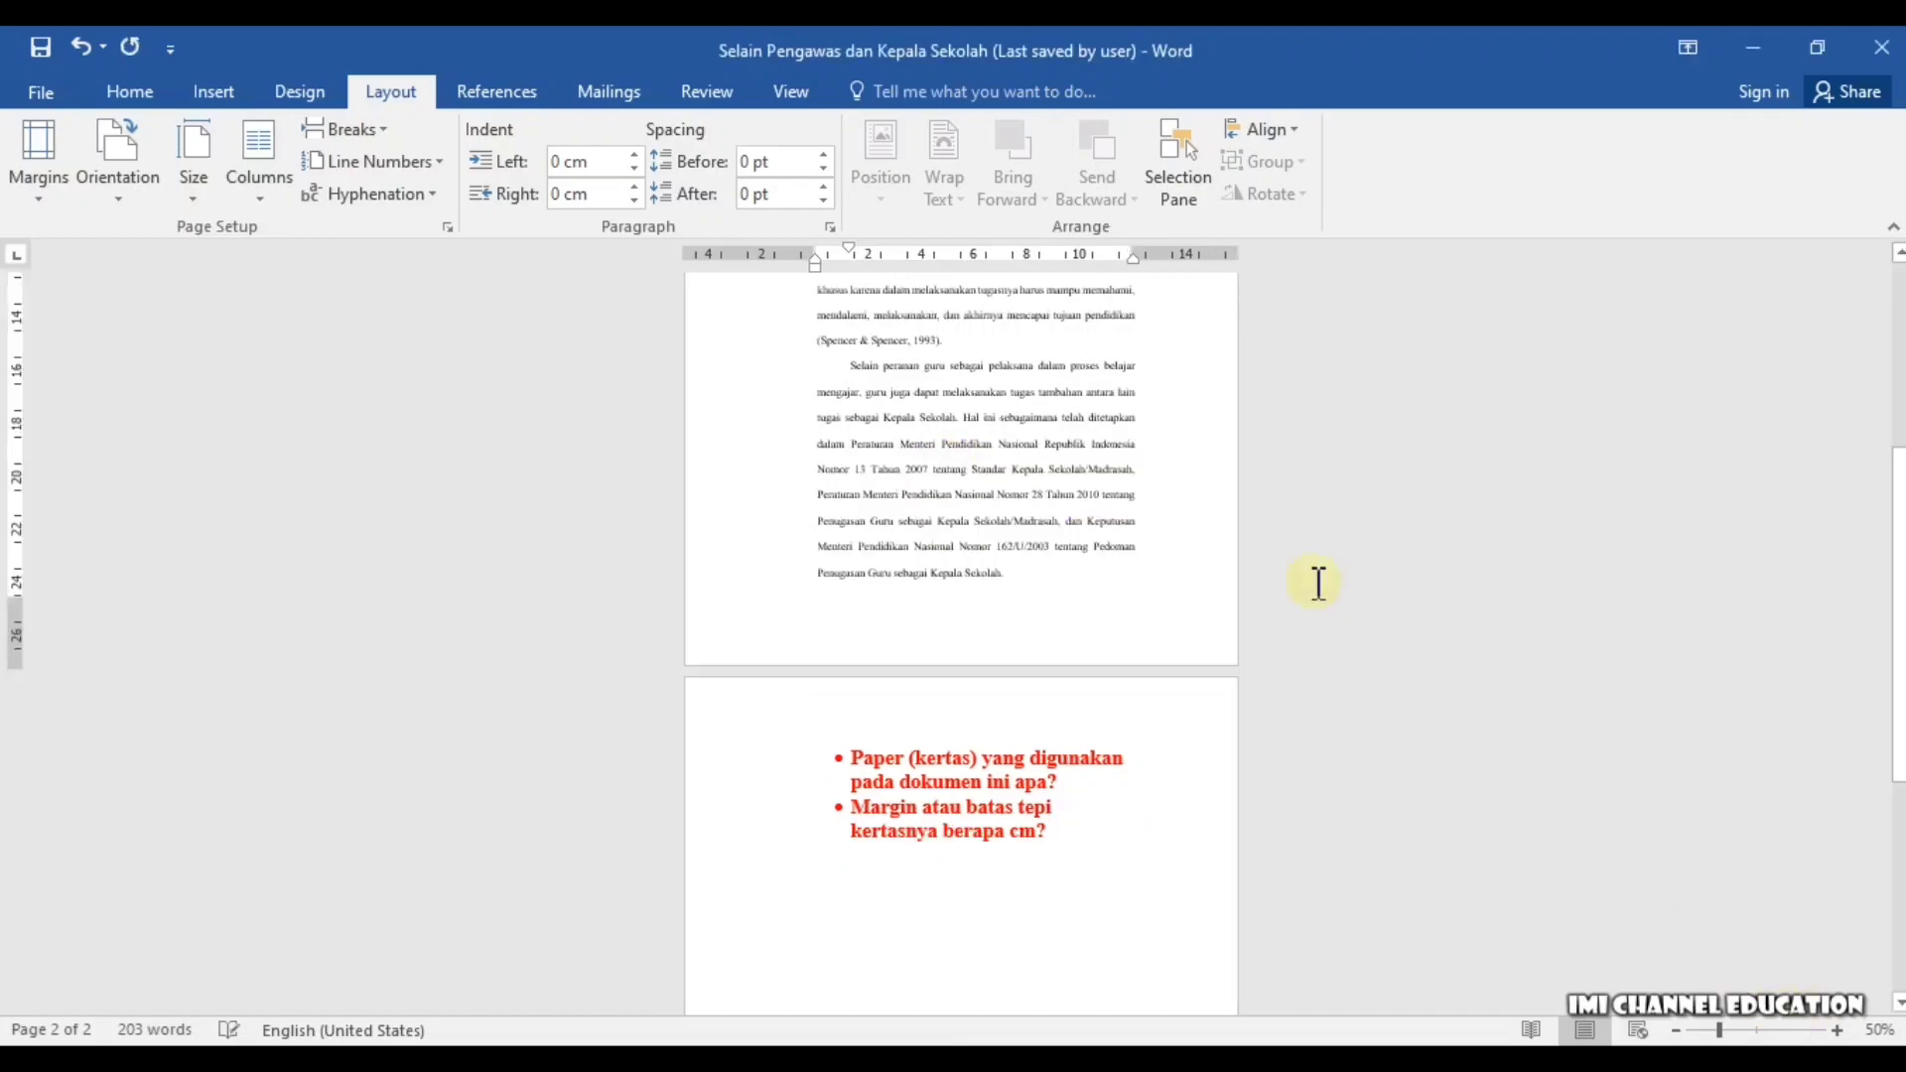
scroll(1318, 584, up, 5)
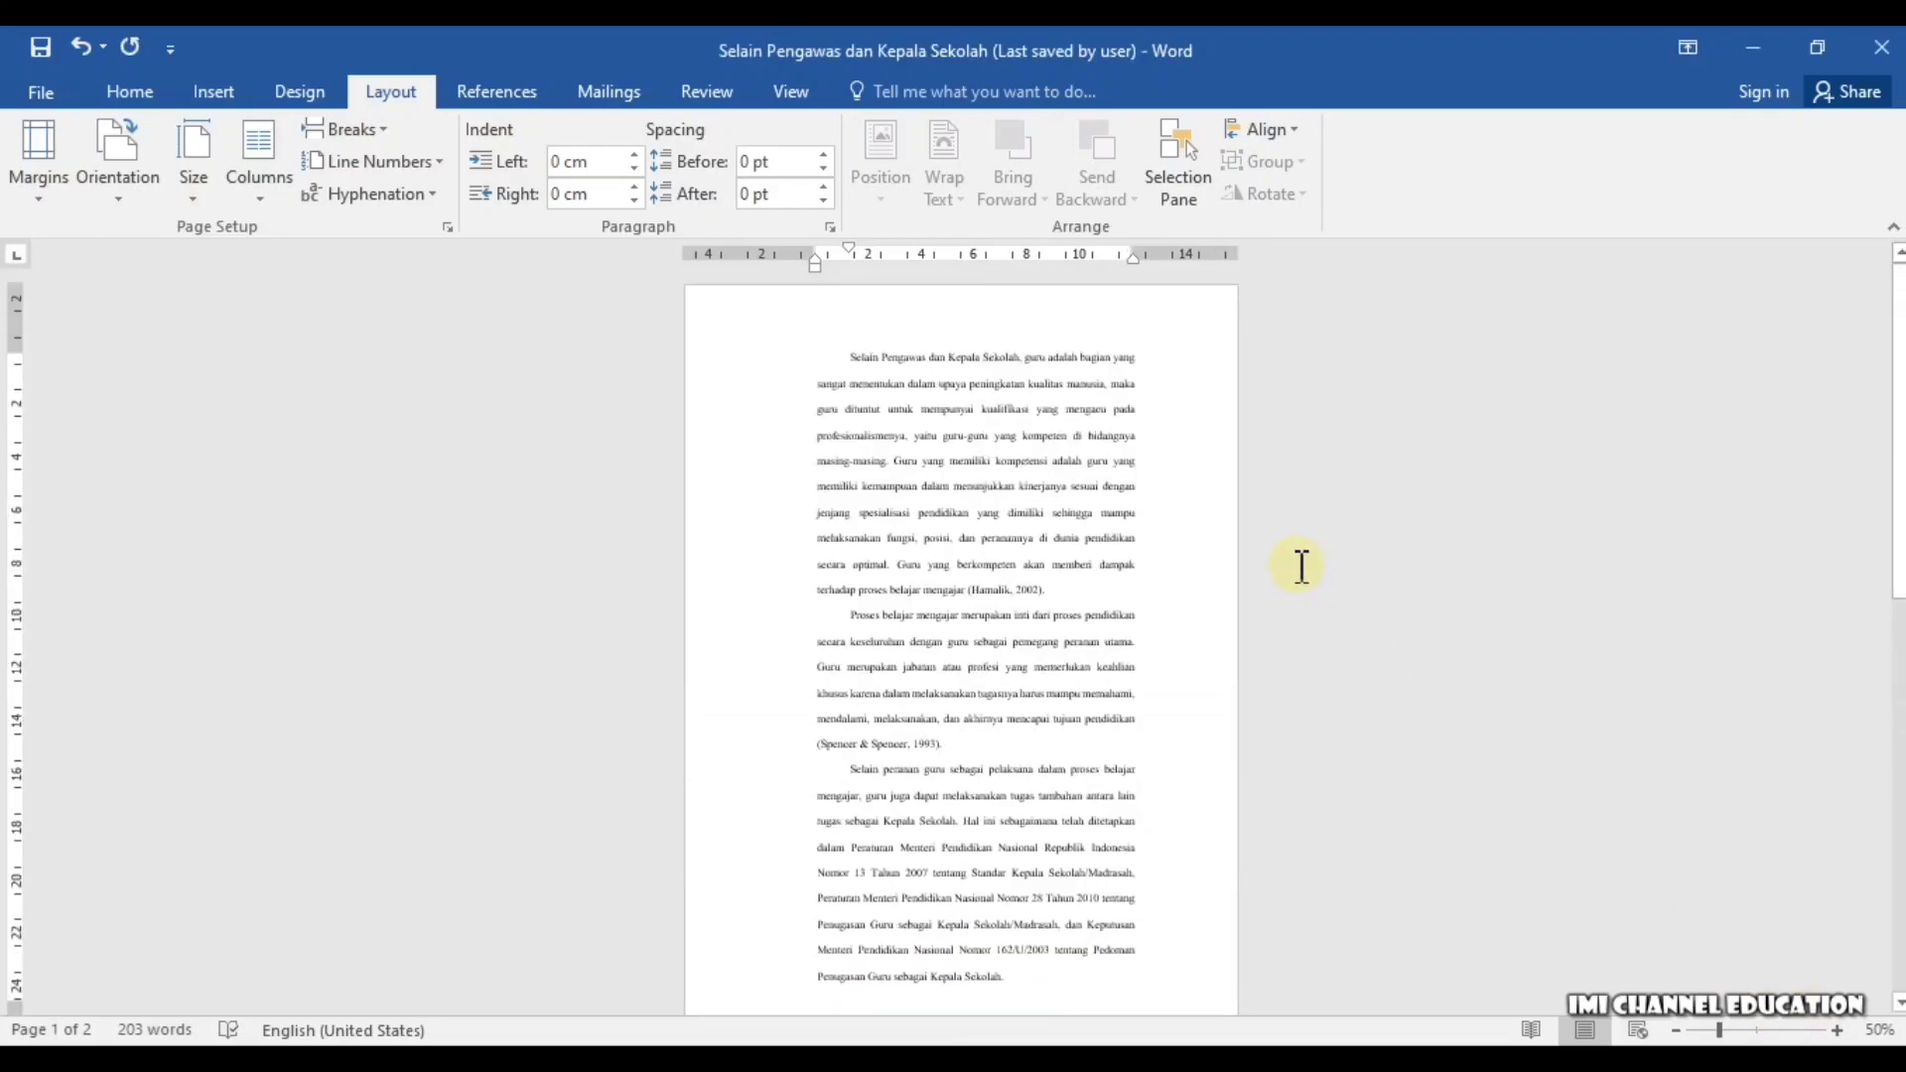